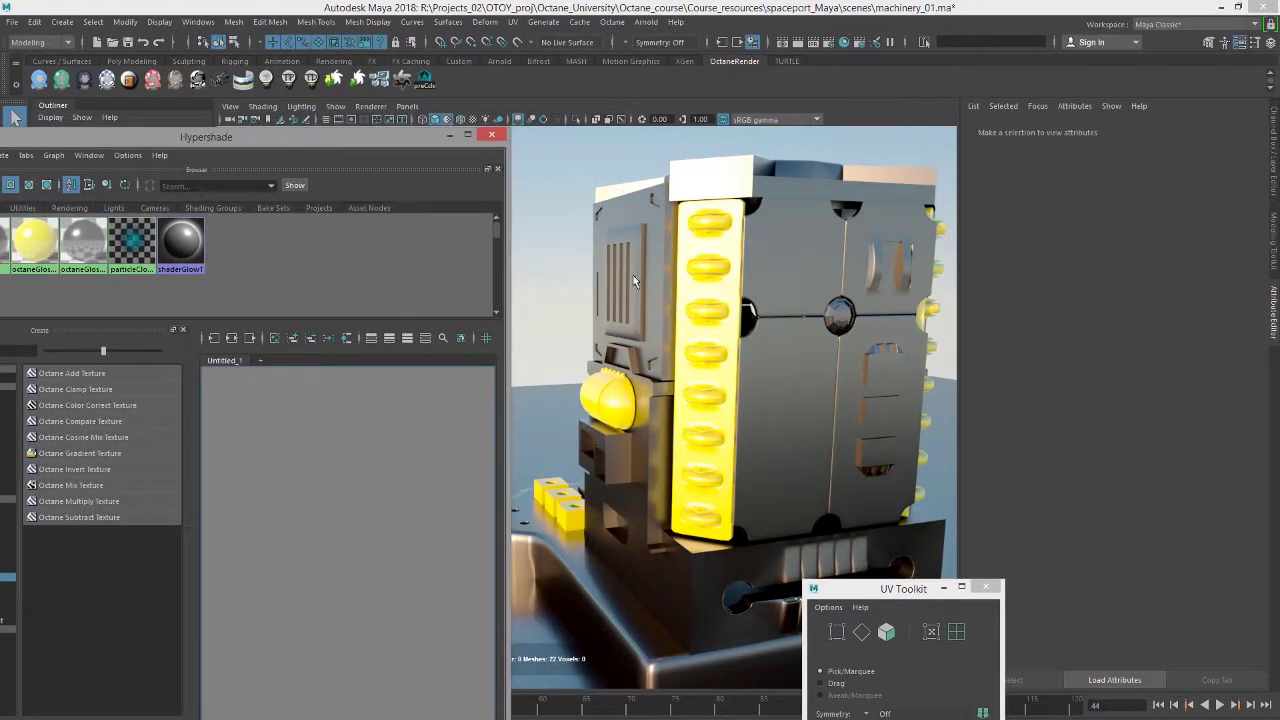
Step: Assign a new Octane glossy material to the large front panel of the machinery
left_click_drag(842, 441, 717, 238, "alt")
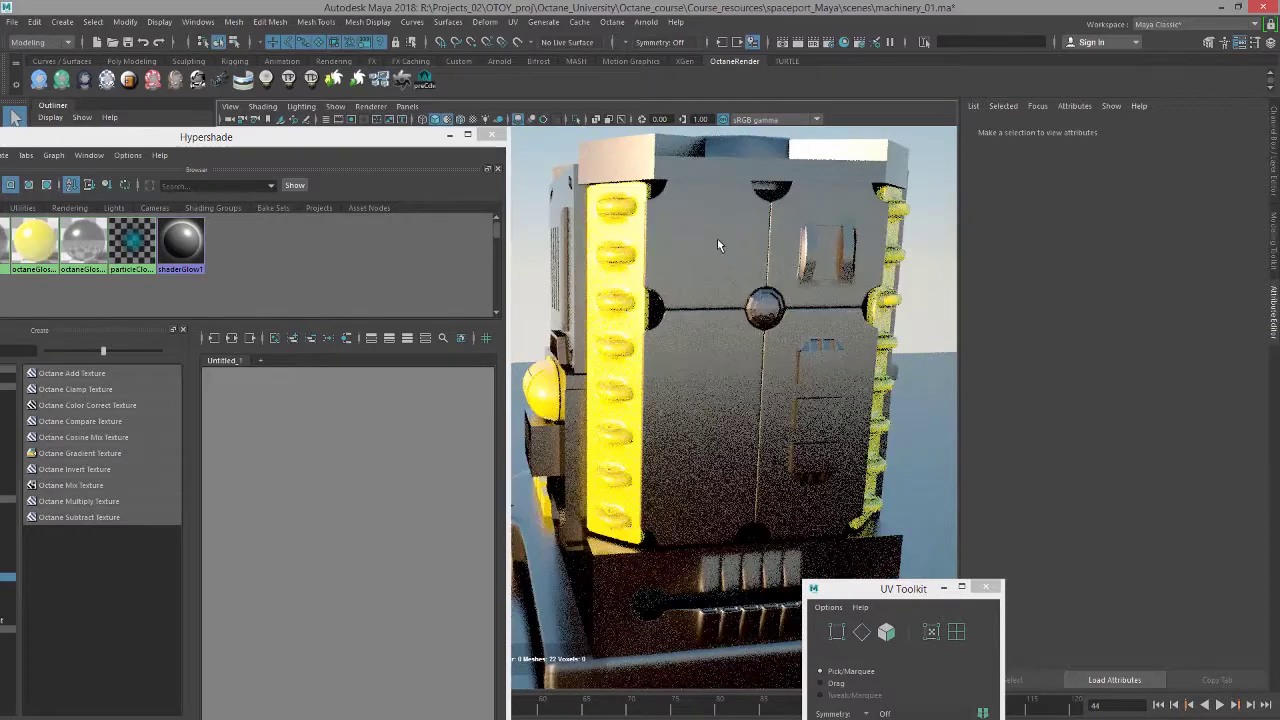
left_click(755, 268)
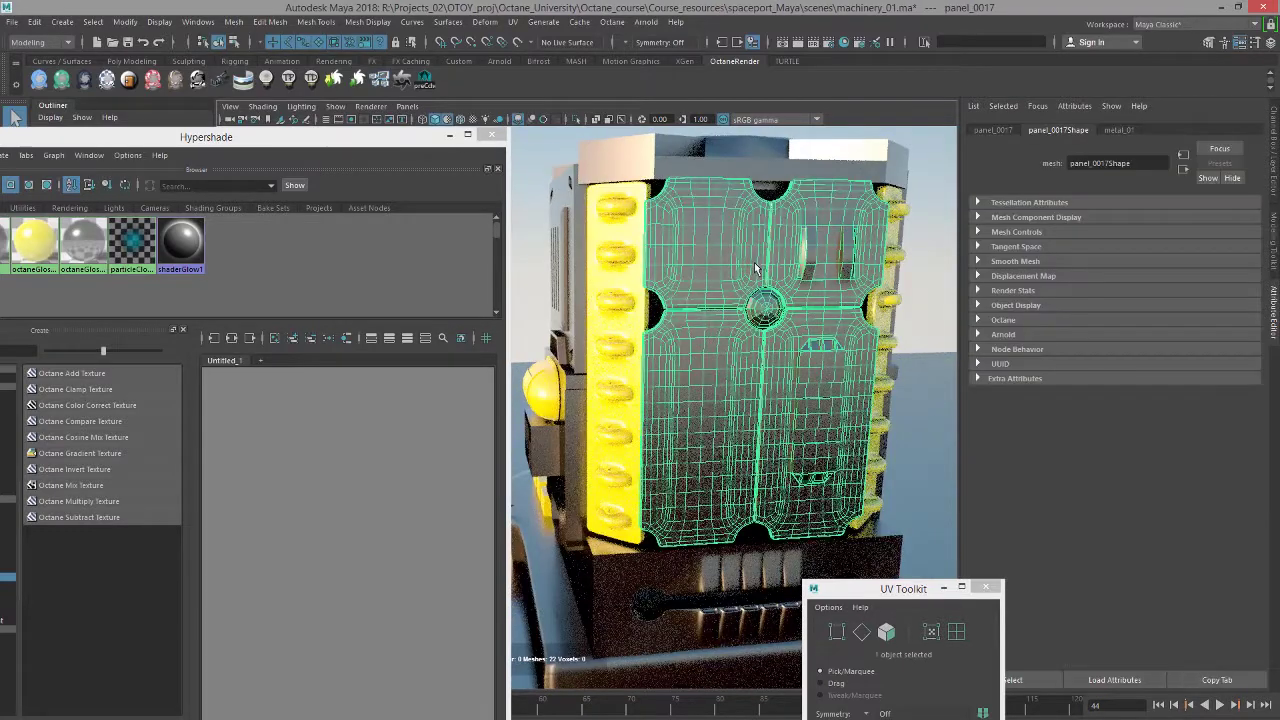
left_click(61, 80)
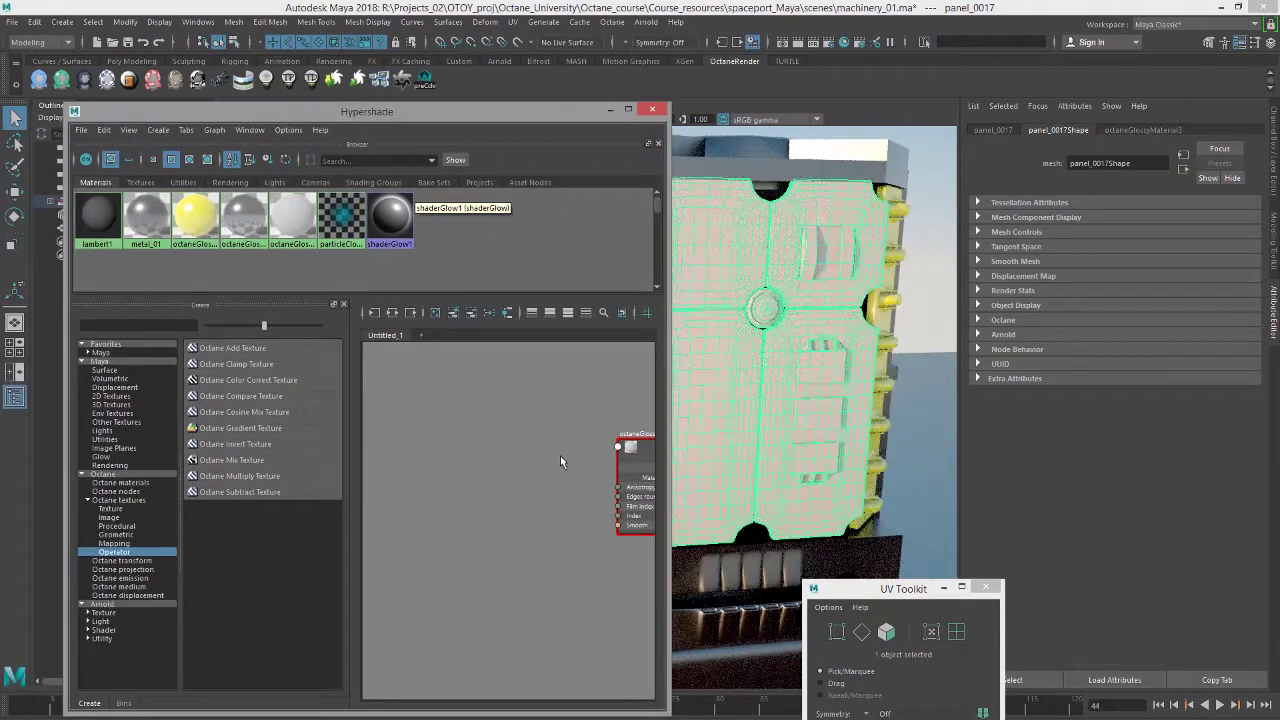
Step: Arrange the new glossy material node and its shading group side by side in the Hypershade graph
left_click_drag(640, 460, 515, 385)
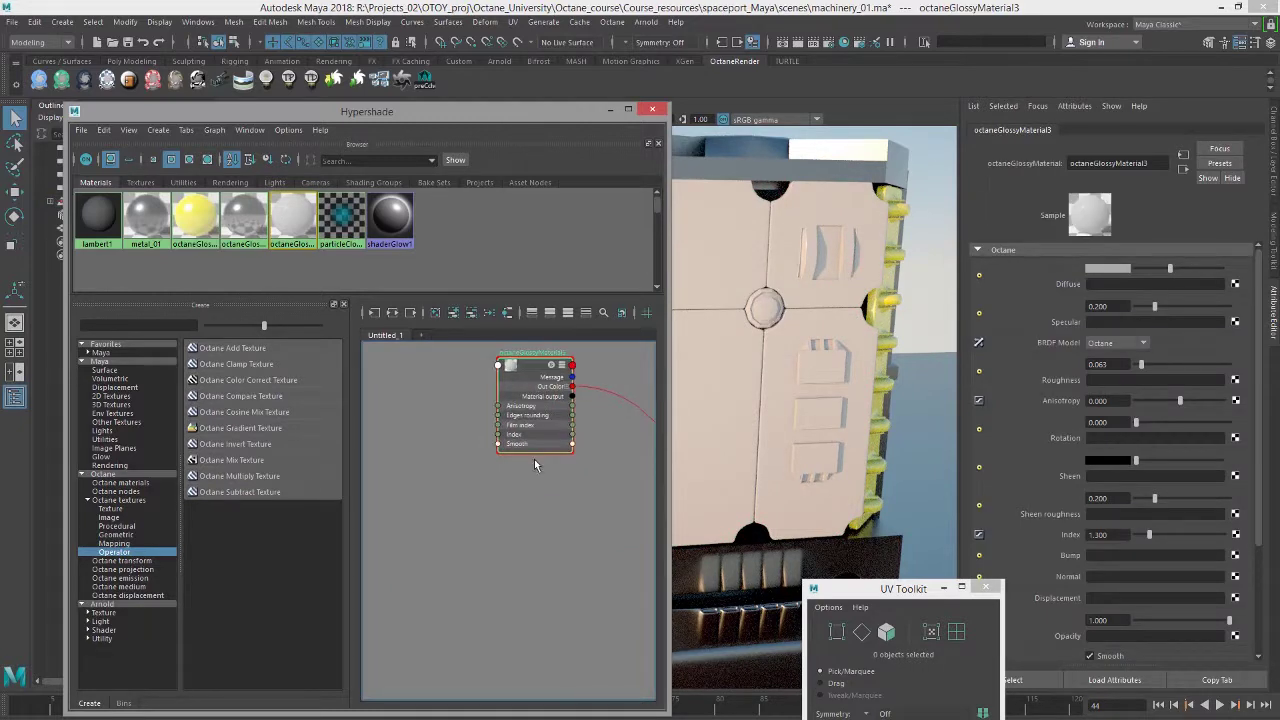
key("a")
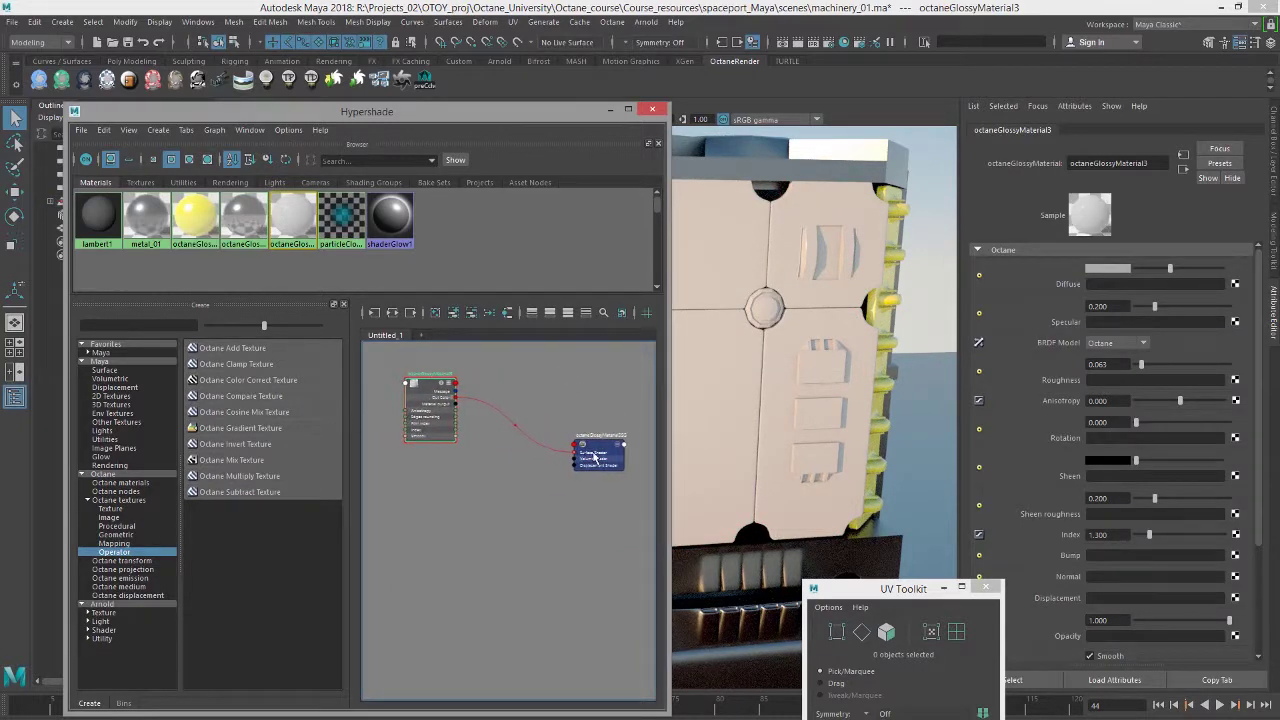
left_click_drag(618, 466, 513, 402)
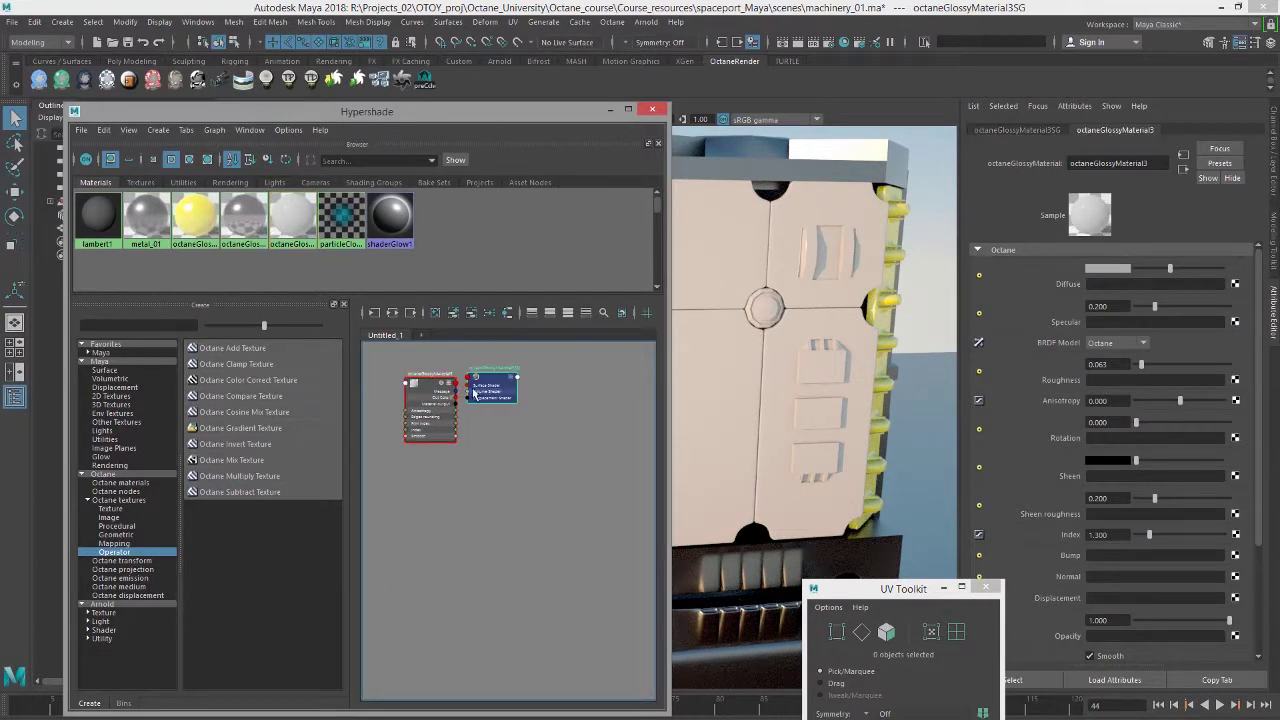
left_click_drag(529, 454, 434, 385)
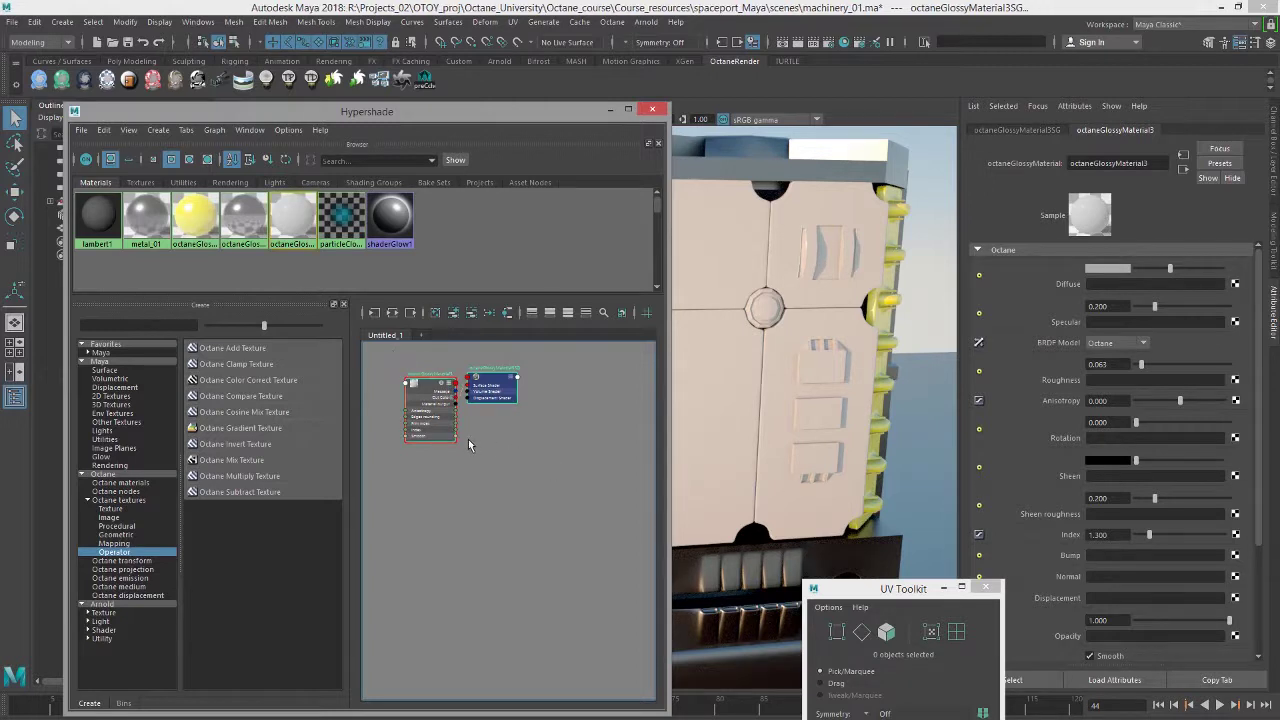
middle_click_drag(468, 439, 568, 468, "alt")
right_click_drag(478, 426, 558, 434, "alt")
middle_click_drag(558, 432, 522, 404, "alt")
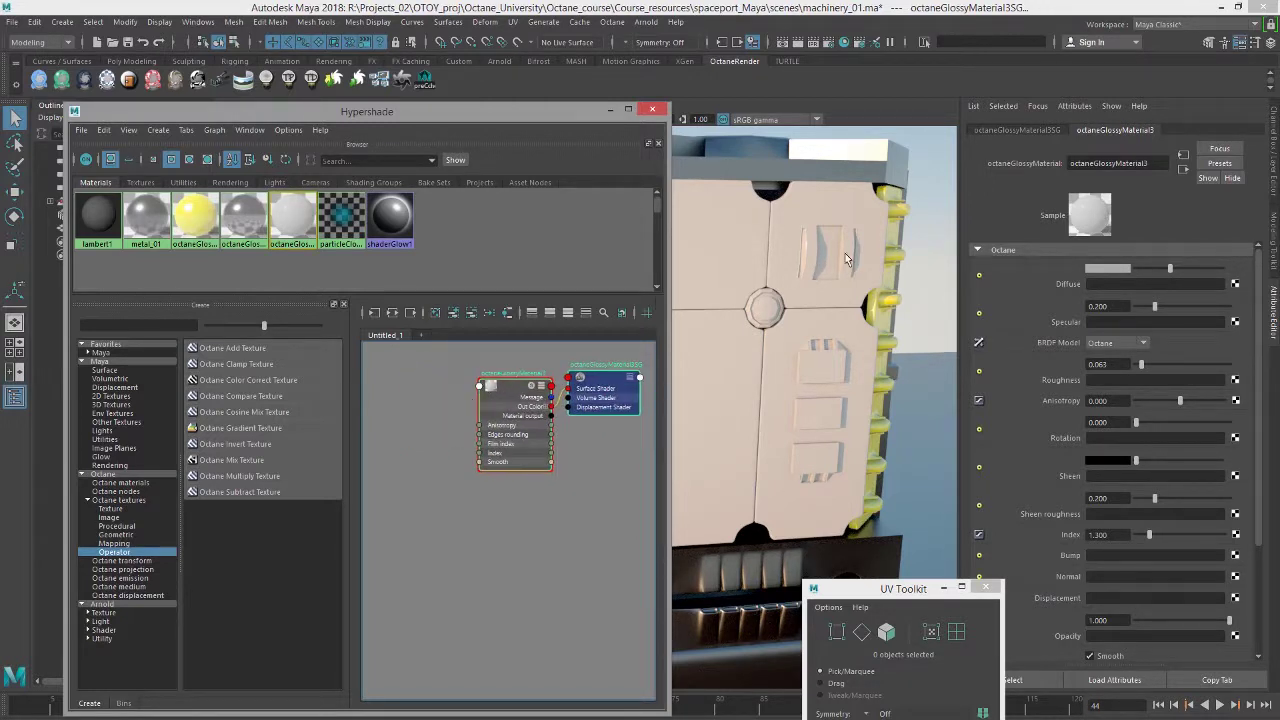
Step: Connect a new Octane Float Image Texture to the glossy material's Diffuse channel
left_click(1235, 284)
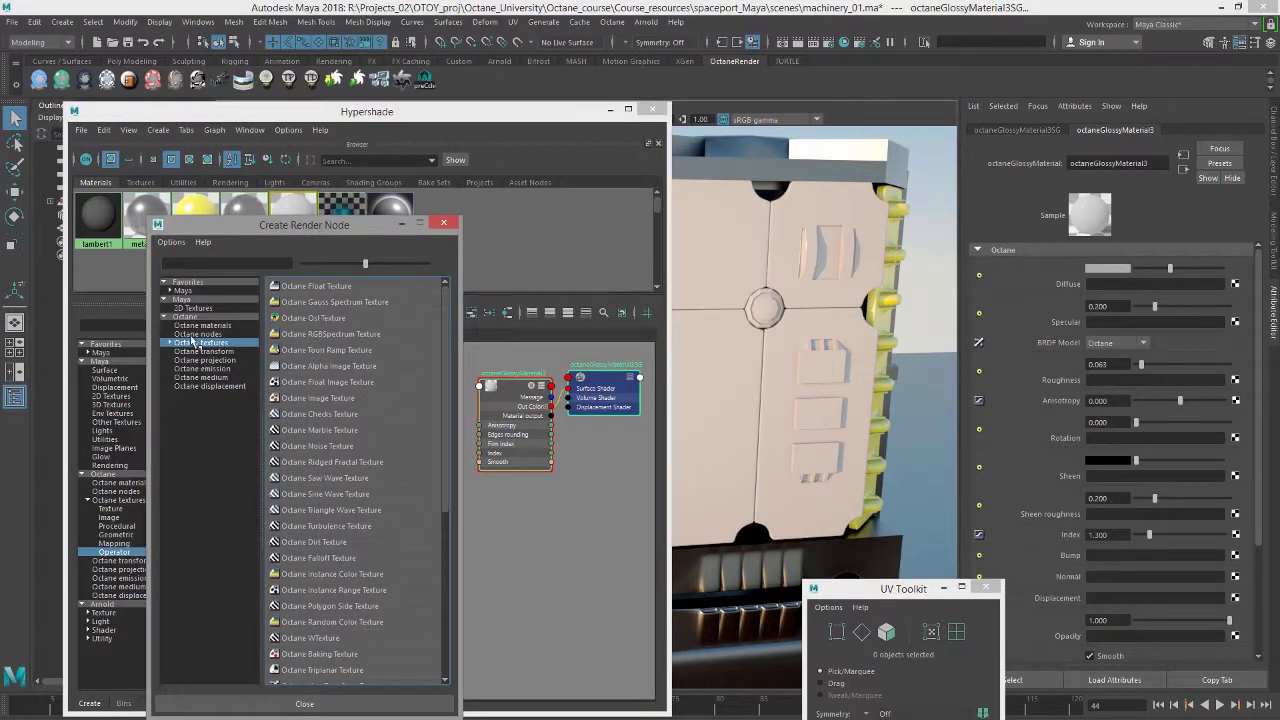
left_click(166, 343)
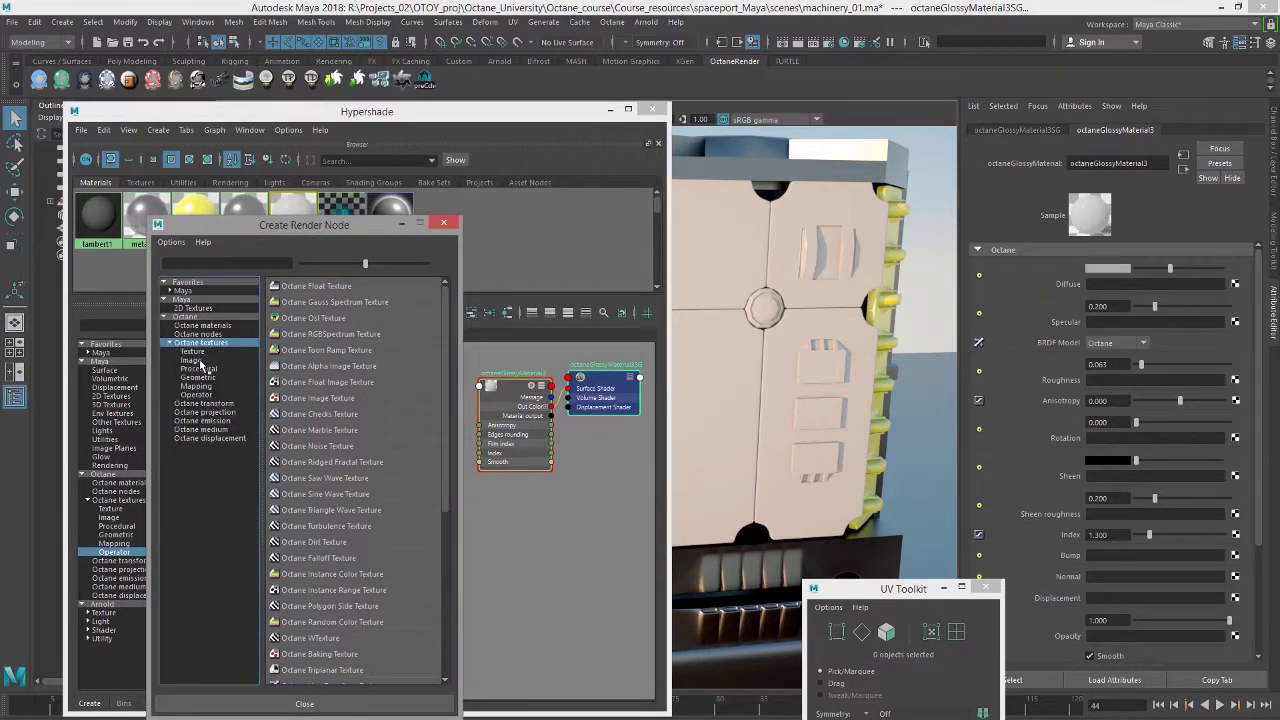
left_click(196, 361)
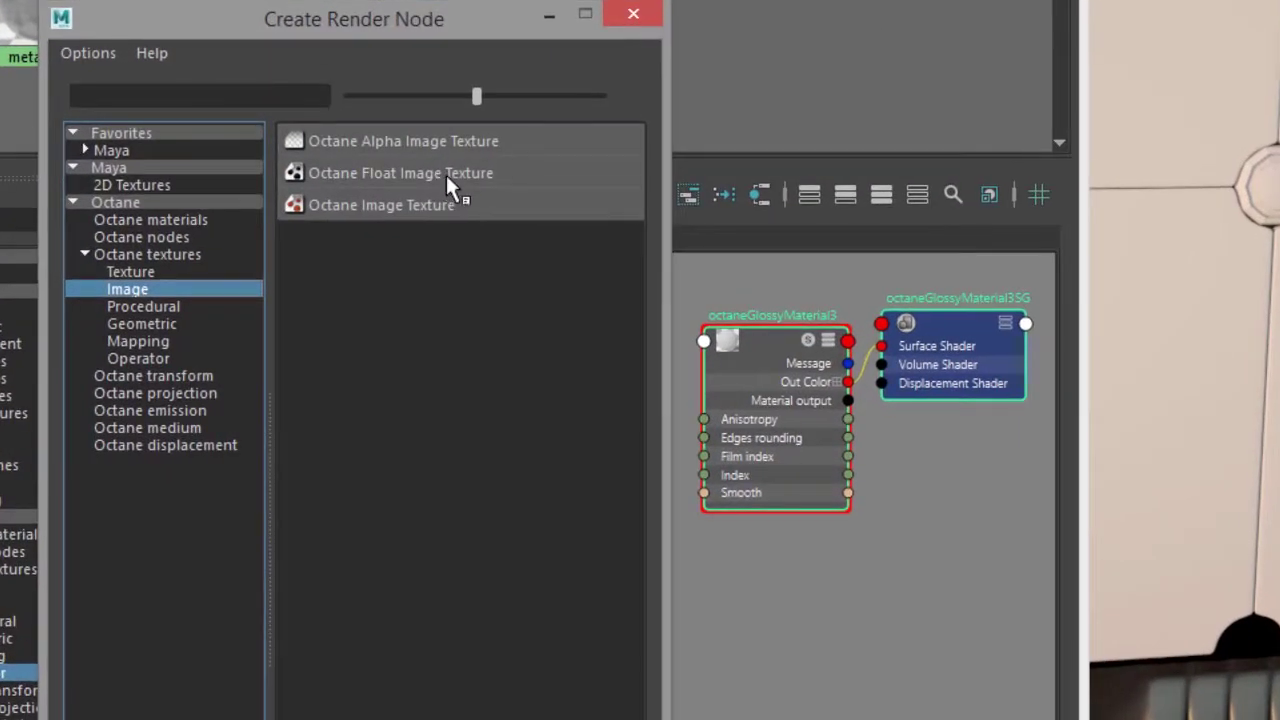
left_click(447, 174)
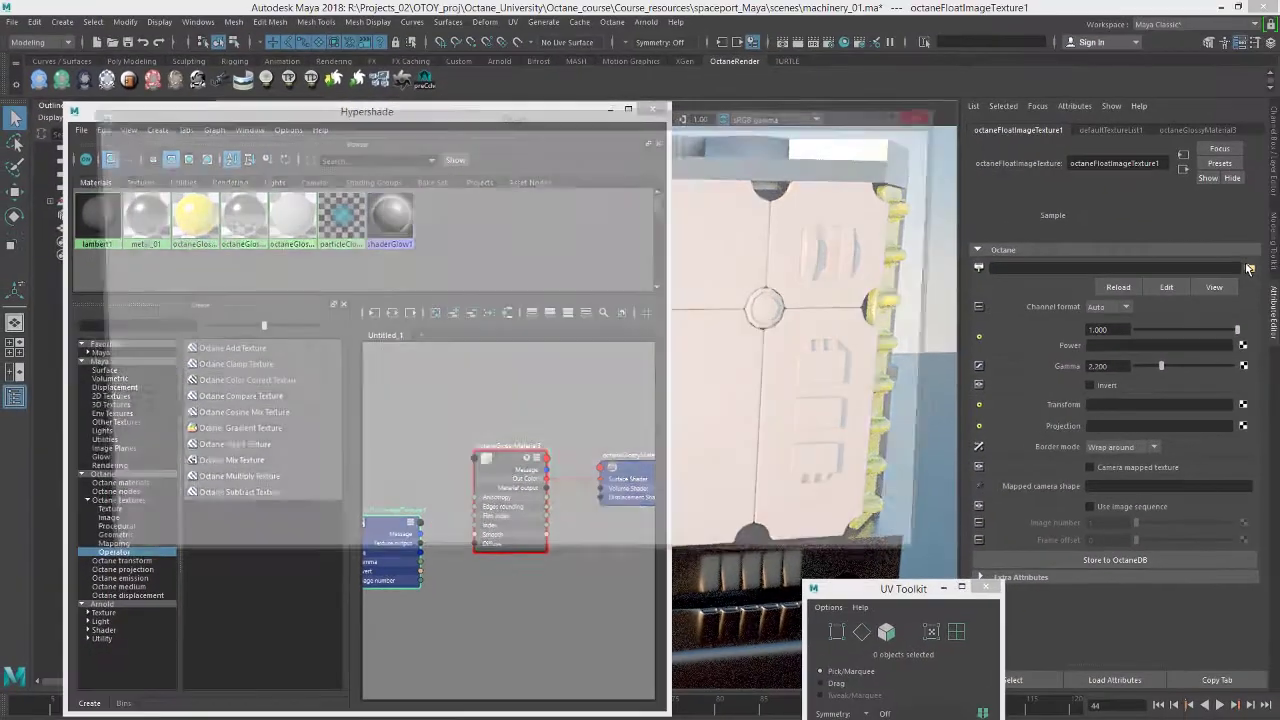
Step: Load panel_06_bump.png from the sourceimages folder into the float image texture
left_click(1249, 268)
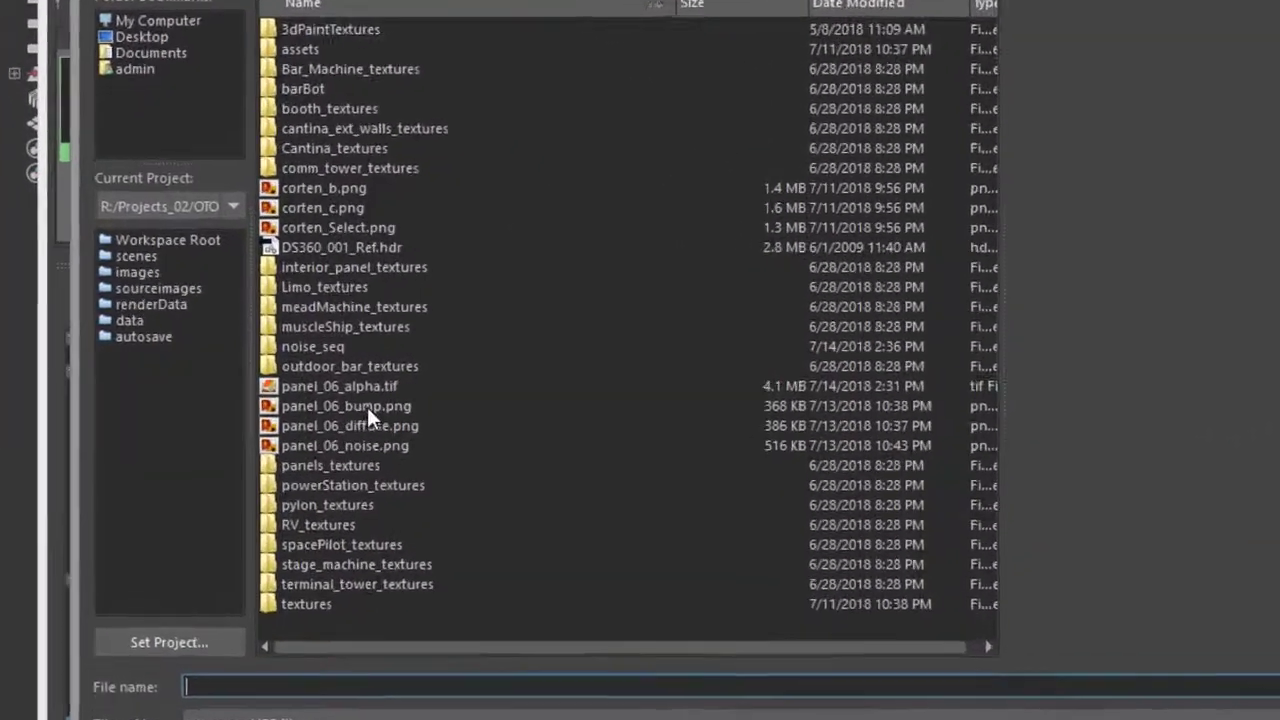
left_click(245, 380)
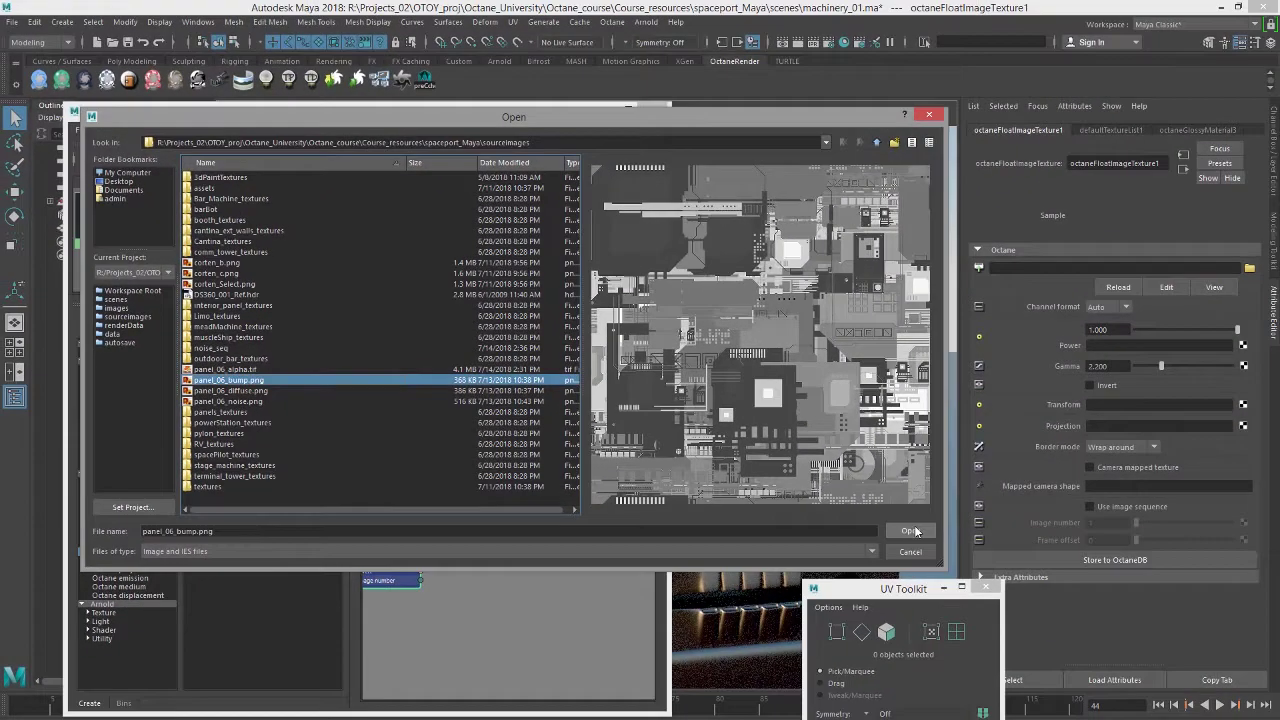
left_click(912, 531)
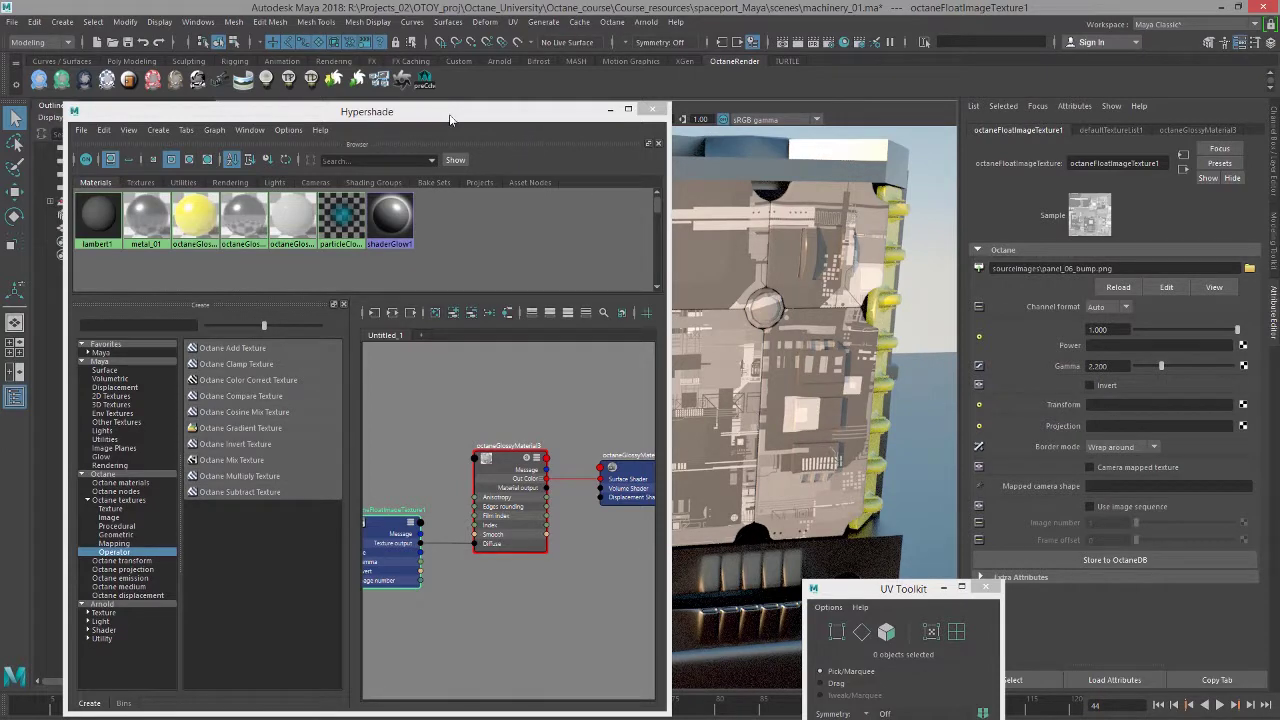
Step: Add an Octane Mix Texture node to the material graph and place it below the float image texture
left_click_drag(447, 117, 367, 118)
middle_click_drag(774, 383, 779, 398, "alt")
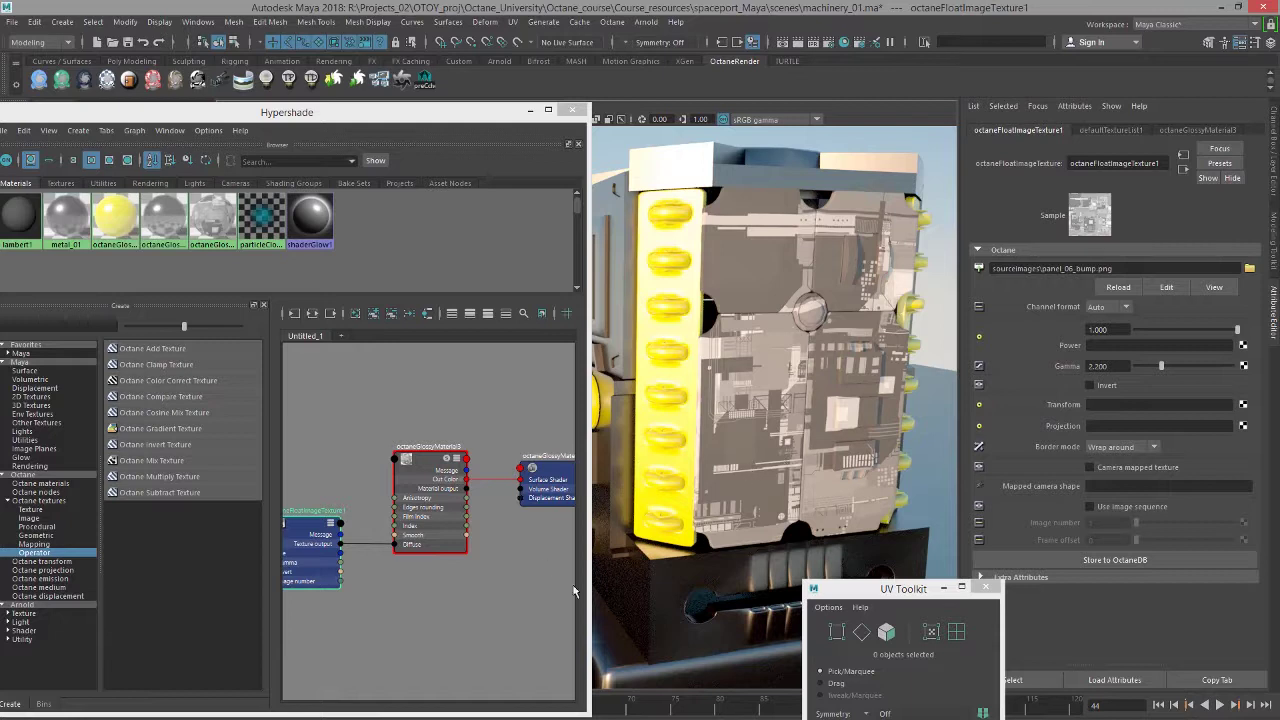
middle_click_drag(326, 531, 359, 451, "alt")
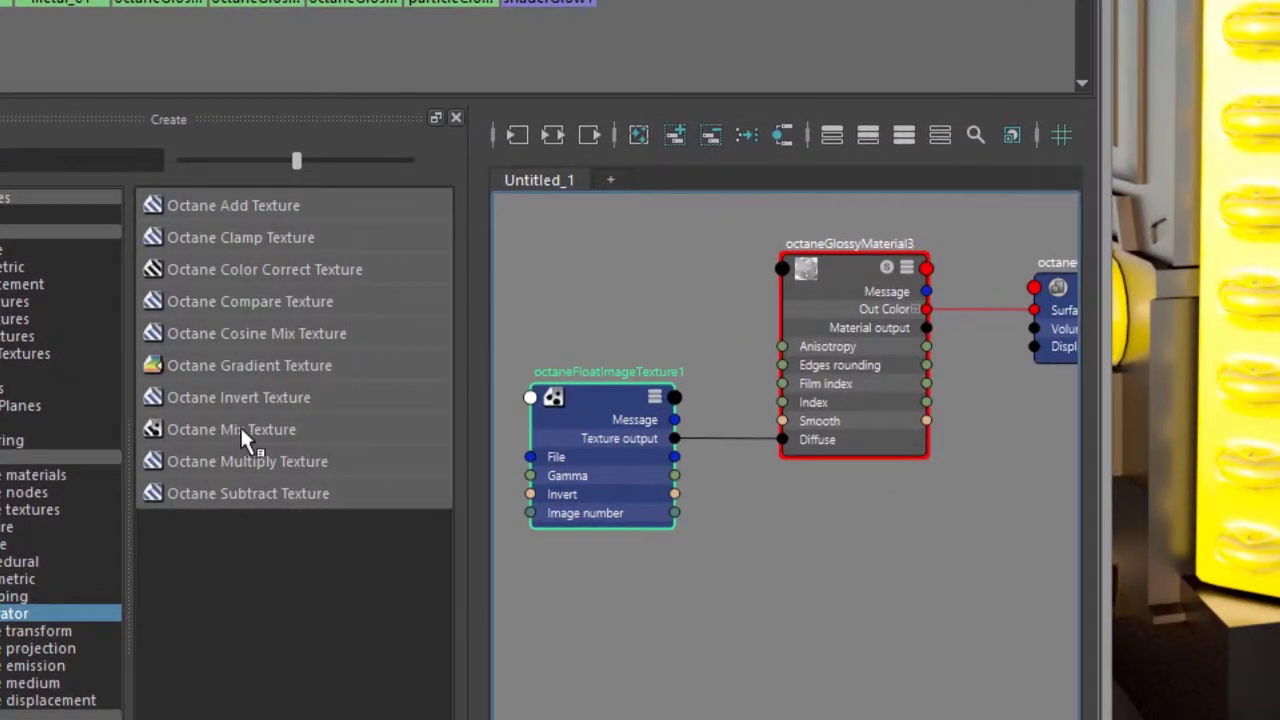
left_click(241, 432)
left_click_drag(770, 714, 672, 512)
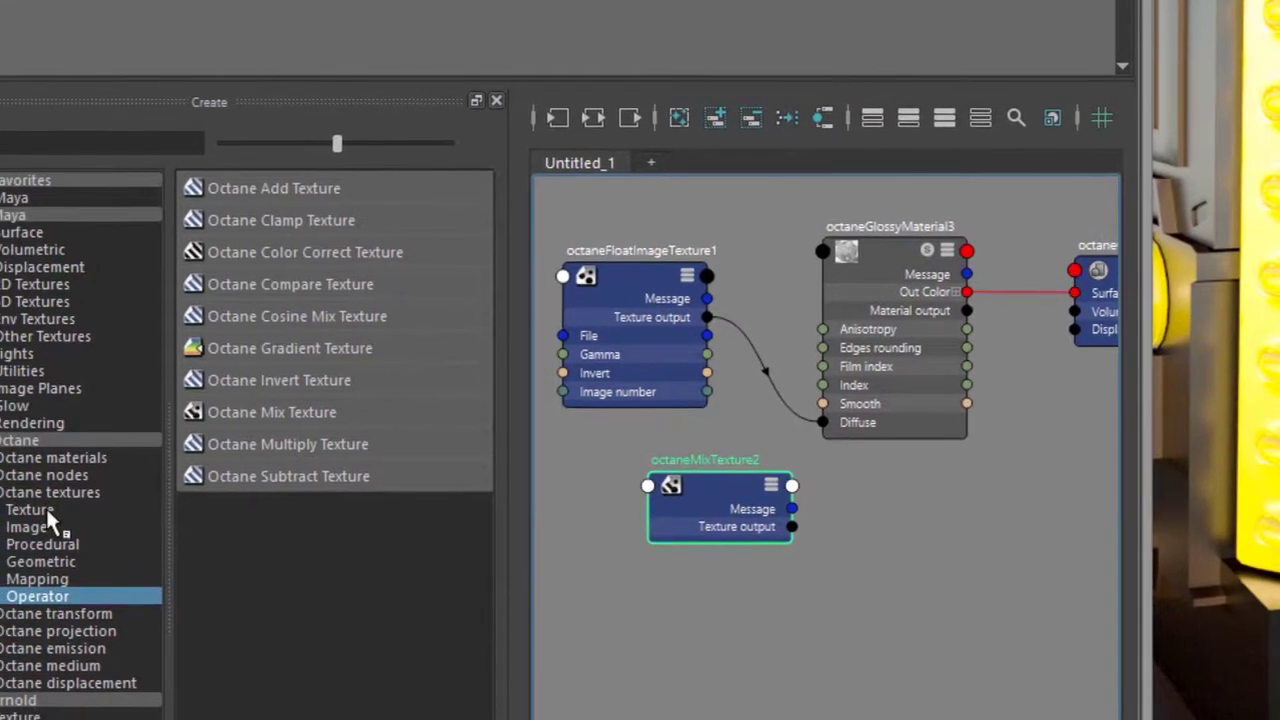
Step: Create two Octane RGBSpectrum Texture nodes and stack them below the mix texture node
left_click(8, 535)
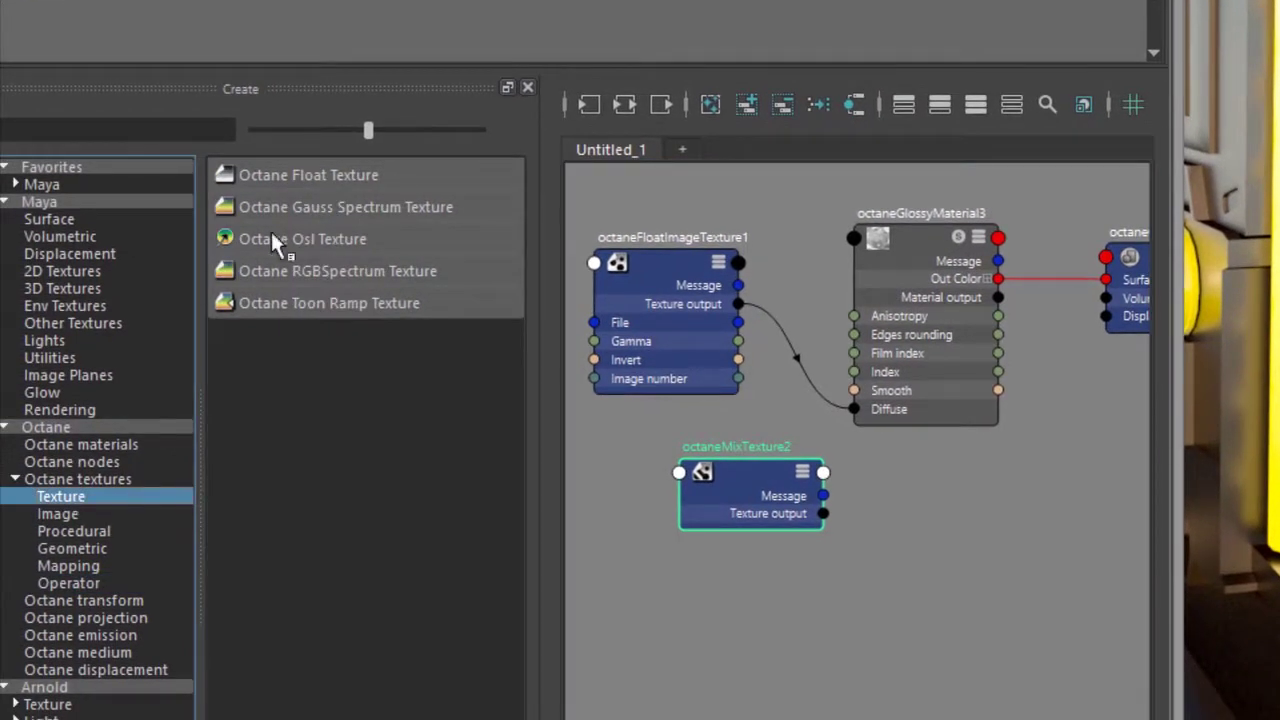
left_click(365, 277)
left_click(356, 276)
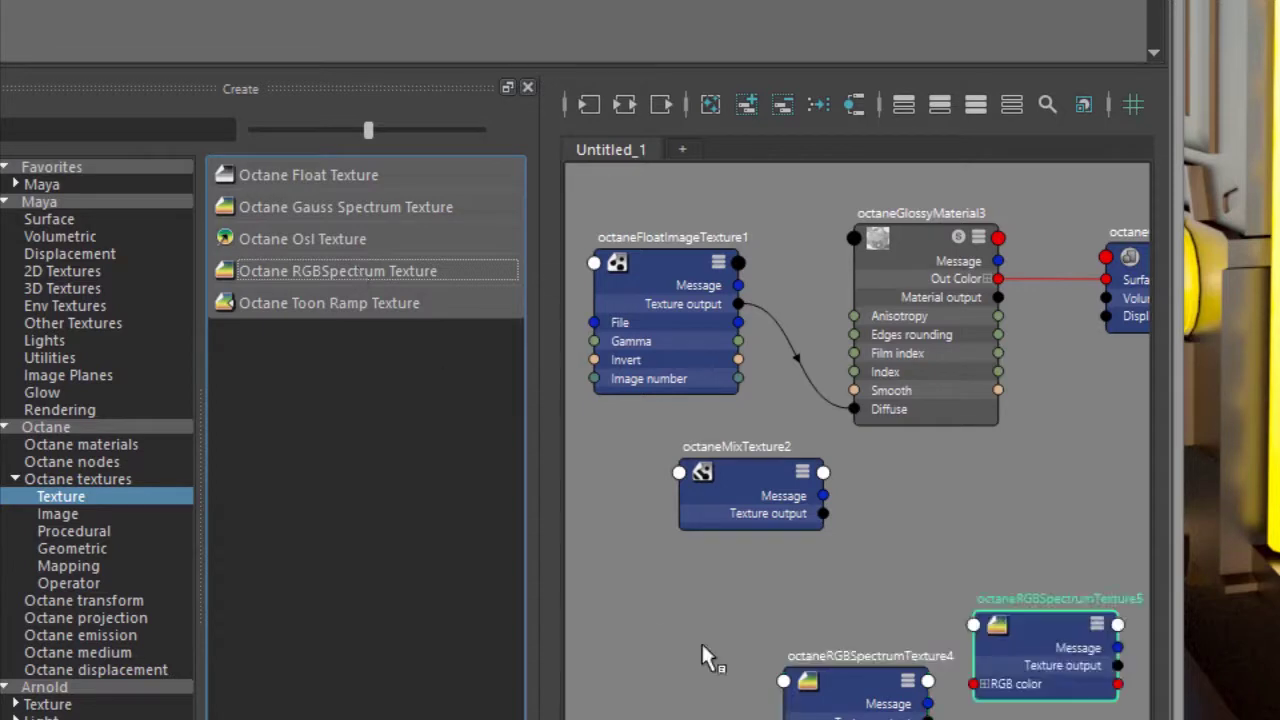
left_click_drag(820, 668, 665, 589)
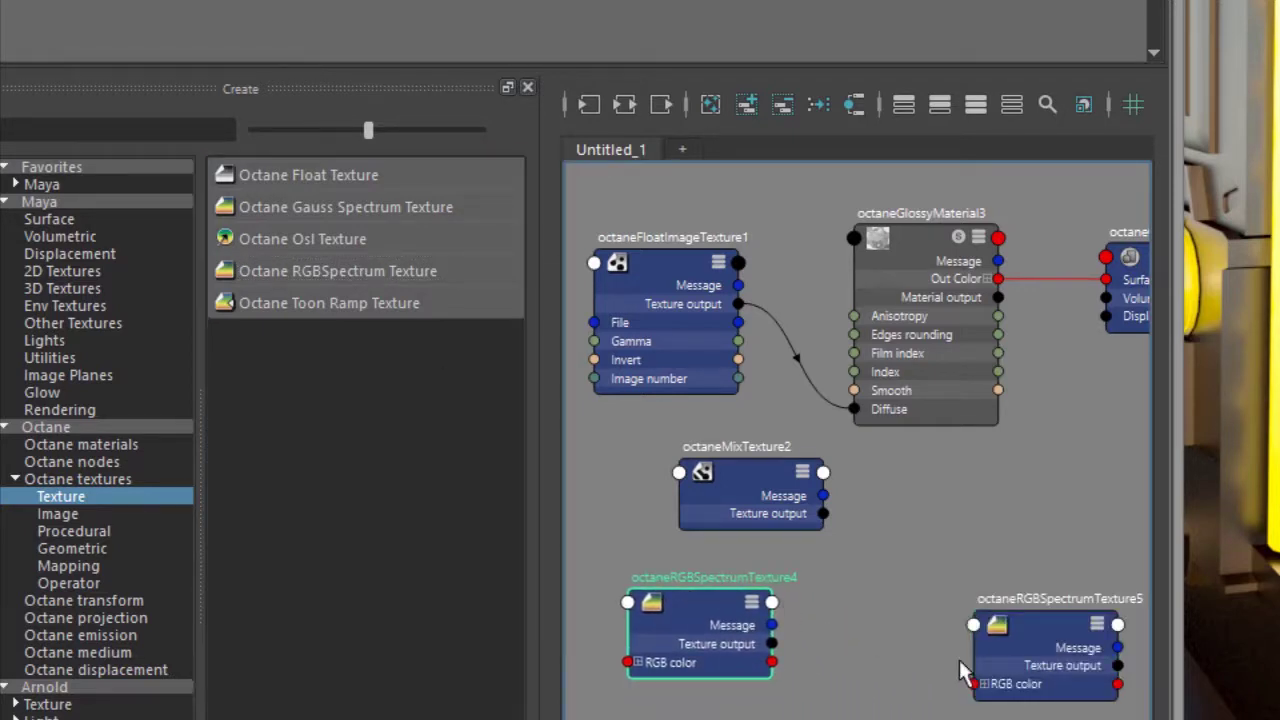
left_click_drag(1033, 650, 705, 709)
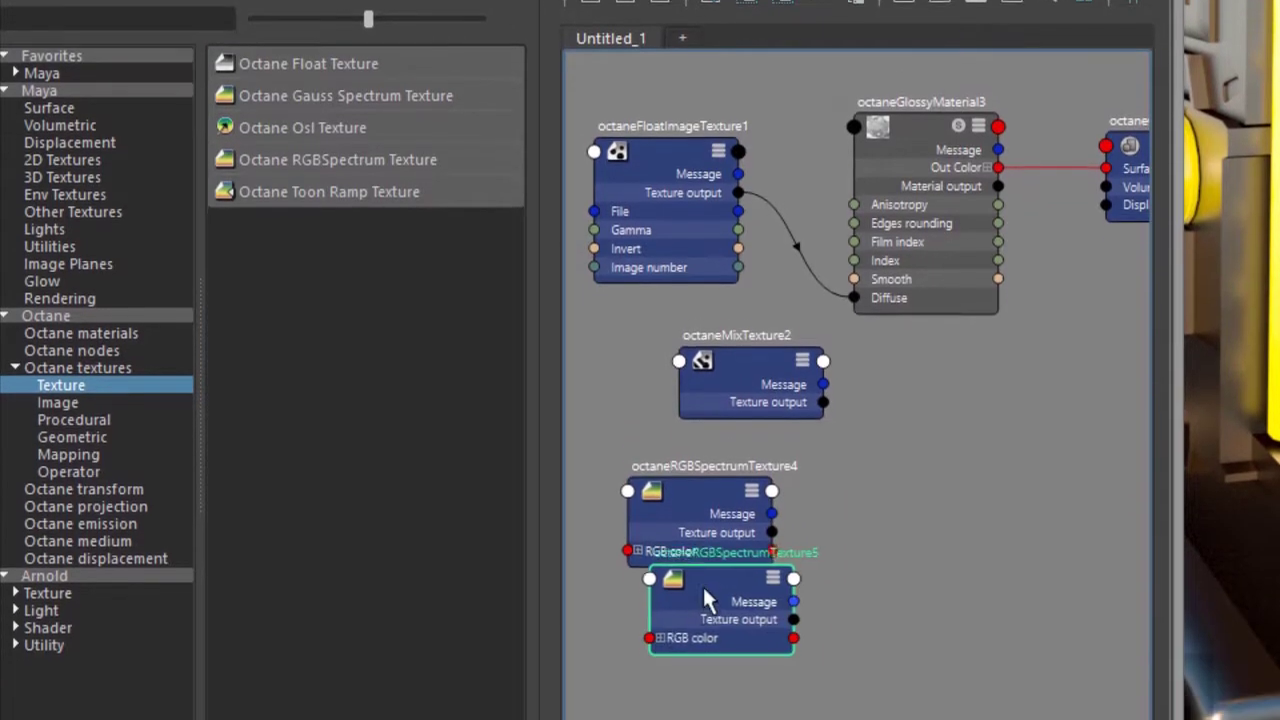
left_click_drag(705, 598, 668, 629)
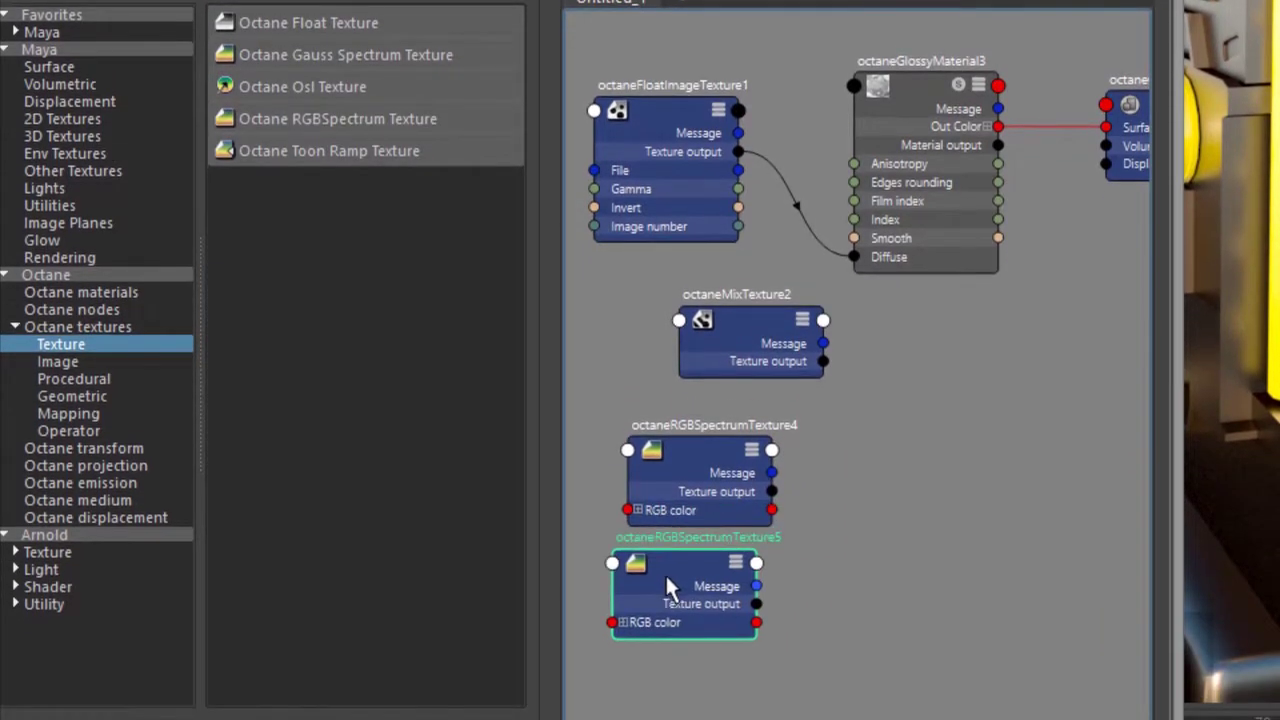
Step: Set the upper RGB spectrum texture's color to green and the lower one's to red
left_click(711, 458)
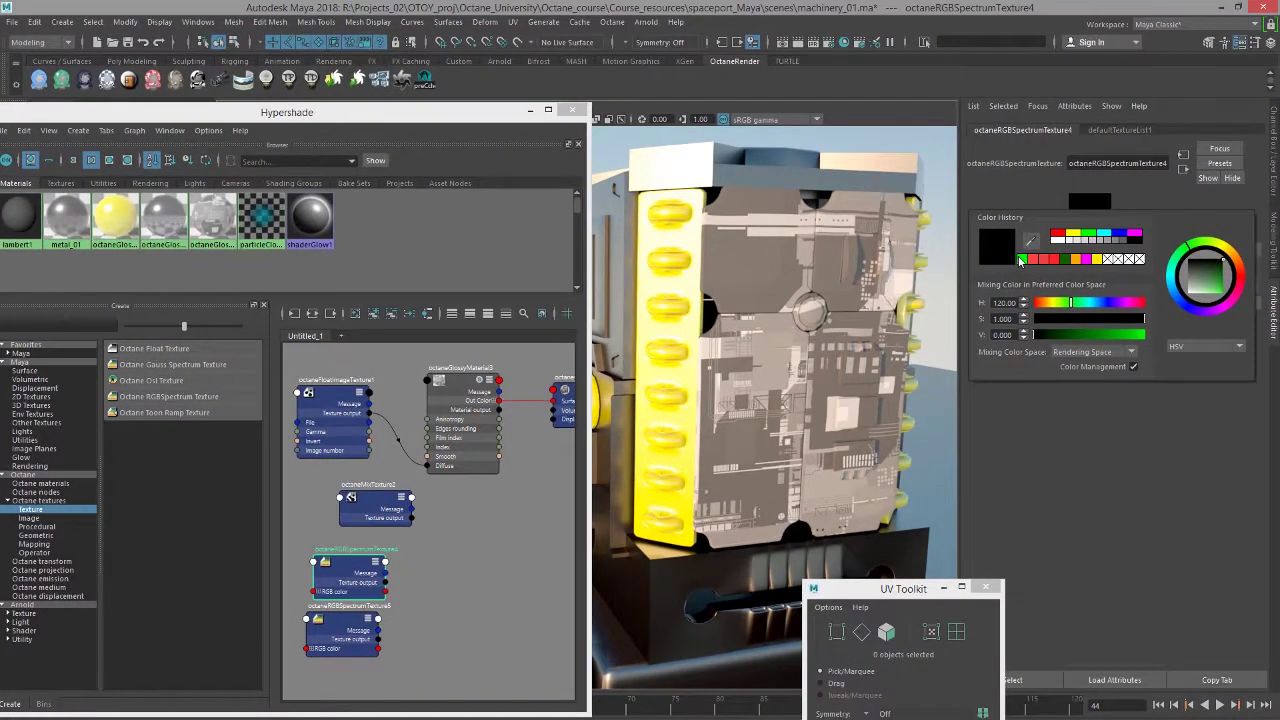
left_click(1021, 259)
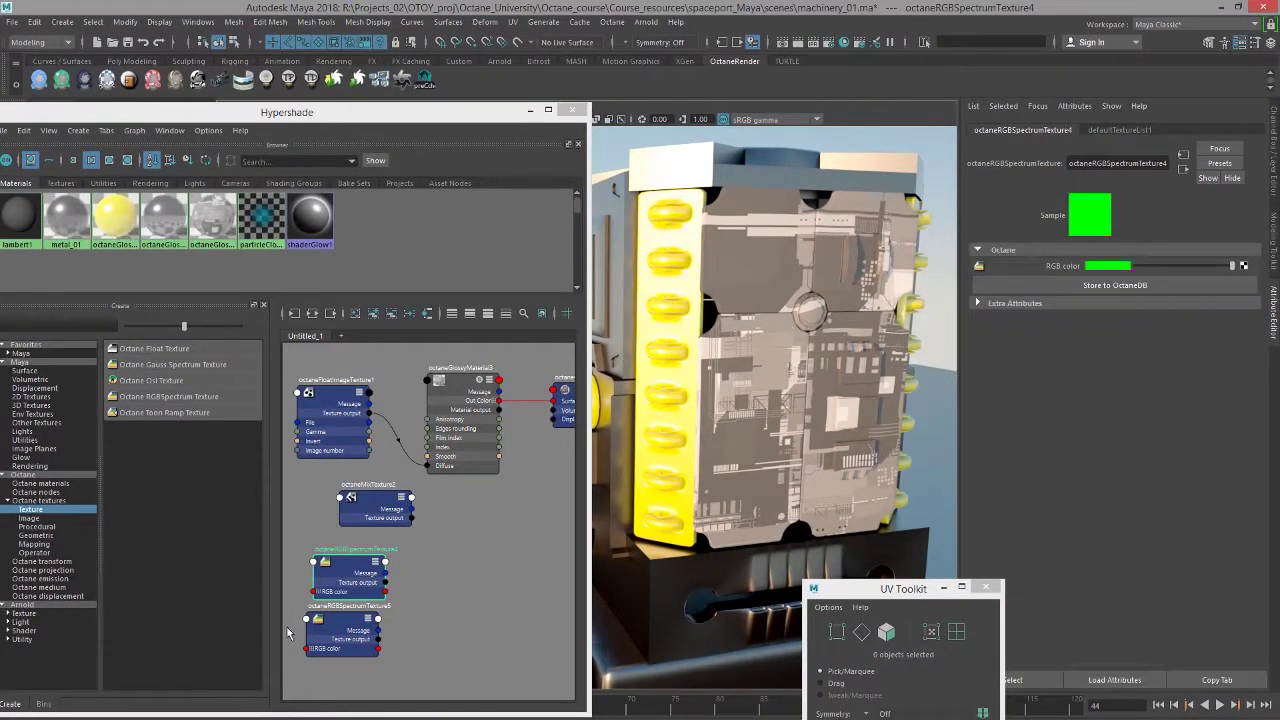
left_click(340, 620)
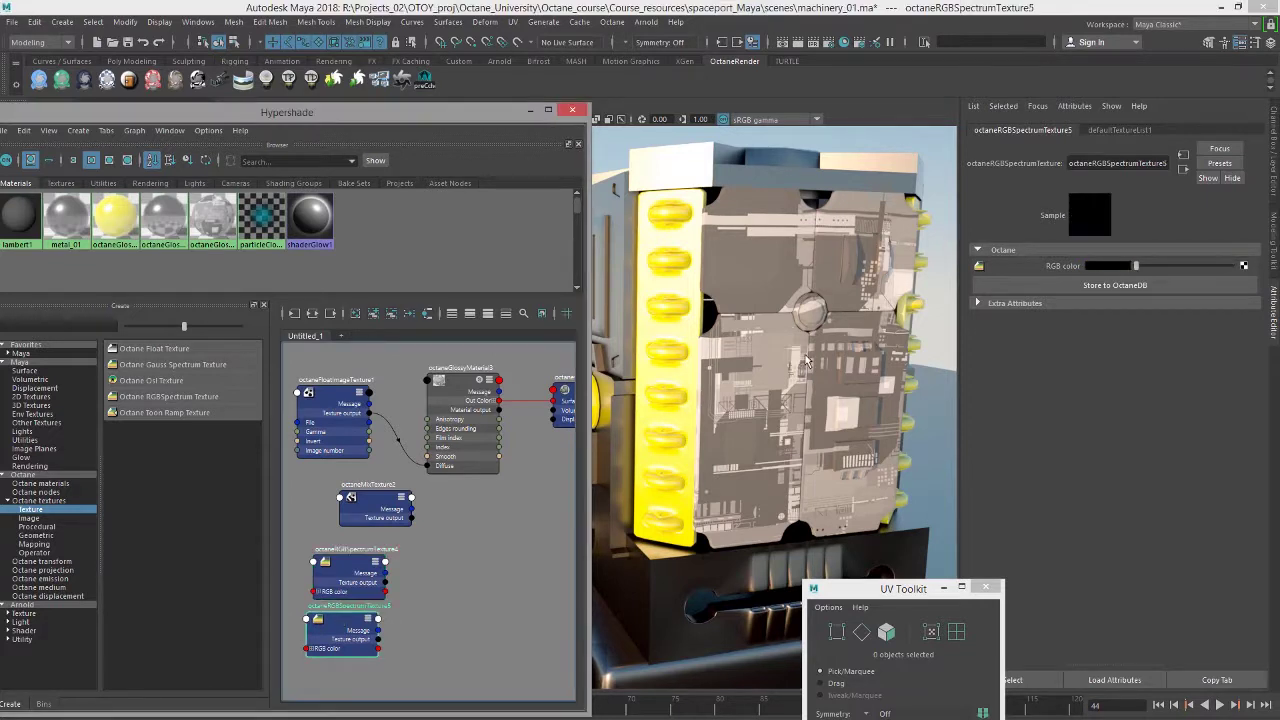
left_click(1096, 266)
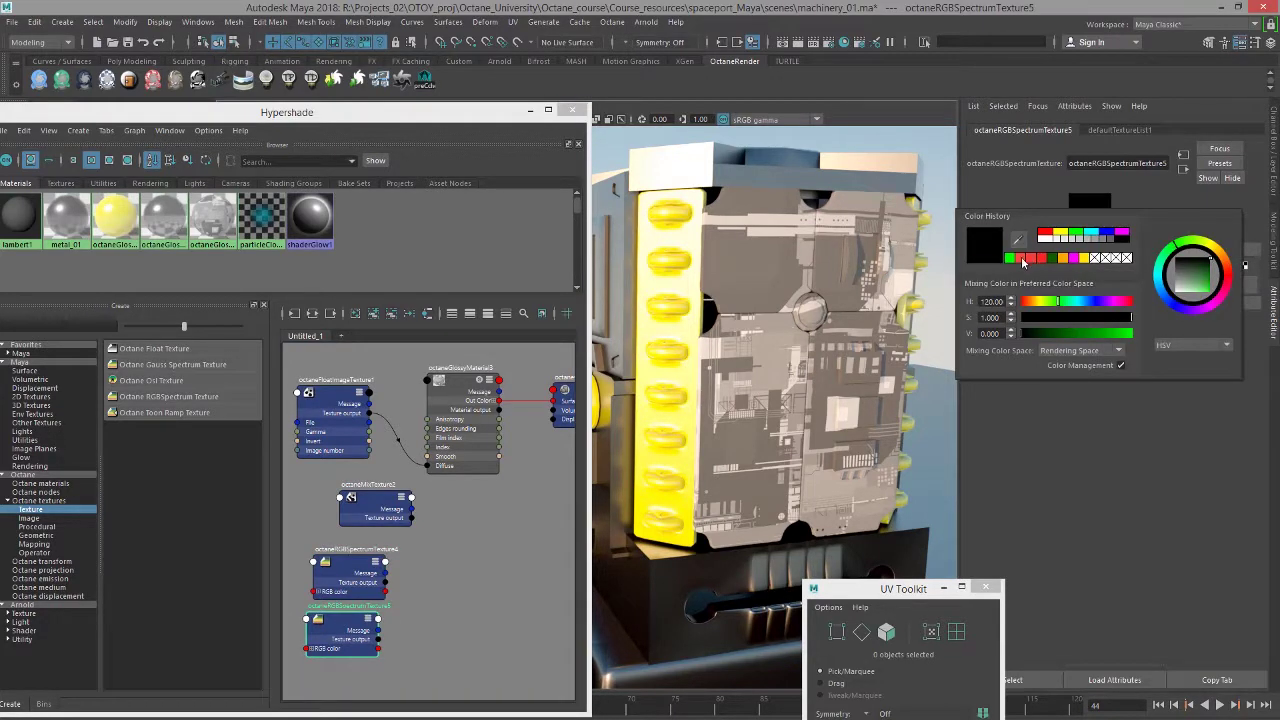
left_click(1023, 259)
Step: Place the mix texture beside the two RGB spectrum nodes and rename those GREEN and RED
left_click(327, 568)
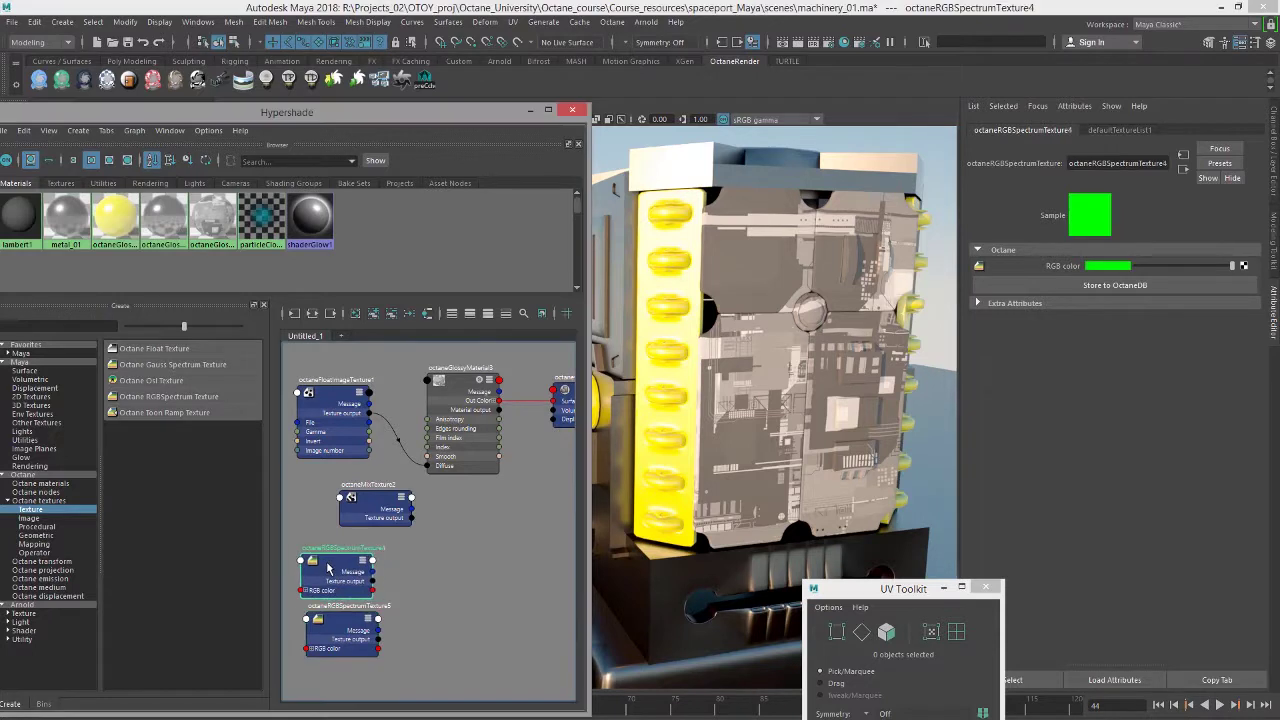
left_click_drag(363, 508, 420, 588)
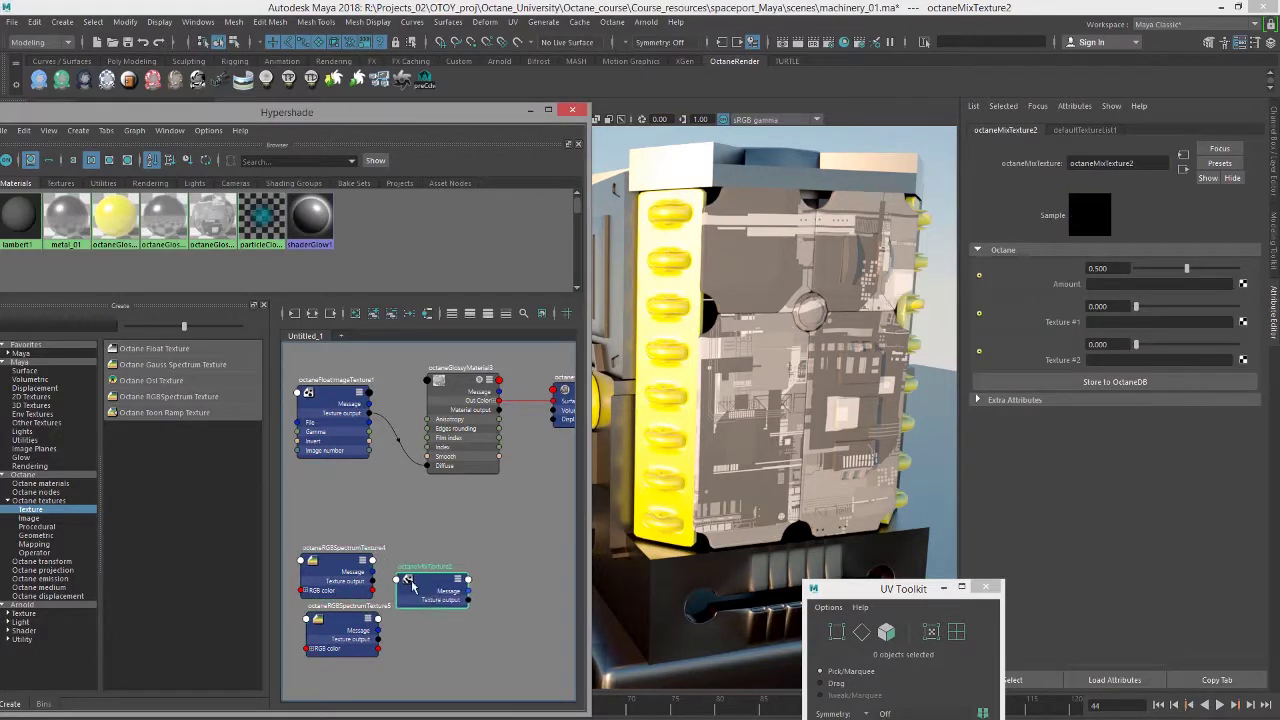
left_click(358, 563)
double_click(361, 548)
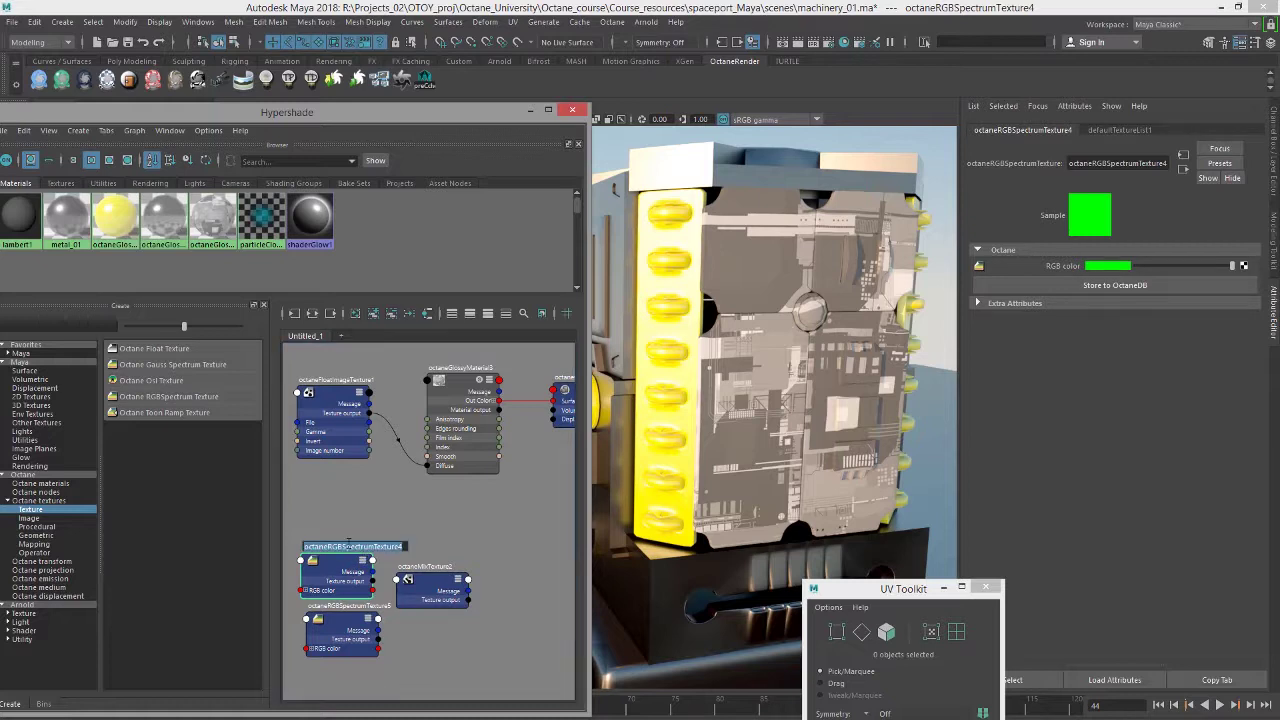
type("REF")
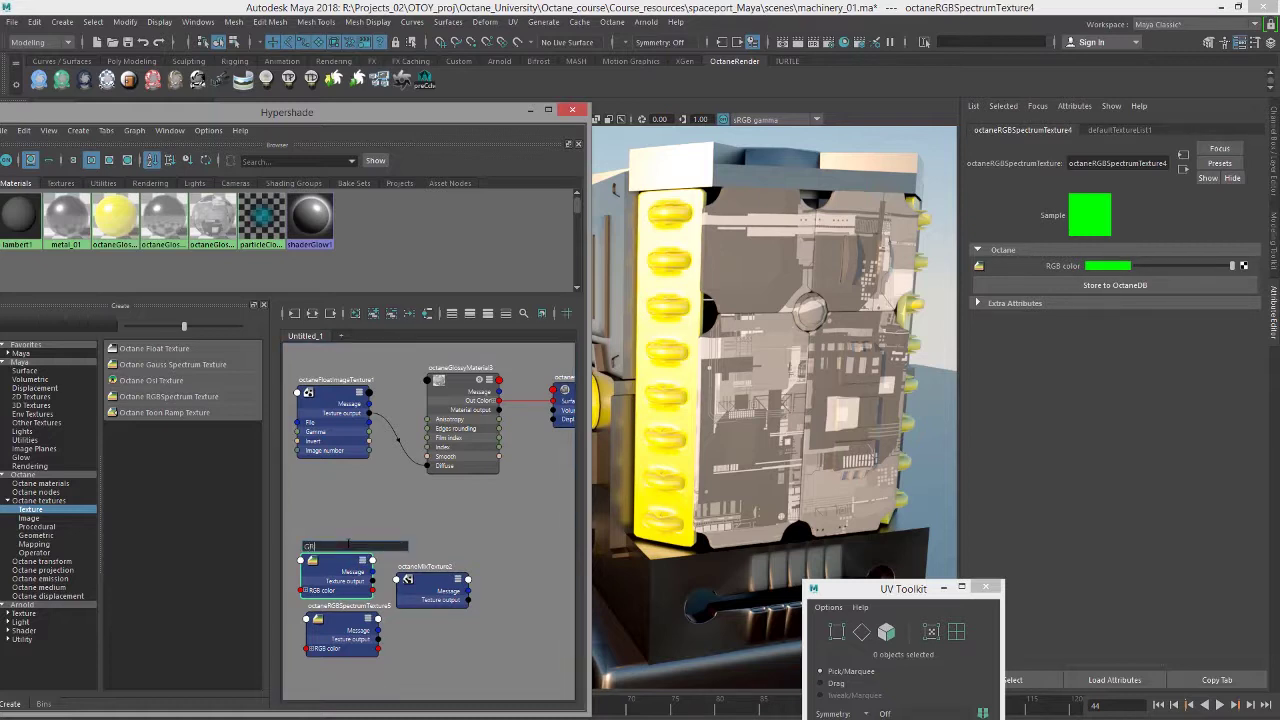
key("Return")
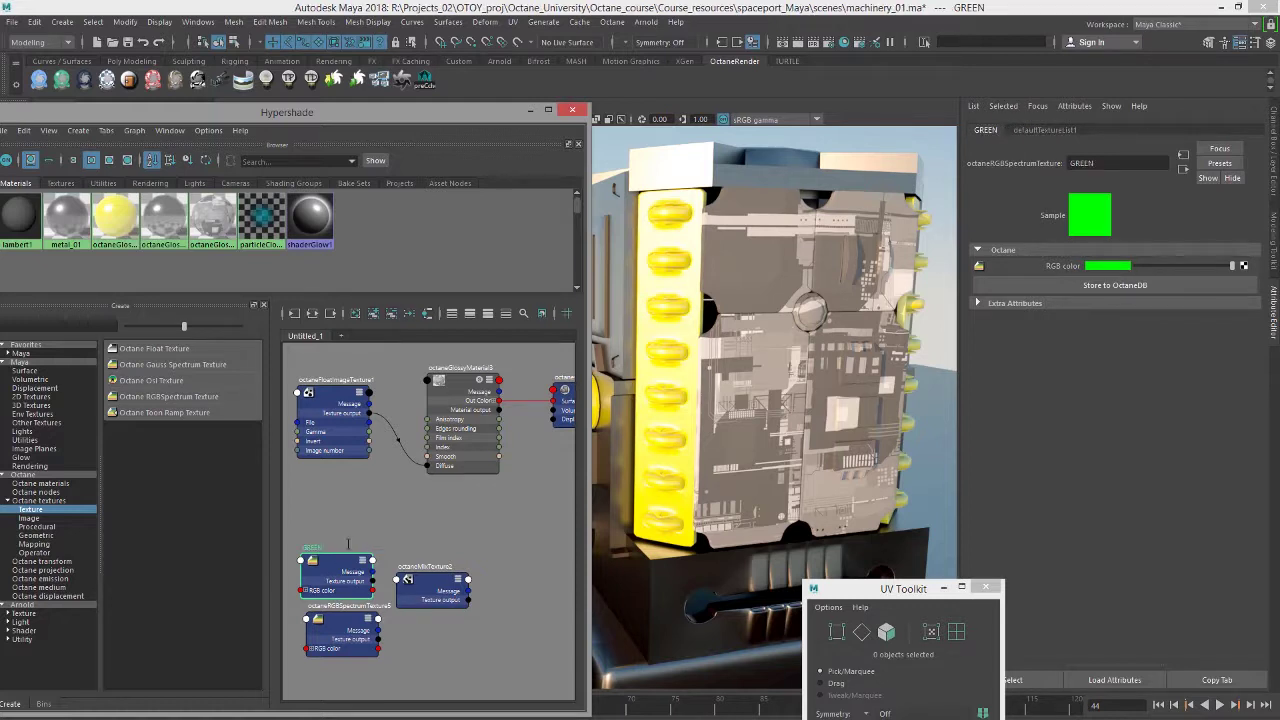
double_click(350, 606)
type("RE")
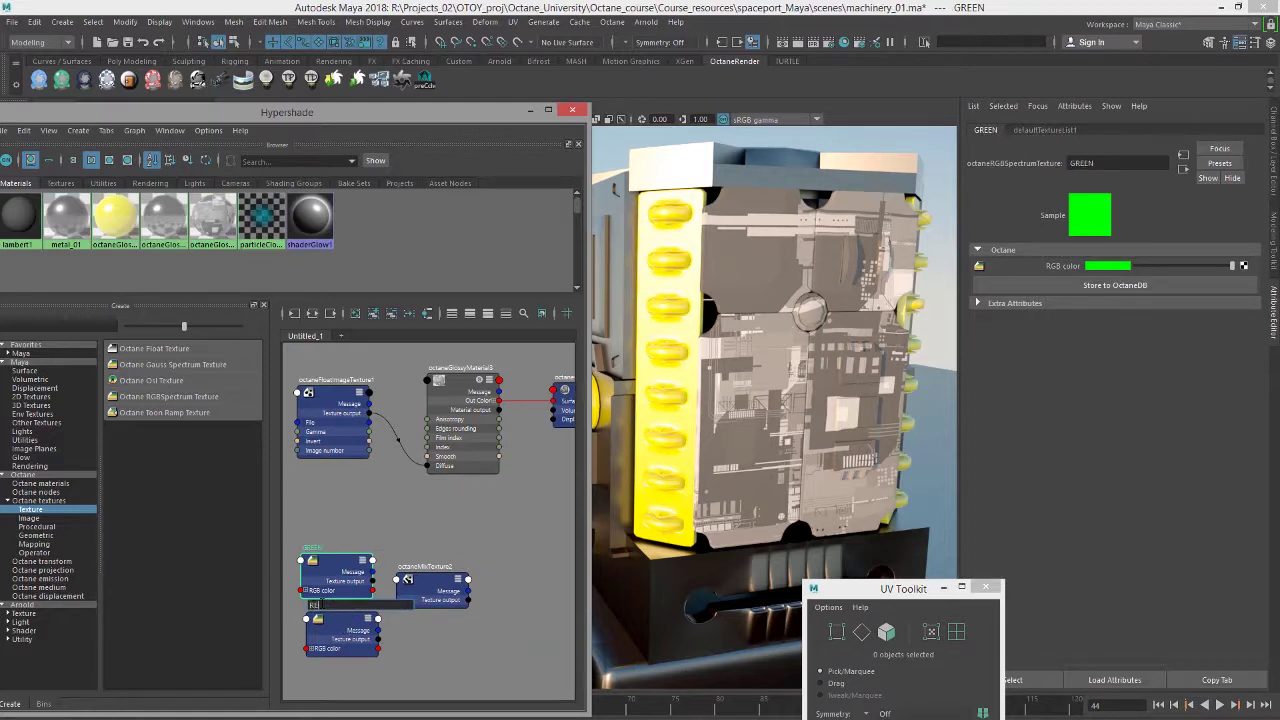
type("D")
key("Return")
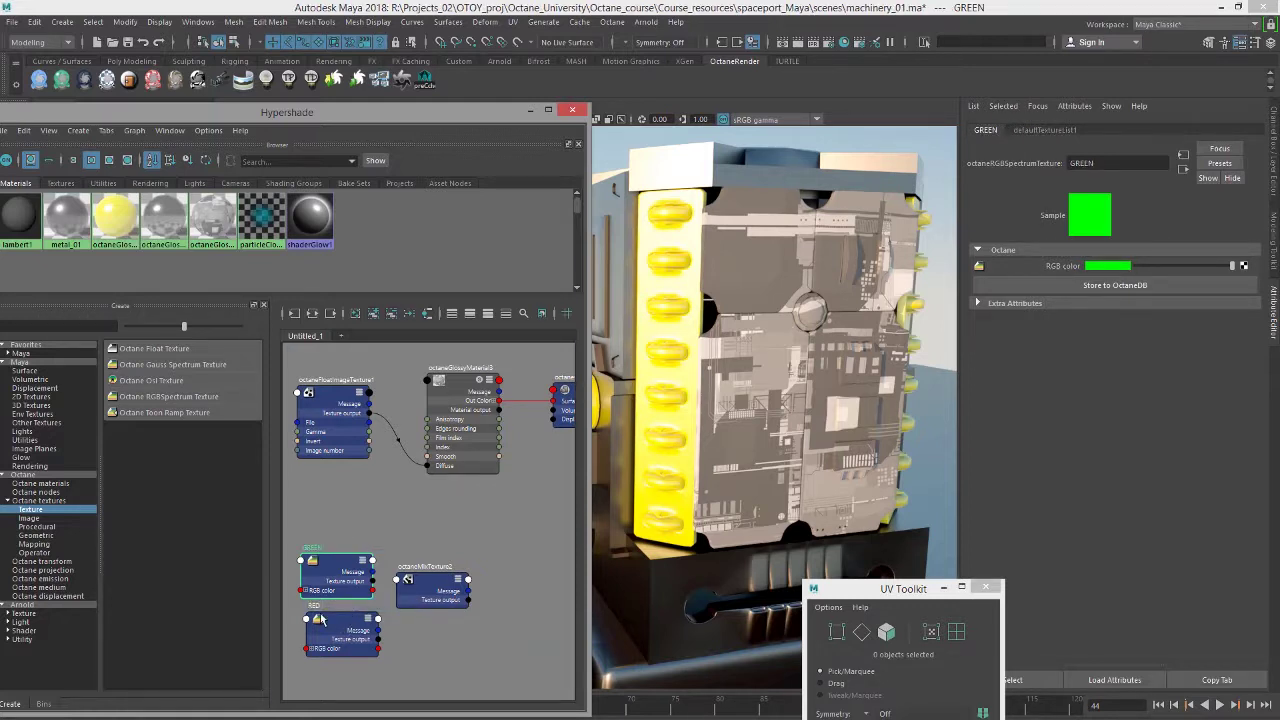
Step: Connect the GREEN spectrum node to Texture #1 and the RED one to Texture #2 of the mix texture
left_click(436, 579)
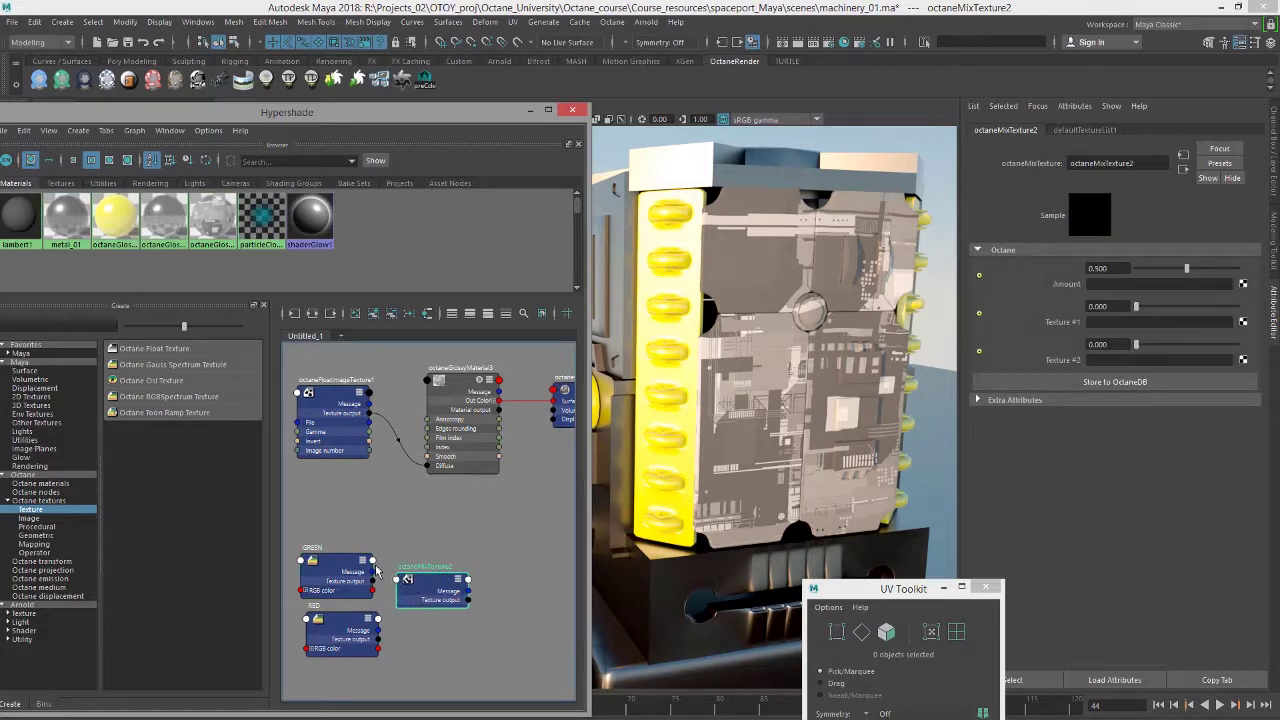
middle_click_drag(339, 566, 1056, 364)
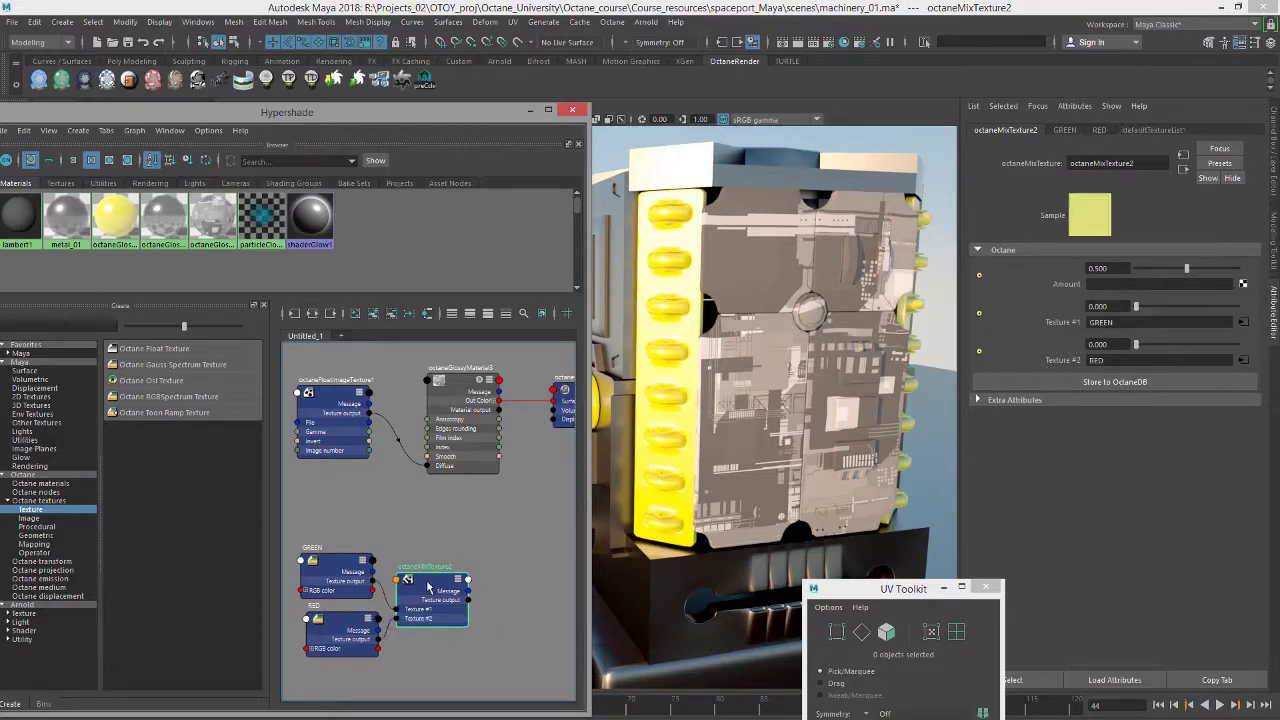
Step: Rearrange the GREEN, RED and mix texture nodes and connect the mix texture's output to the glossy material's Diffuse input
left_click_drag(349, 628, 316, 628)
left_click_drag(332, 584, 308, 578)
left_click_drag(431, 586, 428, 466)
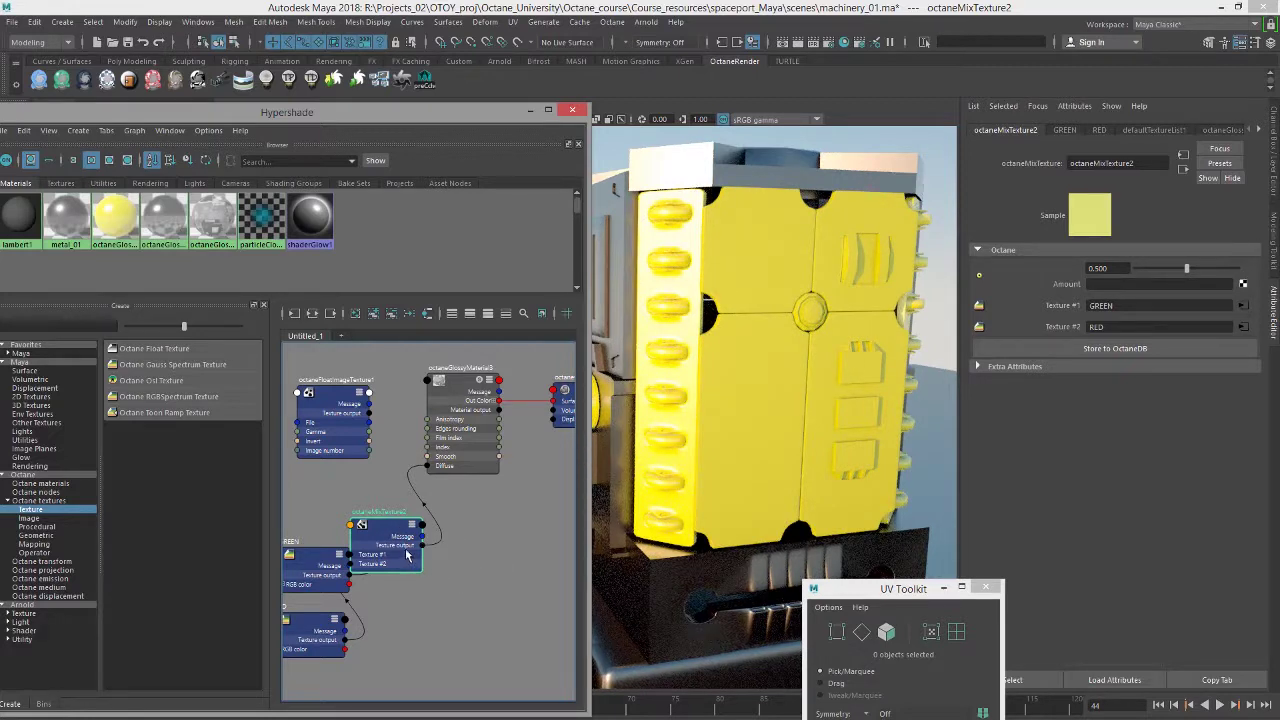
left_click_drag(408, 556, 476, 562)
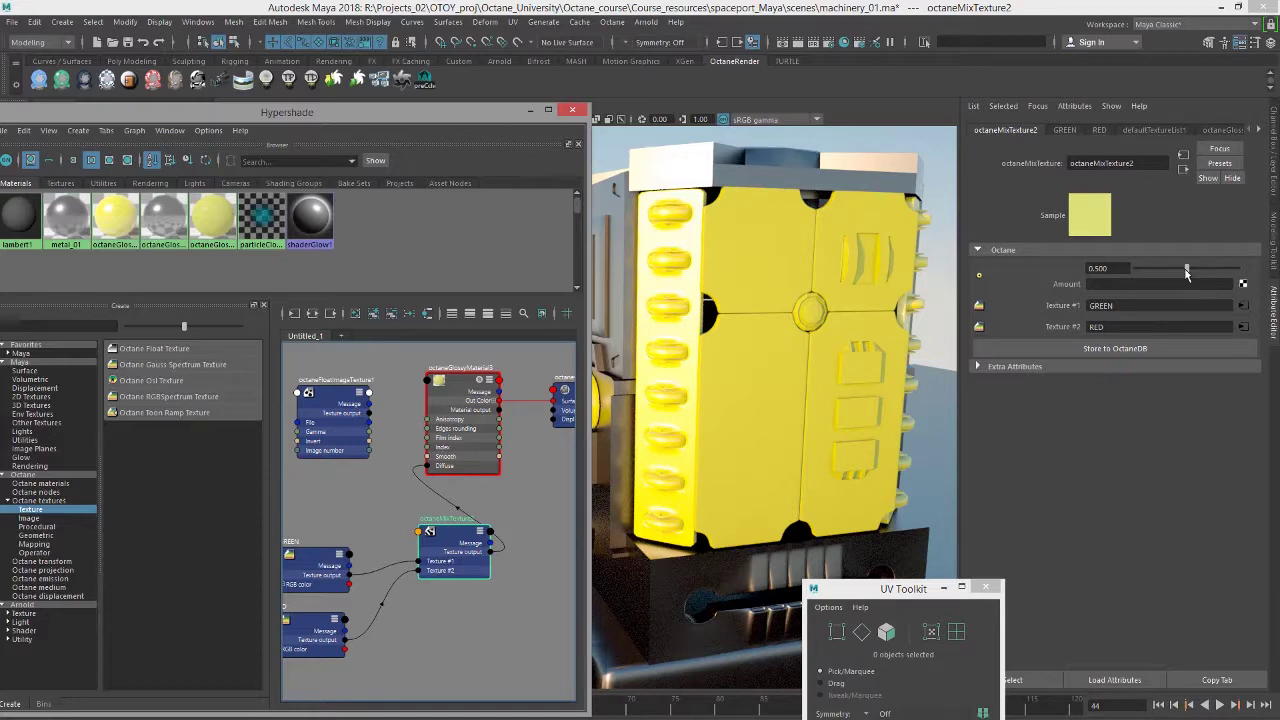
Step: Try the mix texture's Amount at 0 and 0.967, finishing at 0.420
left_click_drag(1187, 268, 1143, 270)
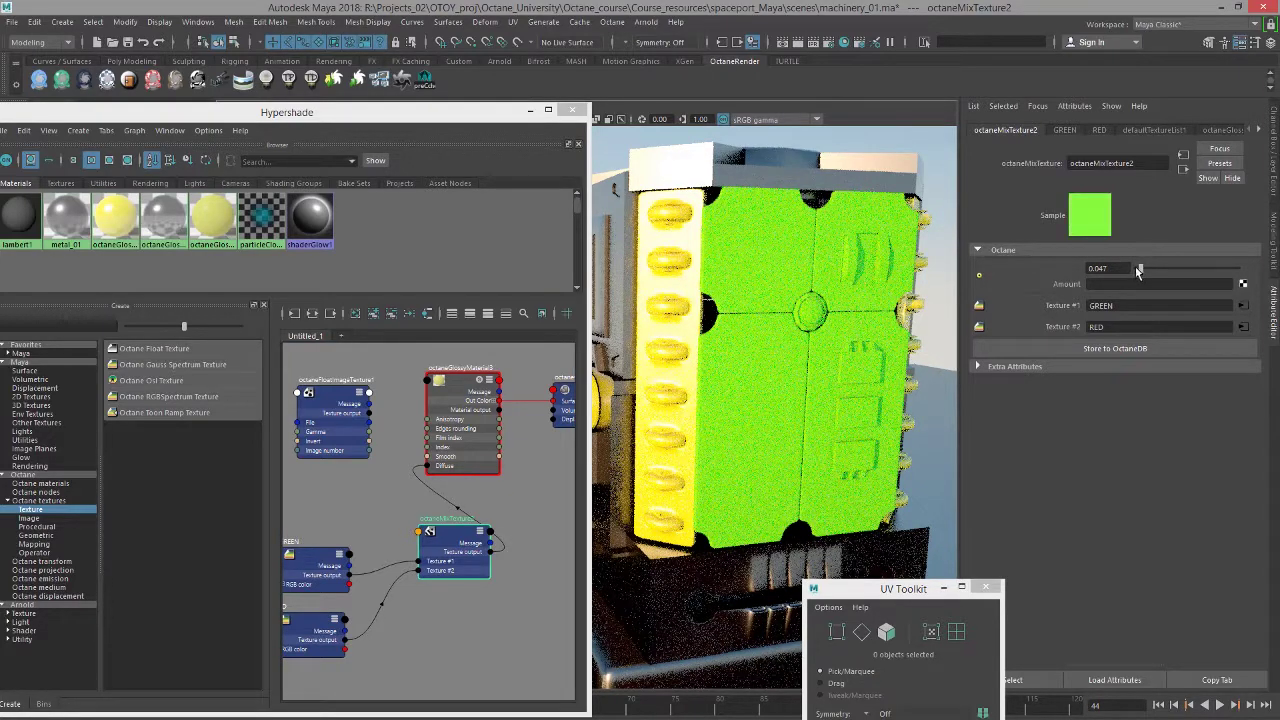
left_click_drag(1137, 270, 1129, 270)
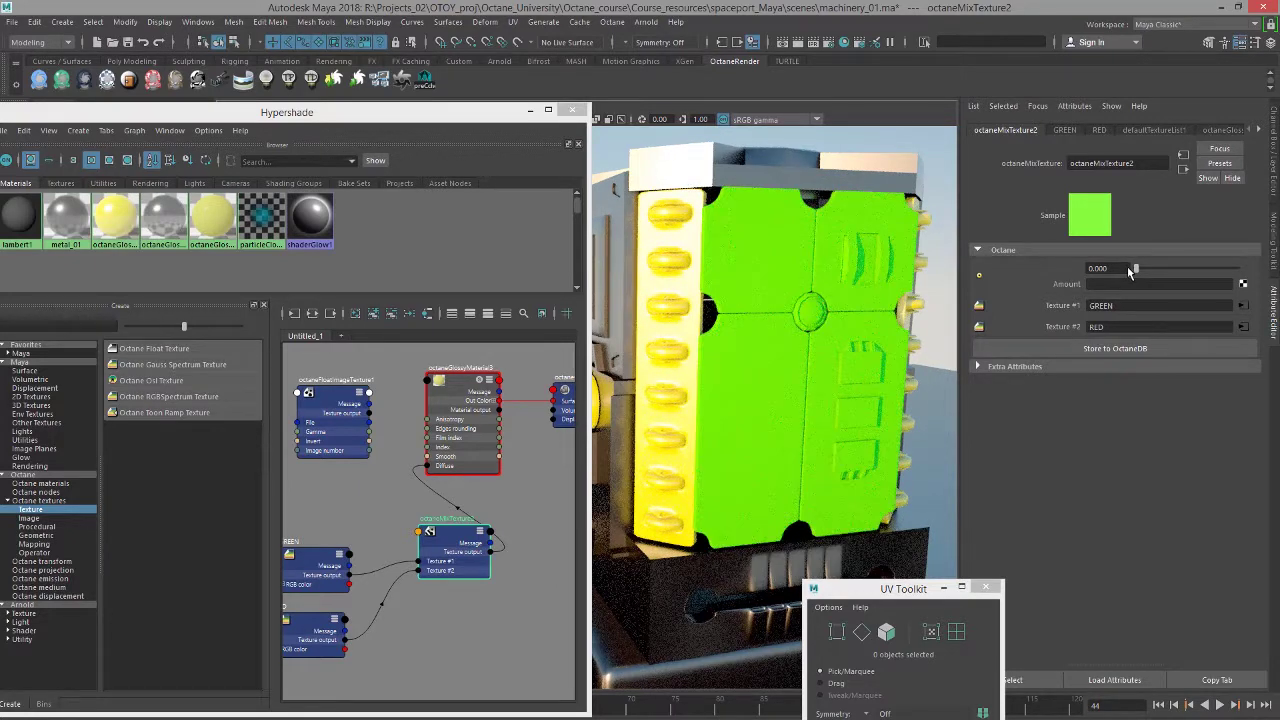
left_click(1232, 270)
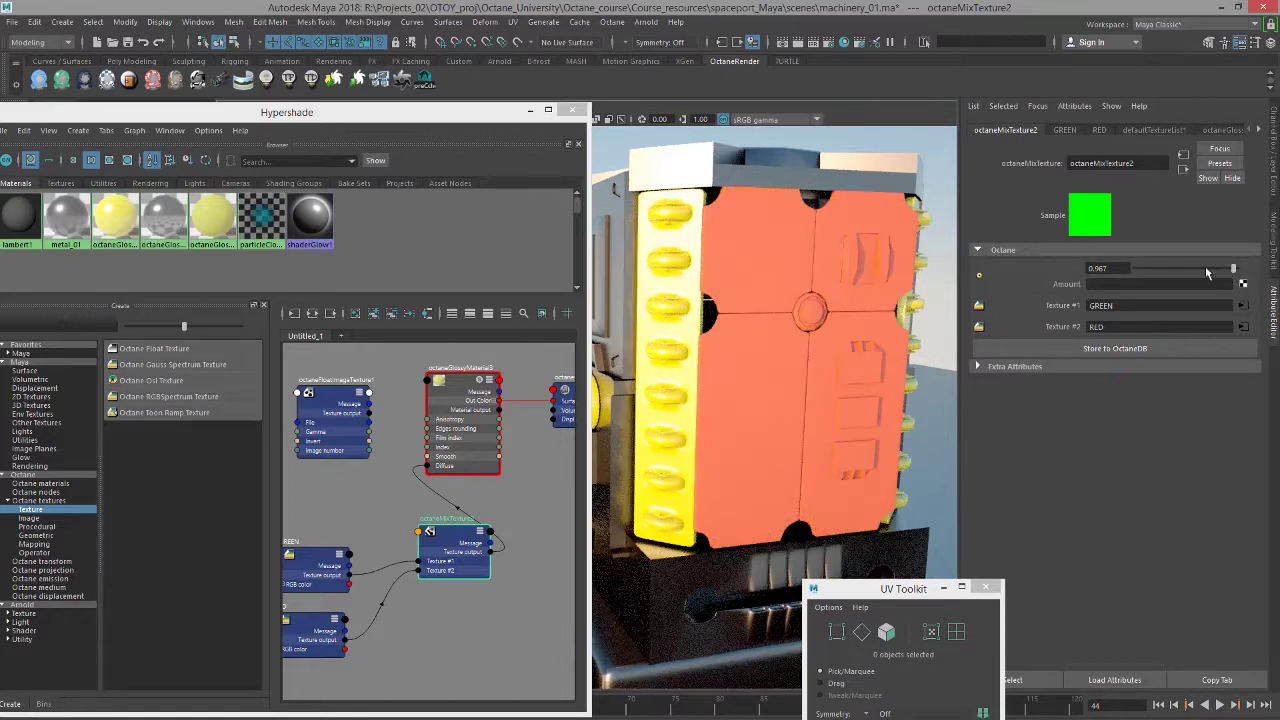
left_click(1180, 268)
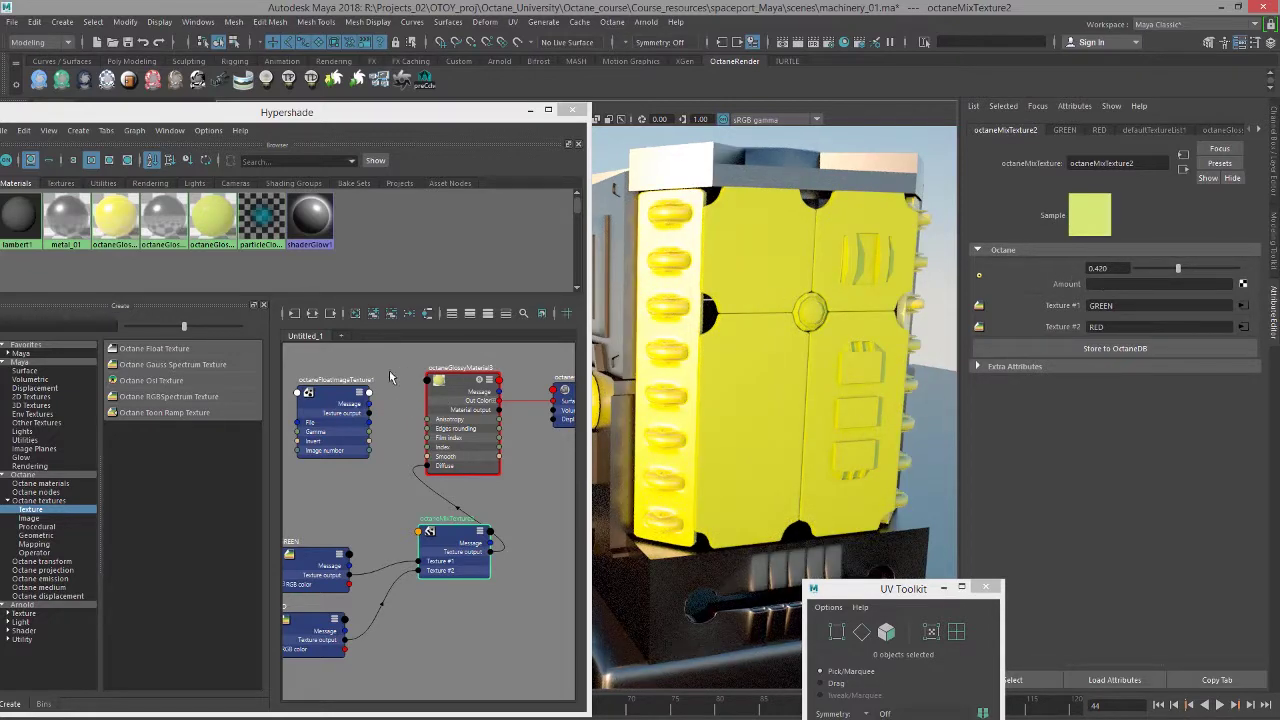
Step: Connect the float image texture to the mix texture's Amount and inspect the front panel in the render
middle_click_drag(323, 395, 1062, 284)
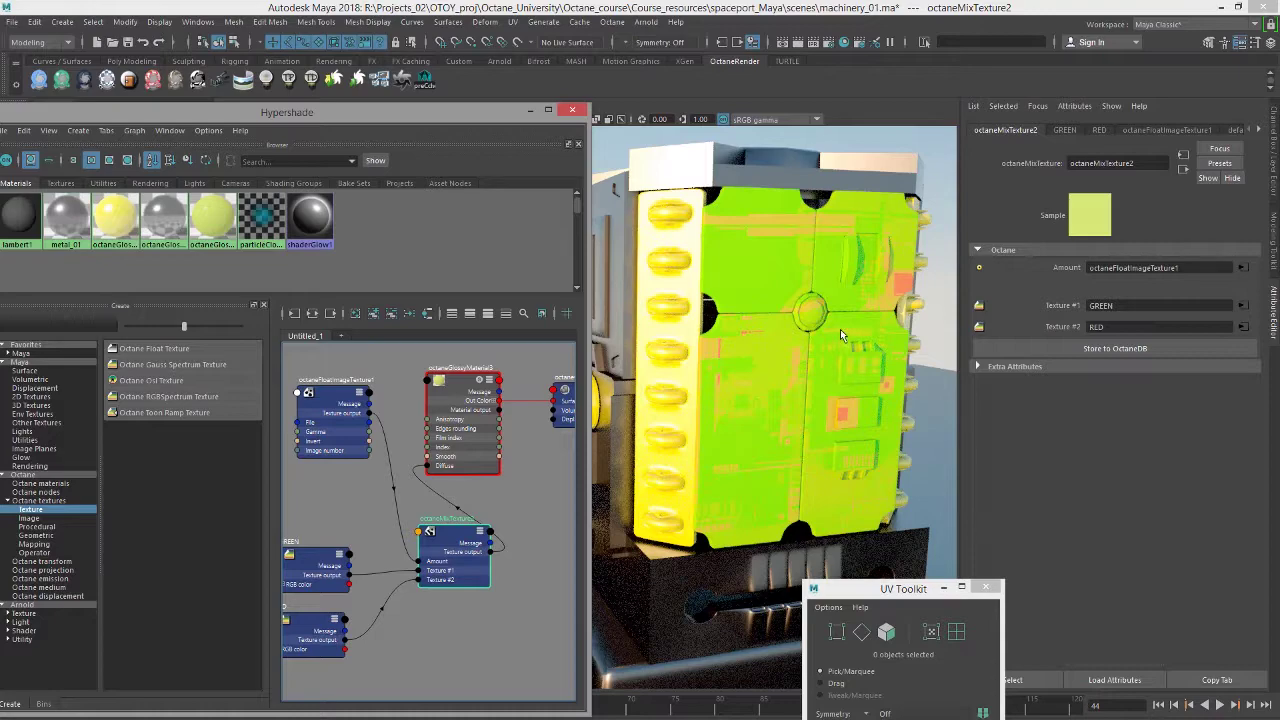
scroll(825, 334, "up", 3)
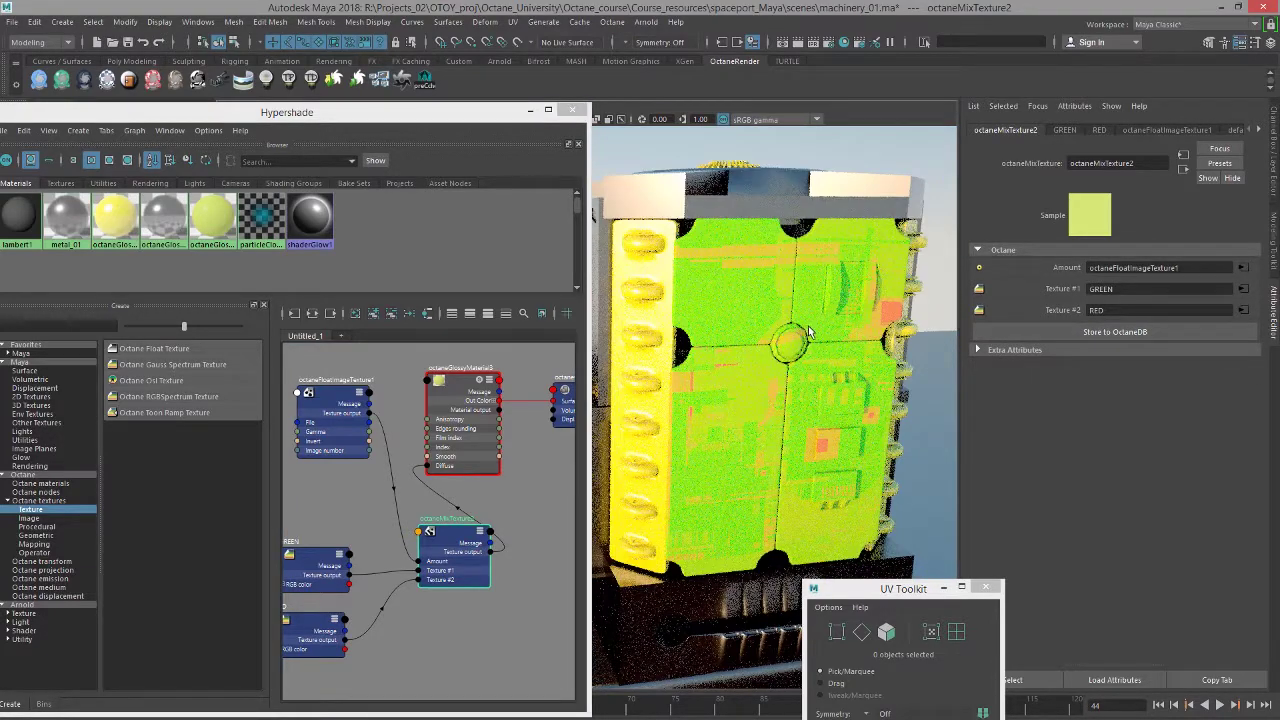
middle_click_drag(821, 328, 797, 348, "alt")
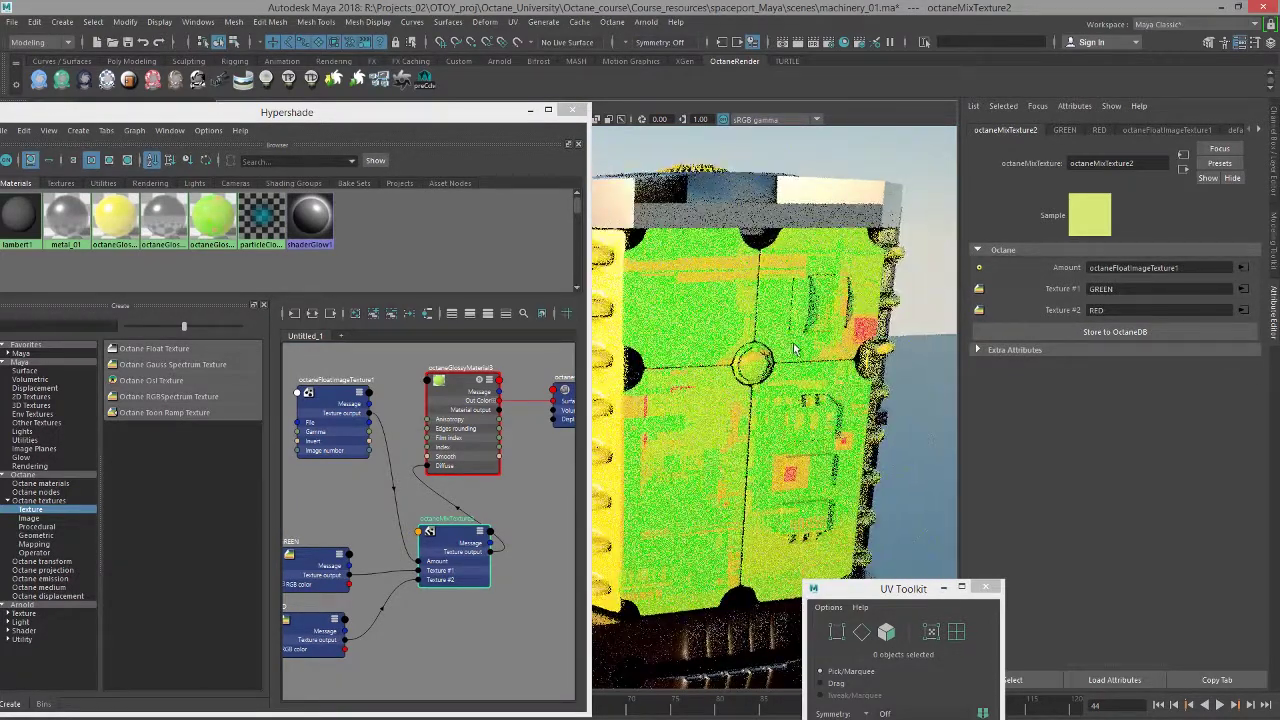
scroll(821, 342, "up", 2)
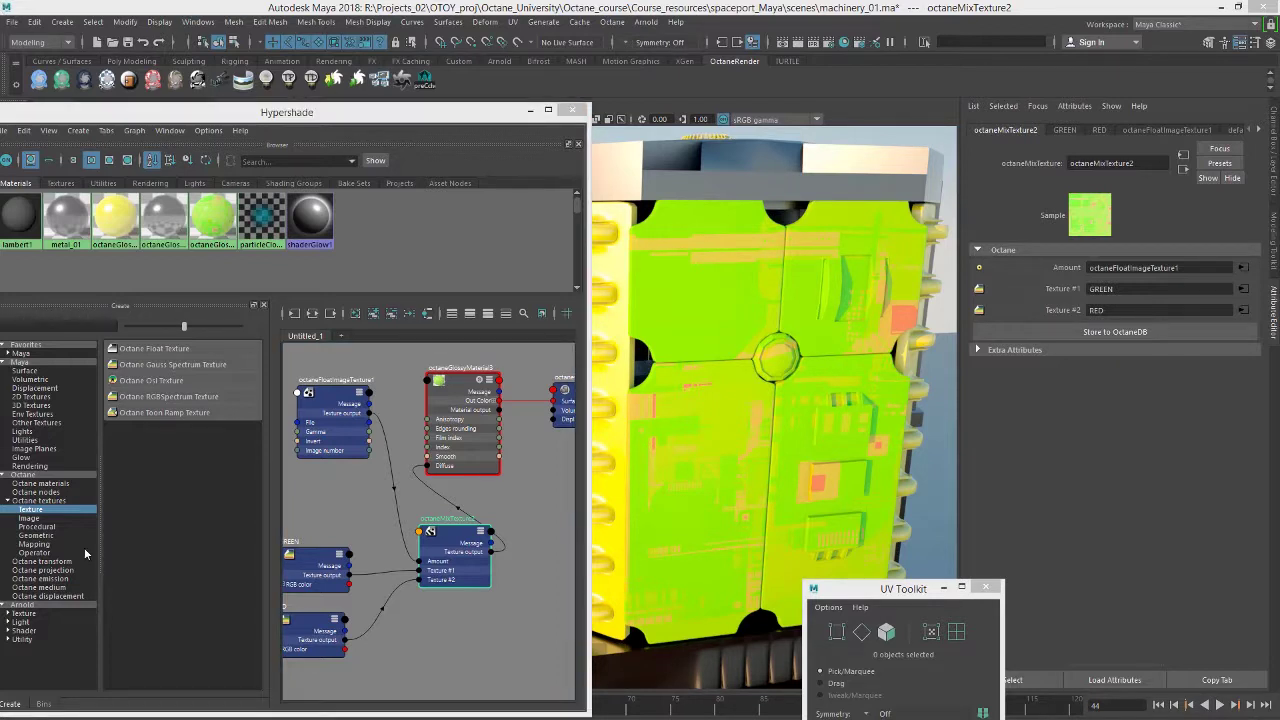
Step: Add an Octane Cosine Mix Texture node and place it just below the mix texture node
left_click(34, 552)
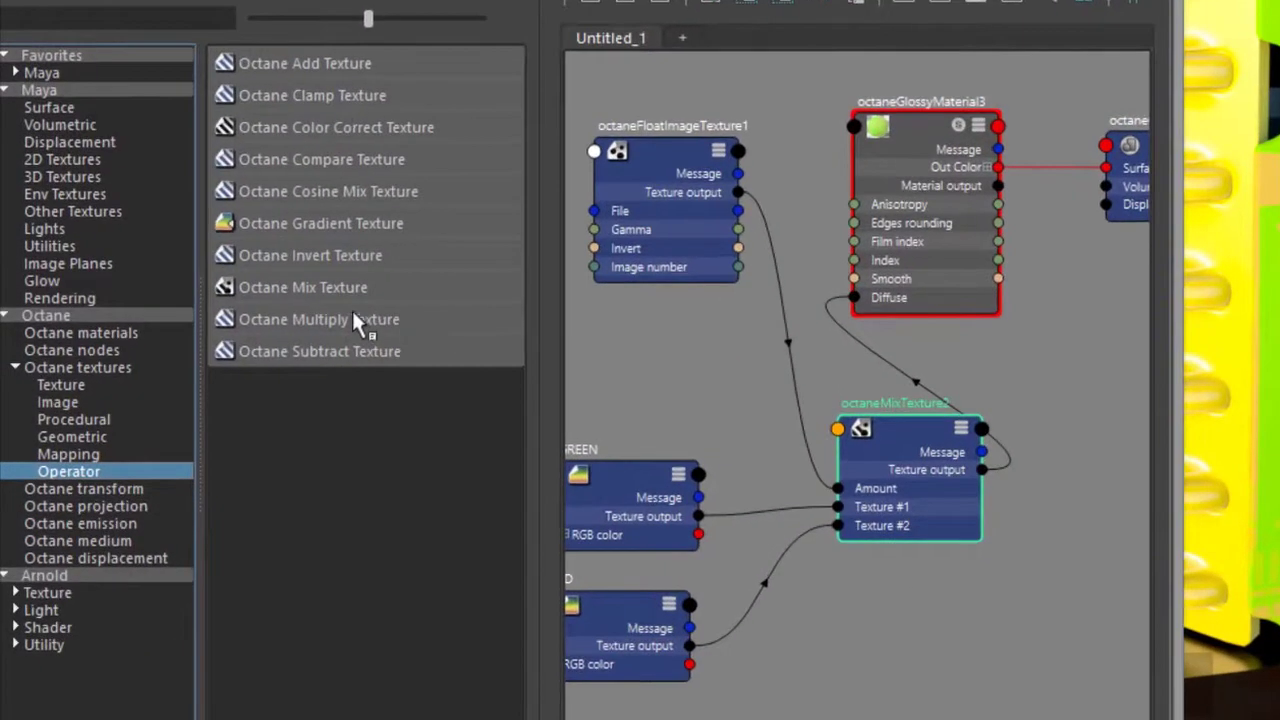
left_click(640, 390)
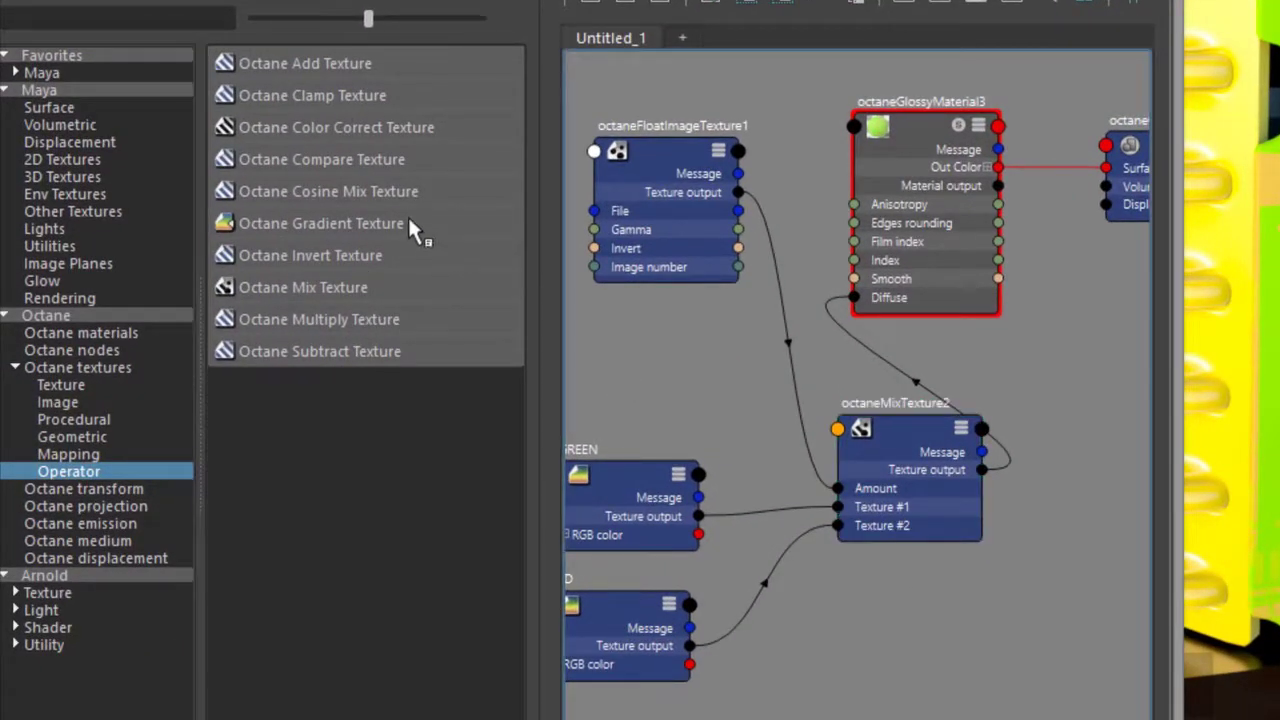
left_click(419, 191)
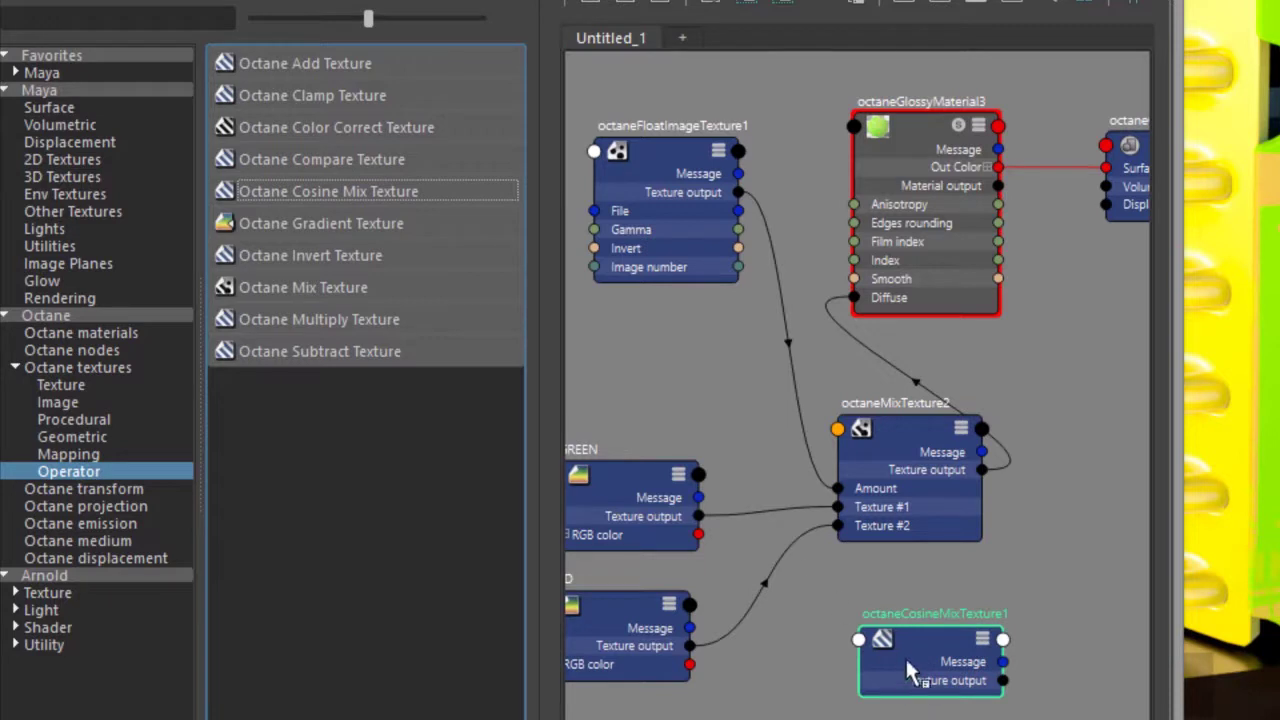
left_click_drag(895, 625, 857, 598)
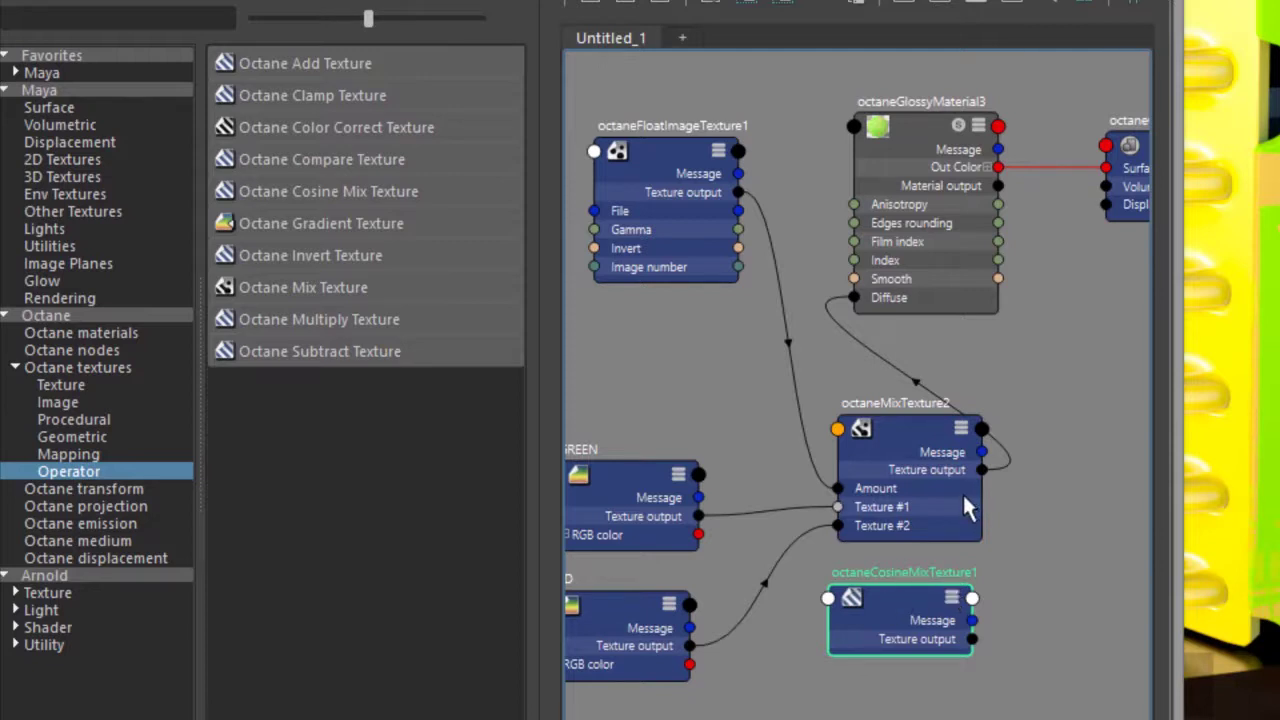
left_click_drag(862, 431, 829, 424)
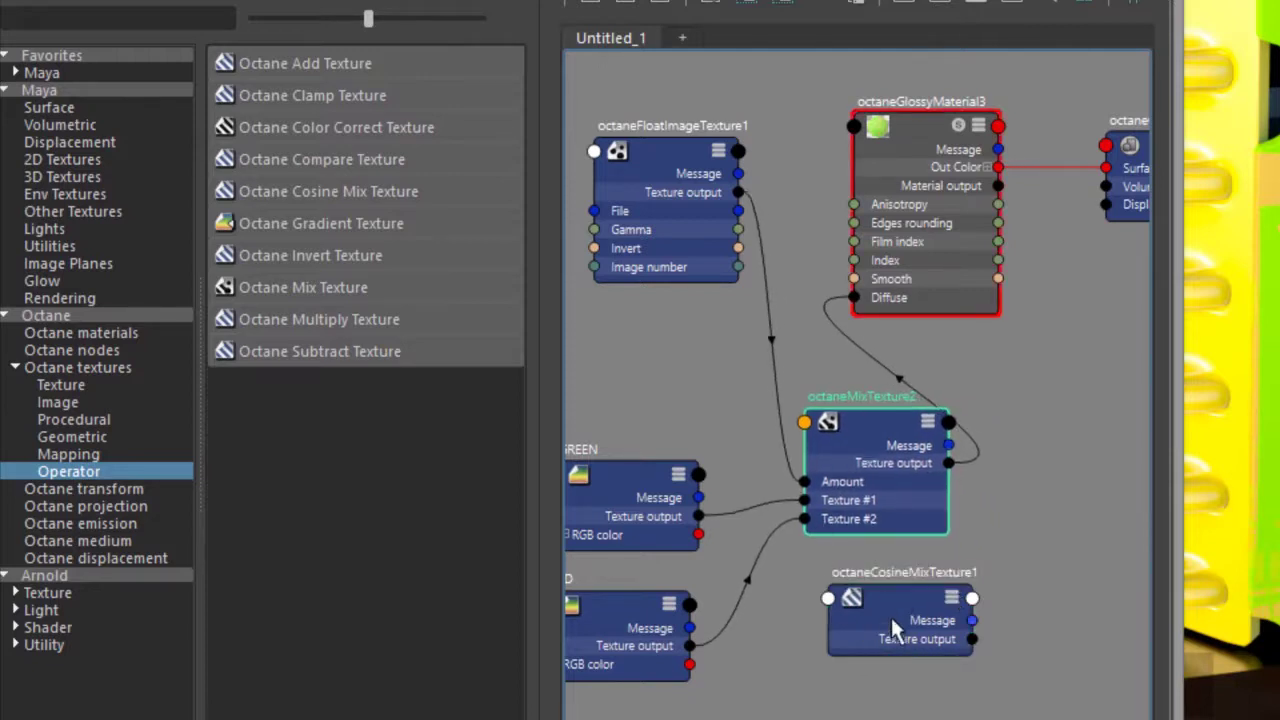
left_click_drag(888, 606, 880, 603)
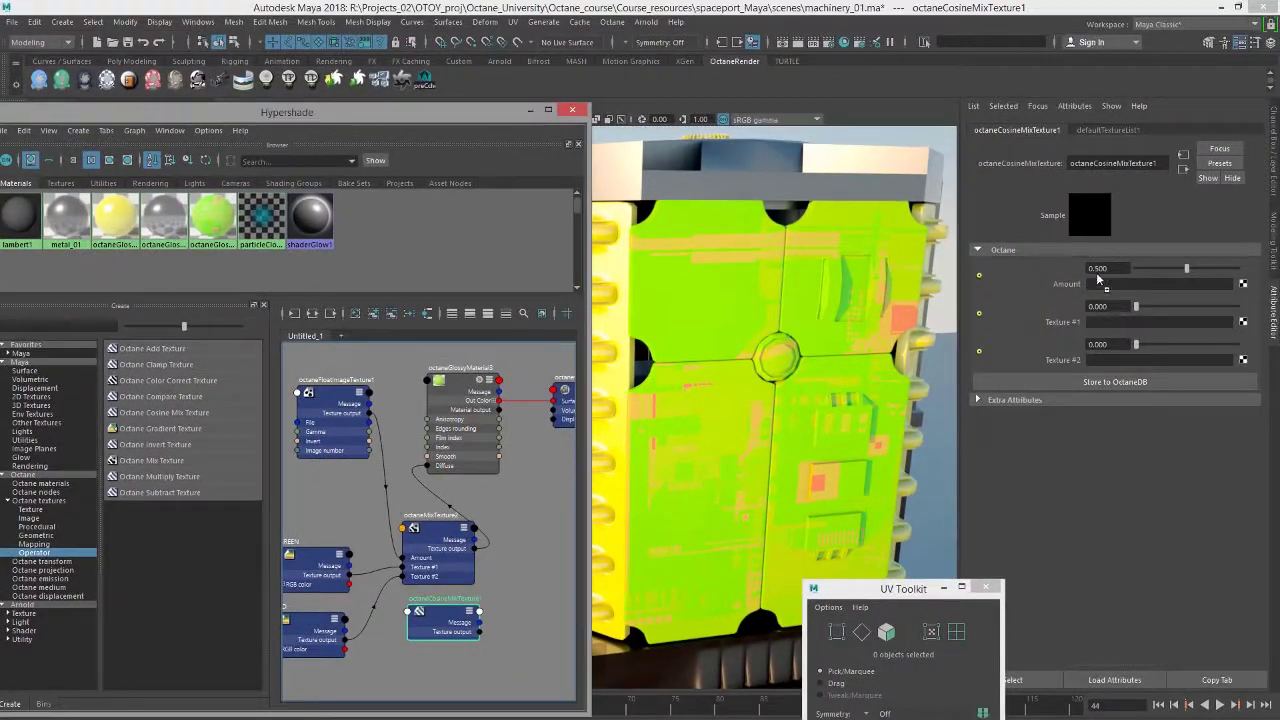
Step: Connect the float image texture to the cosine mix's Amount, GREEN to Texture #1 and RED to Texture #2
middle_click_drag(1066, 270, 1070, 280)
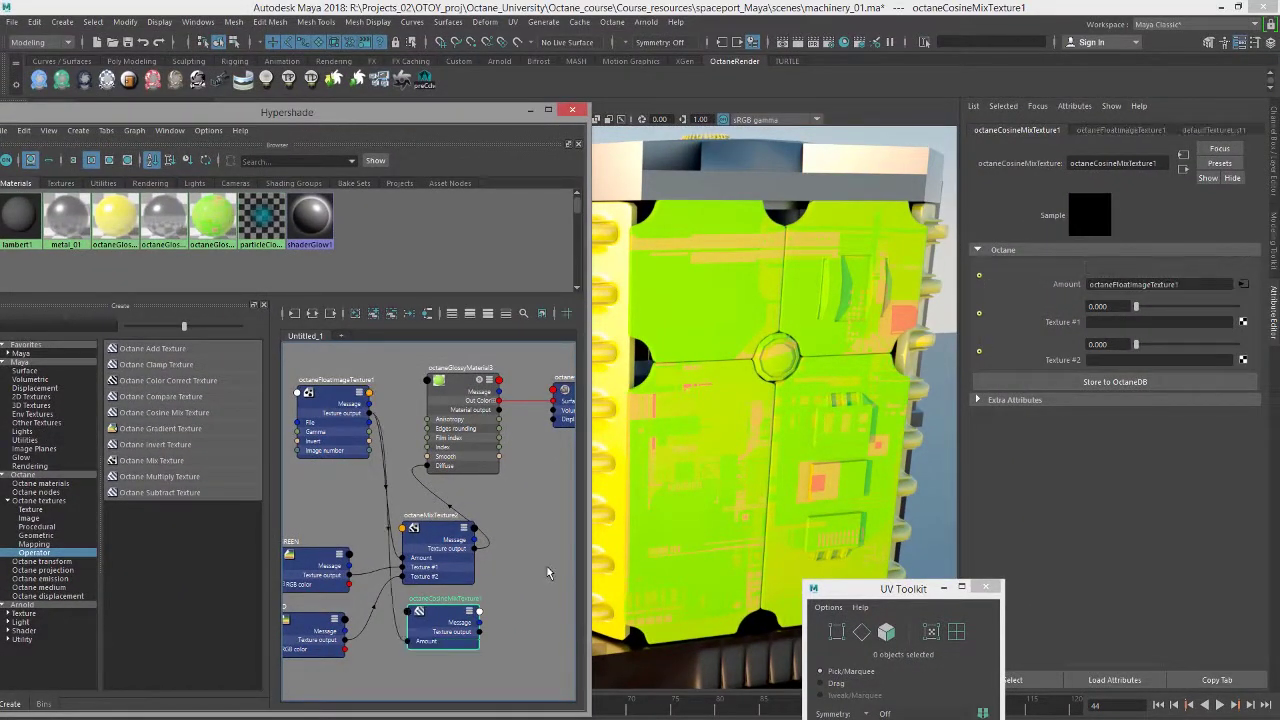
middle_click_drag(307, 548, 1052, 308)
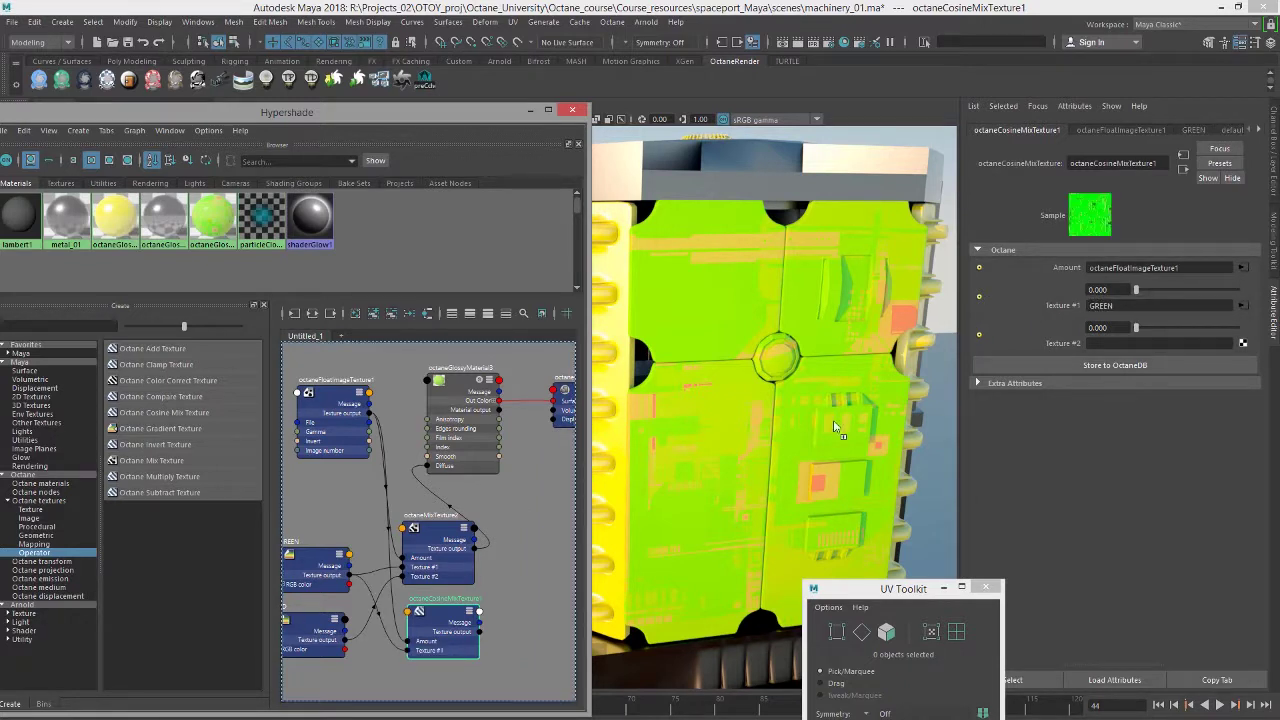
middle_click_drag(1050, 360, 1055, 343)
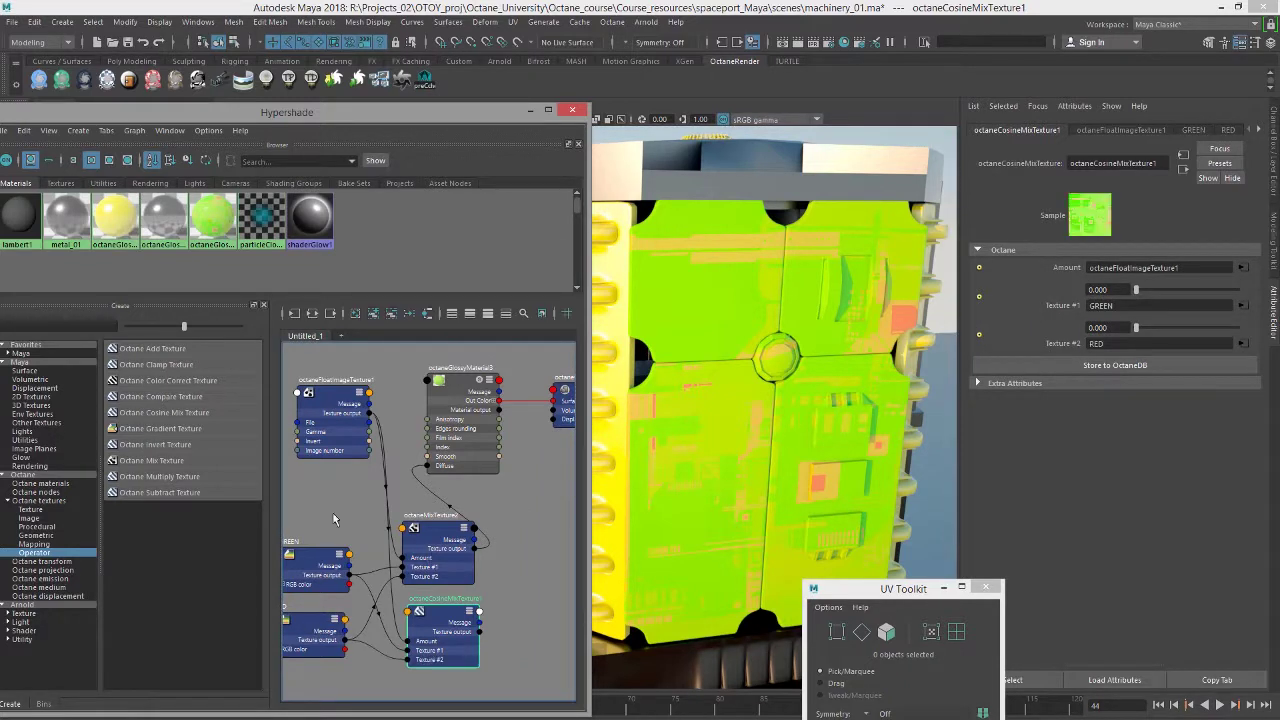
Step: Place the glossy material beside the two mix nodes and connect the cosine mix texture's output to its Diffuse input
mouse_move(396, 484)
middle_mouse_down("alt")
mouse_move(416, 474)
mouse_move(379, 471)
middle_mouse_up("alt")
scroll(400, 473, "down", 3)
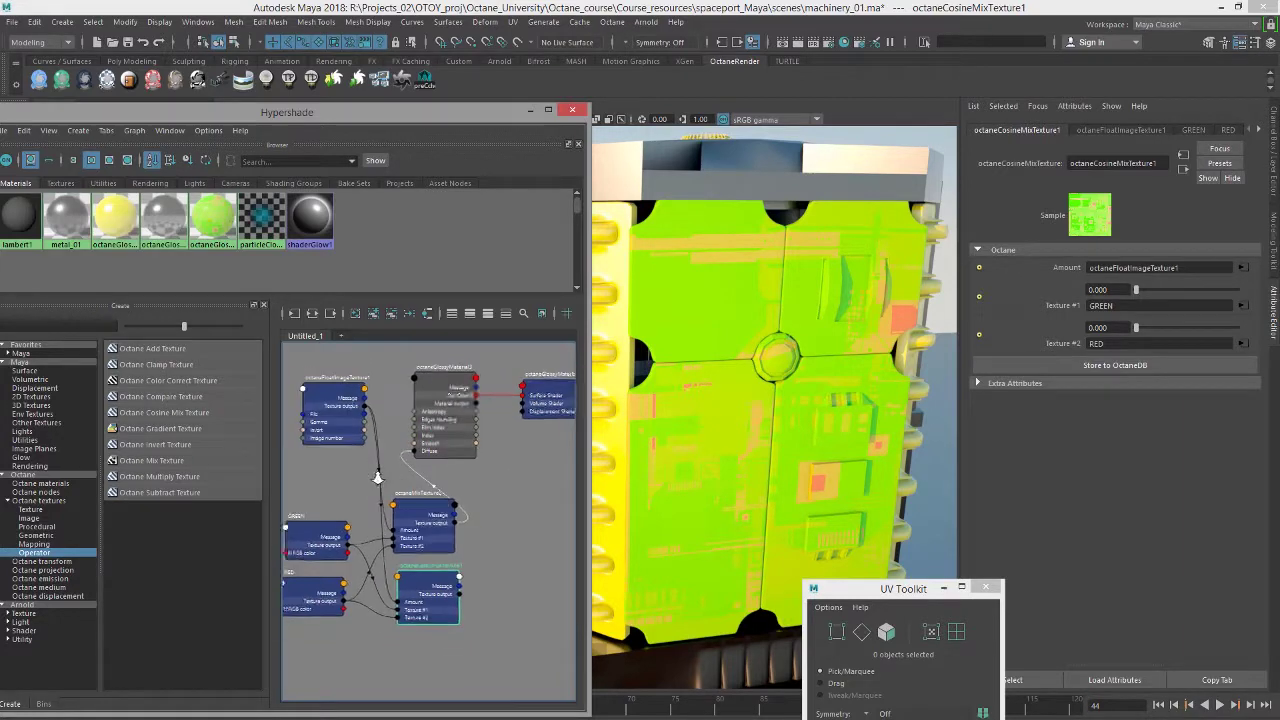
left_click_drag(441, 393, 519, 523)
left_click(427, 507)
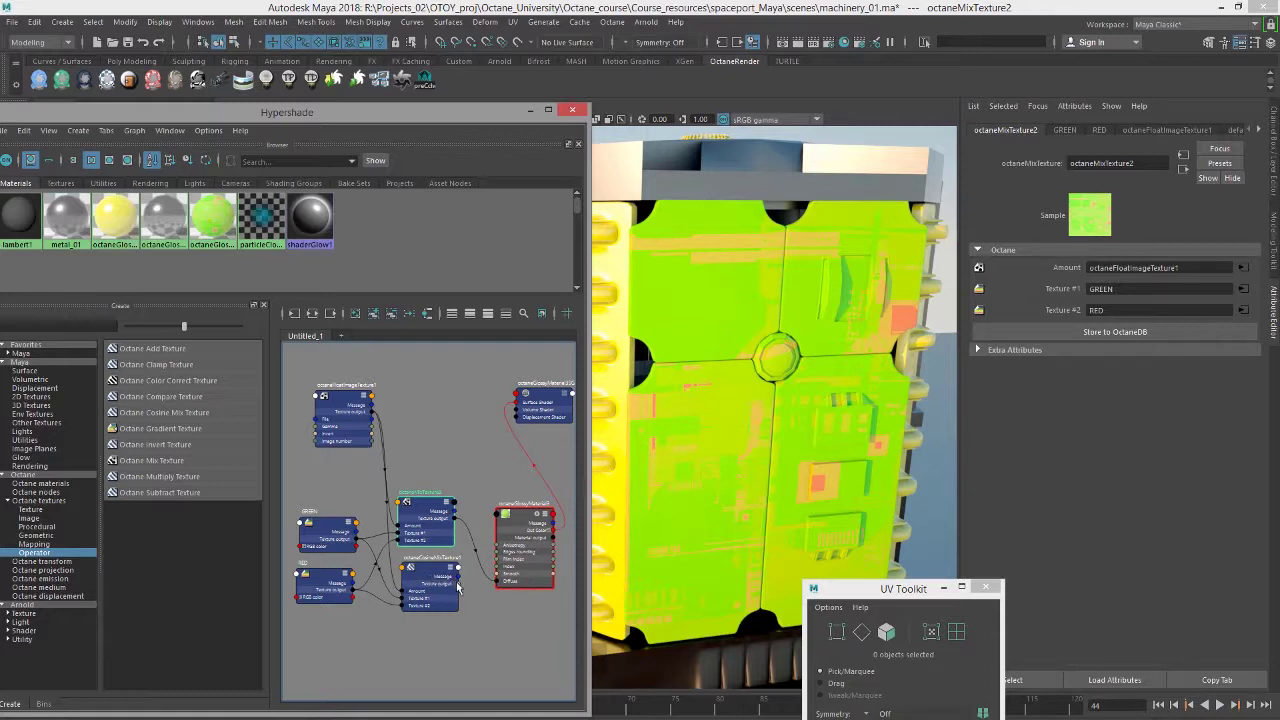
left_click_drag(458, 590, 502, 585)
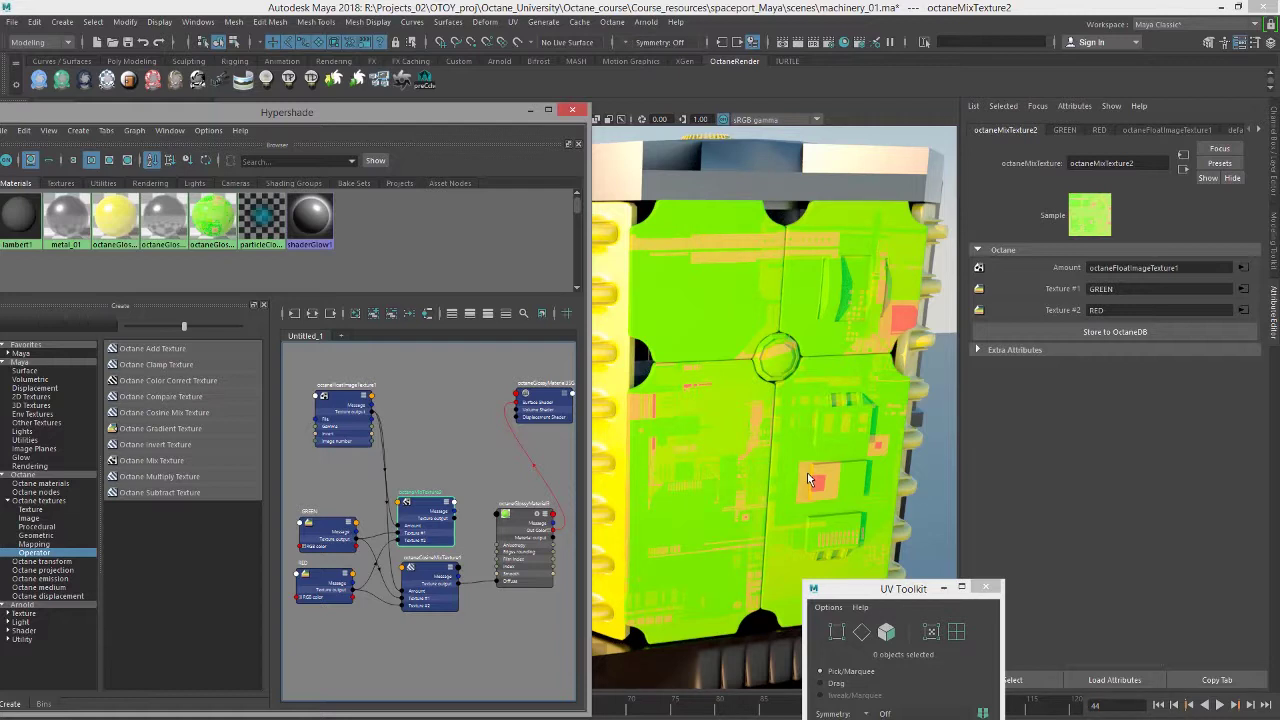
Step: Delete both the mix texture and the cosine mix texture nodes from the graph
left_click(680, 328)
left_click_drag(433, 437, 418, 626)
key("Delete")
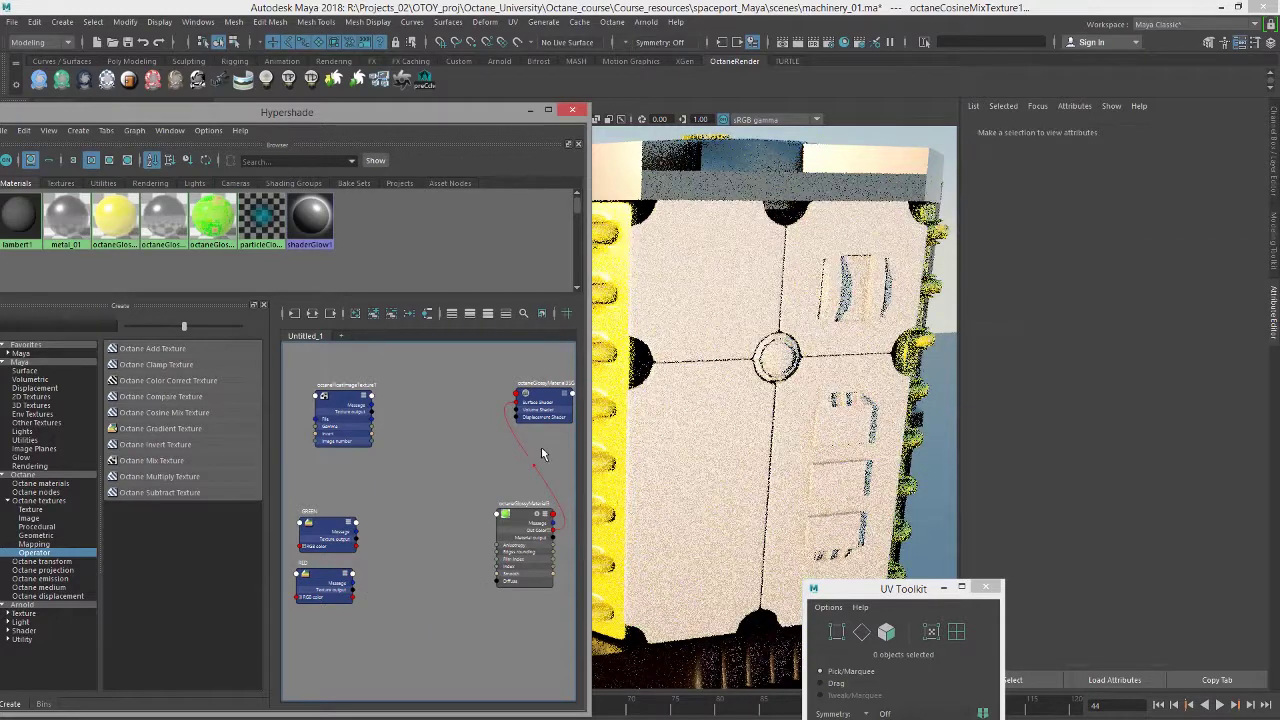
Step: Stack the float image, GREEN and RED texture nodes in one column and move the glossy material near its shading group
left_click_drag(525, 530, 464, 448)
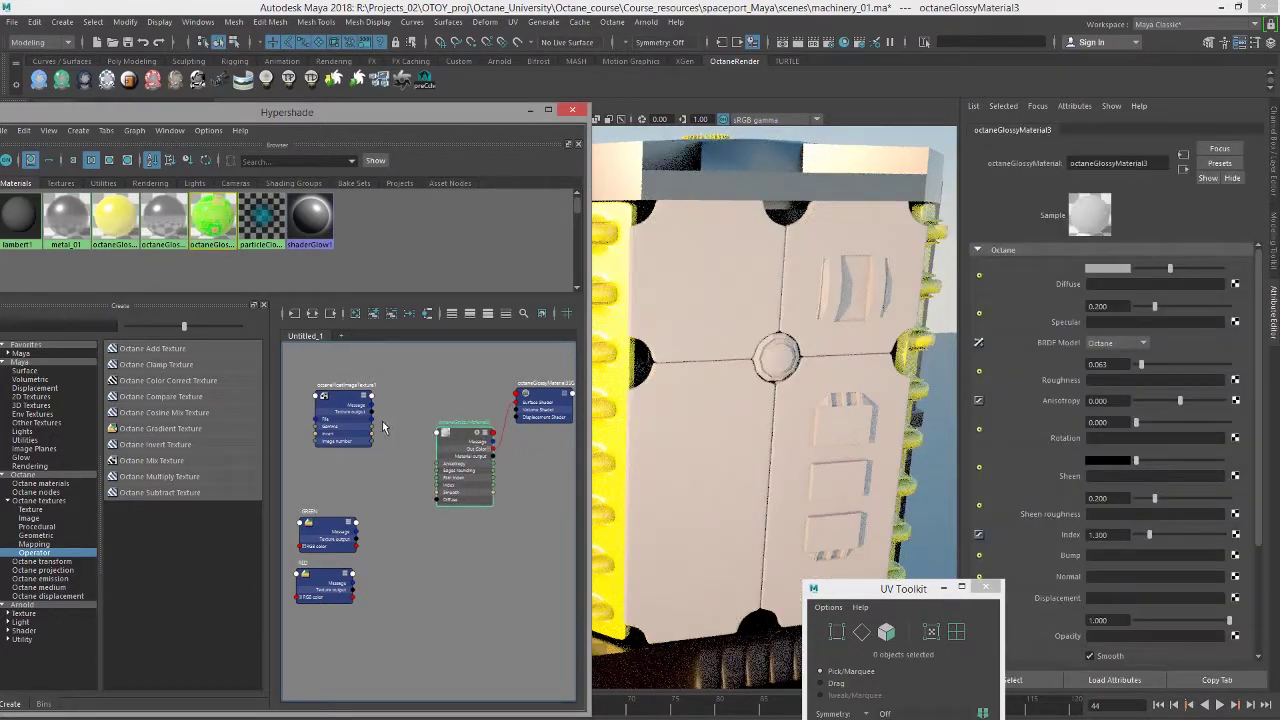
left_click_drag(340, 388, 322, 372)
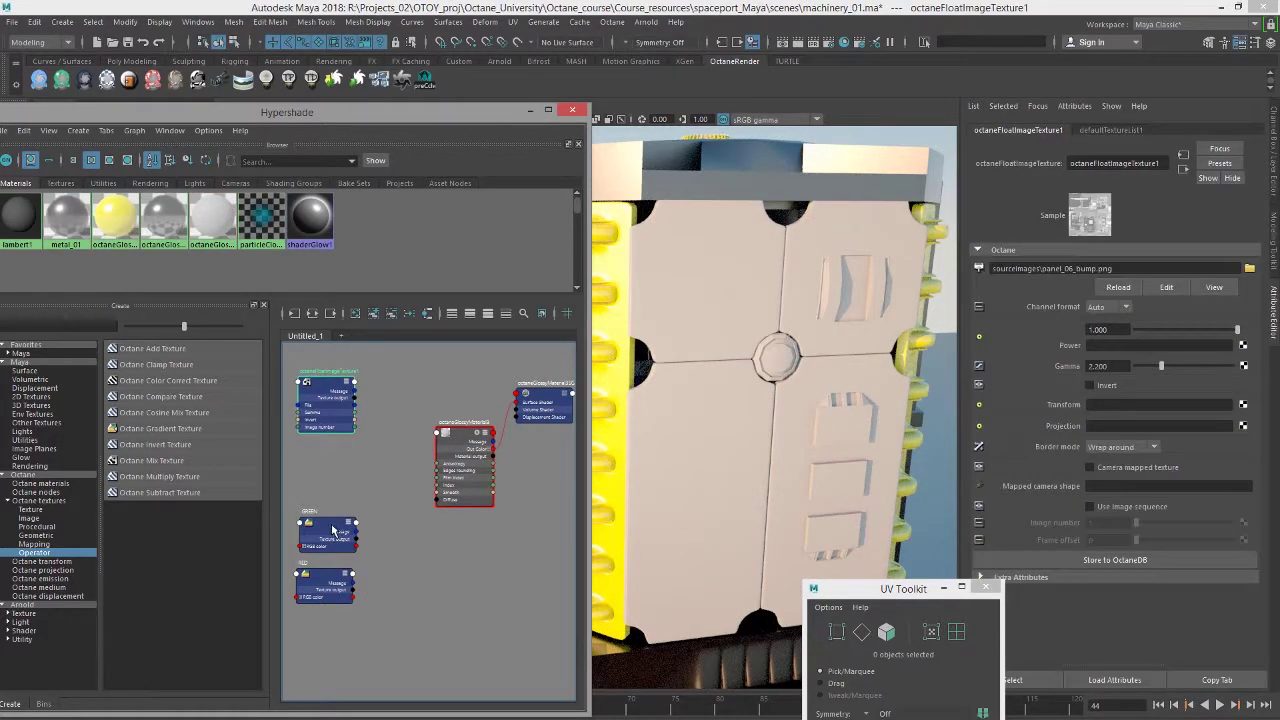
left_click_drag(333, 530, 329, 461)
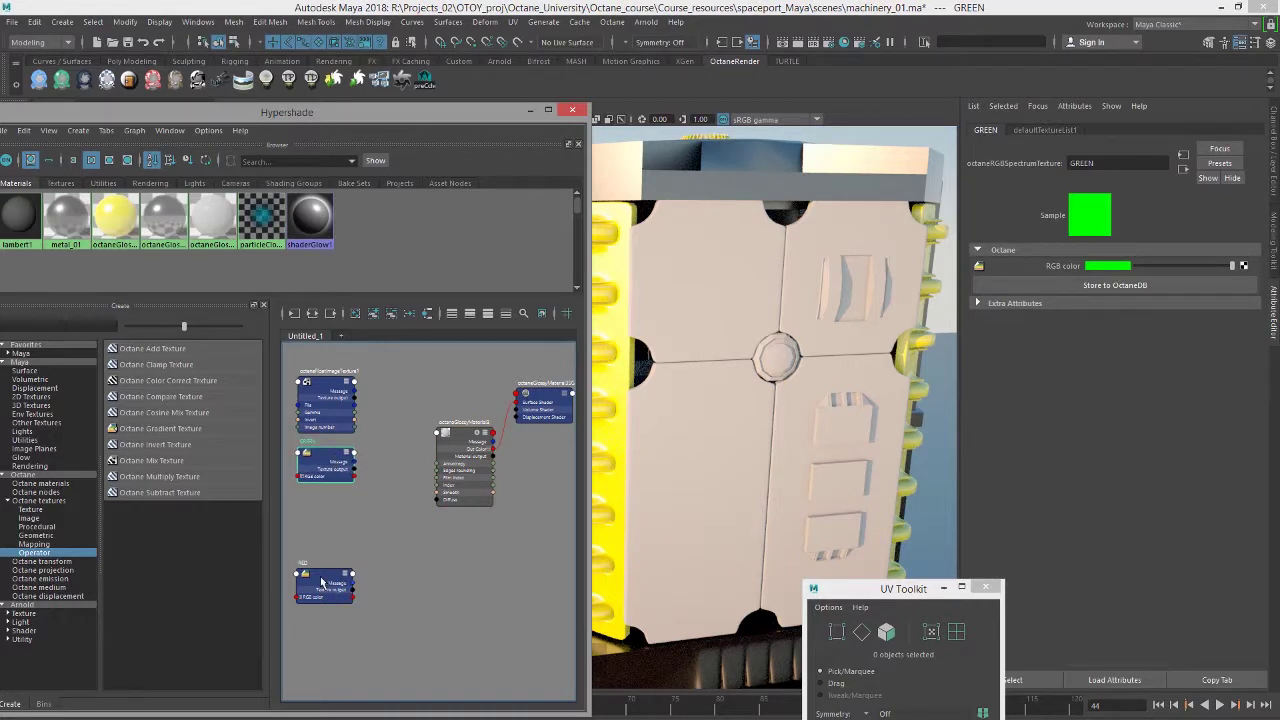
left_click_drag(321, 582, 323, 503)
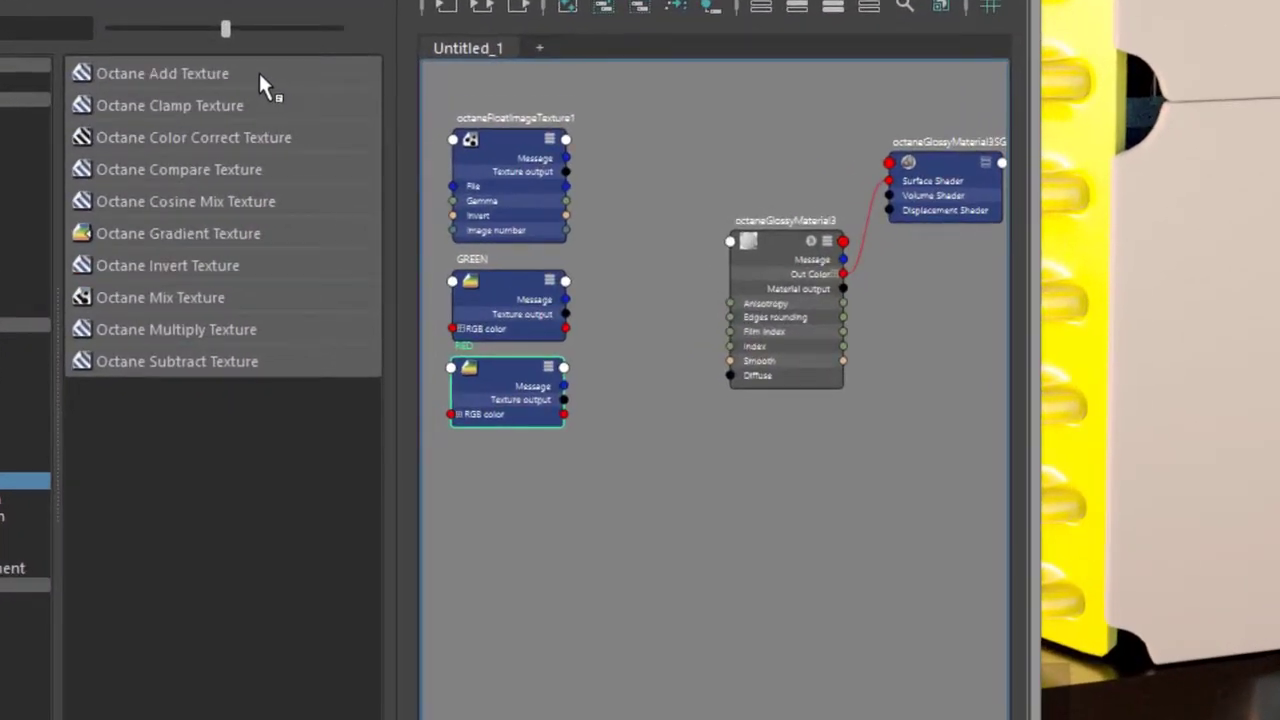
Step: Add Octane Add, Multiply and Subtract Texture nodes and stack them between the source textures and the glossy material
left_click(259, 73)
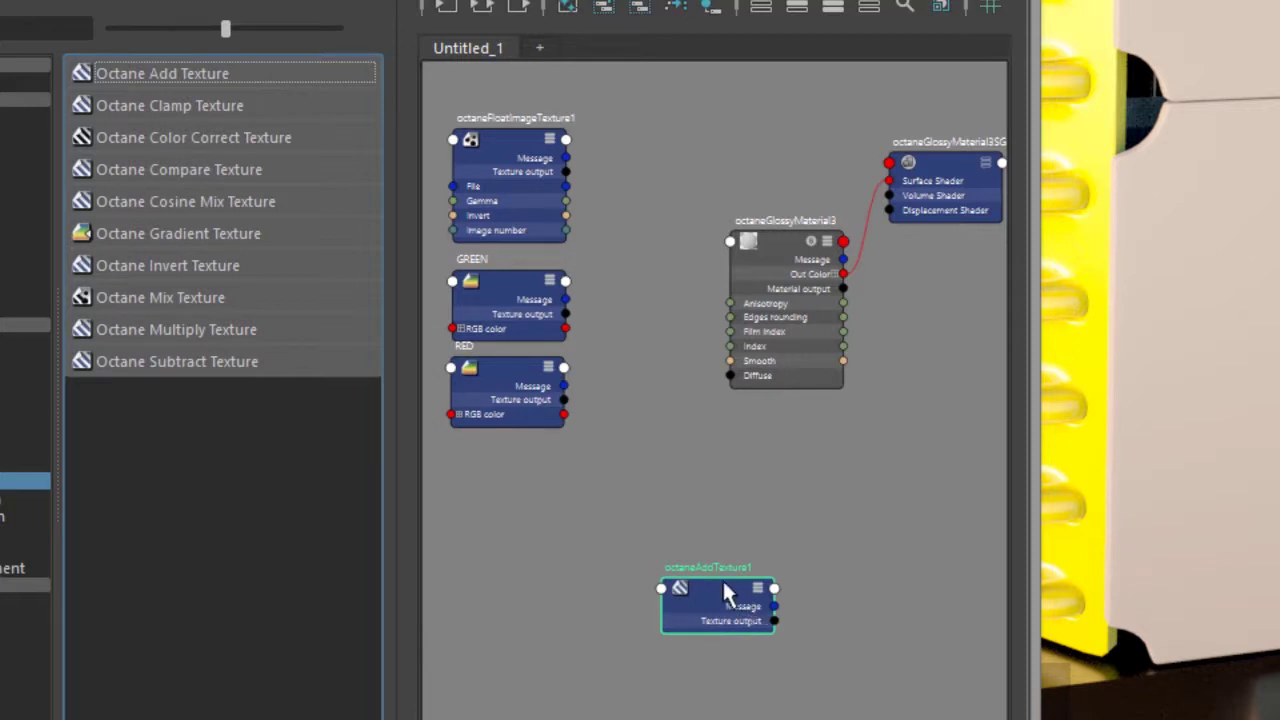
left_click_drag(725, 592, 668, 160)
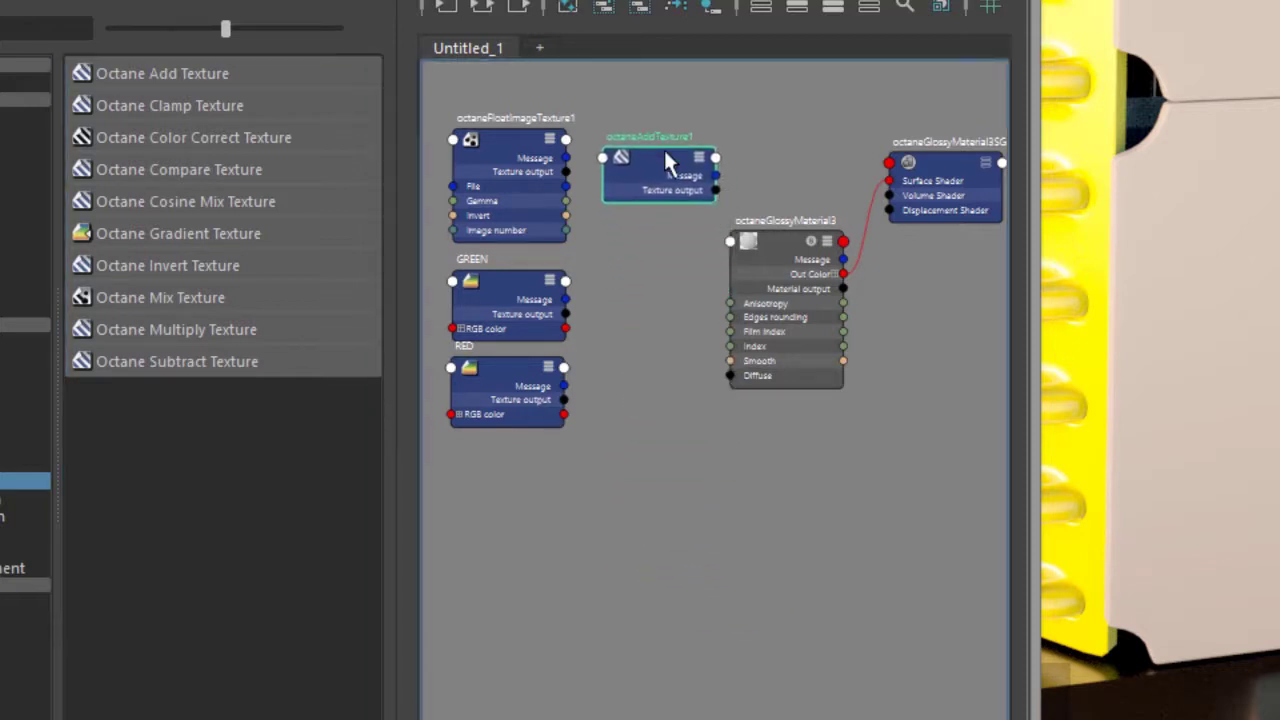
left_click(240, 333)
left_click_drag(717, 596, 648, 240)
left_click(193, 368)
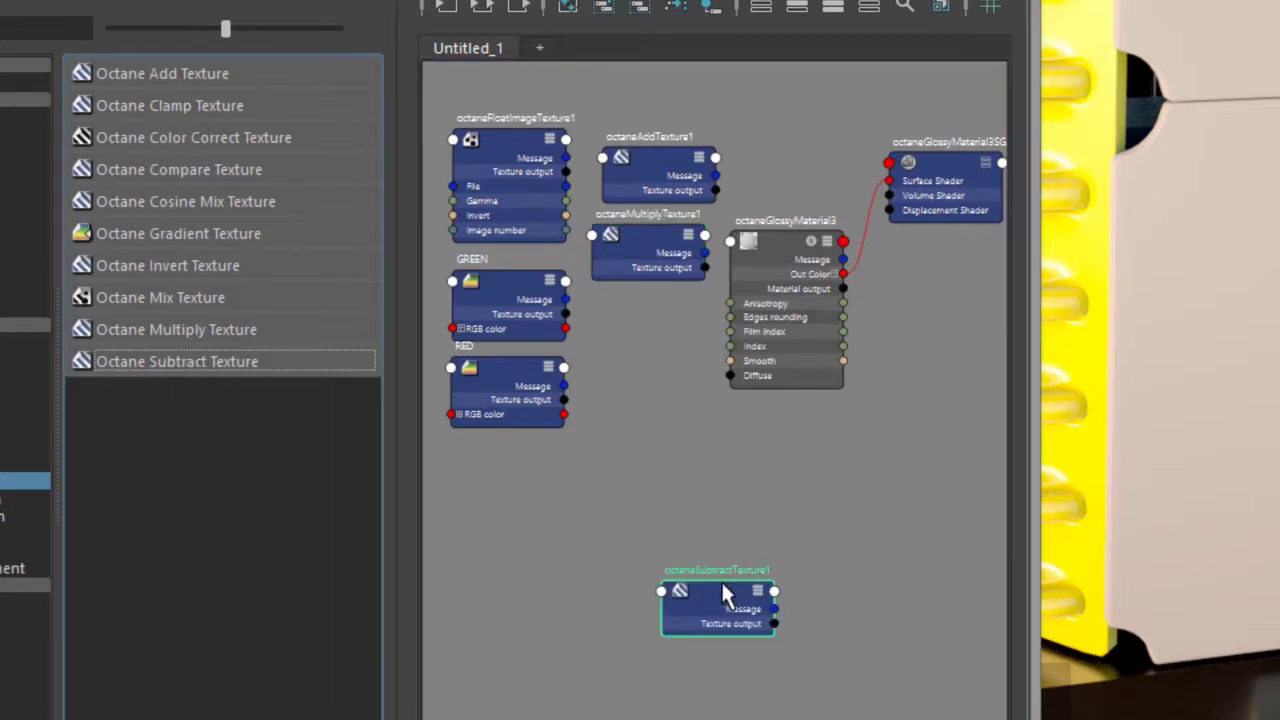
left_click_drag(722, 585, 648, 308)
Step: Move the float image, GREEN and RED nodes away from the operator nodes and delete the subtract texture node
scroll(726, 462, "up", 2)
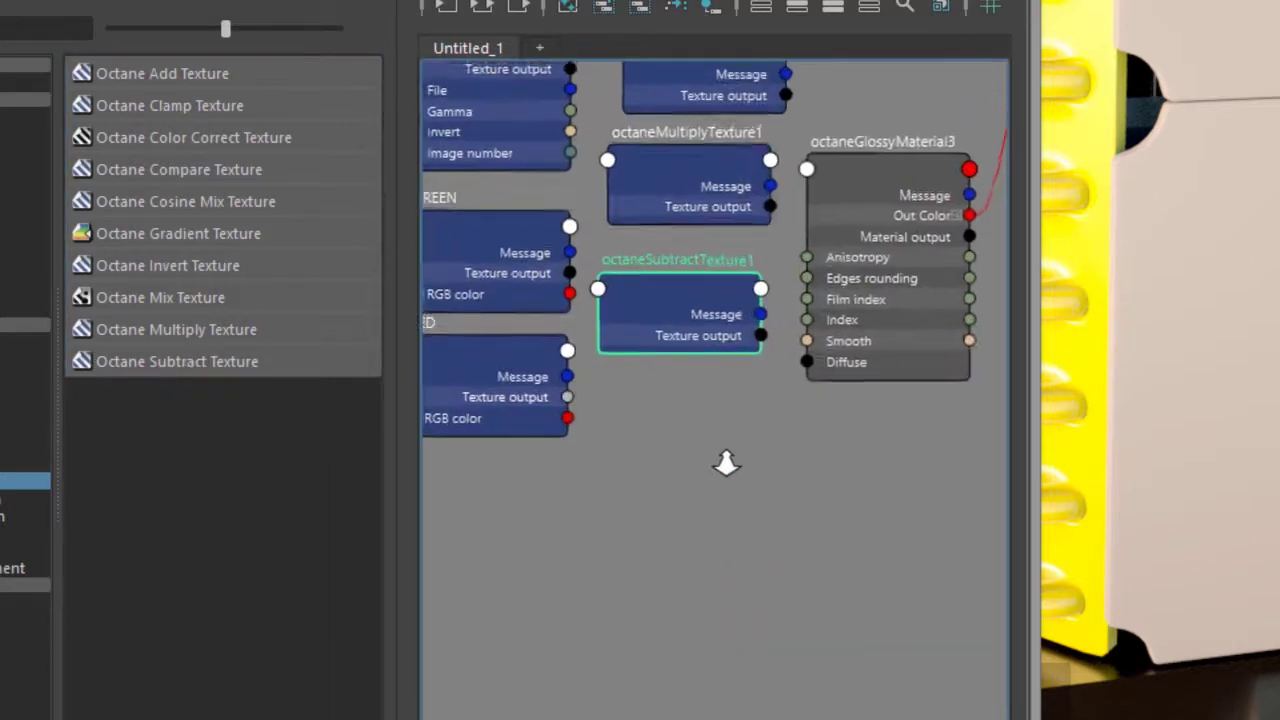
middle_click_drag(675, 517, 779, 719, "alt")
left_click_drag(577, 279, 507, 226)
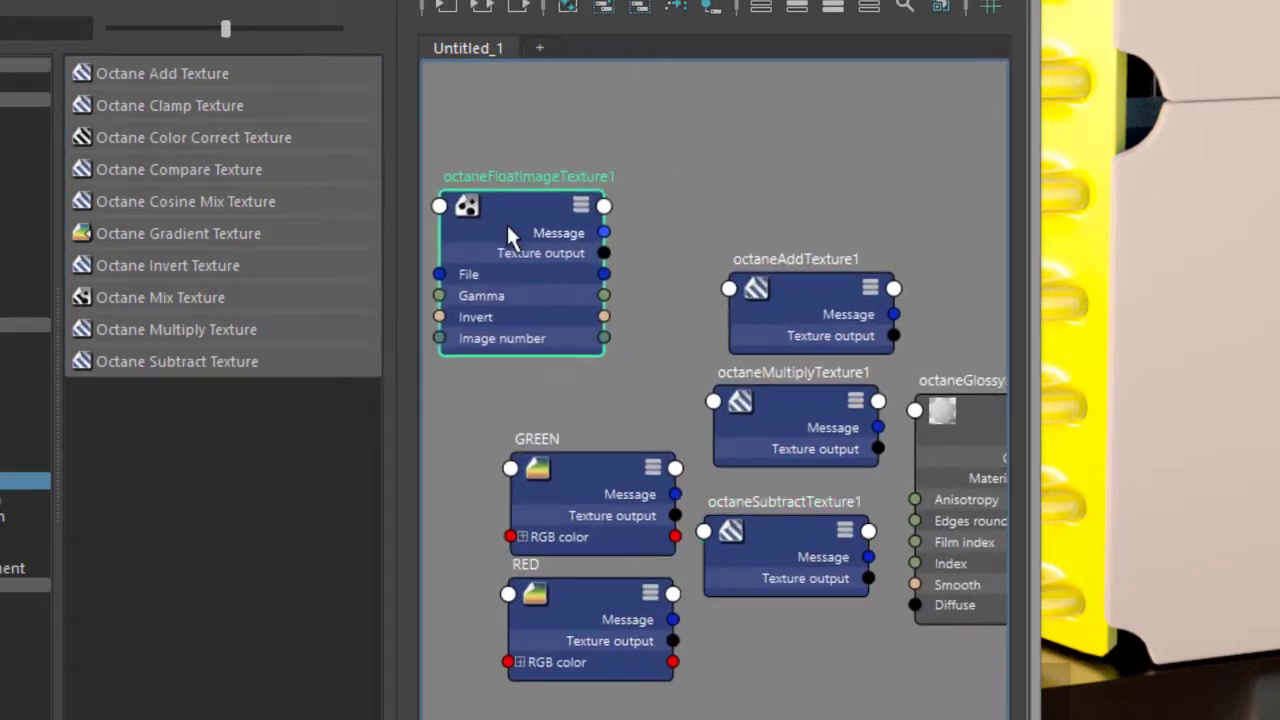
left_click_drag(586, 474, 514, 428)
left_click_drag(576, 598, 481, 573)
left_click(756, 532)
key("Delete")
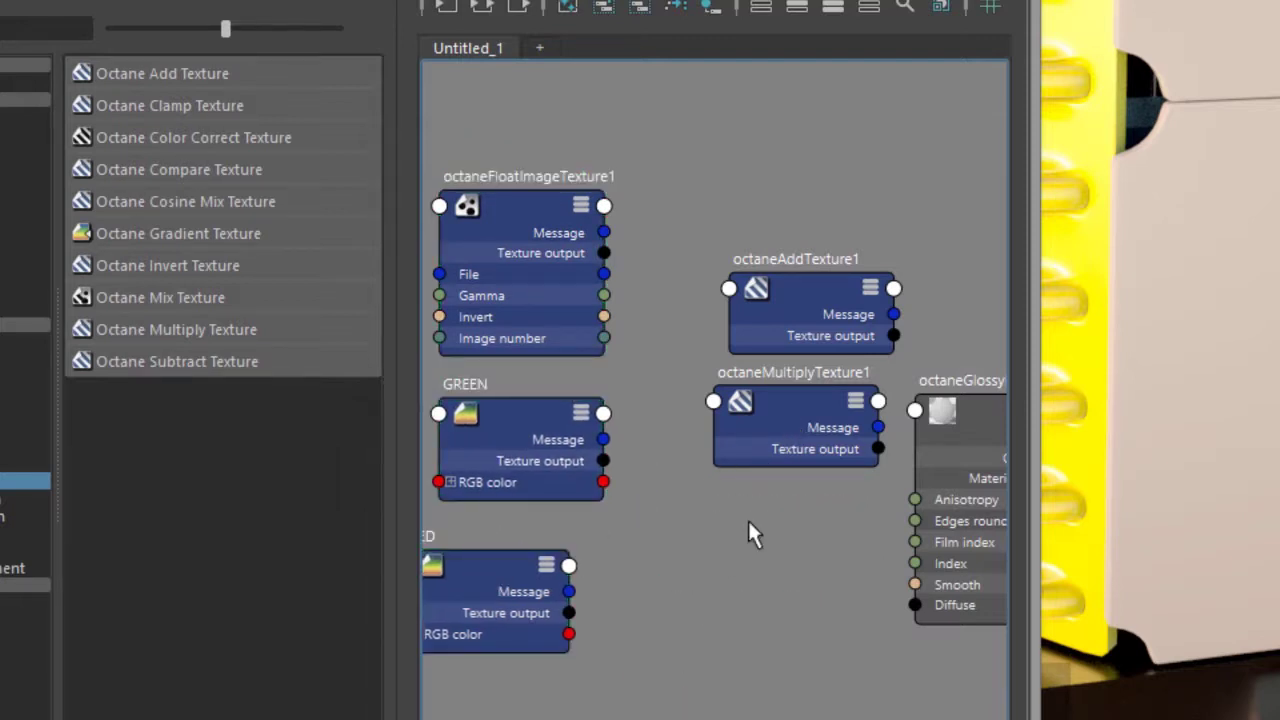
Step: Move the multiply node out of the way and connect the float image to the add texture's Texture #1 and GREEN to Texture #2
left_click_drag(771, 393, 831, 689)
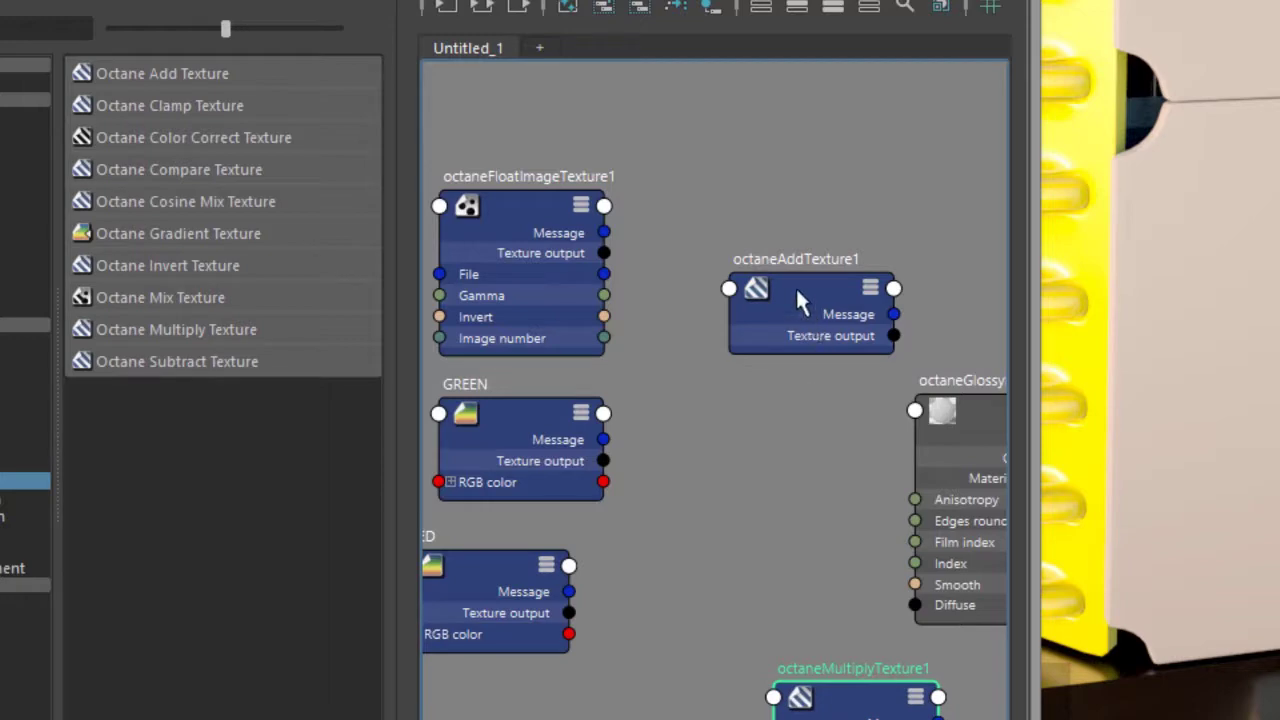
left_click_drag(797, 291, 755, 255)
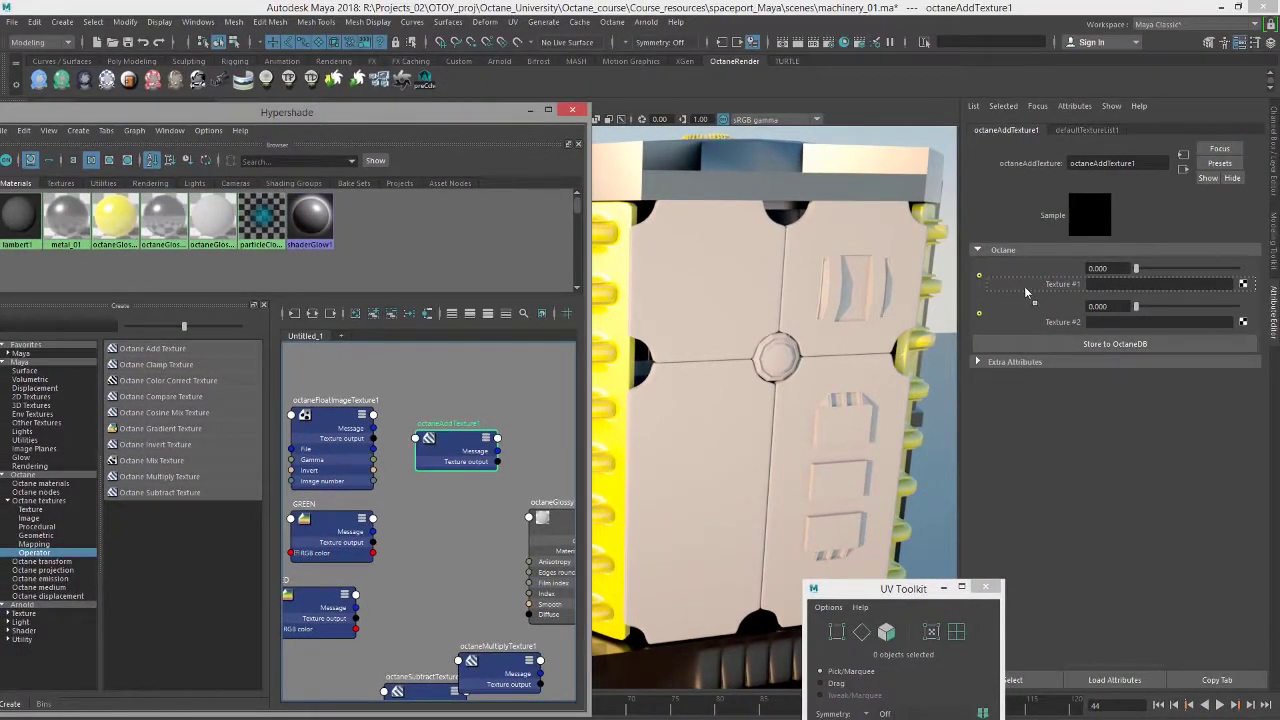
middle_click_drag(1026, 287, 1026, 287)
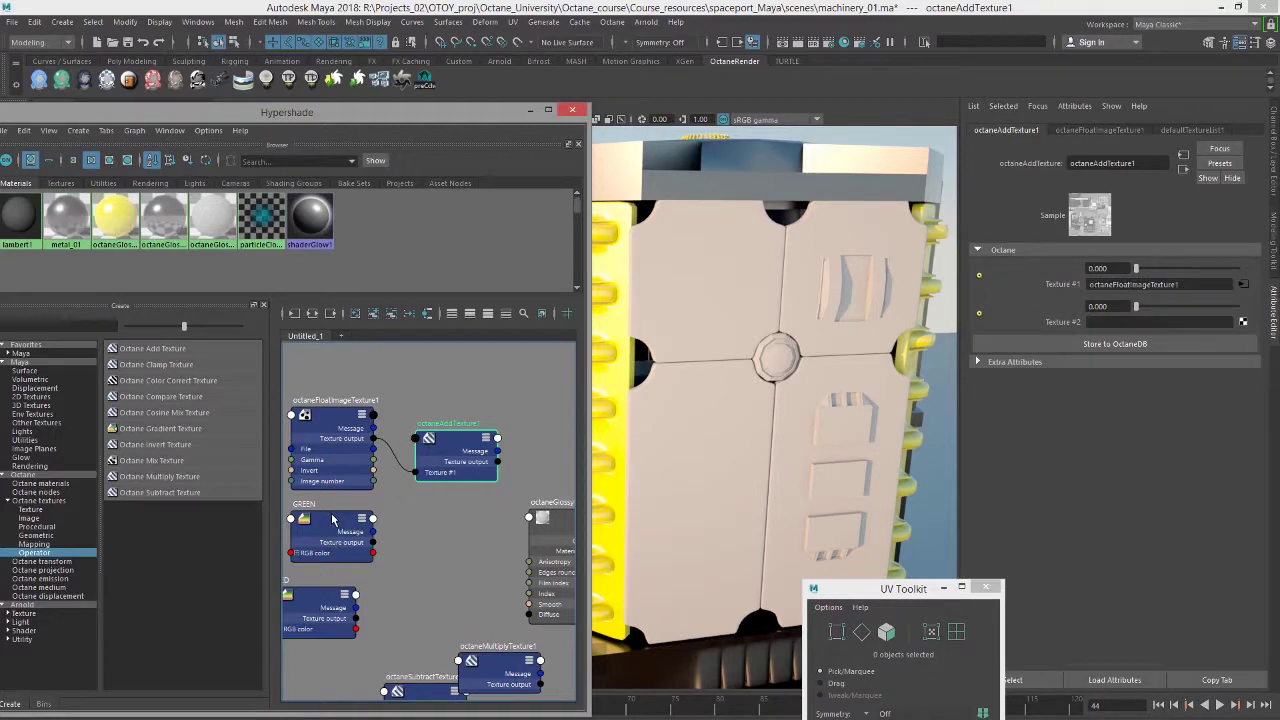
middle_click_drag(1033, 334, 1041, 318)
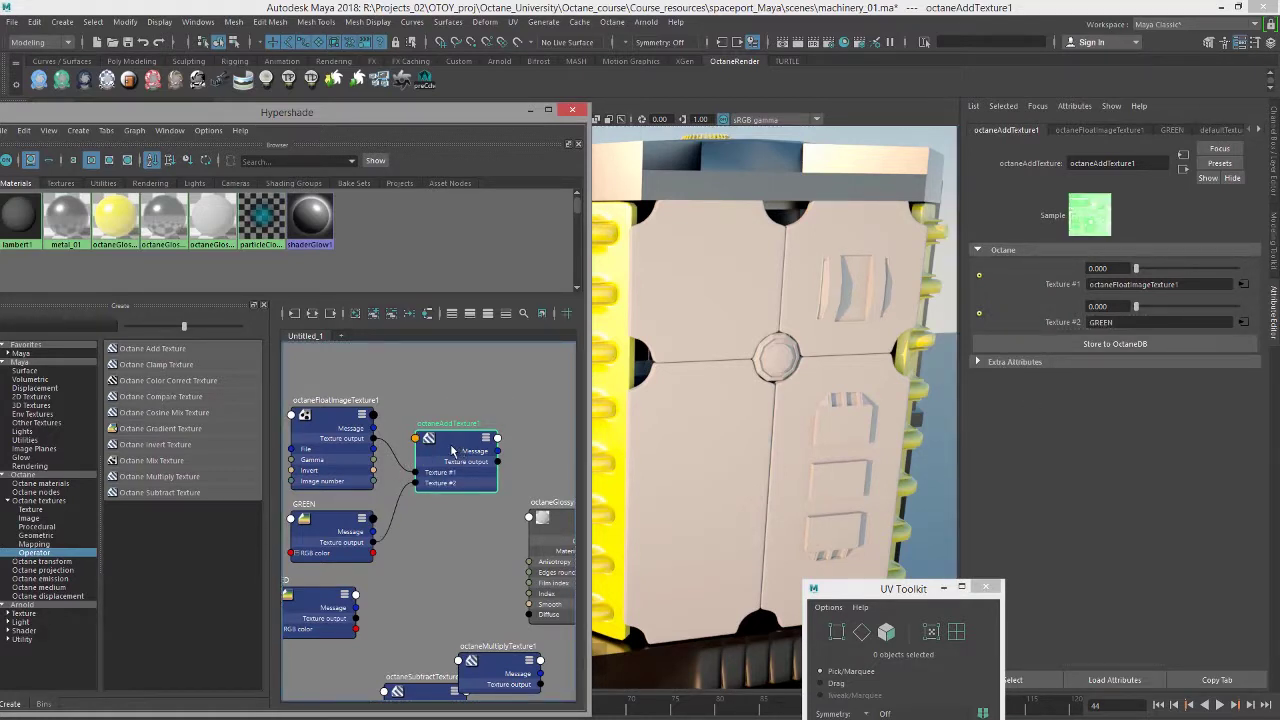
Step: Reposition the add texture and glossy material nodes and connect the add texture's output to the material's Diffuse
left_click_drag(451, 447, 431, 474)
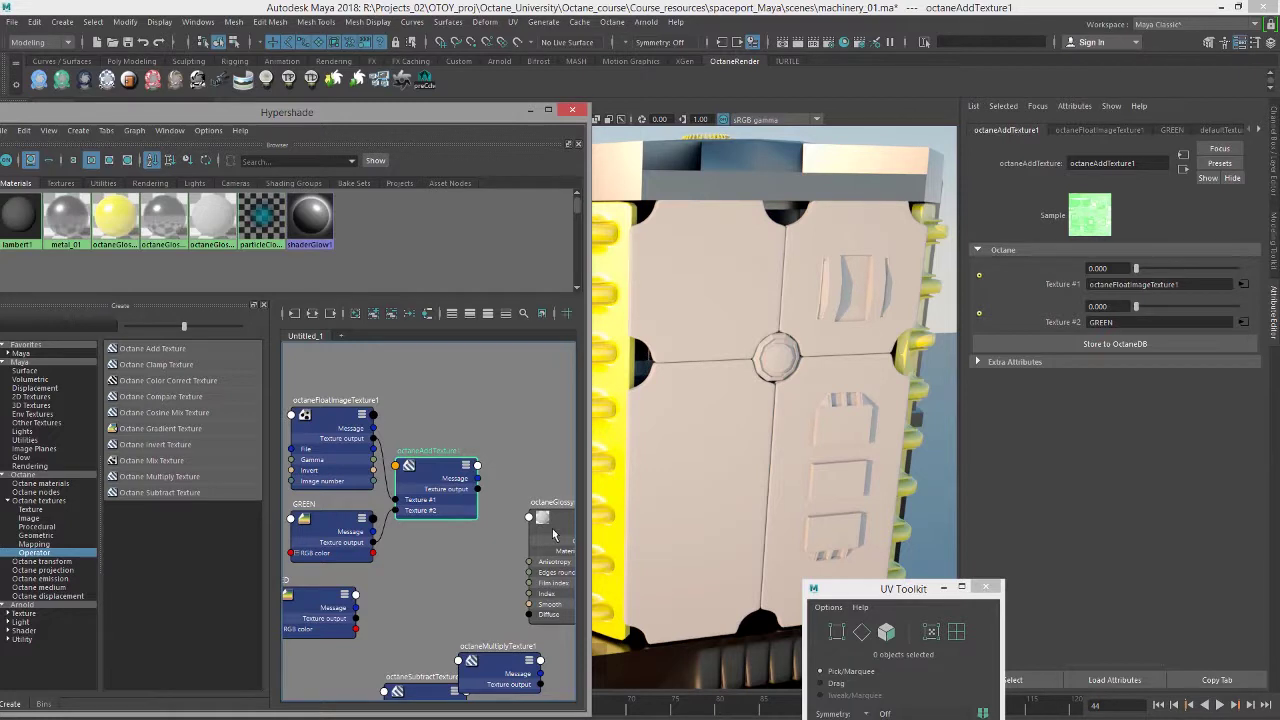
left_click_drag(550, 526, 532, 393)
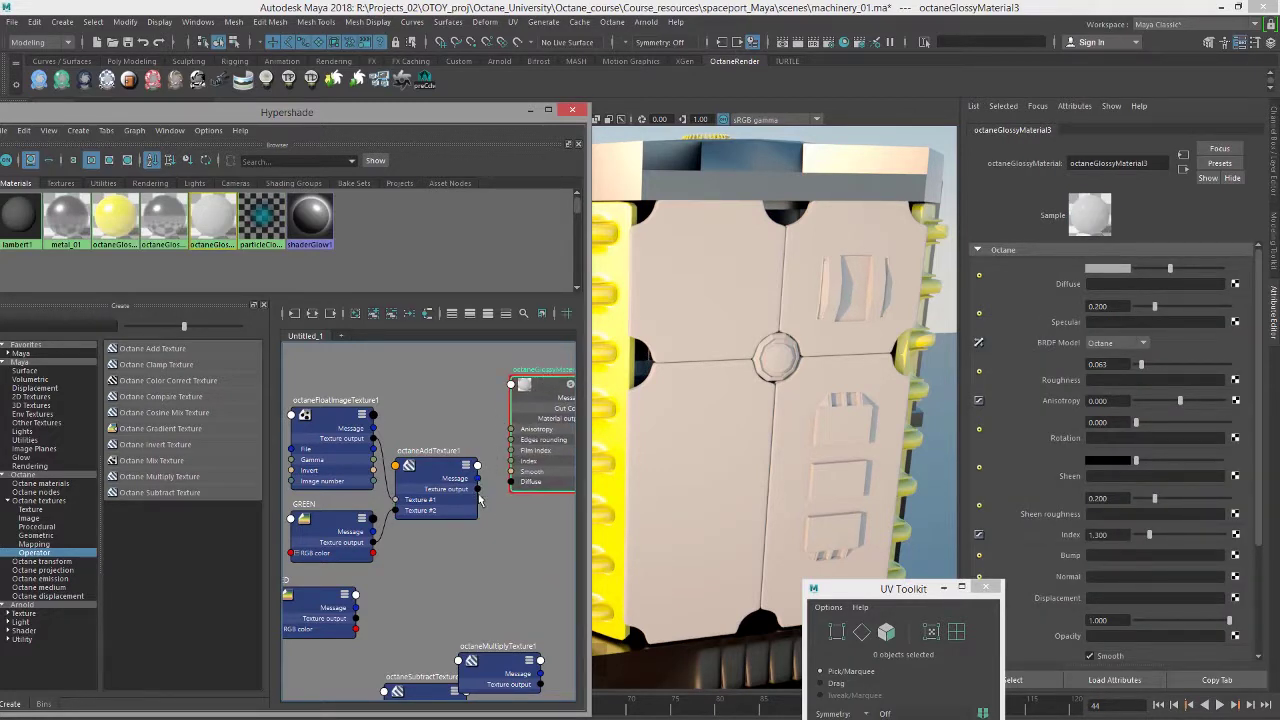
left_click_drag(478, 489, 512, 483)
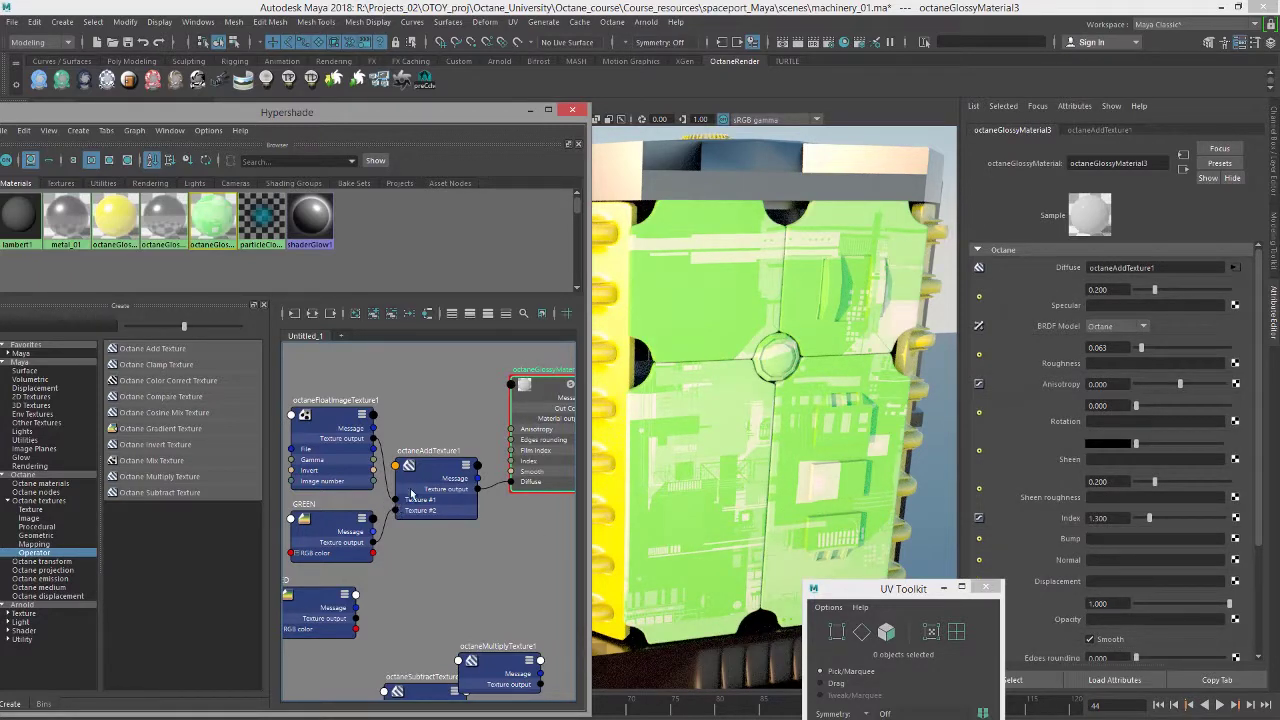
Step: Connect the float image directly to the glossy material's Diffuse for comparison and reconnect the add texture in its place
left_click_drag(345, 431, 510, 486)
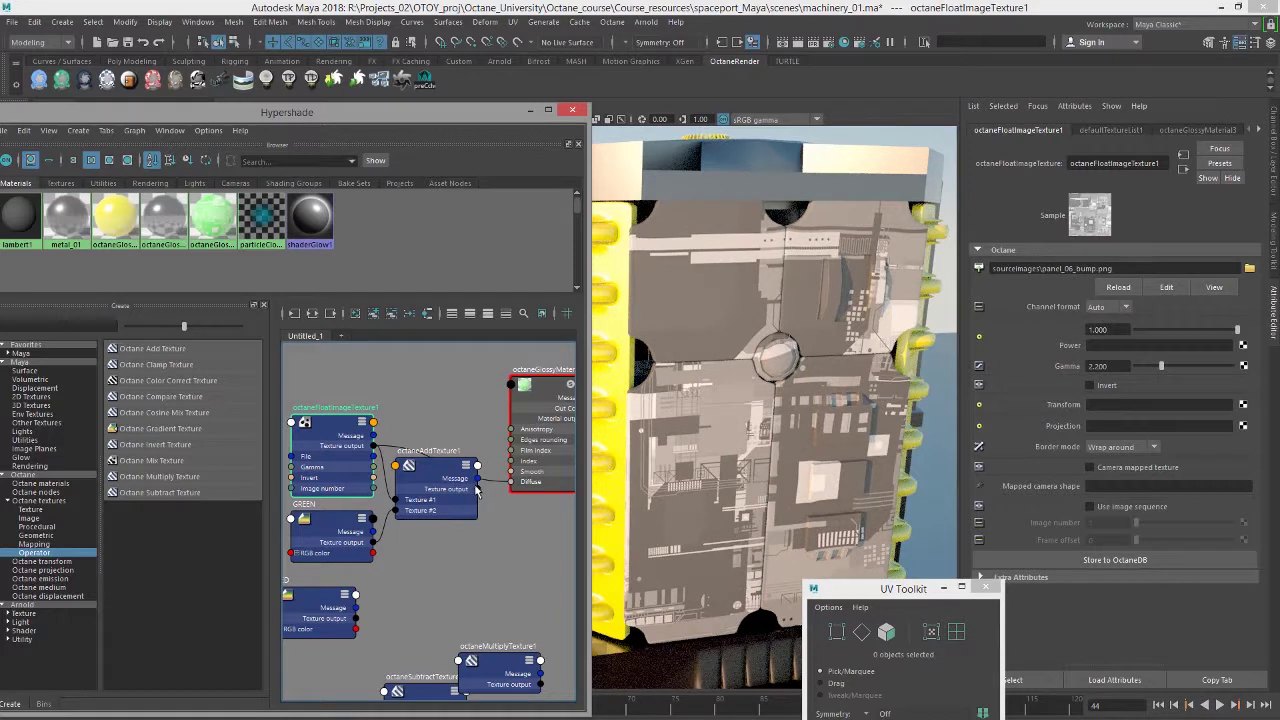
left_click_drag(480, 489, 511, 483)
left_click(477, 492)
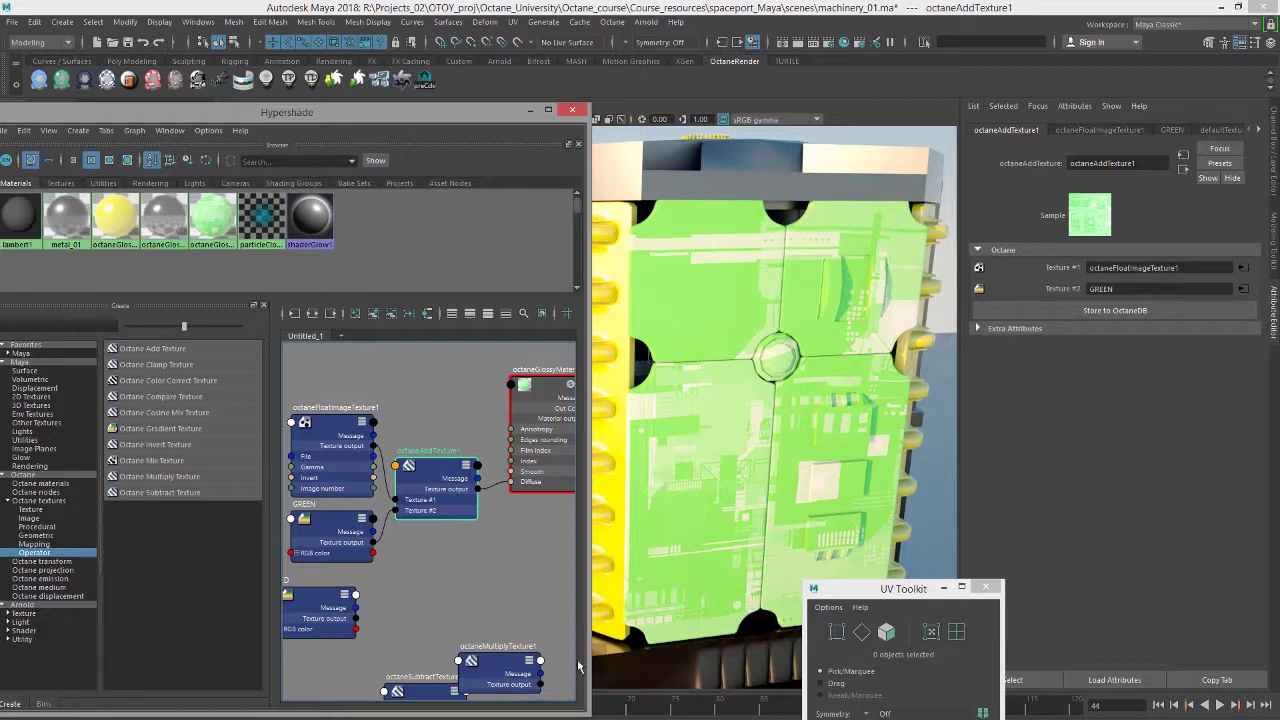
Step: Place the multiply texture below the add texture, feed it the float image and GREEN, and connect its output to the material's Diffuse
left_click_drag(497, 667, 443, 553)
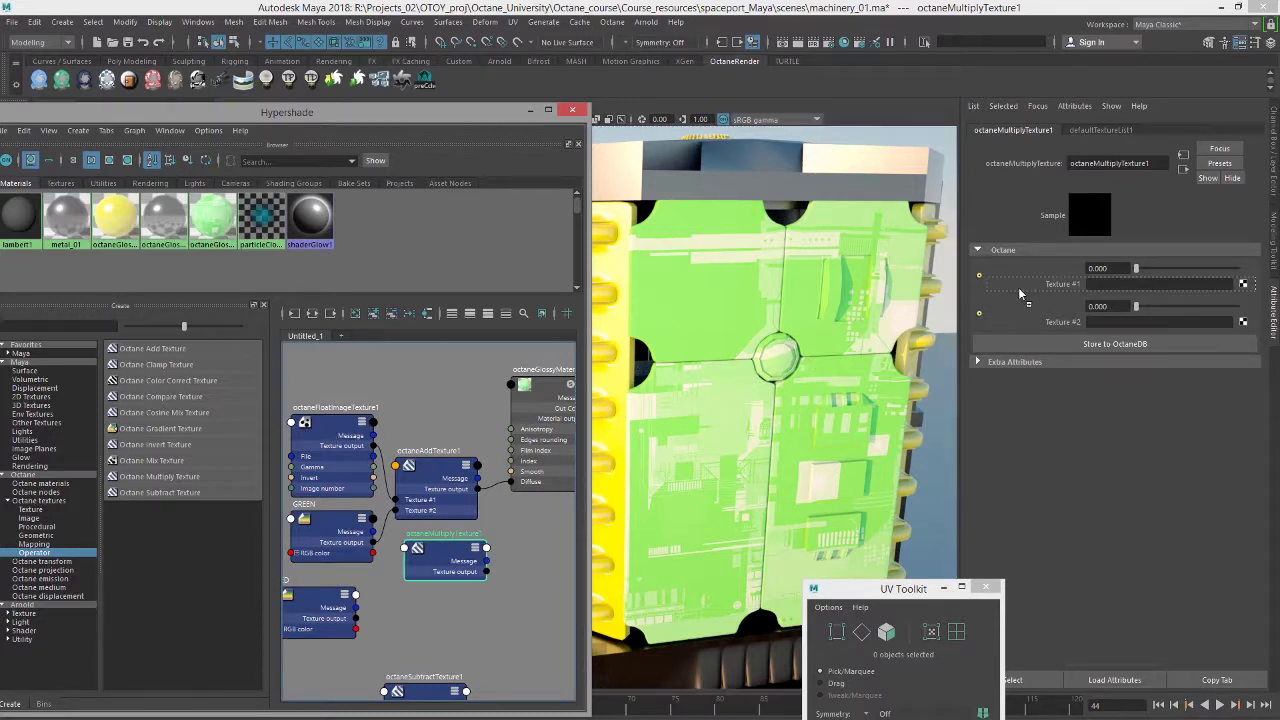
middle_click_drag(1045, 295, 1042, 287)
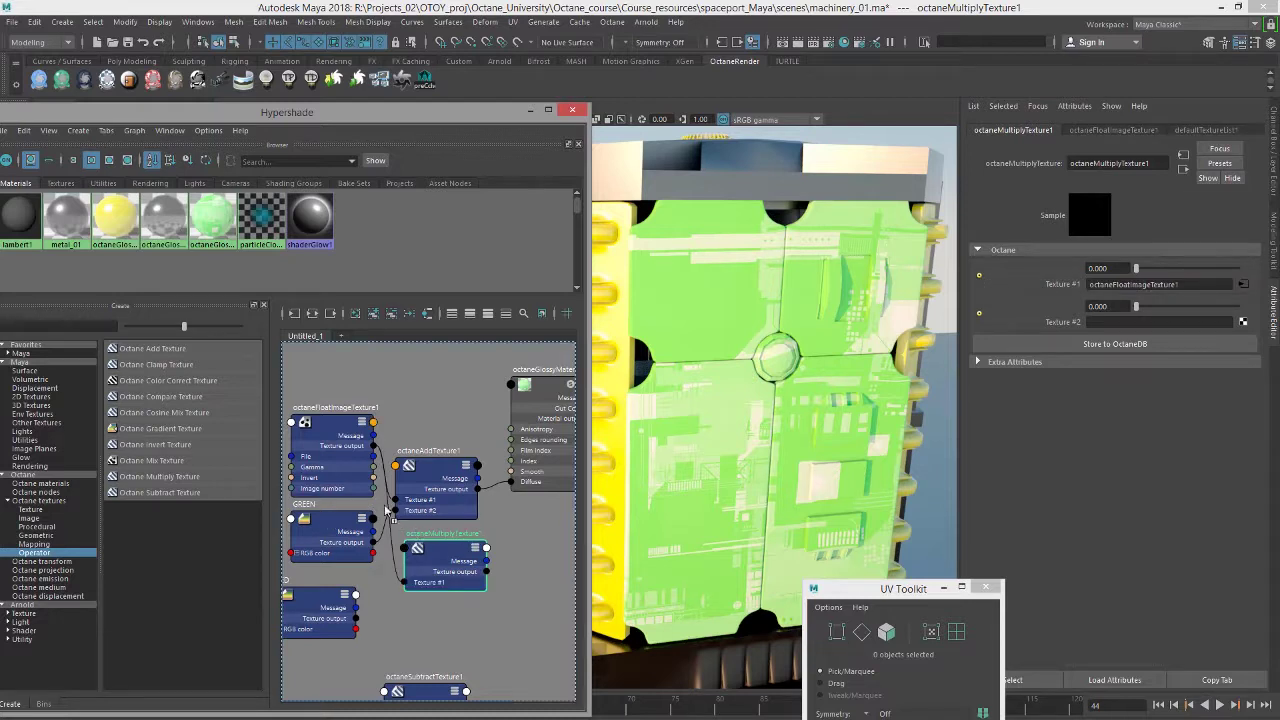
middle_click_drag(1086, 332, 1062, 327)
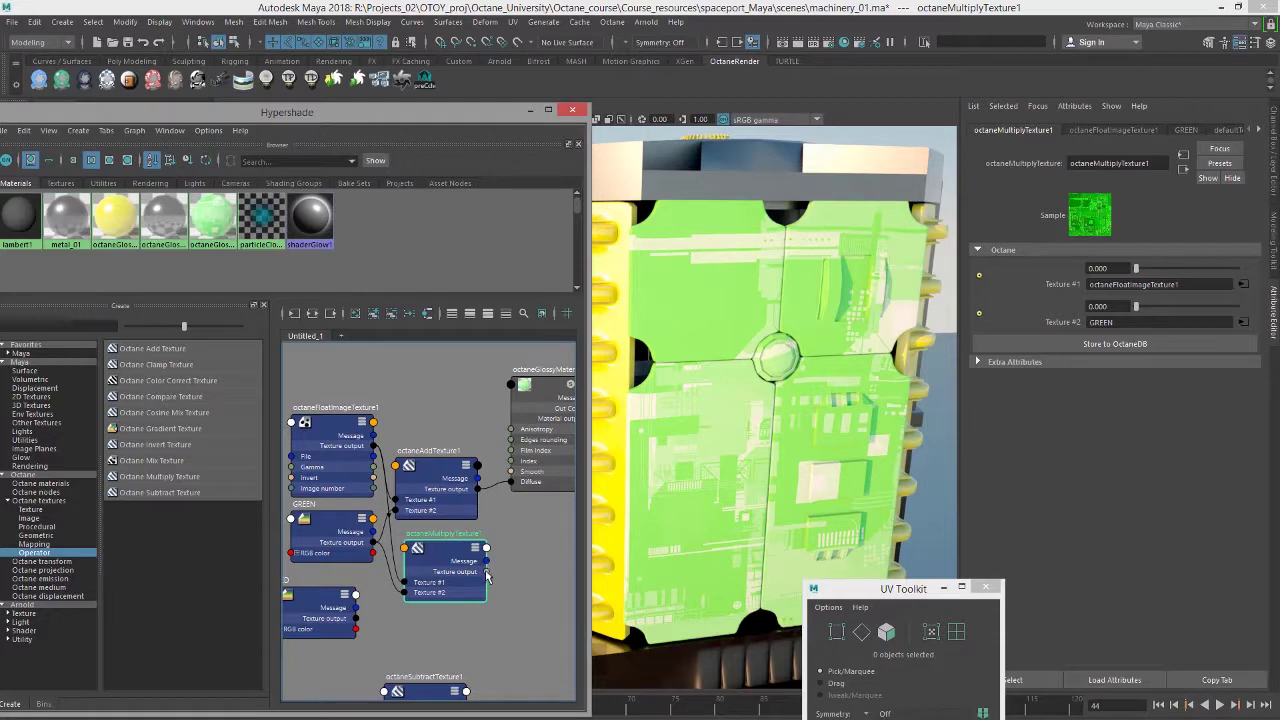
left_click_drag(488, 575, 511, 482)
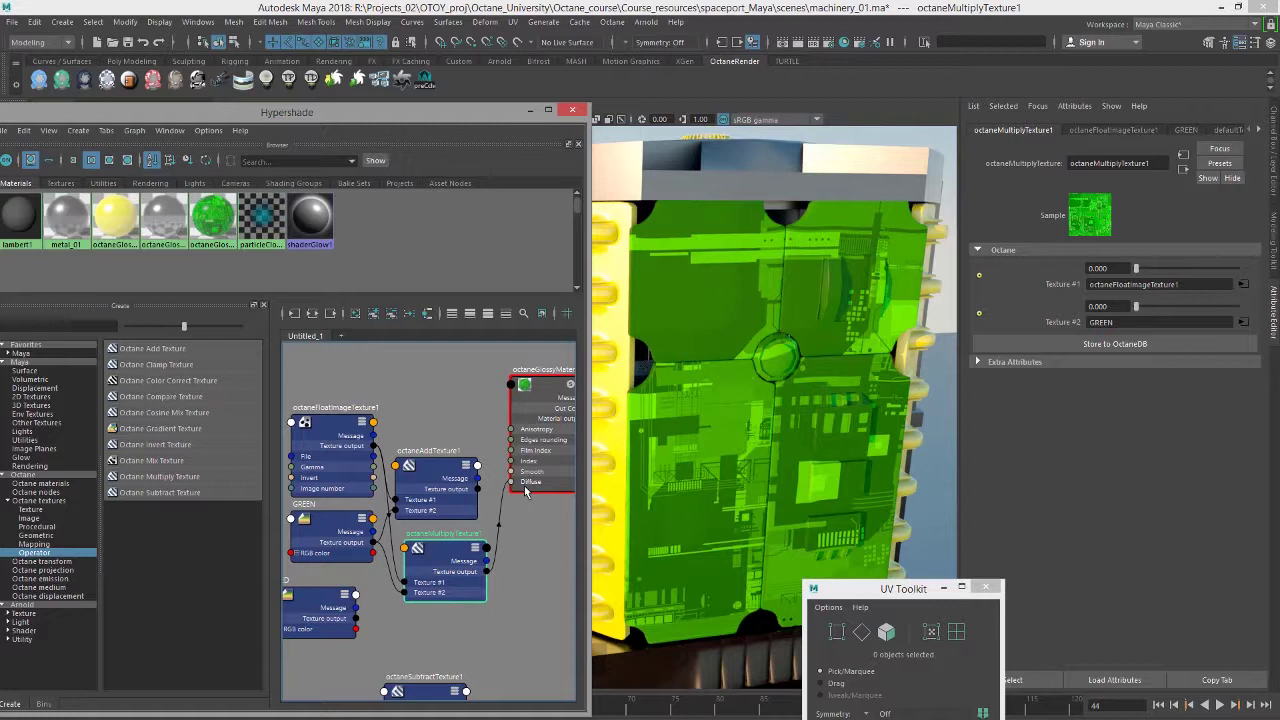
Step: Place the subtract texture below the multiply node, feed it the float image and GREEN, and connect it to the material's Diffuse
left_click_drag(417, 691, 438, 628)
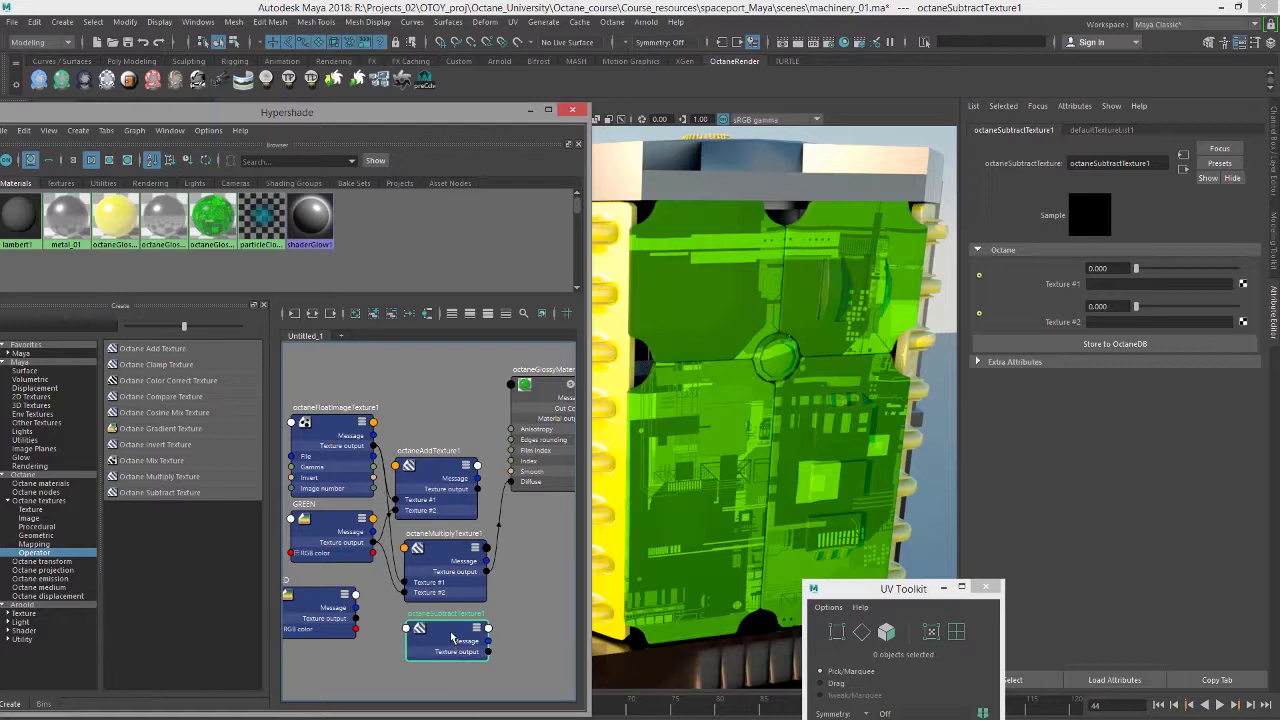
middle_click_drag(327, 425, 1063, 288)
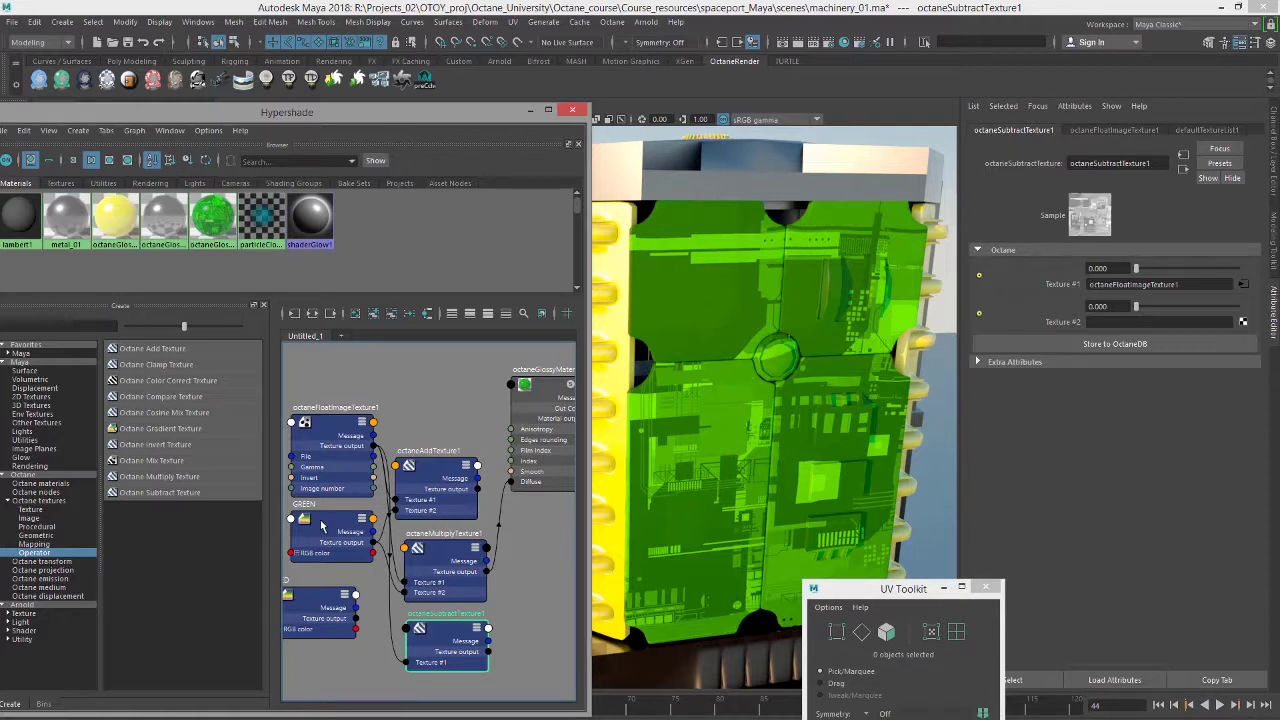
middle_click_drag(325, 527, 1058, 322)
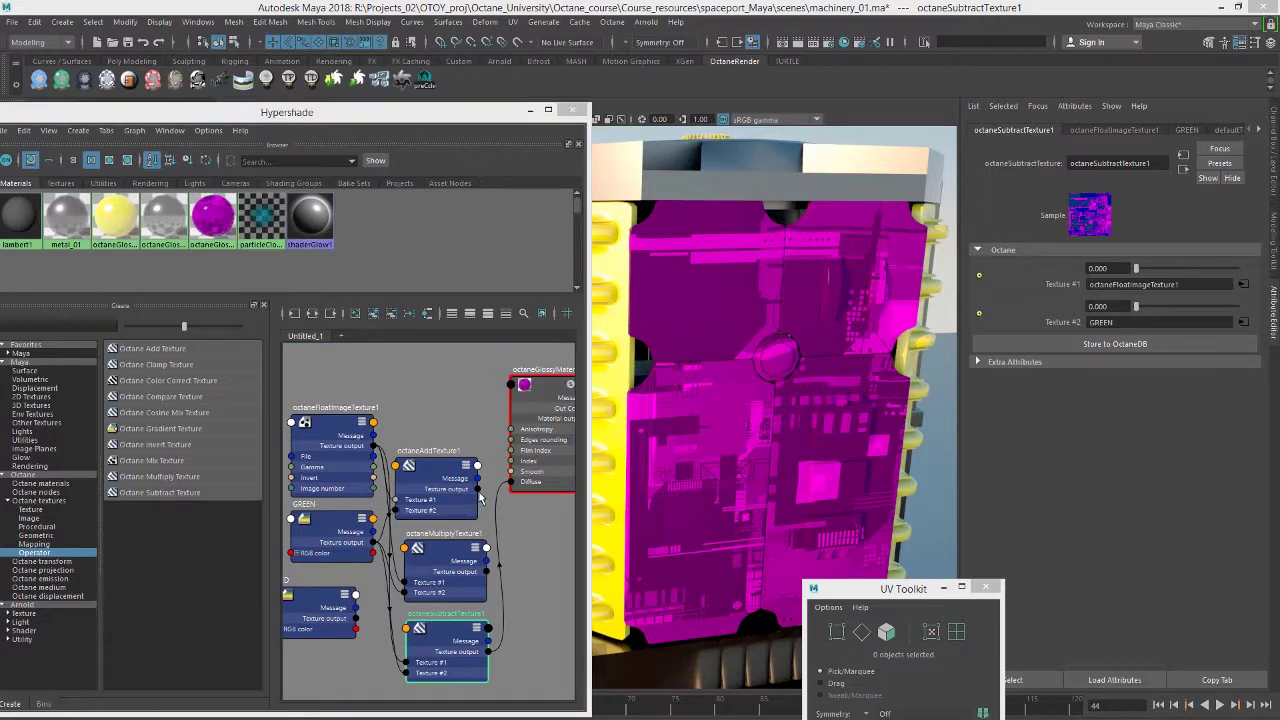
Step: Reconnect the add texture to the glossy material's Diffuse and delete the multiply and subtract texture nodes
left_click_drag(478, 489, 520, 486)
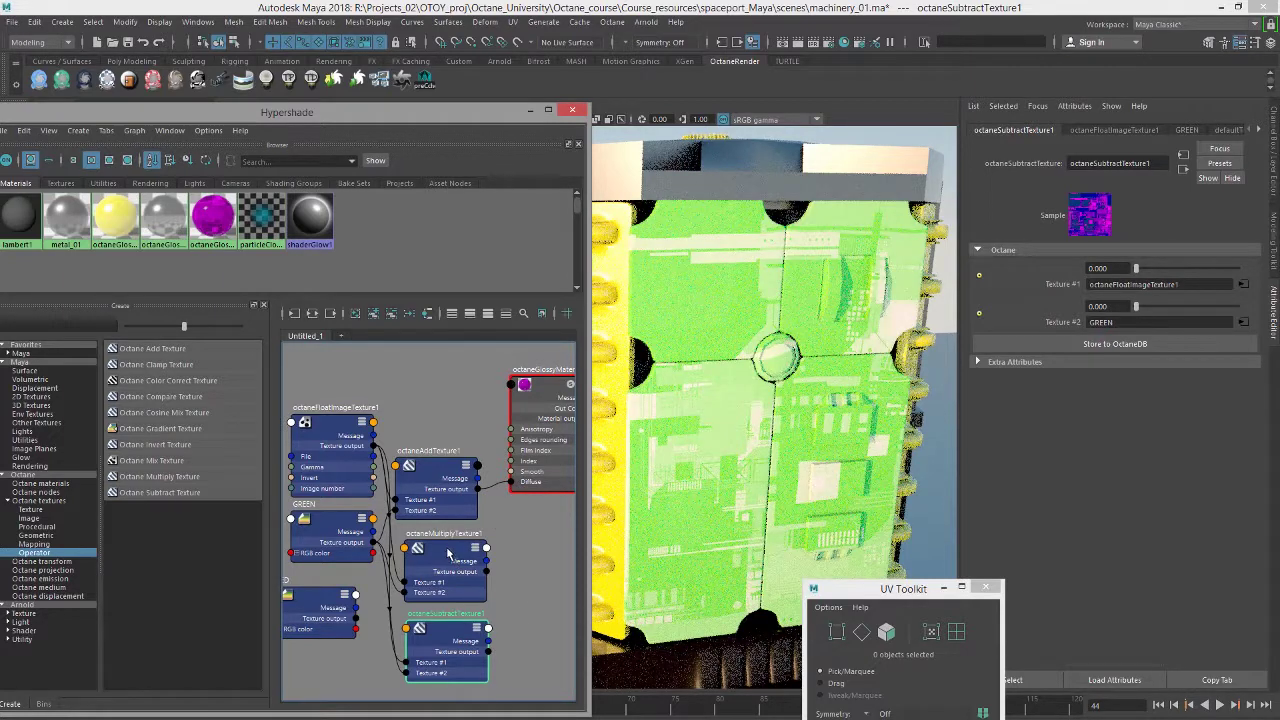
left_click(457, 556, "shift")
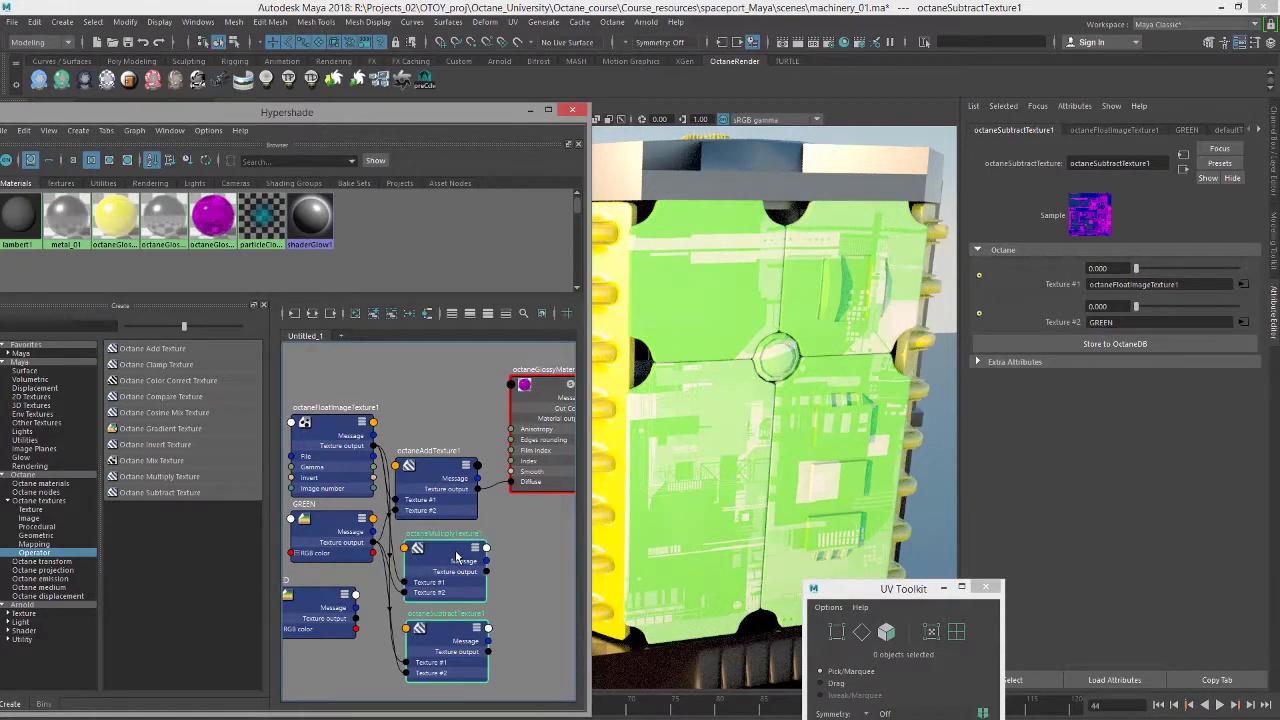
key("Delete")
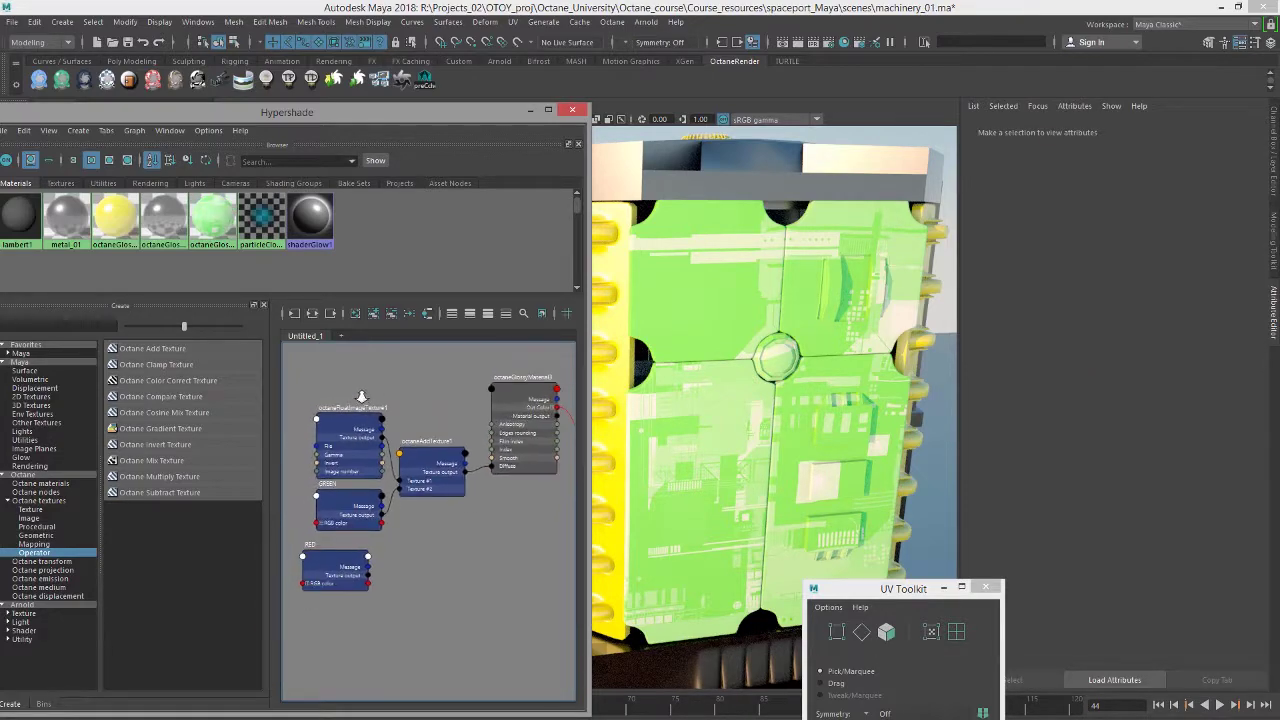
Step: Space the float image and GREEN nodes away from the add texture and create an Octane Color Correct Texture below it
scroll(806, 265, "down", 3)
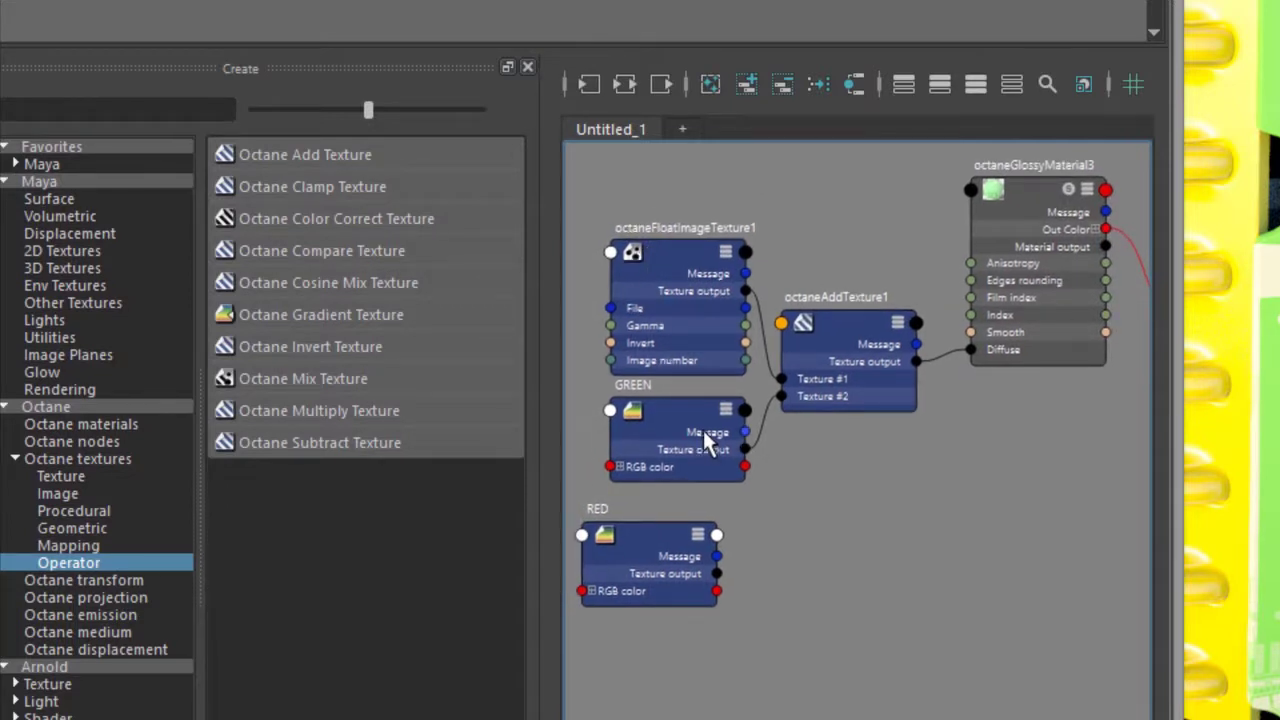
left_click_drag(655, 250, 627, 240)
left_click_drag(685, 390, 652, 370)
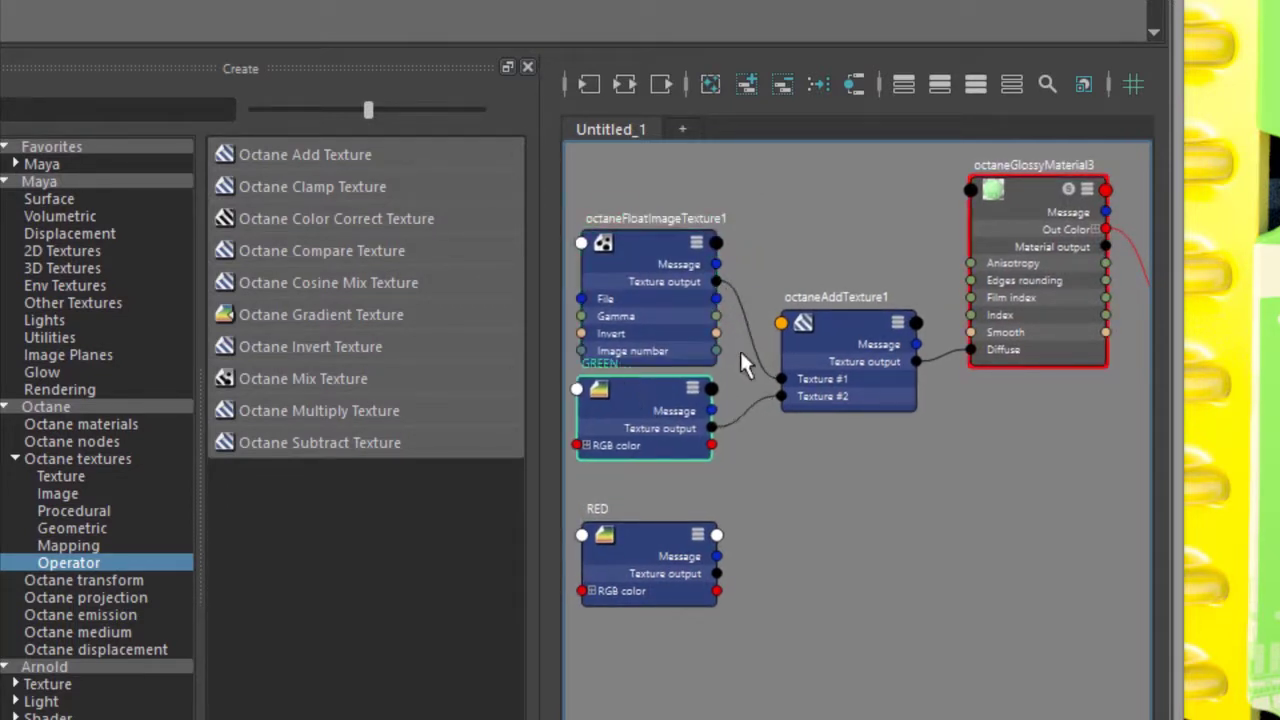
left_click(399, 222)
left_click_drag(932, 575, 845, 463)
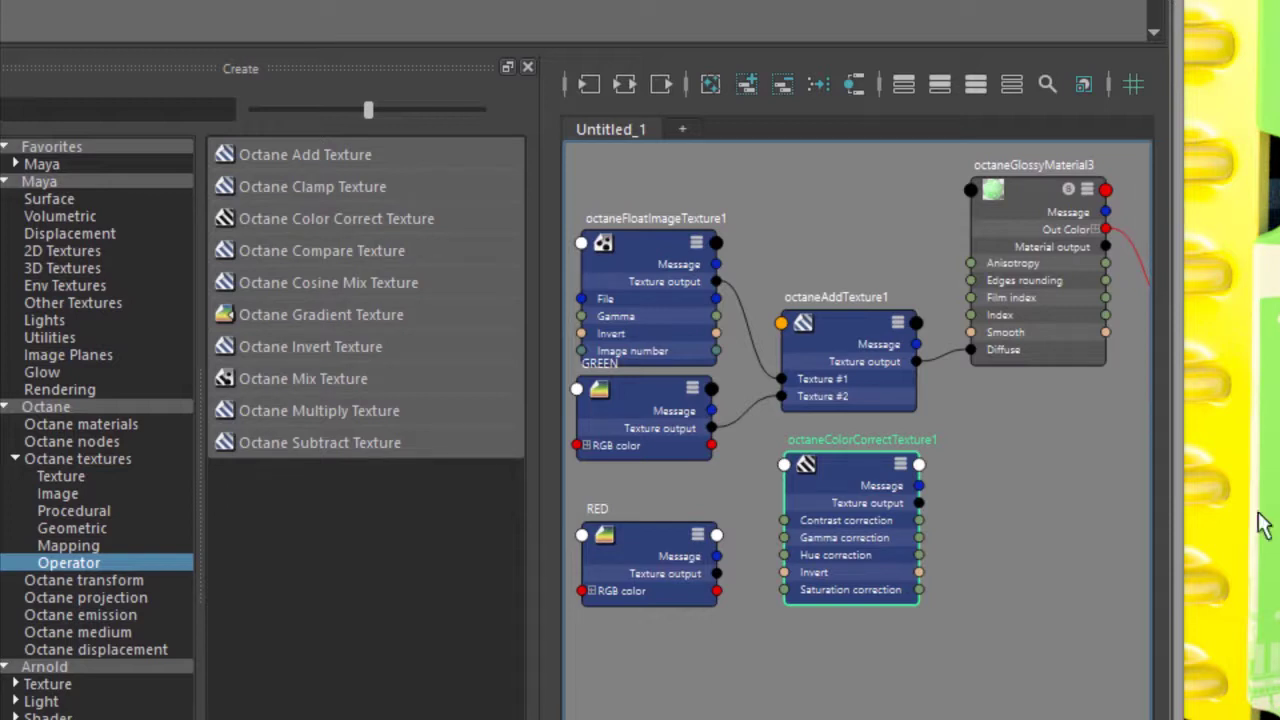
left_click_drag(845, 466, 929, 465)
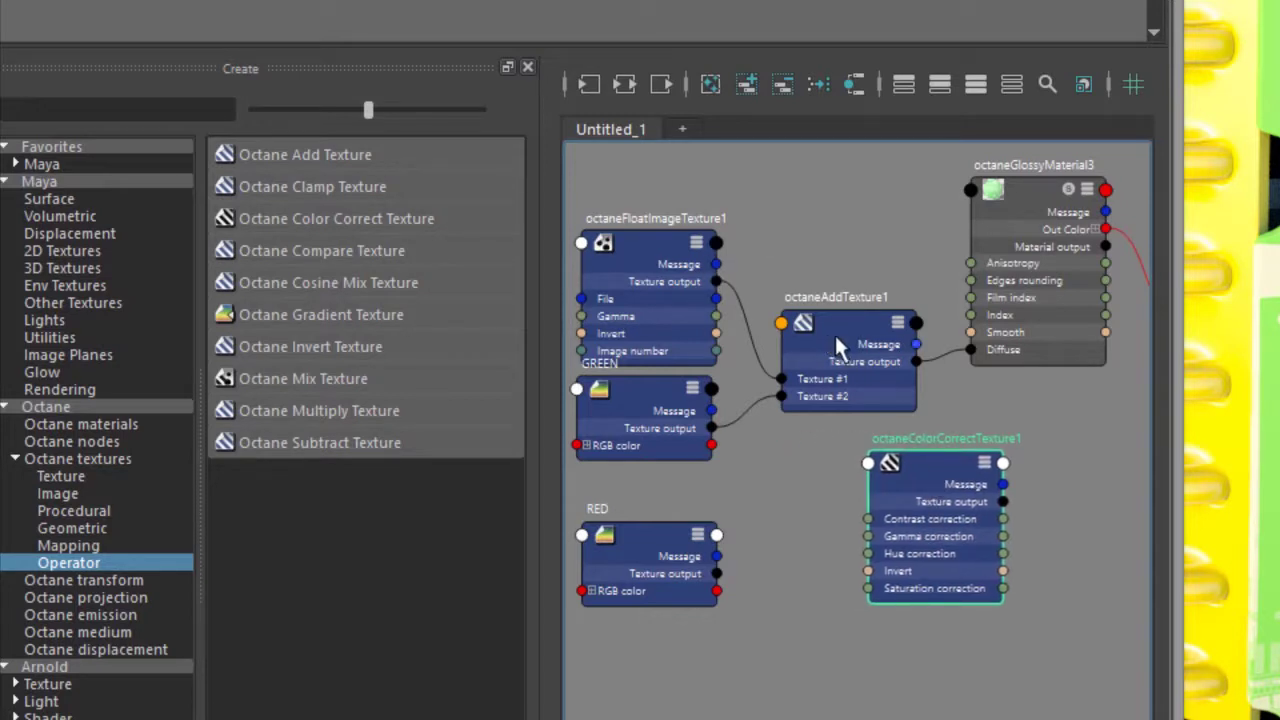
Step: Connect the add texture to the color correct node's Texture input and the color correct output to the glossy material's Diffuse
left_click(657, 246)
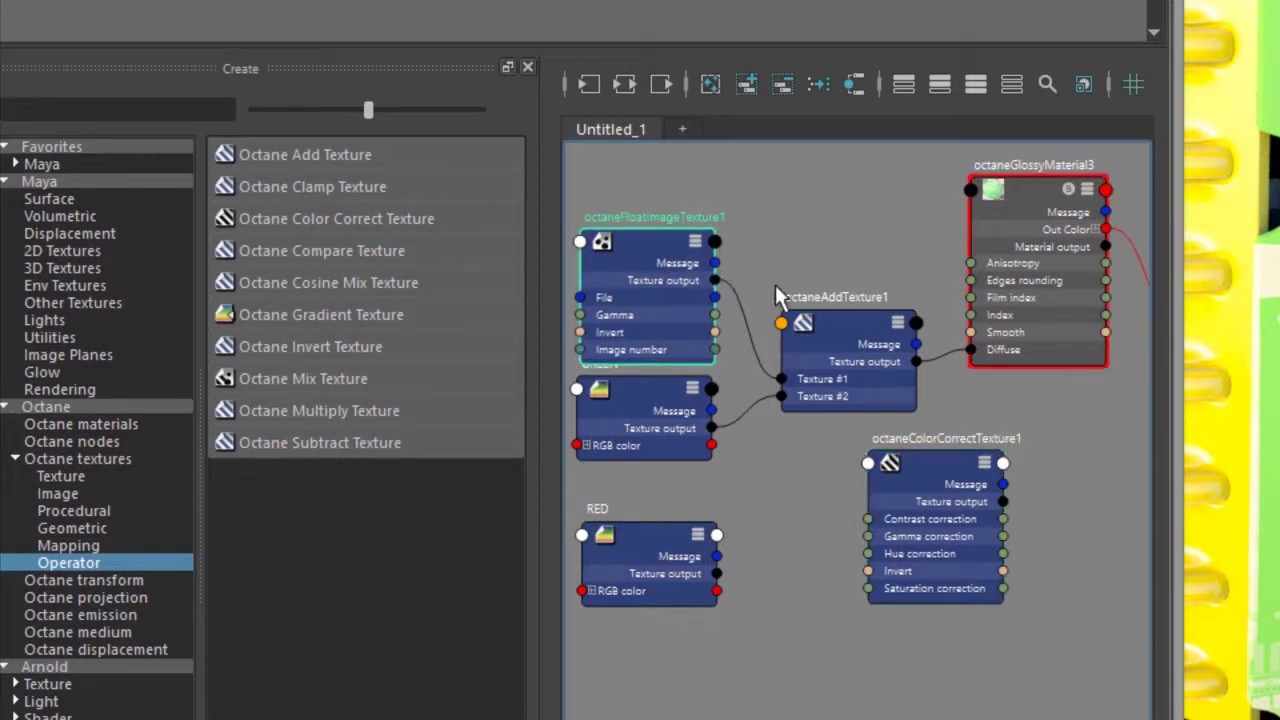
left_click(842, 324)
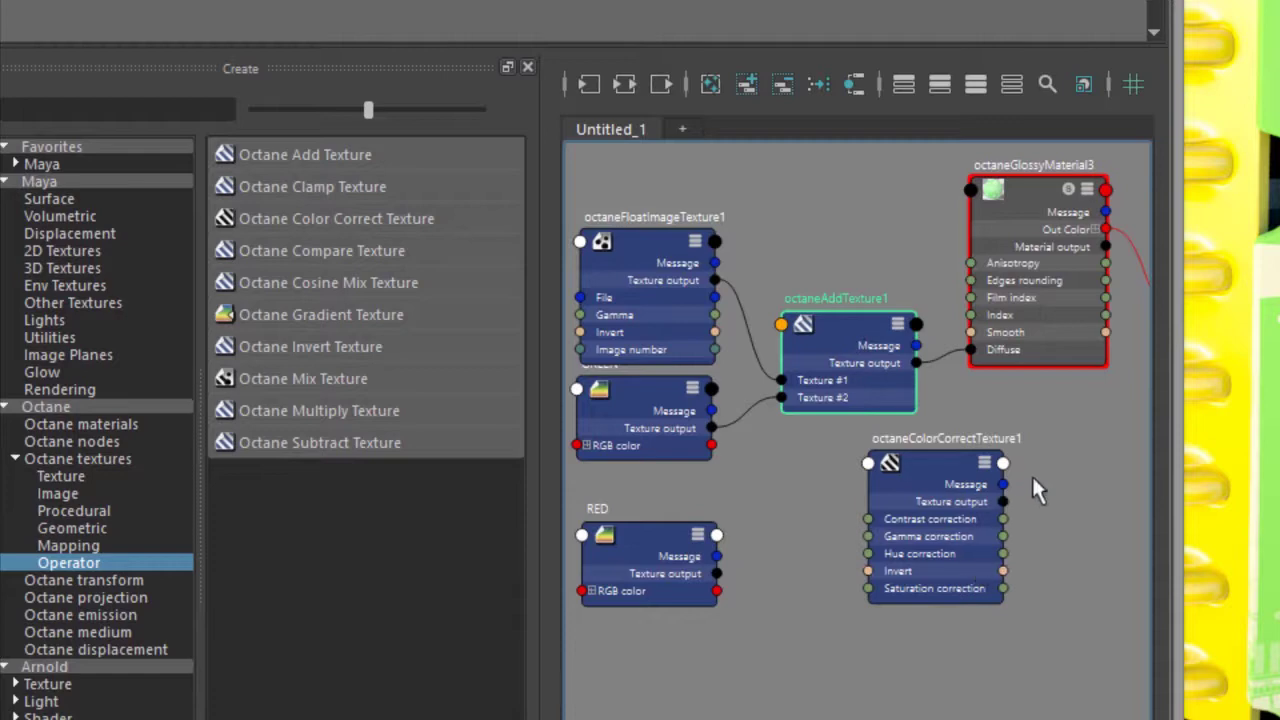
left_click(926, 462)
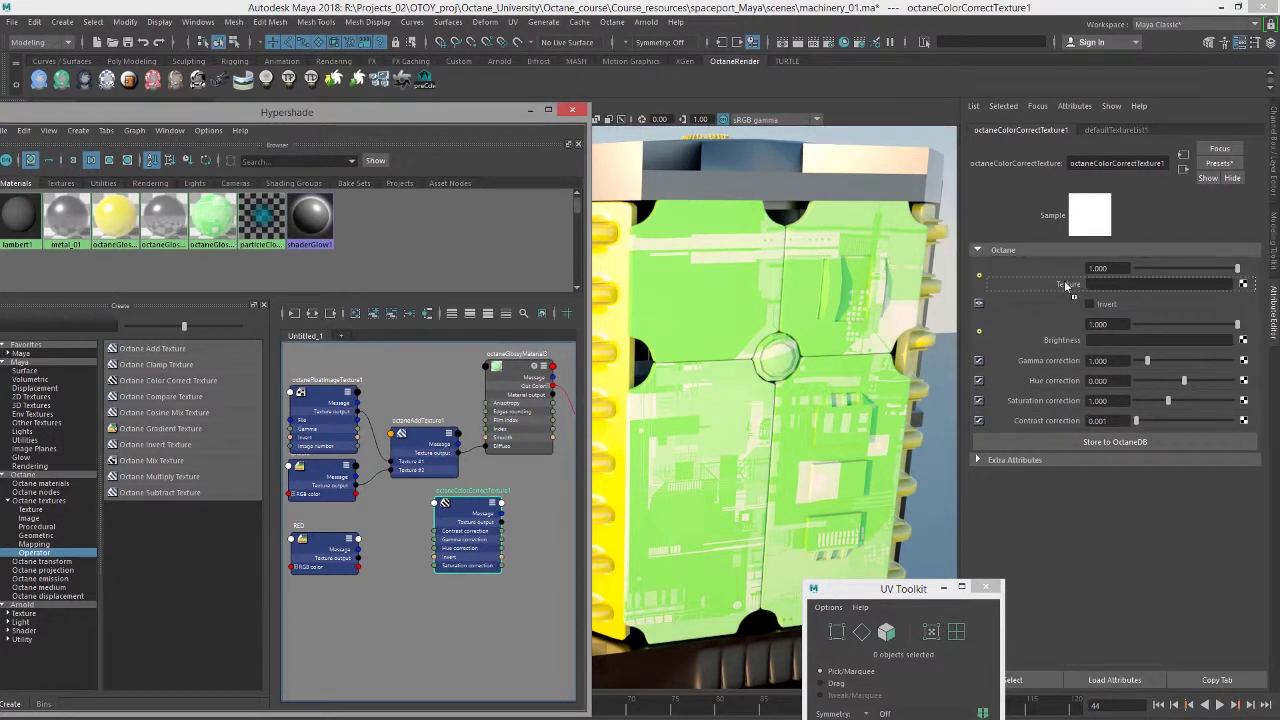
middle_click_drag(1064, 283, 1066, 284)
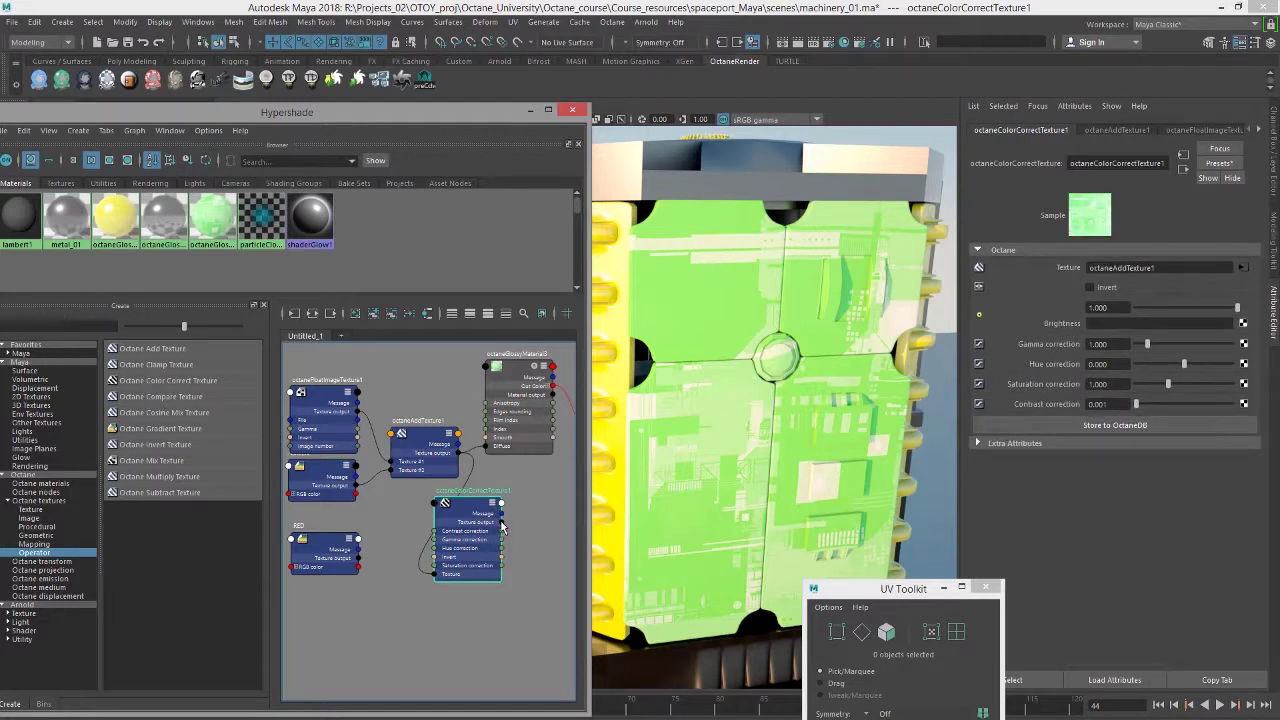
left_click_drag(432, 463, 402, 444)
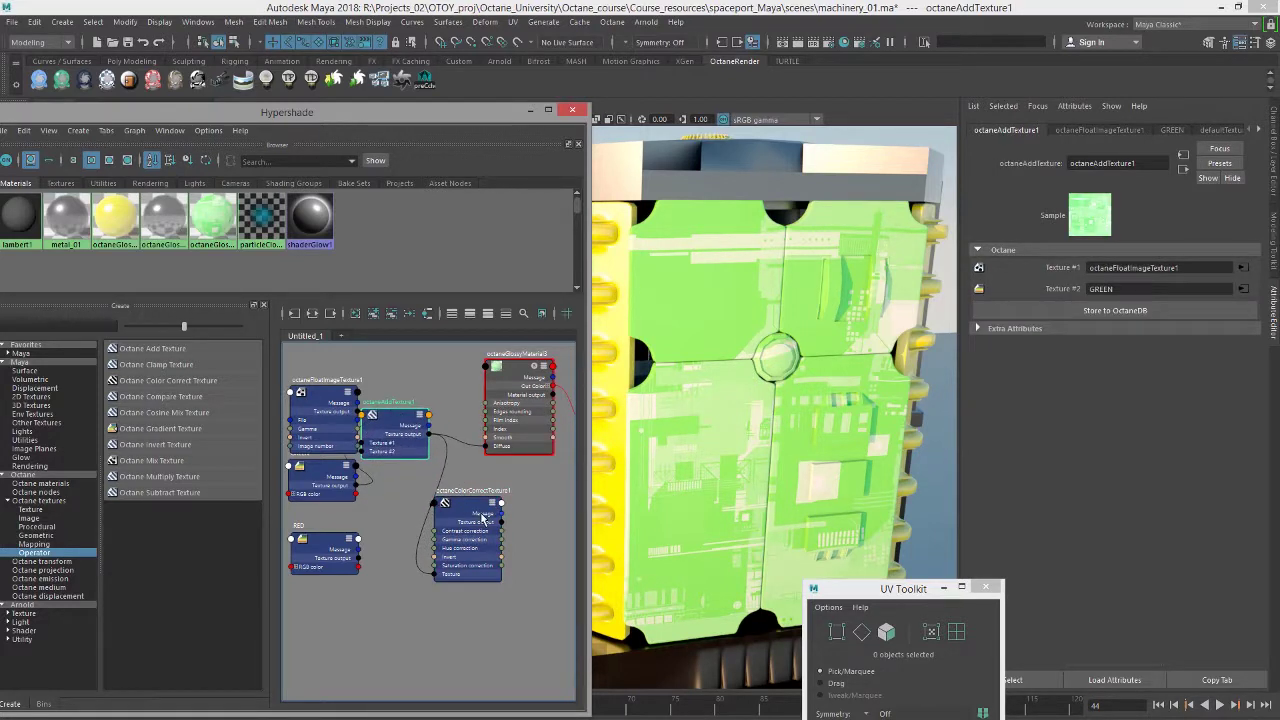
left_click_drag(451, 503, 433, 495)
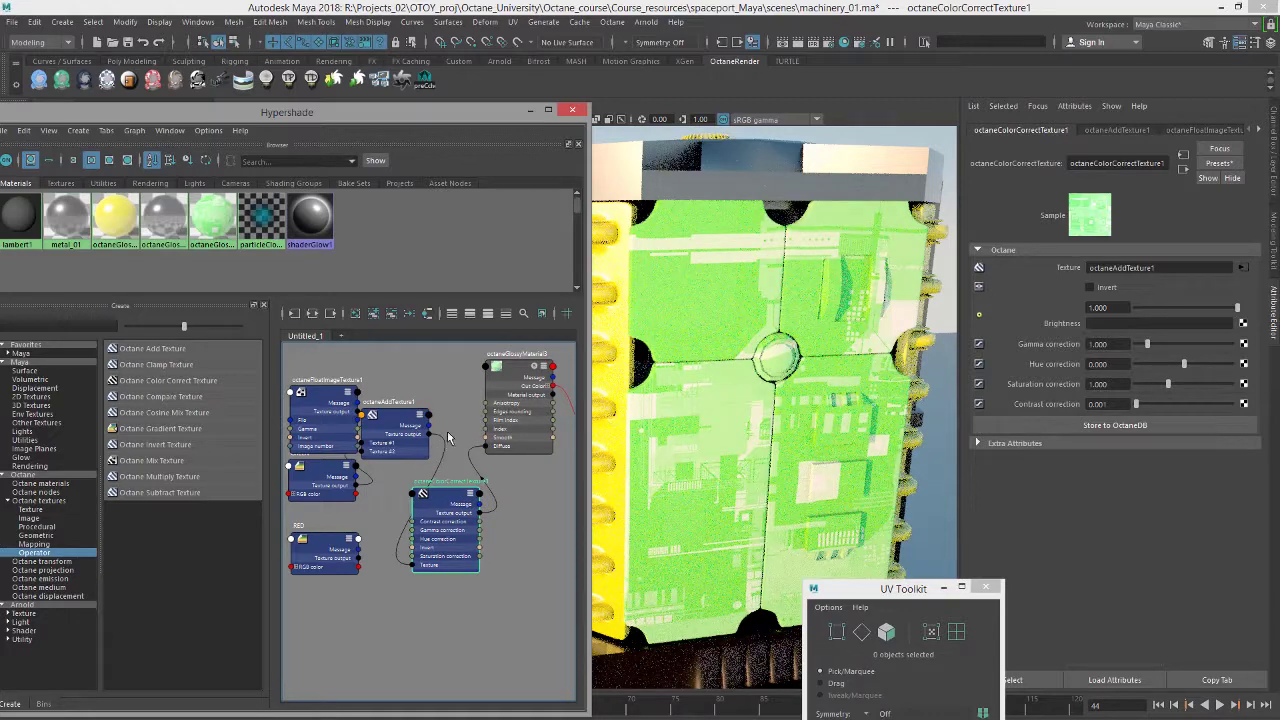
Step: Arrange the graph so the float image and GREEN lead through the add and color correct textures to the material, with RED set aside below
scroll(448, 436, "down", 1)
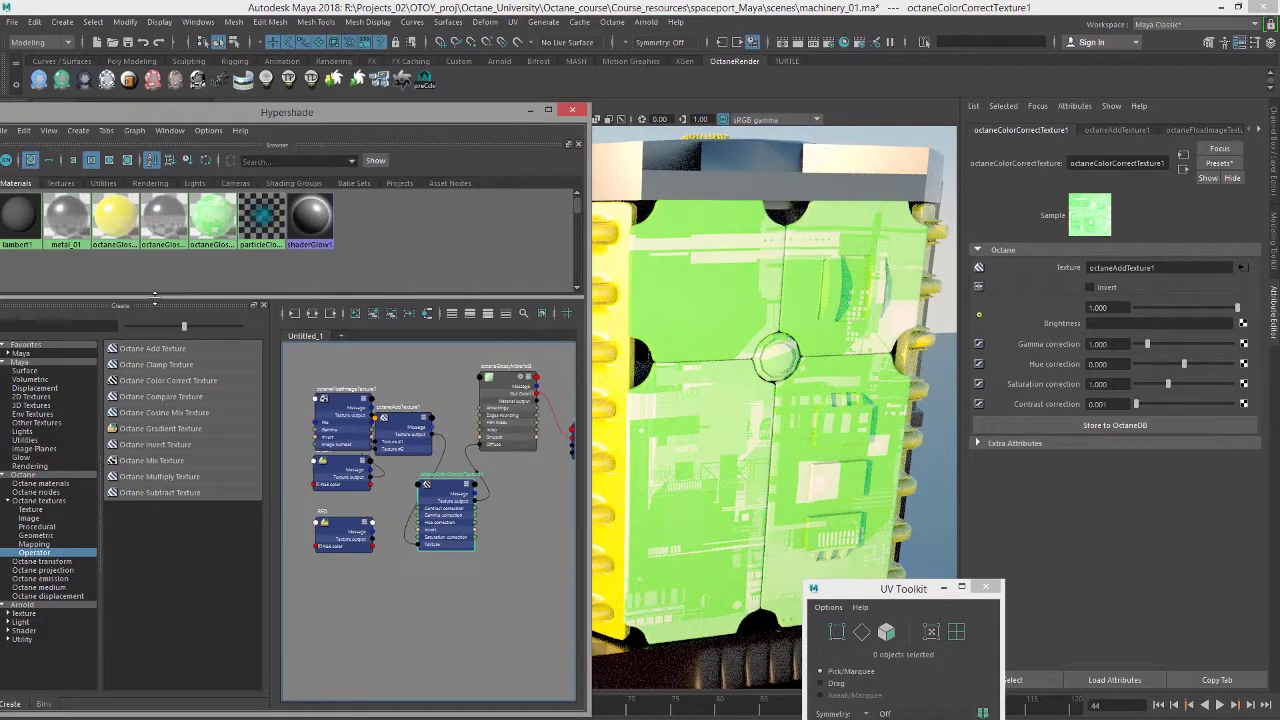
left_click_drag(135, 102, 251, 106)
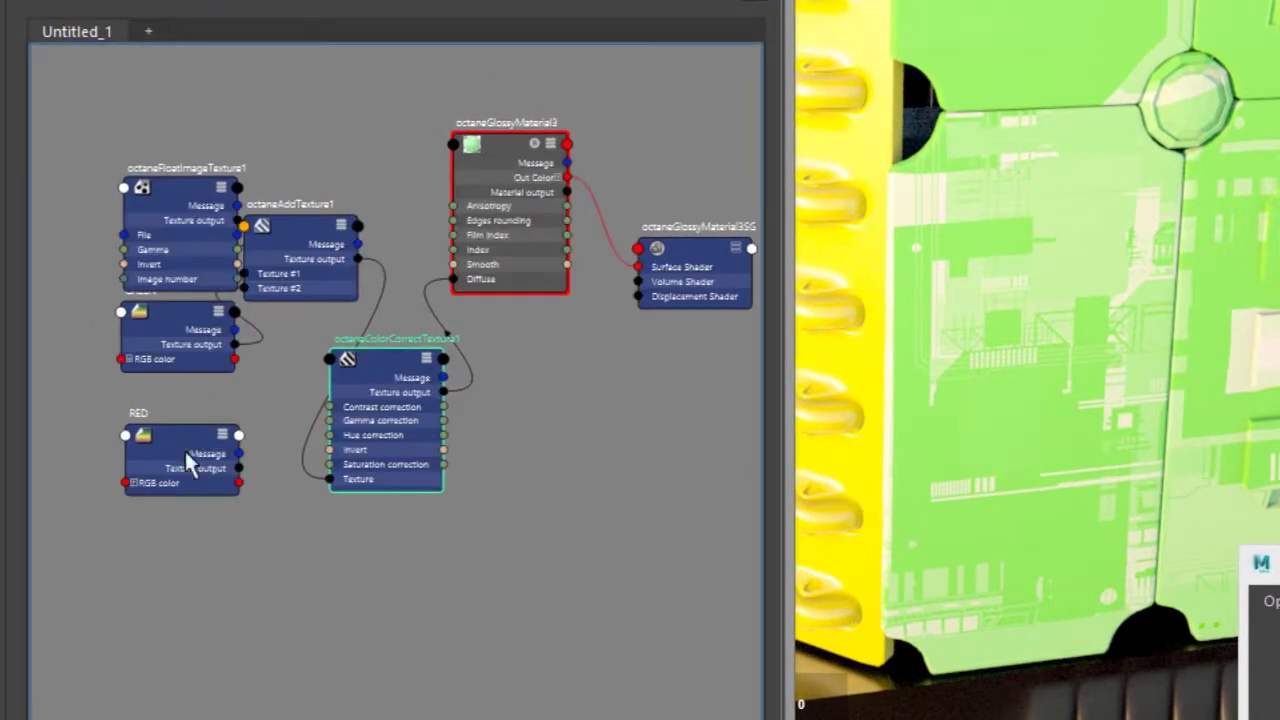
left_click(257, 508)
left_click_drag(151, 563, 151, 618)
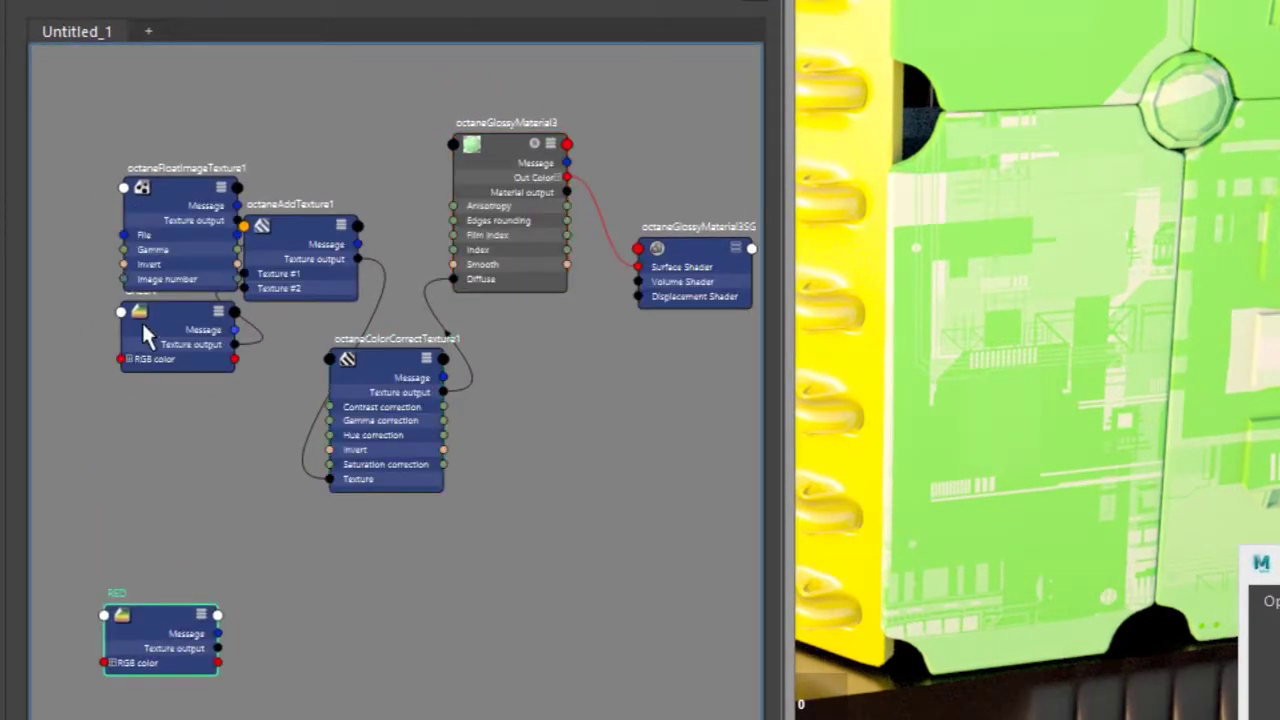
left_click_drag(142, 322, 38, 388)
left_click_drag(150, 190, 21, 172)
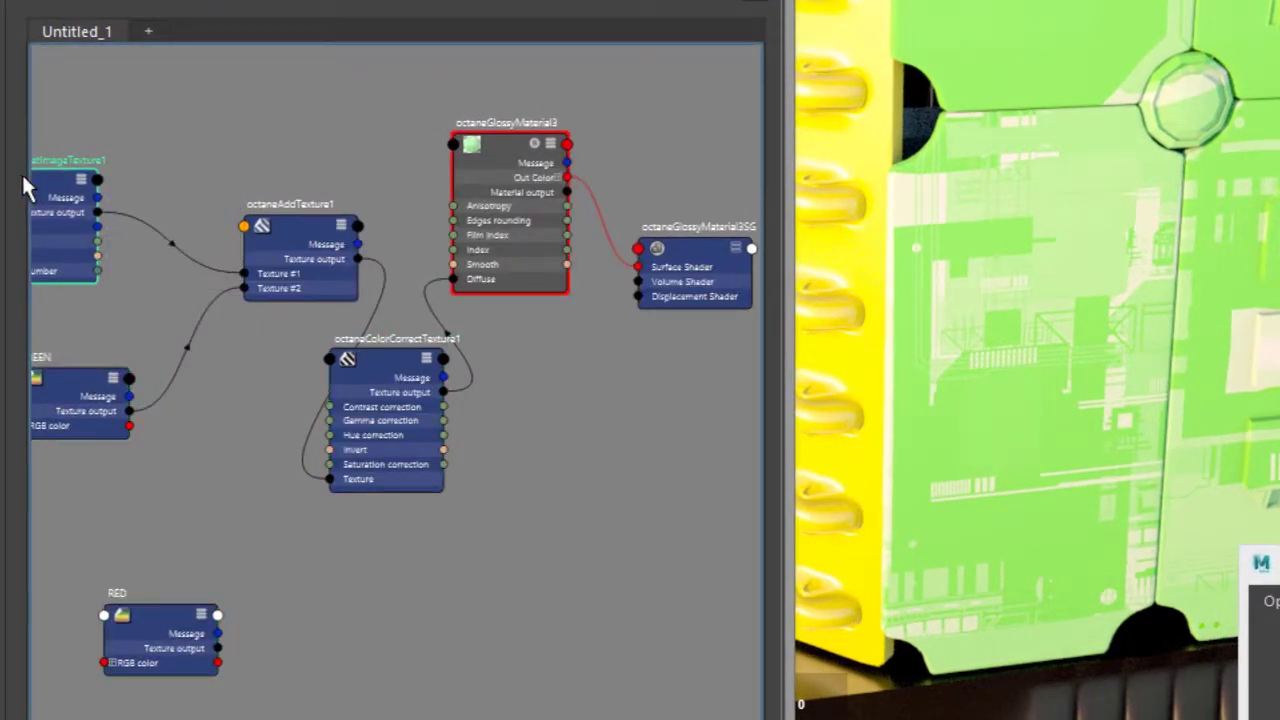
left_click_drag(284, 219, 209, 213)
left_click_drag(63, 180, 101, 168)
left_click_drag(110, 380, 100, 328)
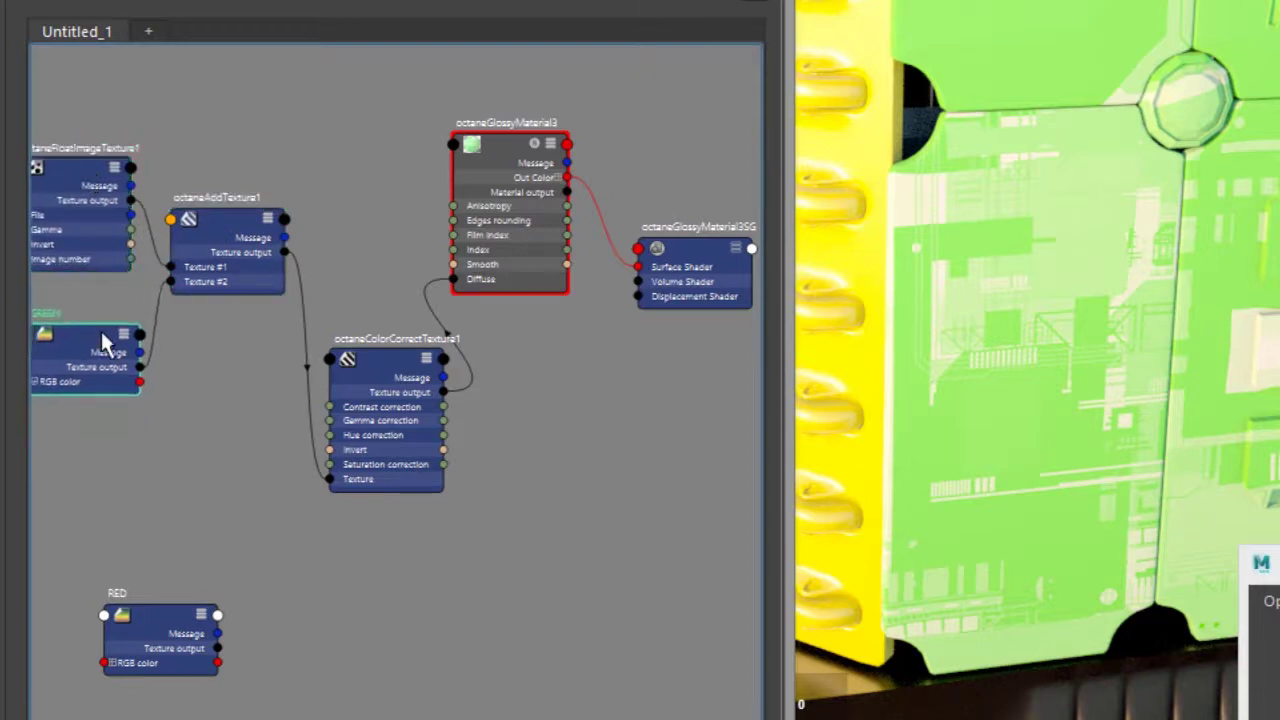
left_click_drag(357, 362, 338, 175)
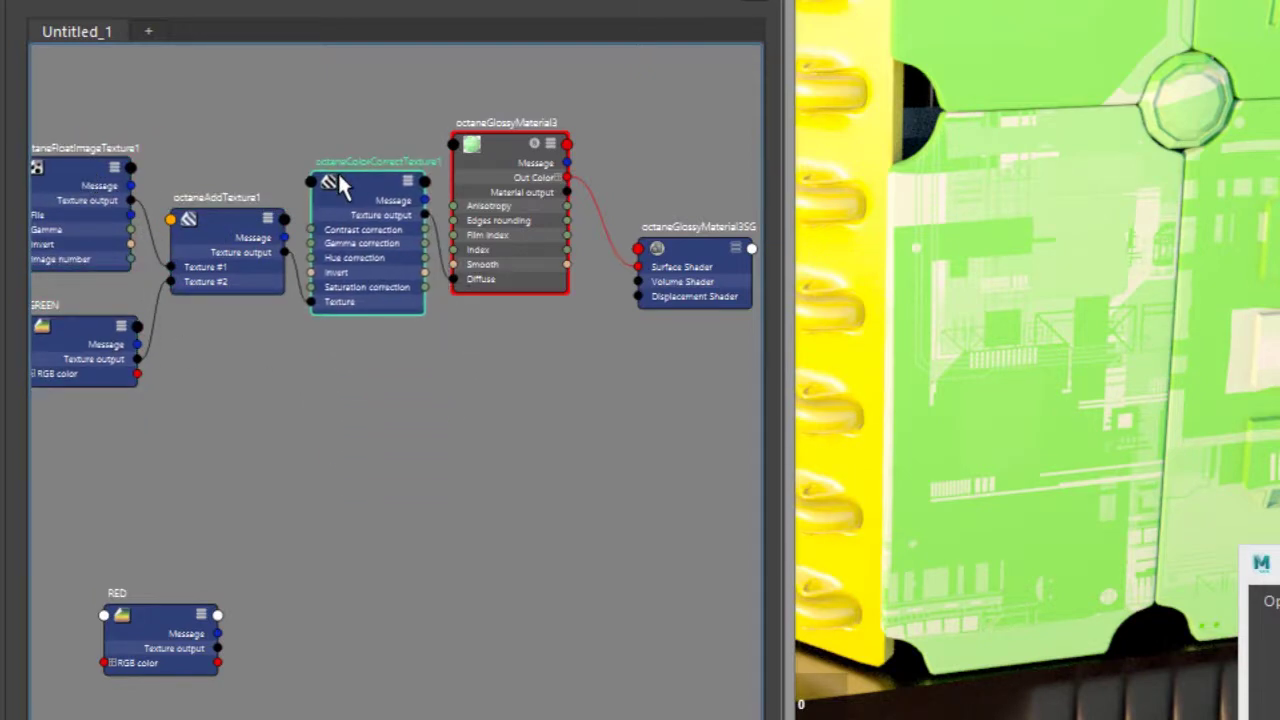
Step: Examine the node chain from the float image and GREEN through the add and color correct textures to the glossy material
scroll(346, 272, "up", 3)
middle_click_drag(346, 273, 503, 344, "alt")
middle_click_drag(419, 332, 383, 337, "alt")
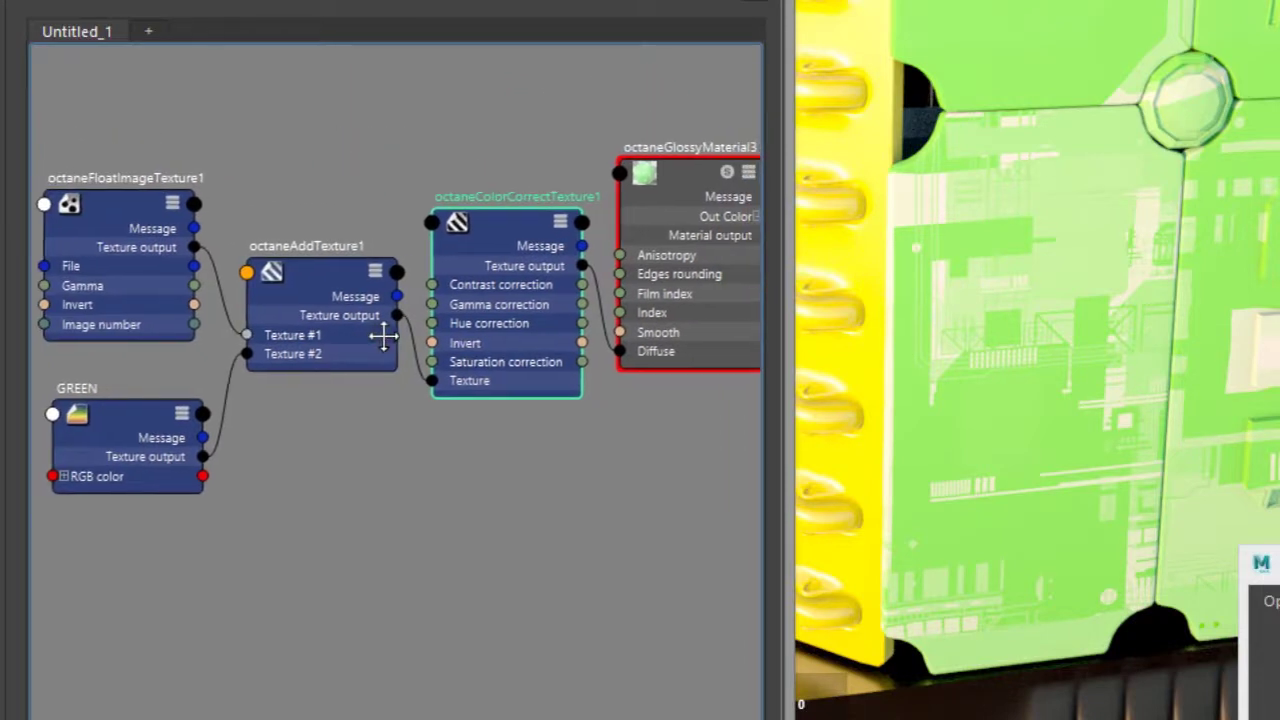
right_click_drag(404, 337, 374, 337, "alt")
middle_click_drag(374, 337, 364, 336, "alt")
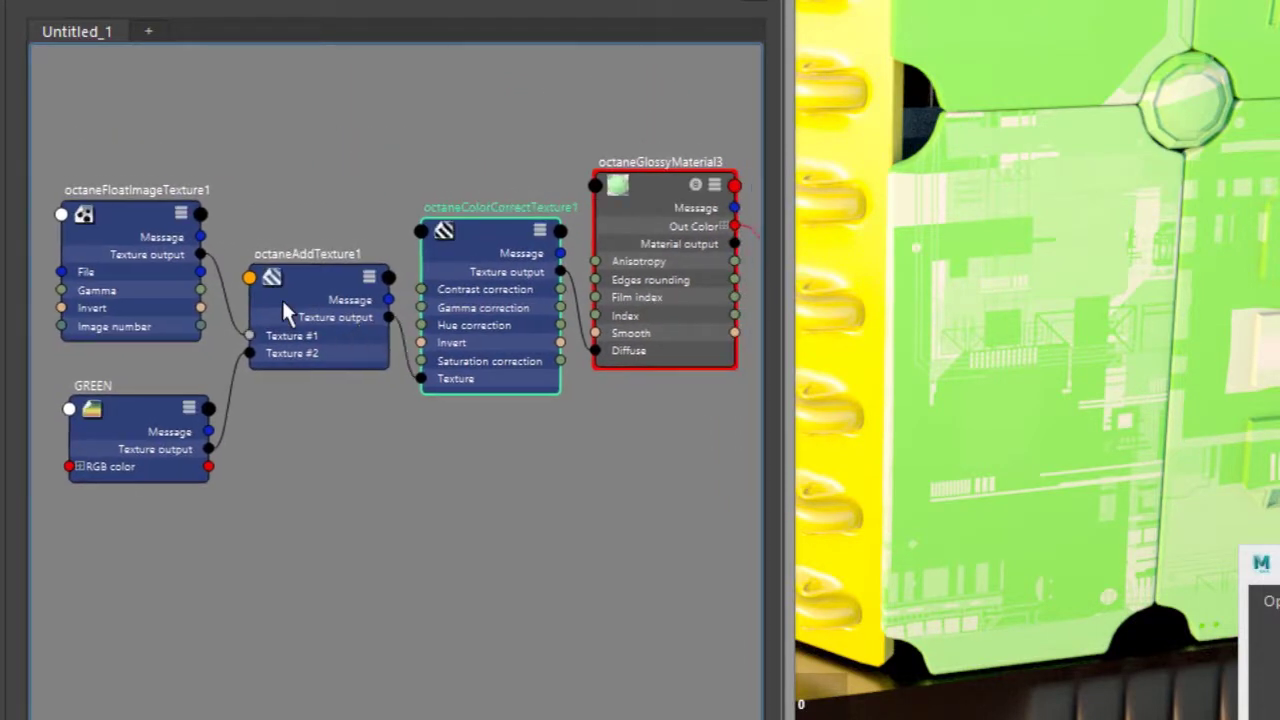
left_click(128, 213)
left_click(124, 404)
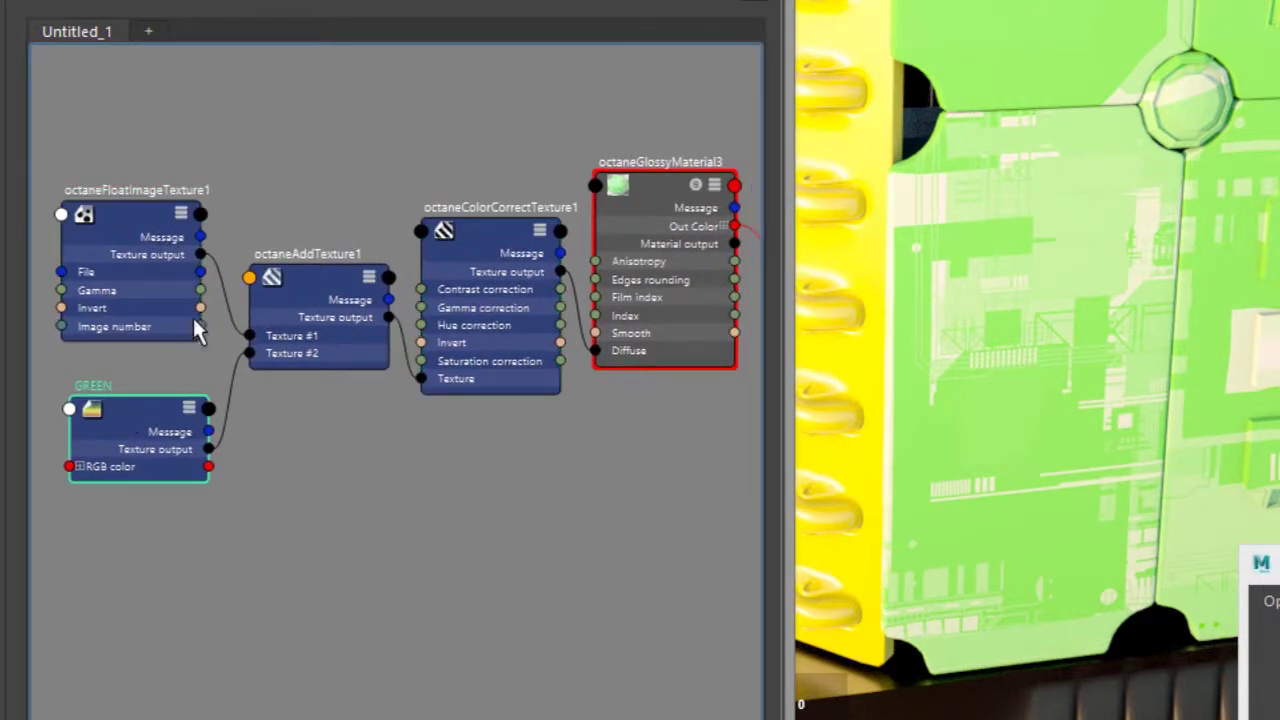
left_click(323, 280)
Step: Set the color correct texture's Hue correction to about 0.41 and its Gamma correction to 2
left_click(463, 222)
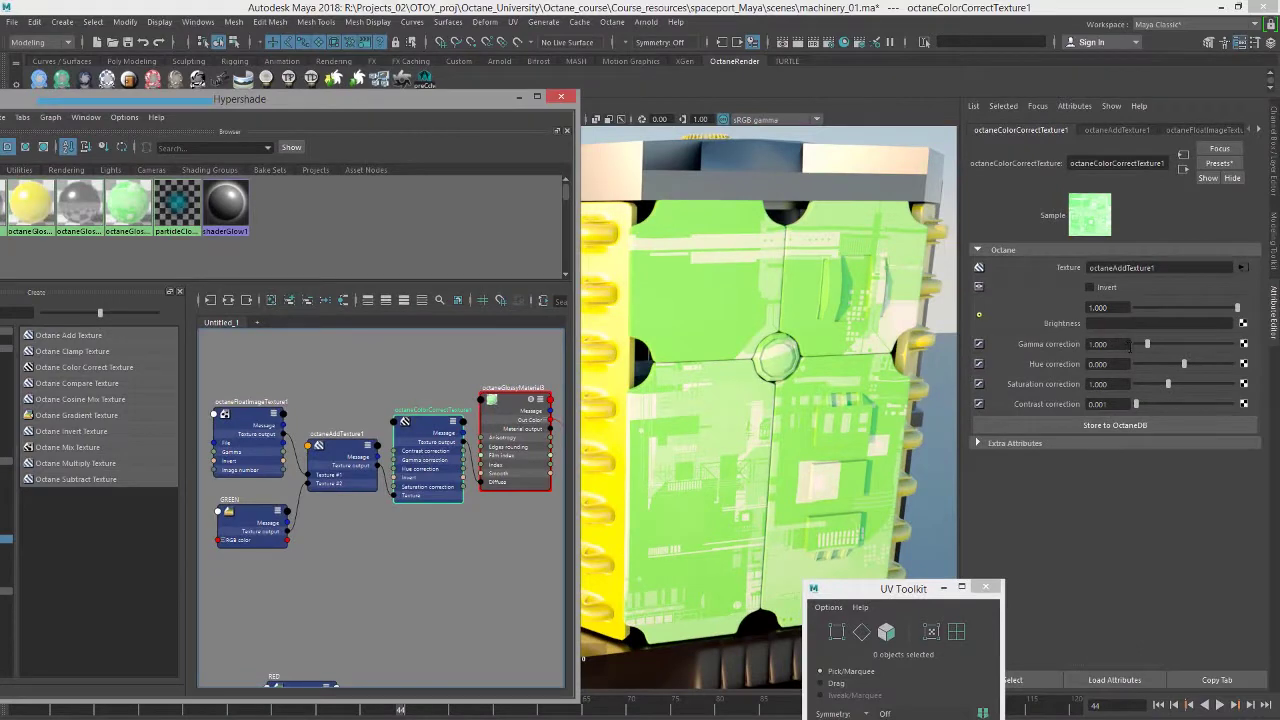
mouse_move(1180, 369)
left_mouse_down()
mouse_move(1146, 368)
mouse_move(1203, 363)
left_mouse_up()
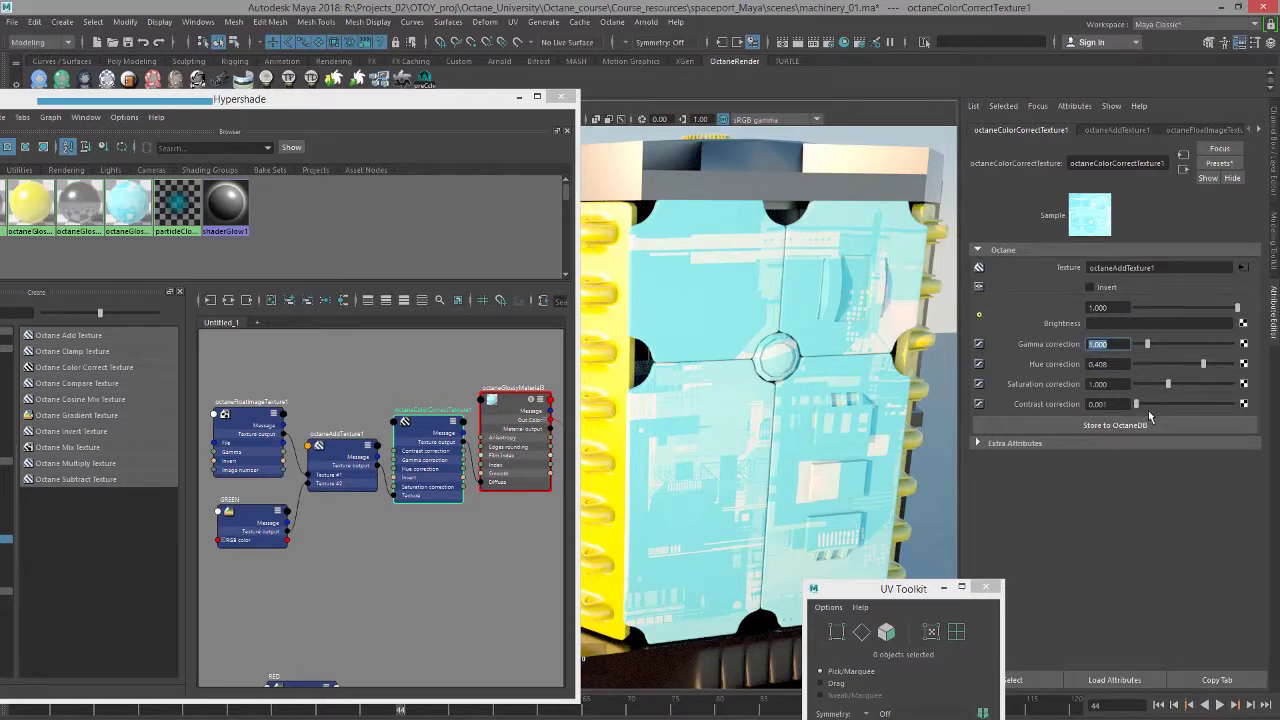
type("2")
key("Return")
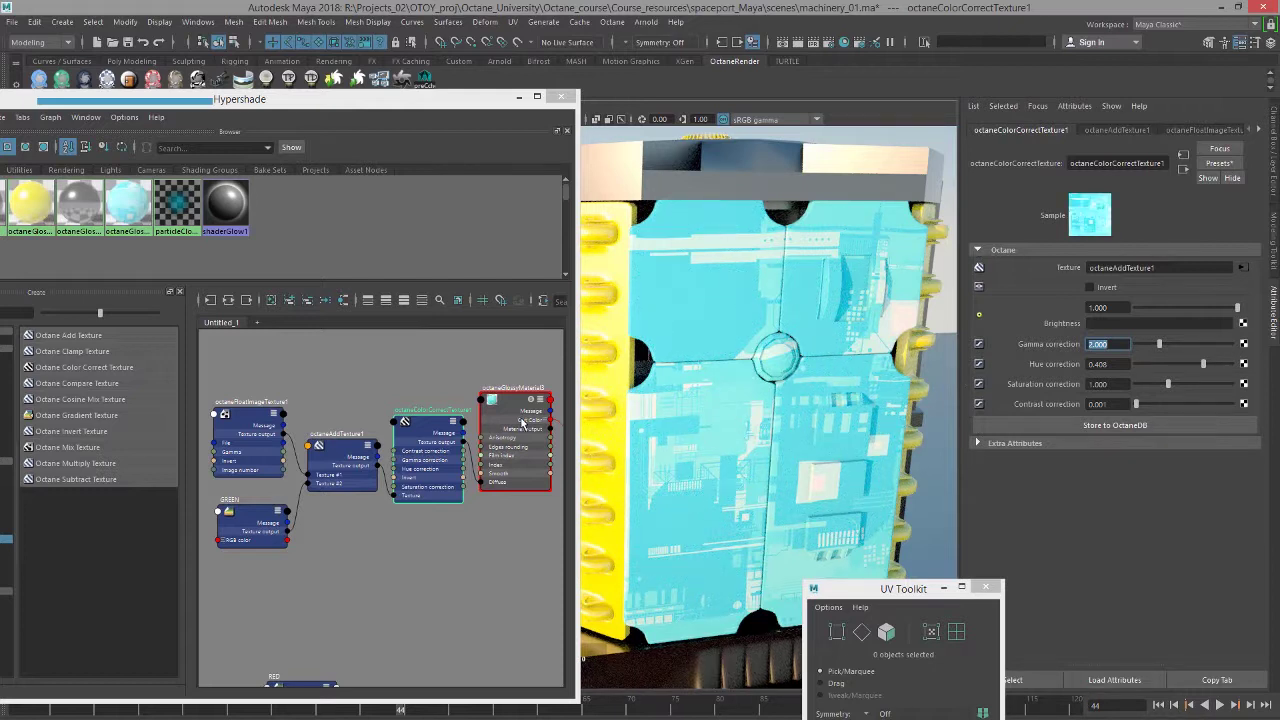
Step: Reset the color correct texture's Hue correction to 0 and its Gamma correction to 1
key("Tab")
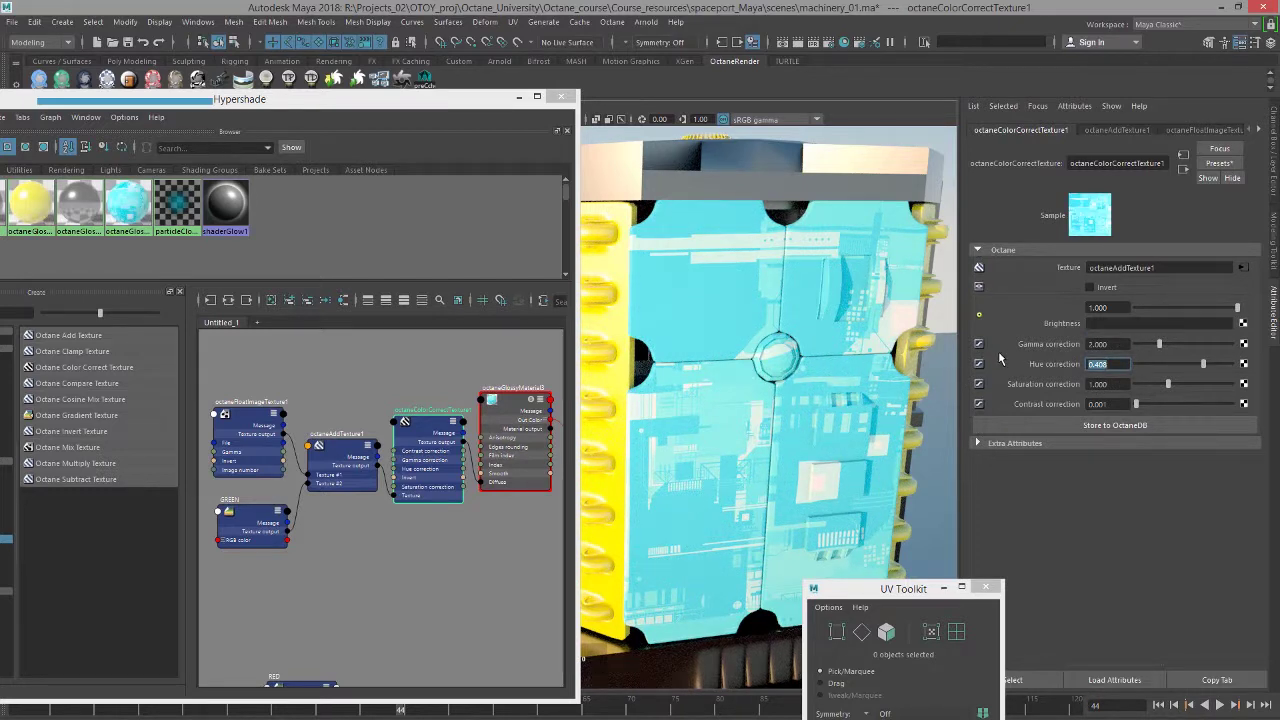
type("0")
key("Return")
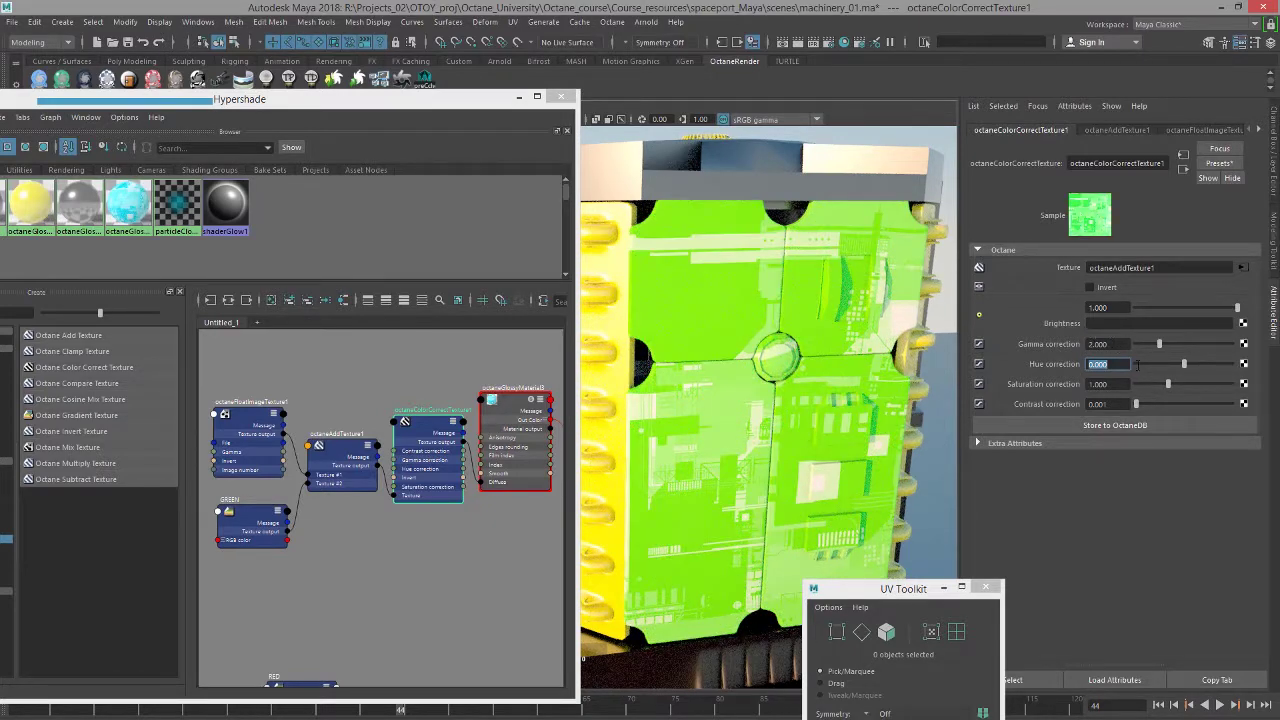
key("shift+Tab")
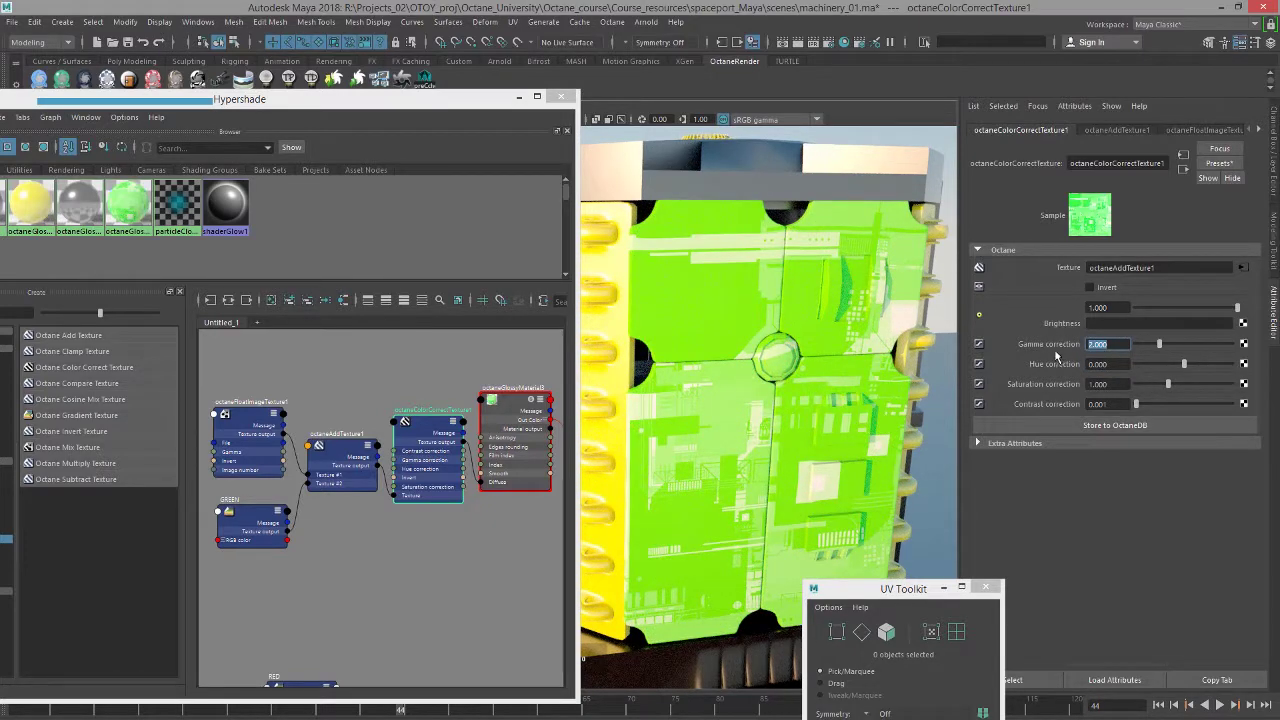
type("1")
key("Return")
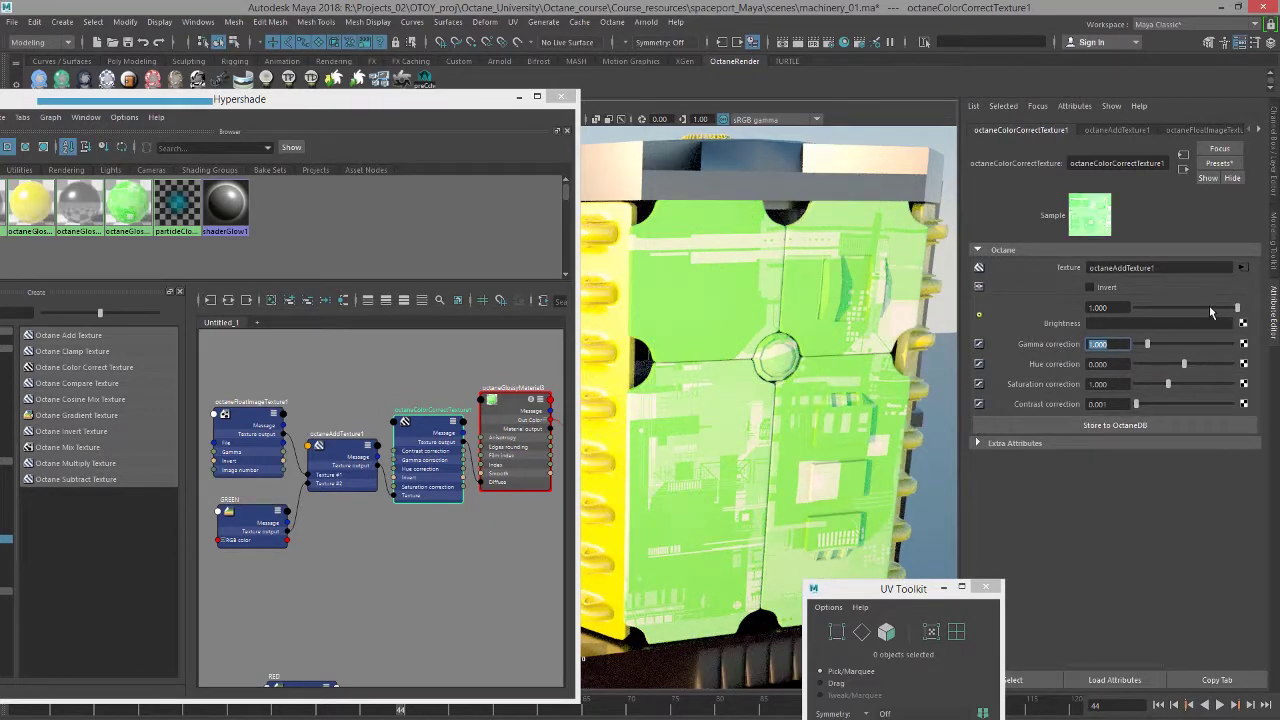
Step: Lower the color correct texture's Brightness to 0.273 and raise its Saturation correction to about 2.2
left_click(1161, 307)
left_click(1204, 384)
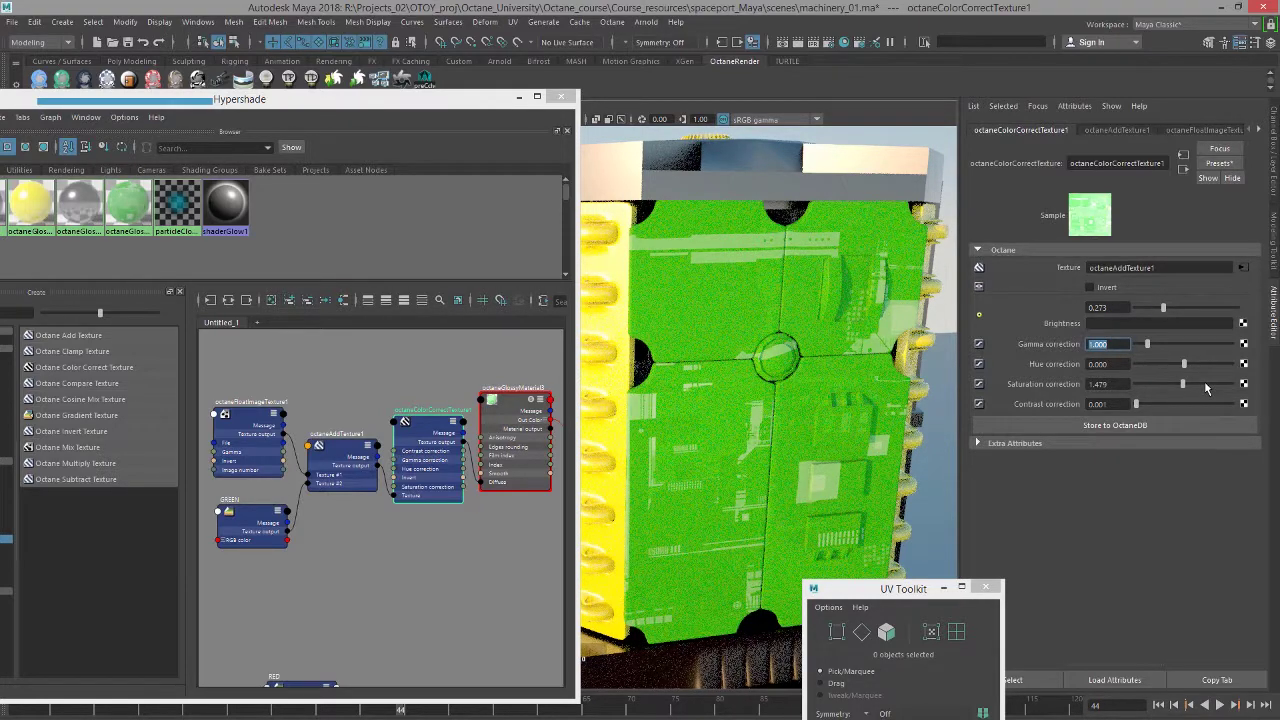
left_click(1204, 384)
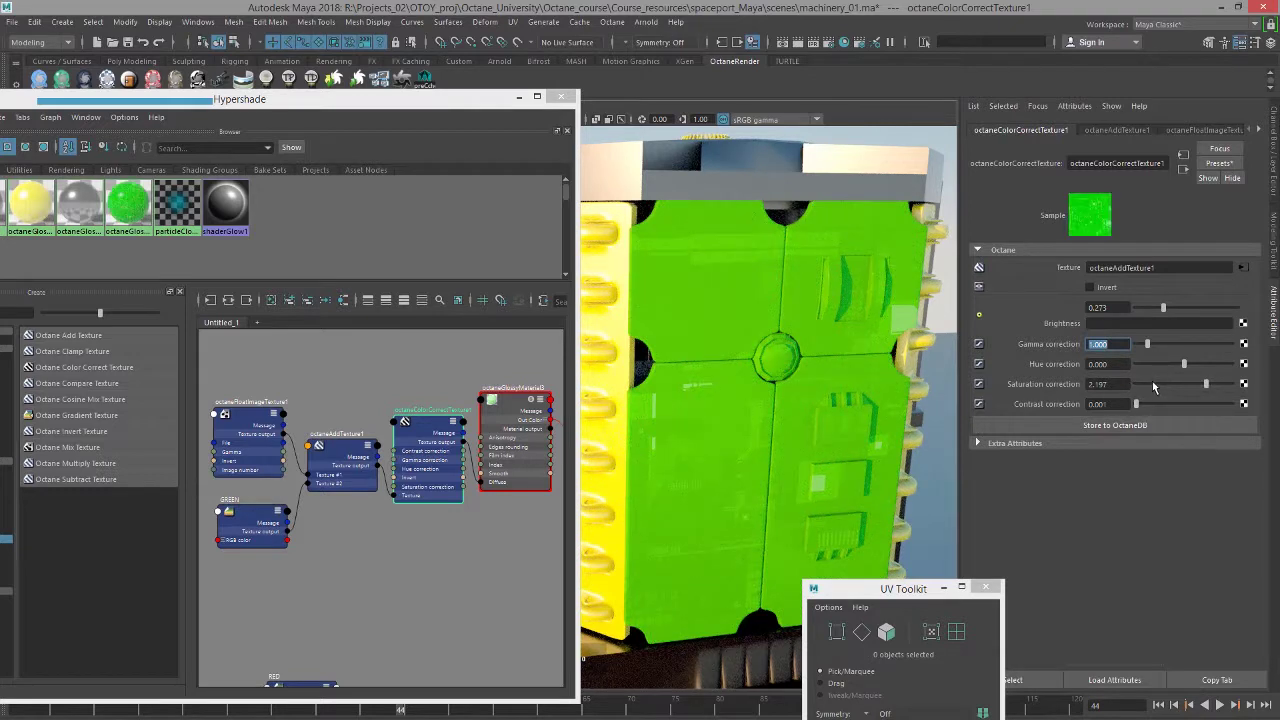
Step: Lower the color correct texture's Saturation correction to about 0.53 and adjust its Contrast correction, trying about 232 before a smaller value
left_click(1153, 384)
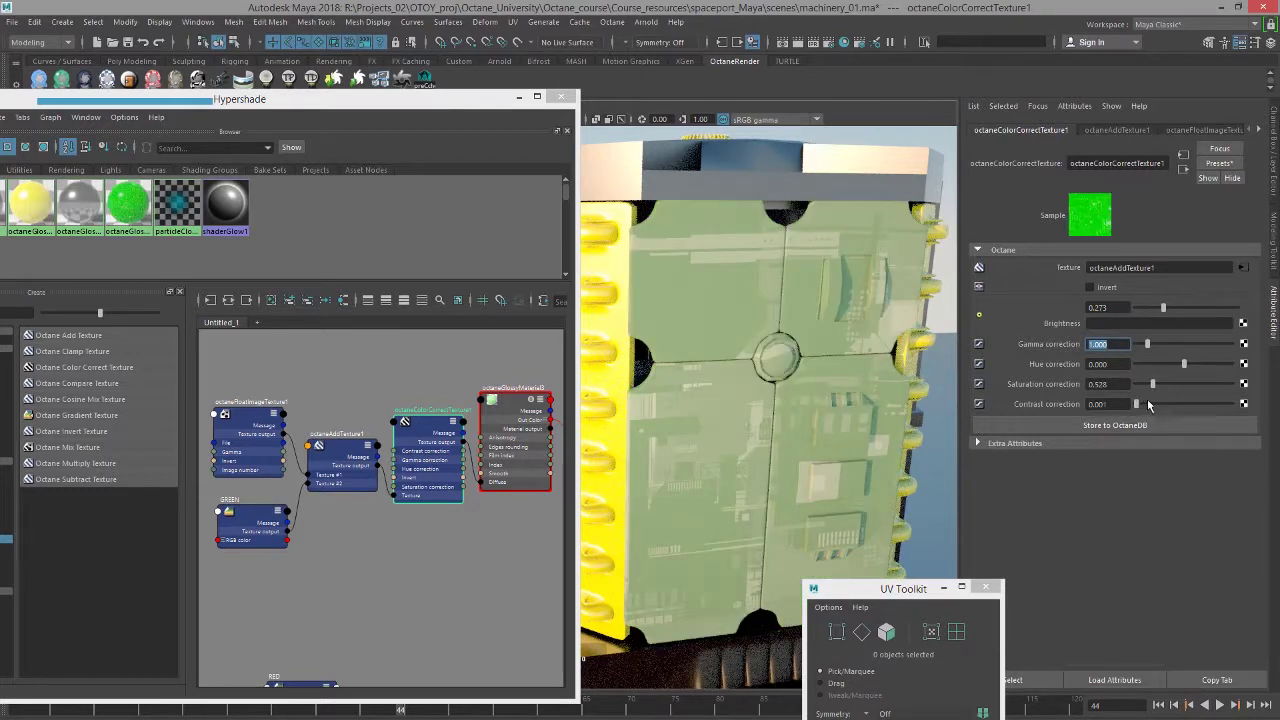
left_click(1180, 404)
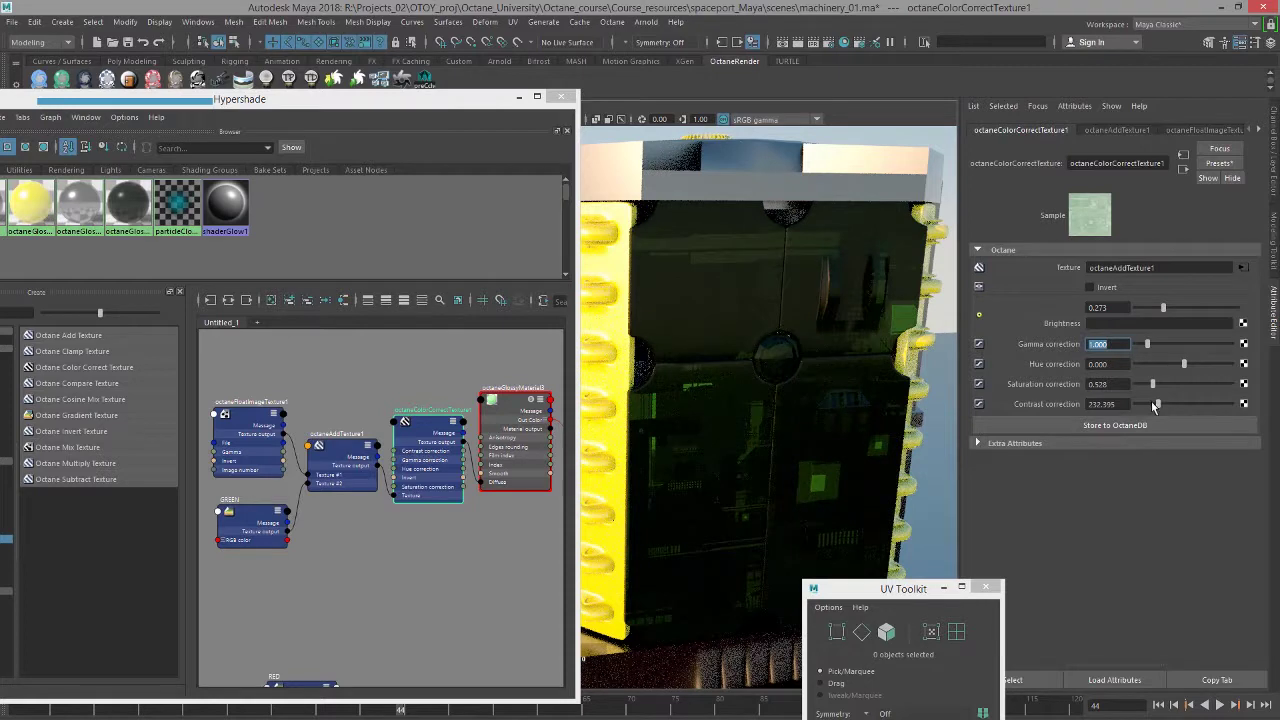
left_click(1142, 404)
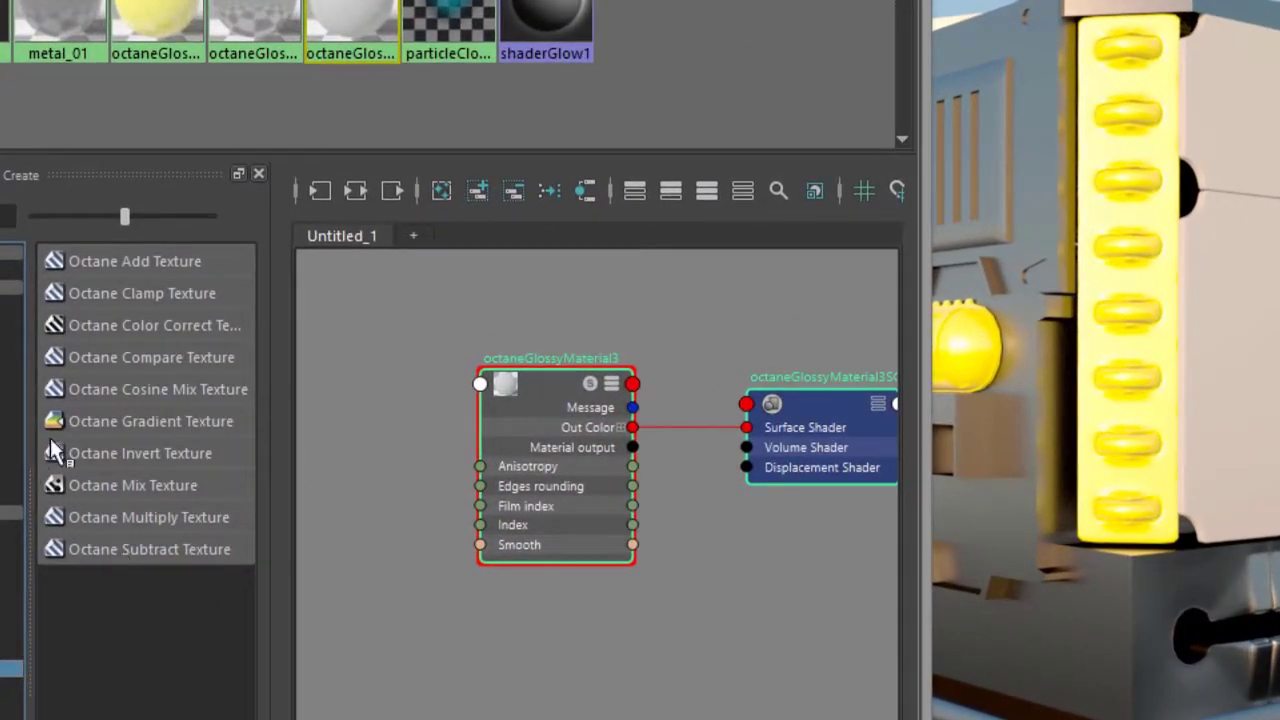
Step: Create an Octane Gradient Texture and place it in the graph ahead of the glossy material
left_click(138, 421)
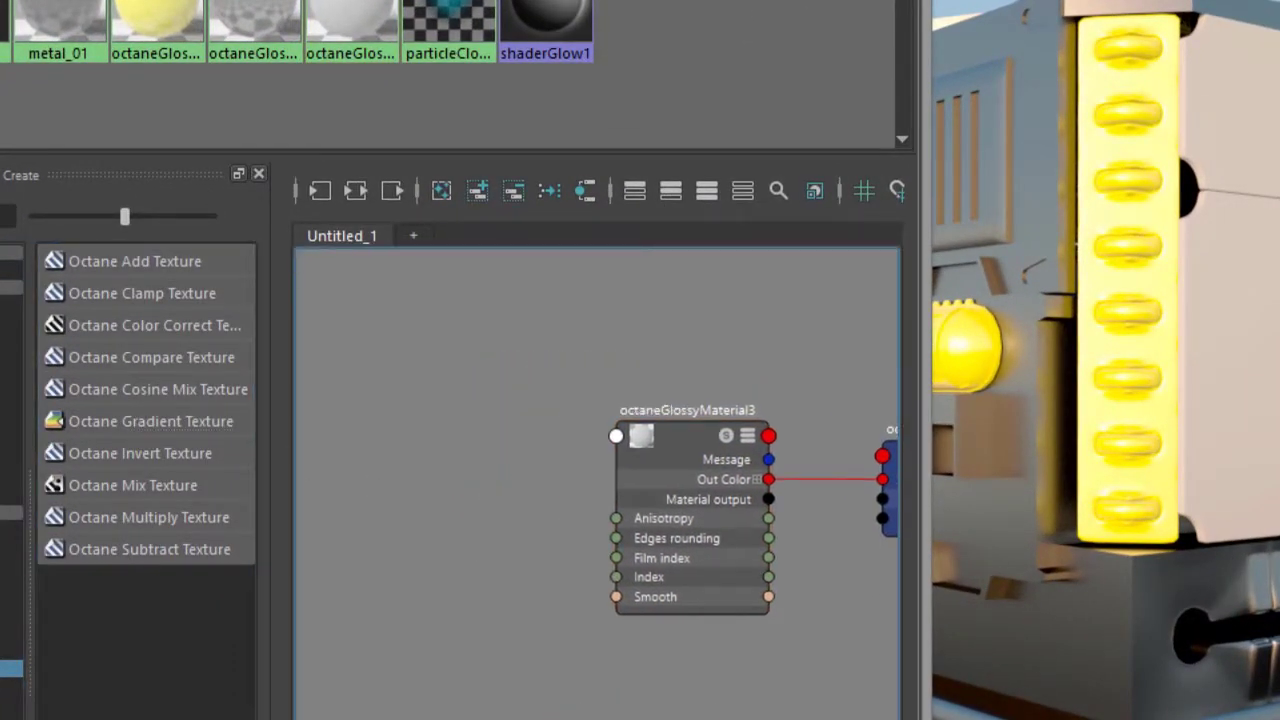
left_click_drag(580, 715, 436, 350)
middle_click_drag(454, 540, 557, 648, "alt")
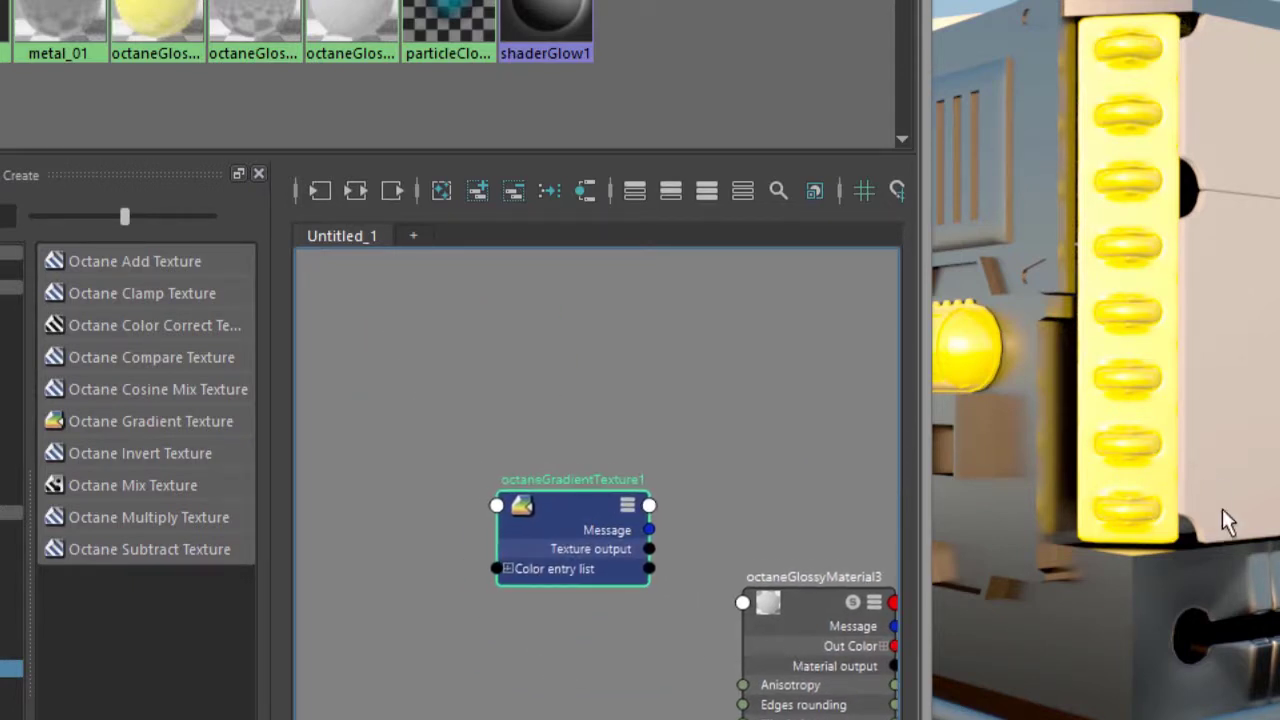
Step: Connect the gradient texture's output to the glossy material's Diffuse and move the gradient node lower in the graph
middle_click_drag(703, 449, 600, 400, "alt")
scroll(740, 448, "down", 2)
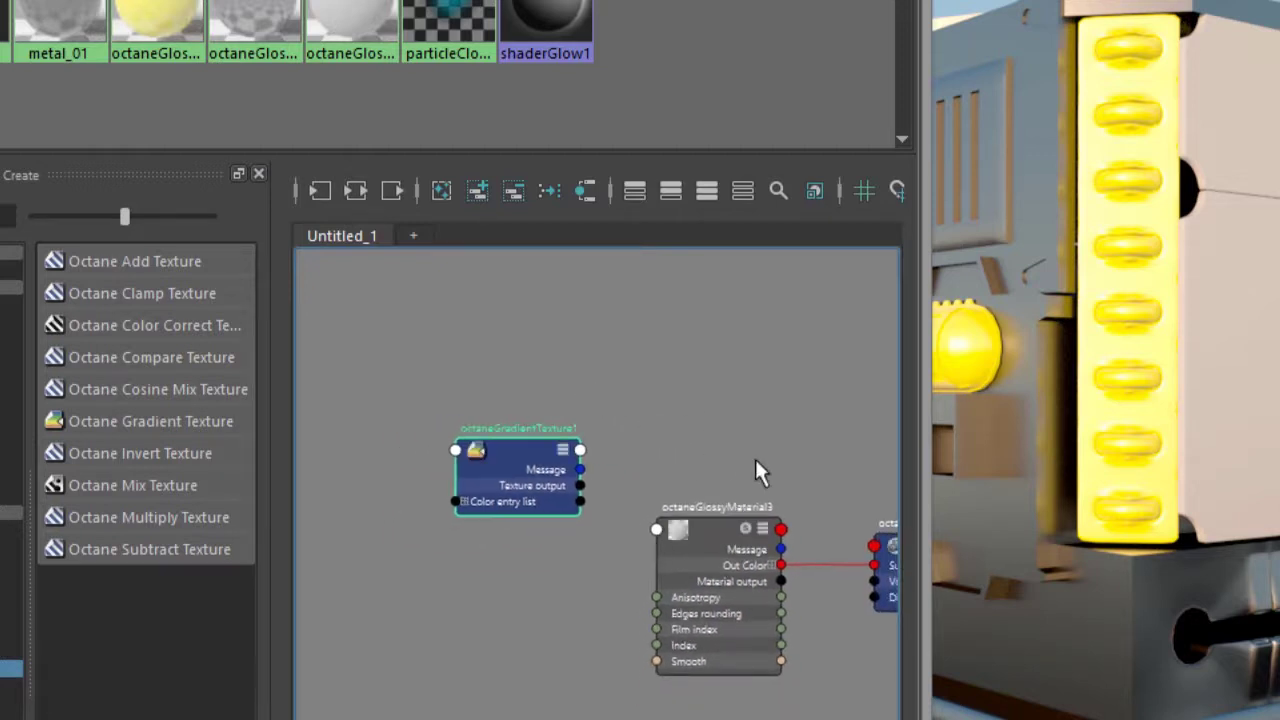
middle_click_drag(757, 466, 694, 400, "alt")
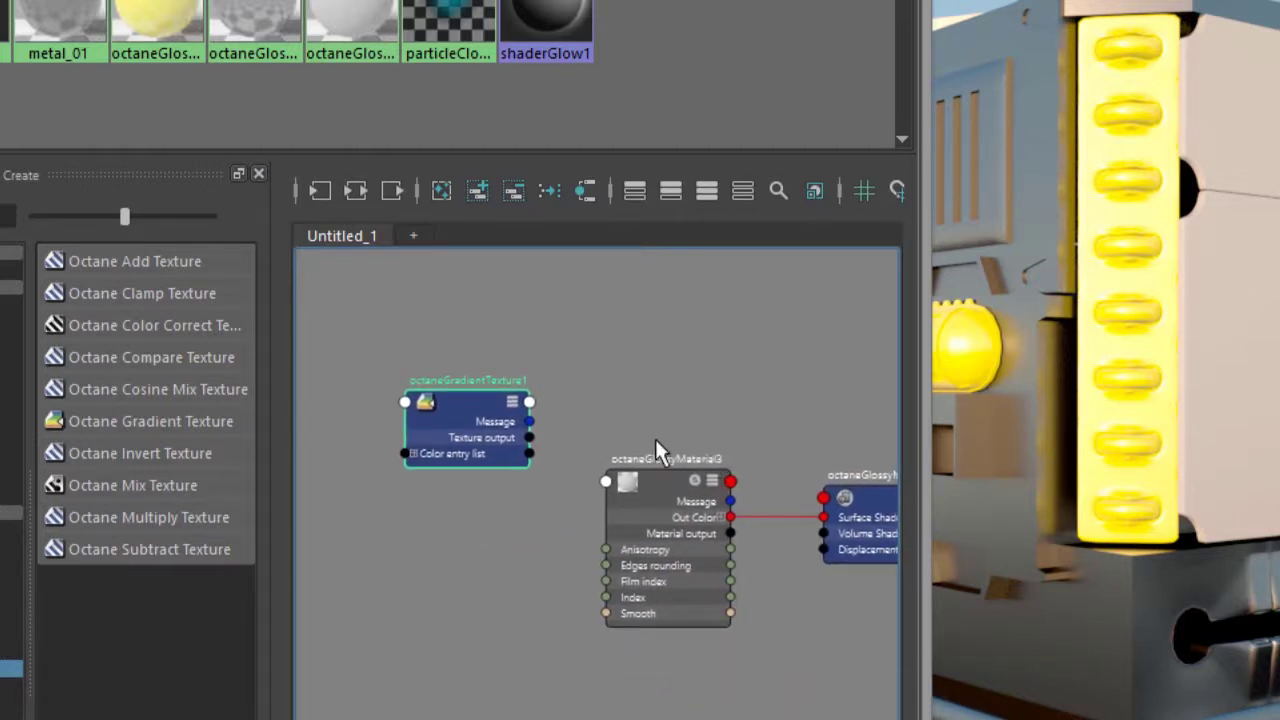
left_click(660, 511)
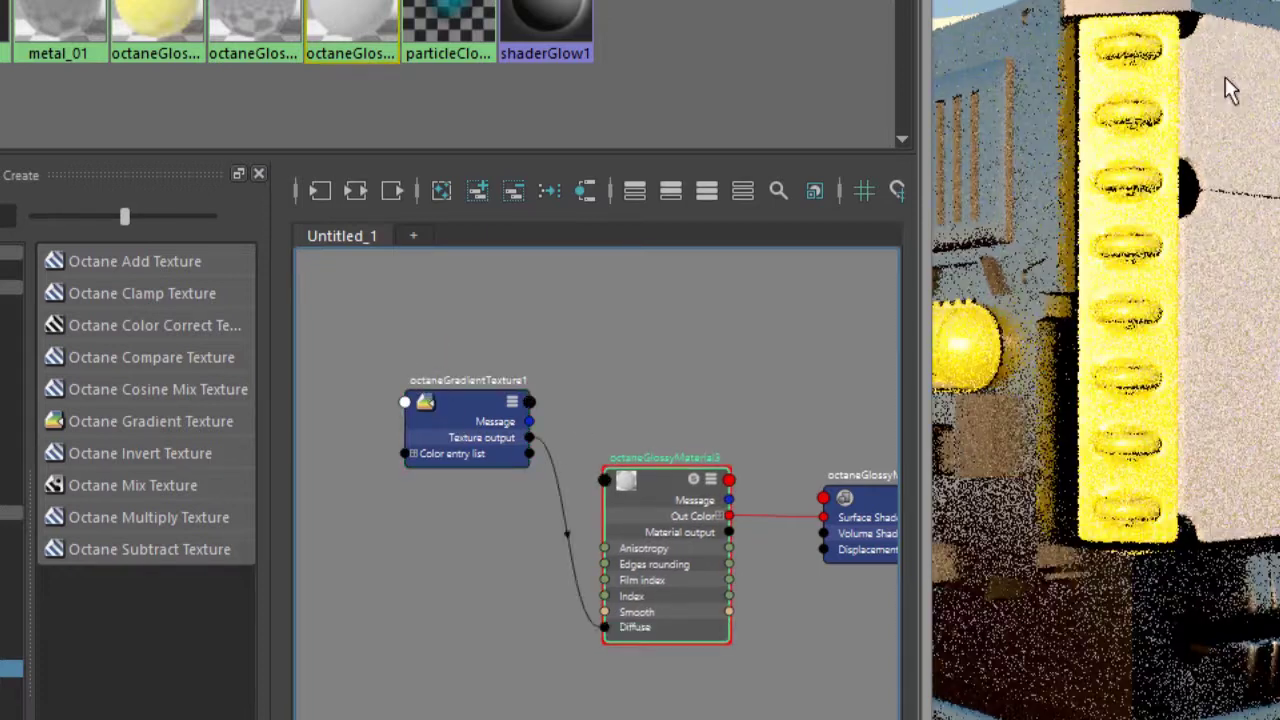
middle_click_drag(562, 548, 722, 560, "alt")
right_click_drag(625, 537, 705, 532, "alt")
left_click_drag(643, 389, 604, 537)
right_click_drag(525, 518, 700, 443, "alt")
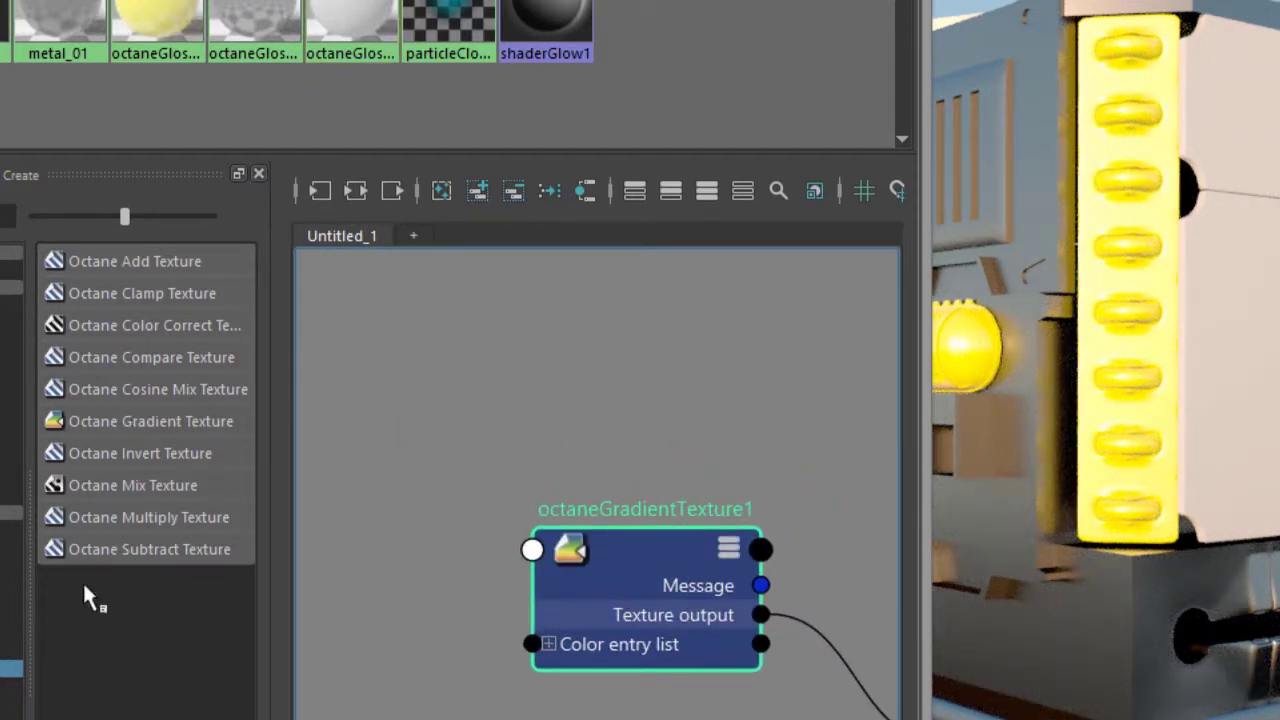
Step: Create an Octane Falloff Texture beside the gradient texture and assign it as the gradient's Input texture
left_click(6, 634)
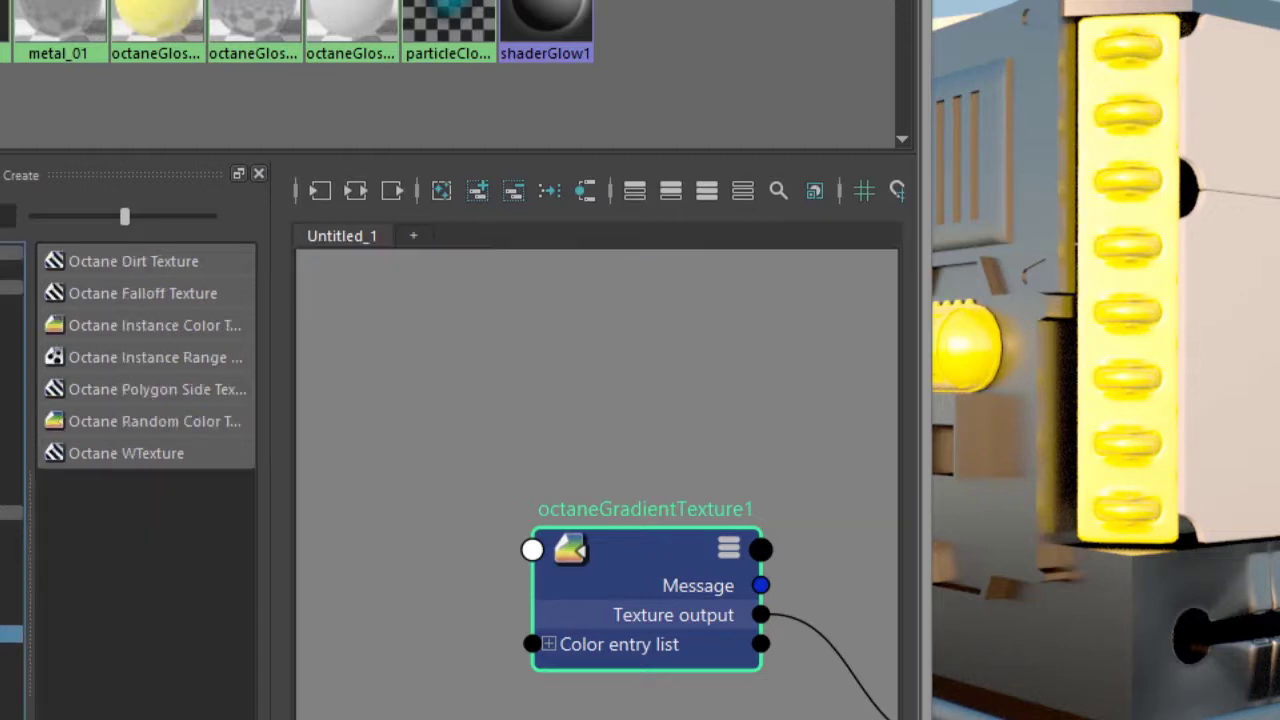
left_click(196, 292)
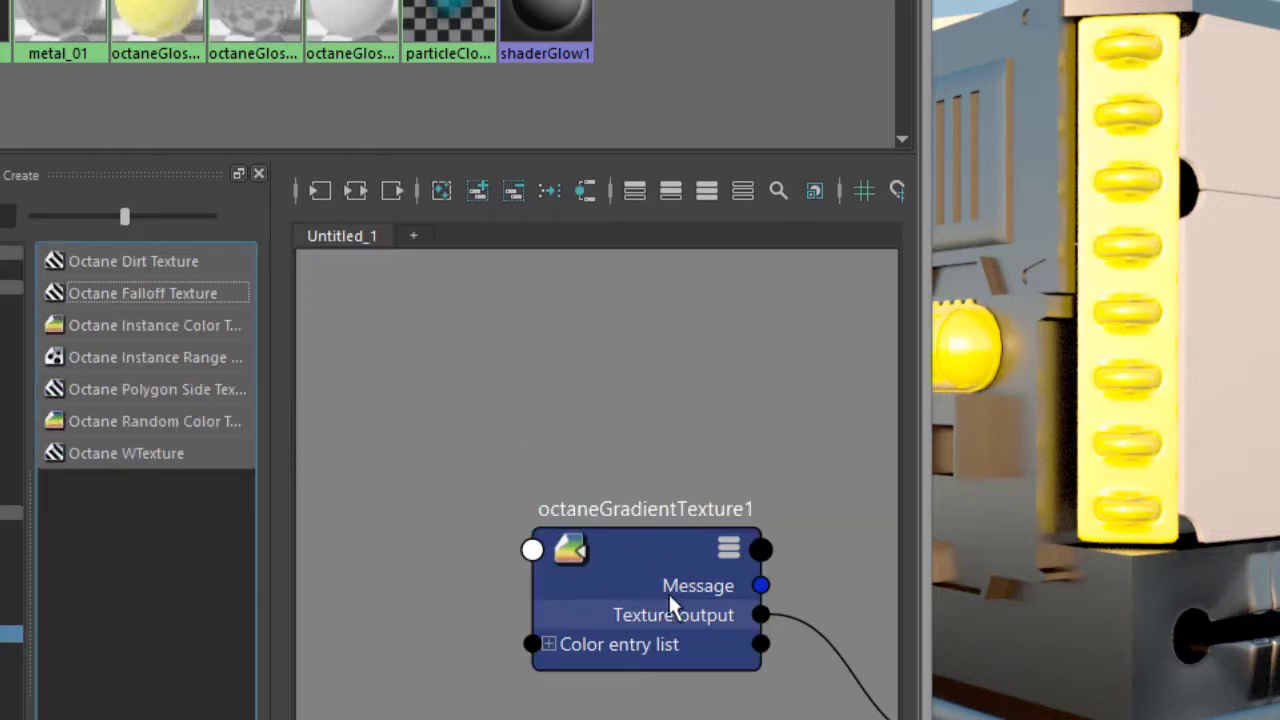
left_click_drag(608, 568, 428, 580)
left_click(630, 584)
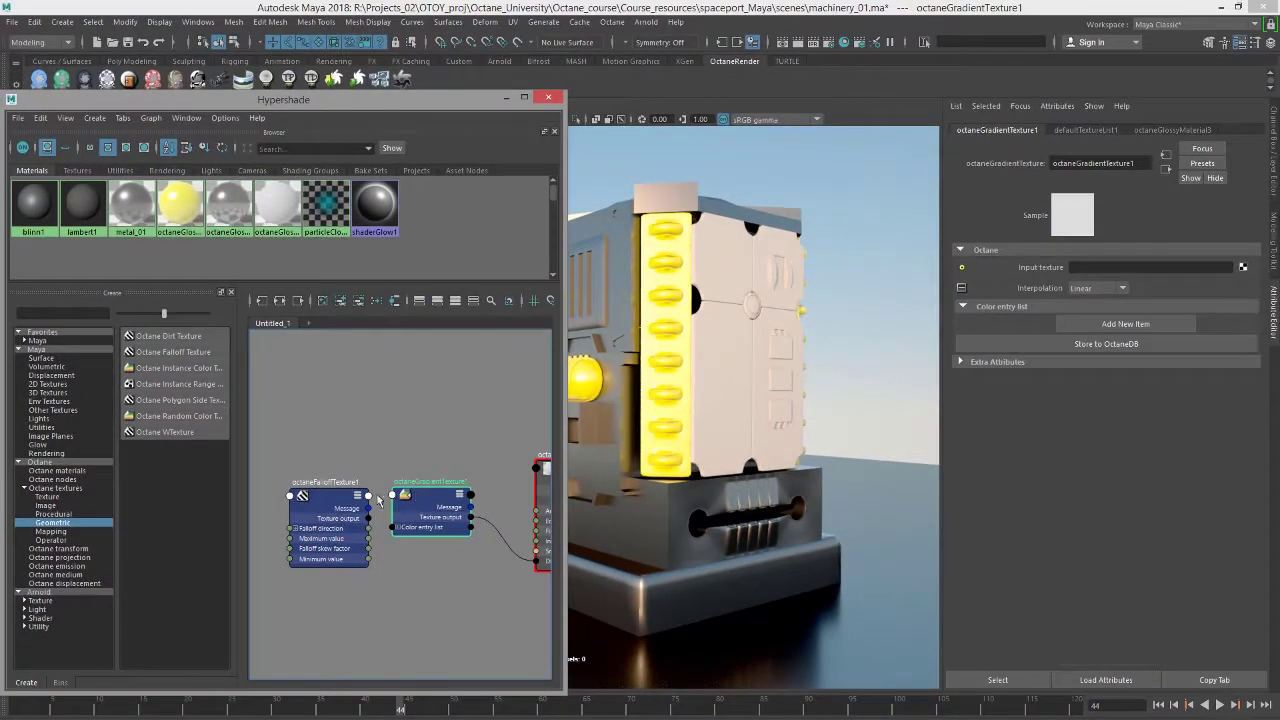
middle_click_drag(314, 502, 1050, 275)
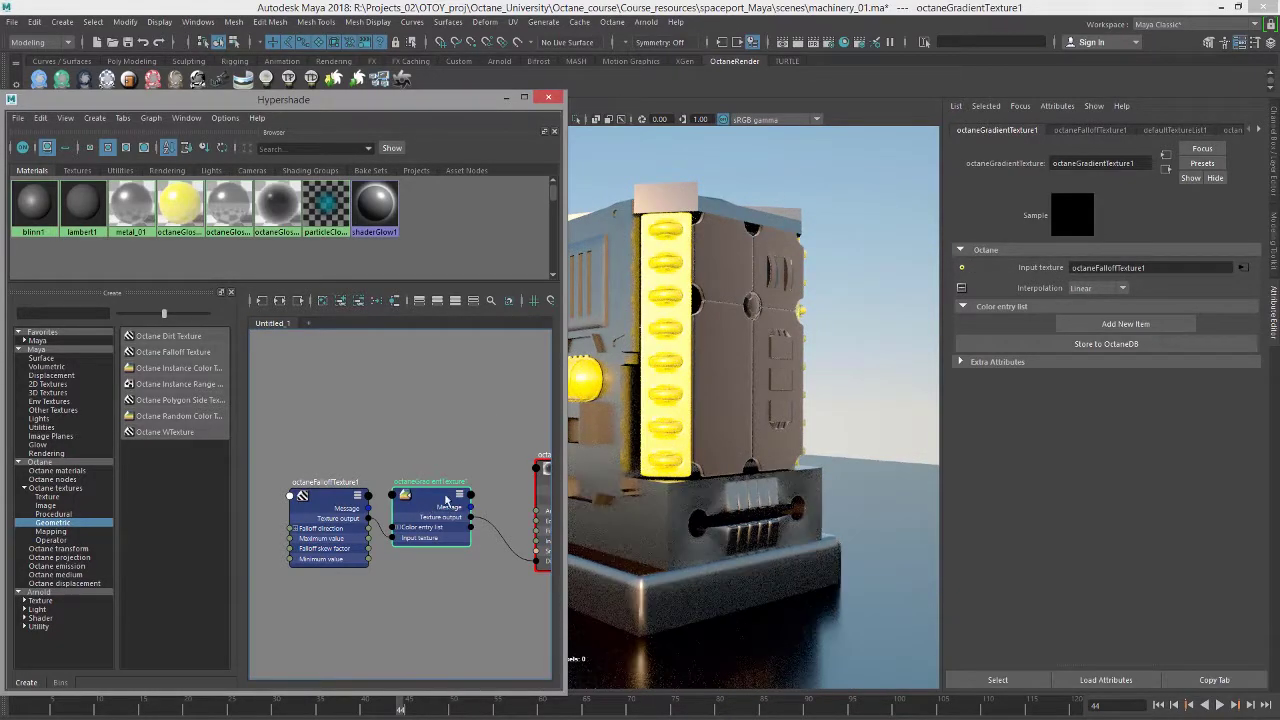
Step: Add three color entries to the gradient texture's Color entry list
left_click_drag(708, 355, 726, 370, "alt")
right_click_drag(726, 370, 812, 386, "alt")
middle_click_drag(812, 386, 682, 414, "alt")
left_click_drag(683, 420, 735, 423, "alt")
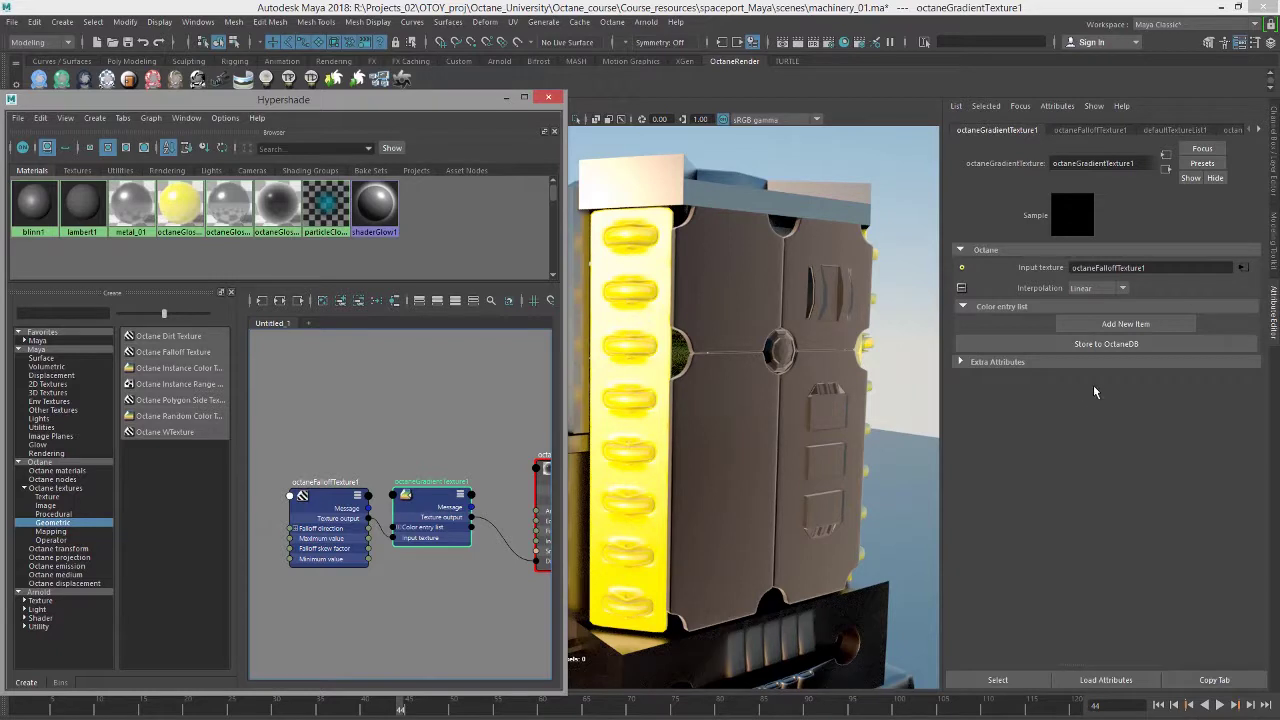
left_click(1102, 322)
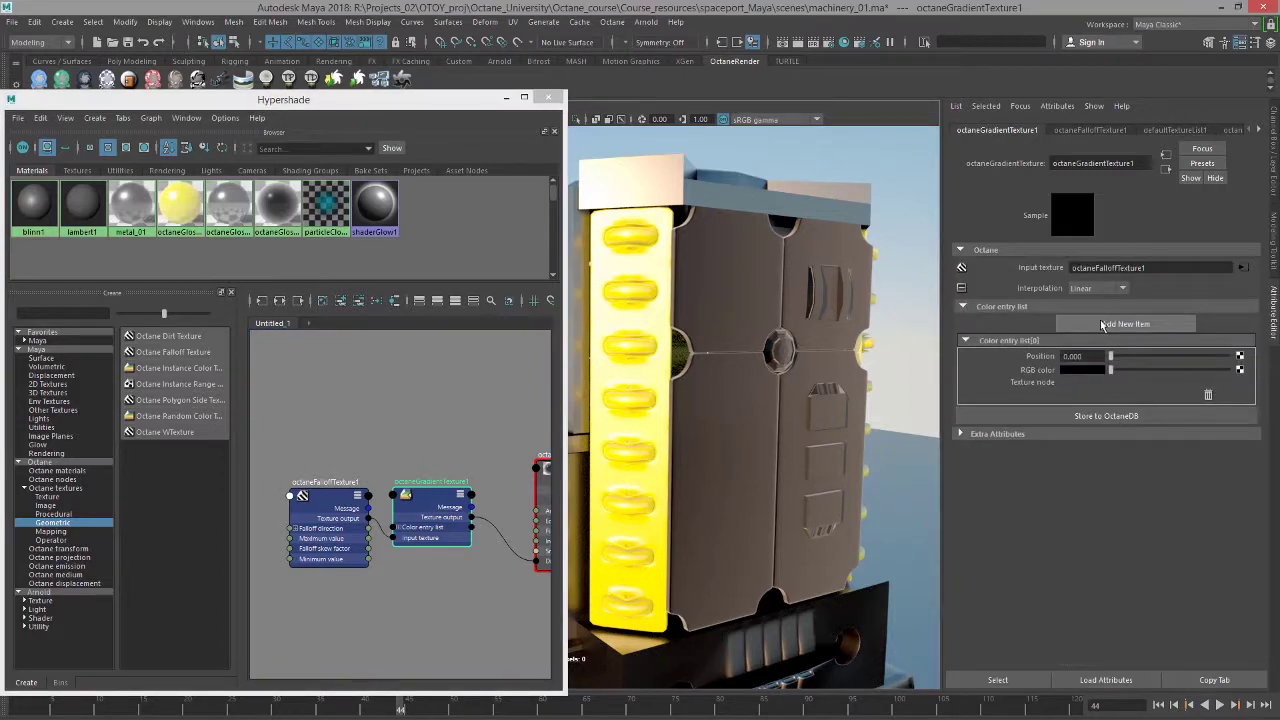
left_click(1102, 323)
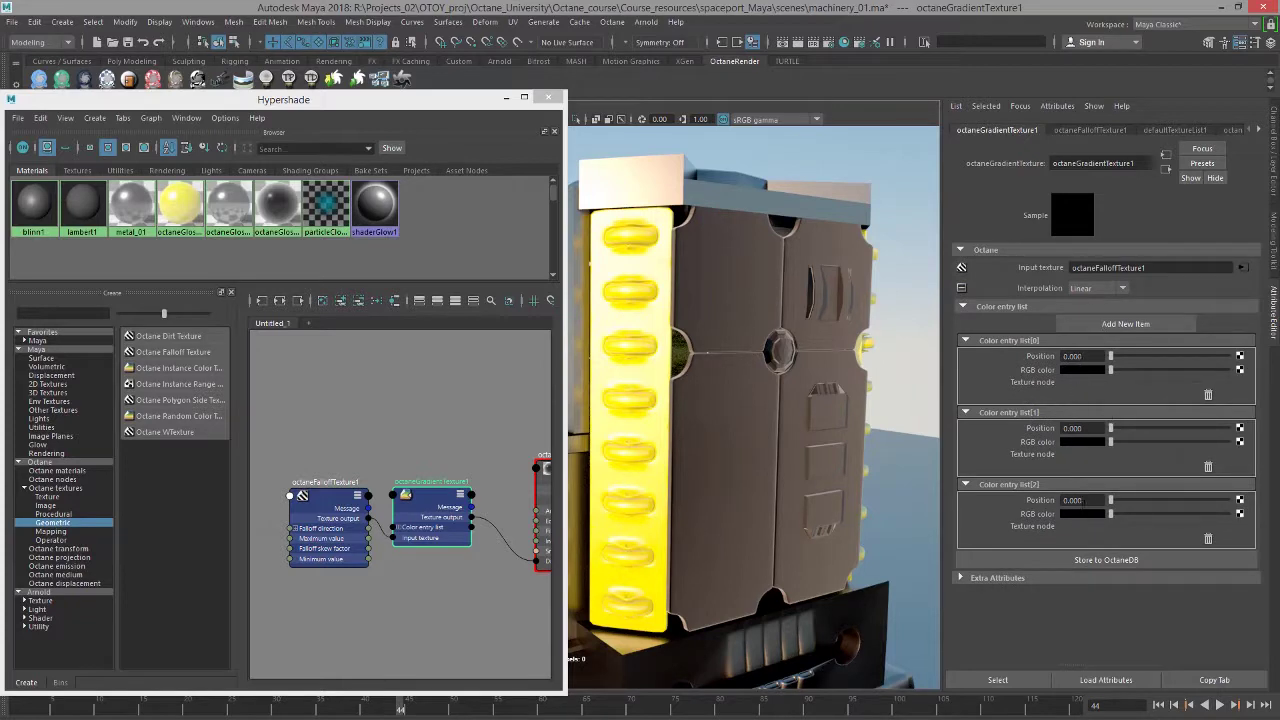
Step: Set the gradient's first color entry Position to 1 and the second to 0.5, leaving the third at 0
left_click(1080, 357)
type("1")
key("Return")
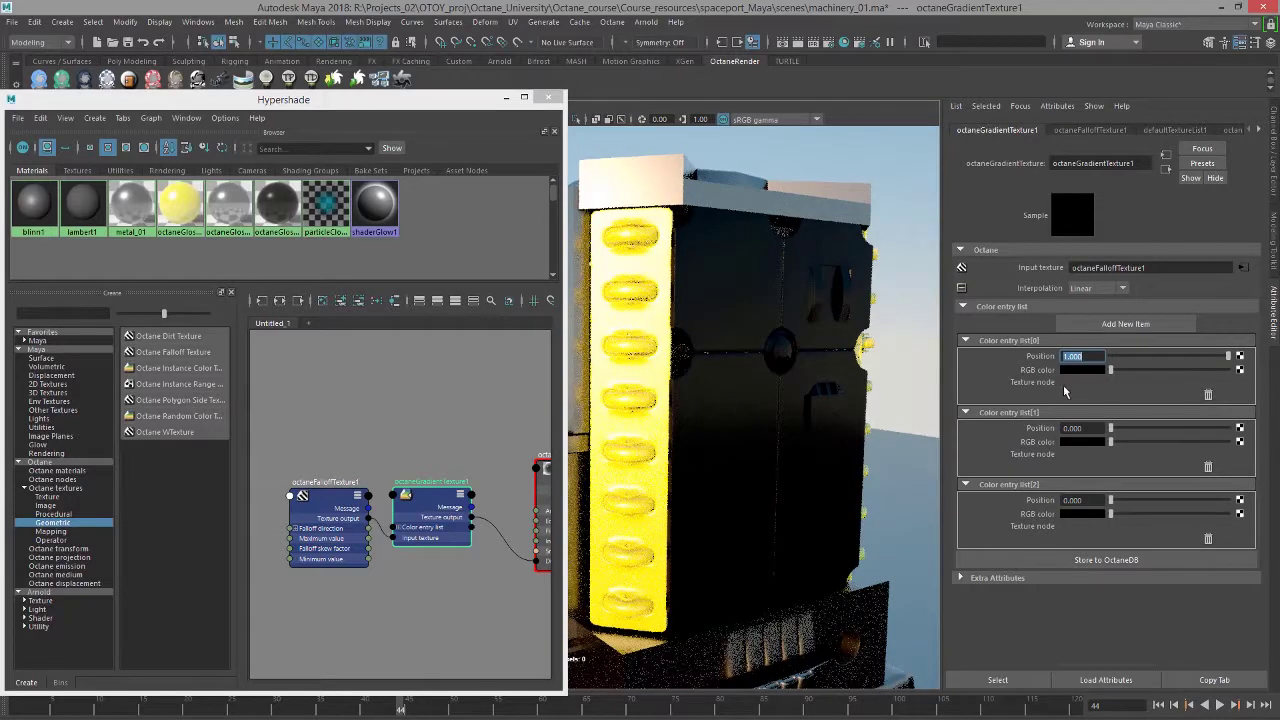
key("Tab")
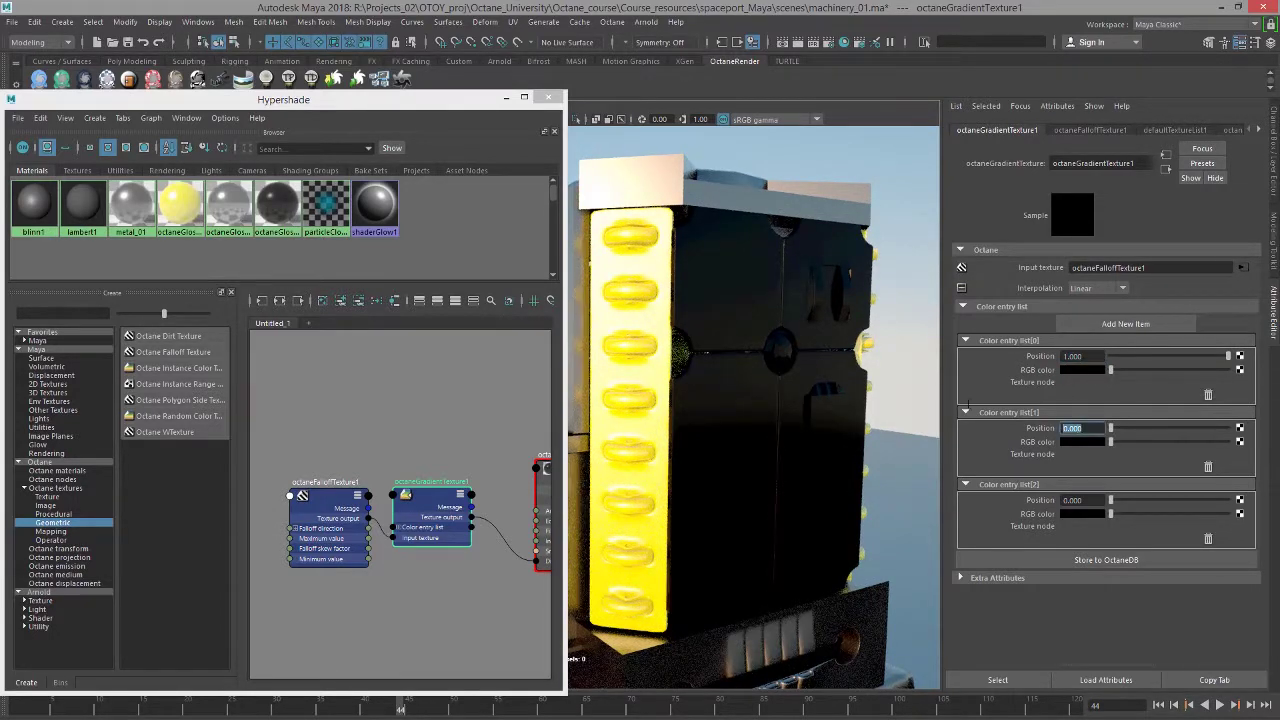
type("0.5")
key("Return")
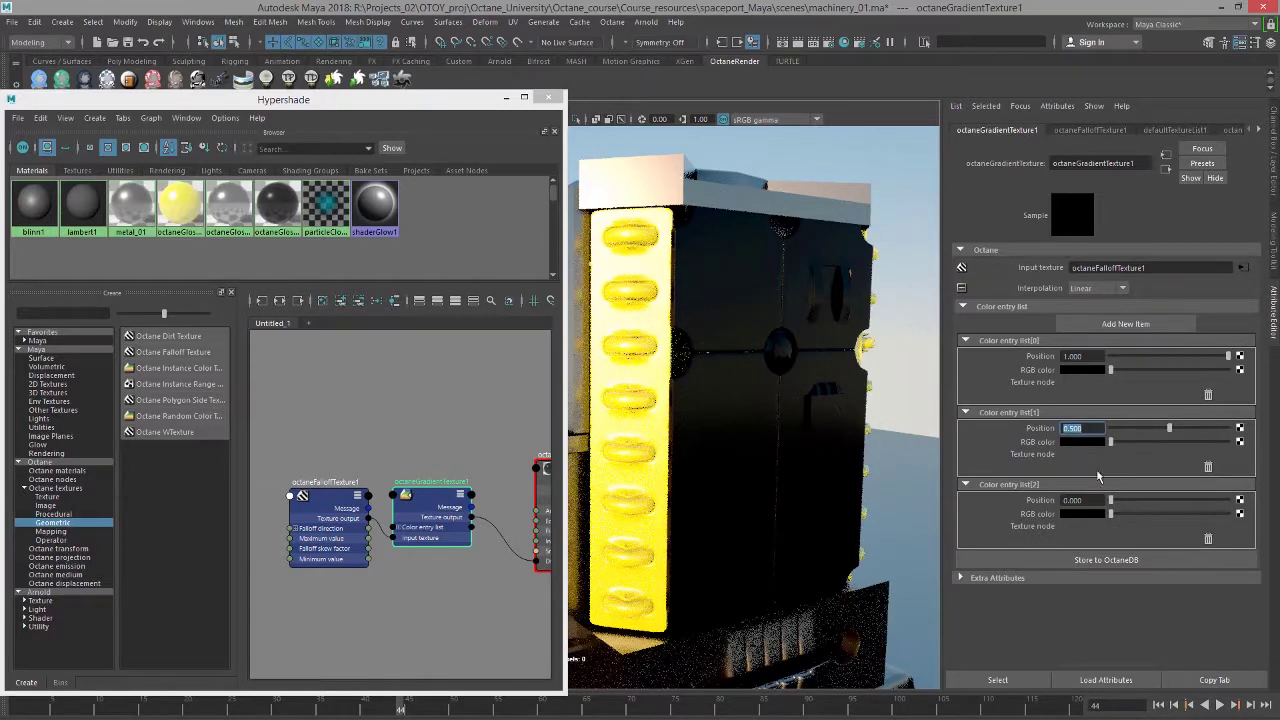
left_click_drag(1094, 499, 1051, 507)
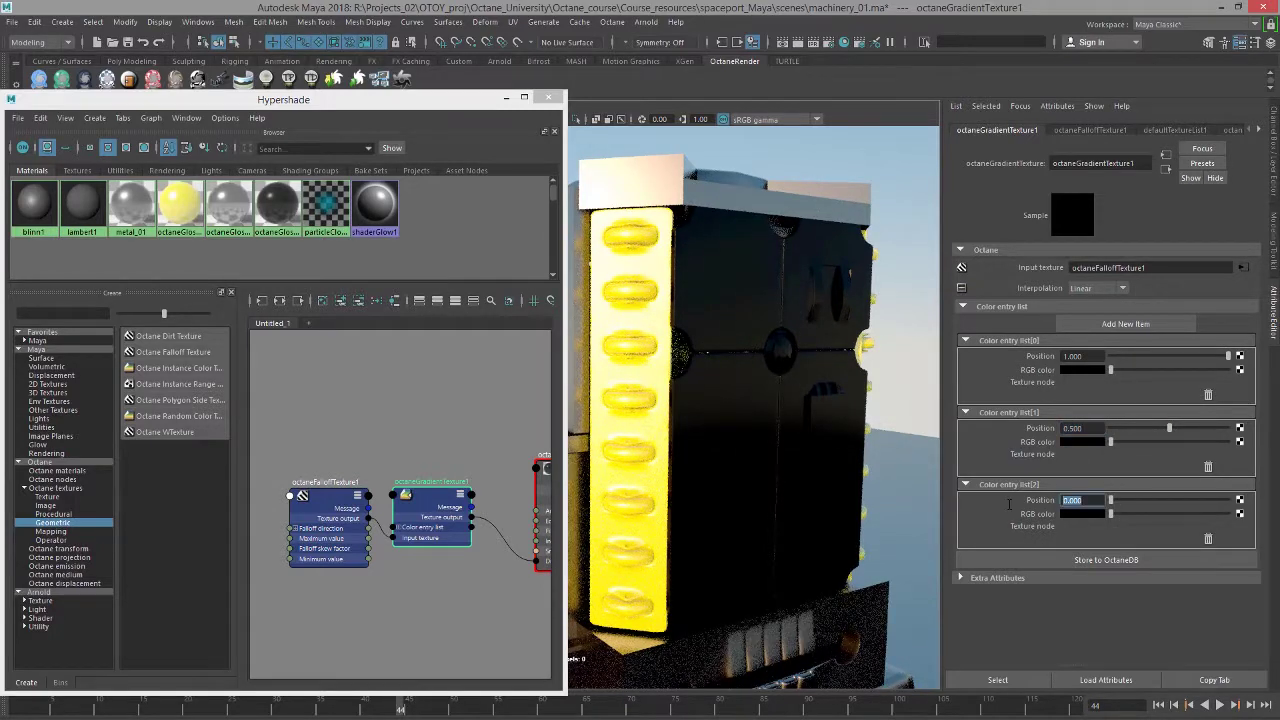
Step: Set the gradient's color entries to red for the first, green for the second and blue for the third
left_click(1084, 370)
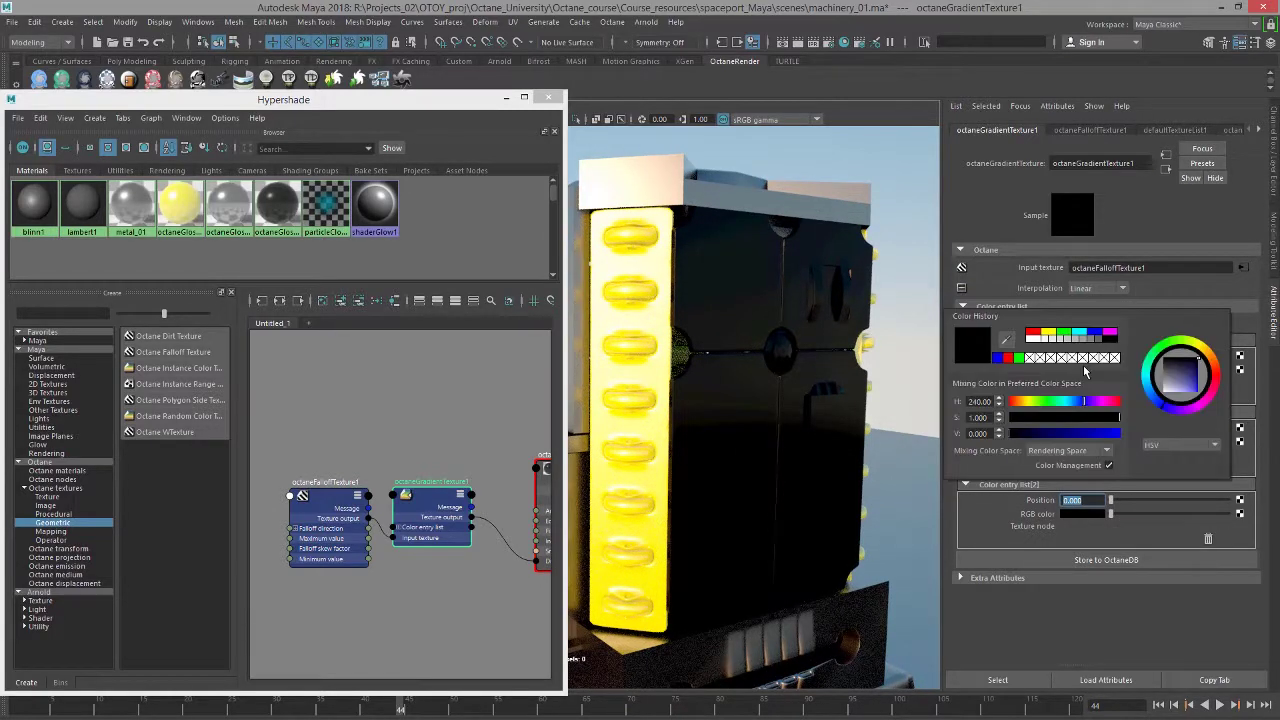
left_click(1010, 358)
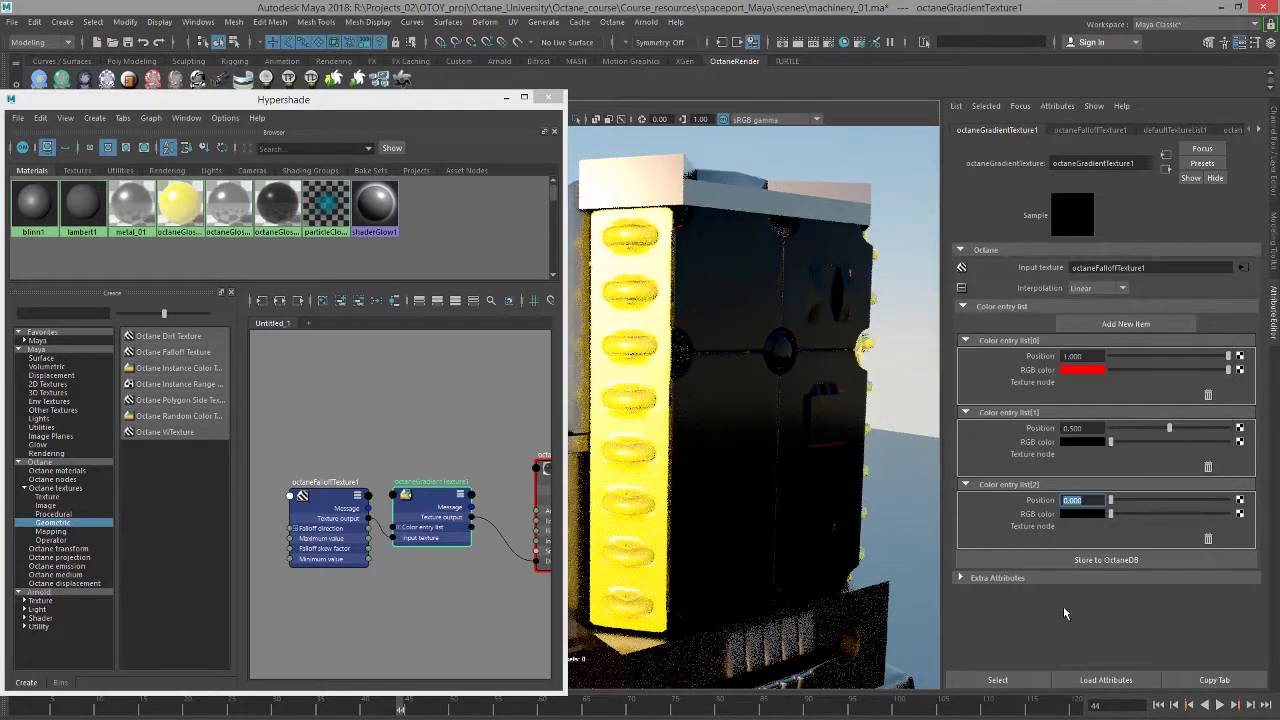
left_click(1082, 441)
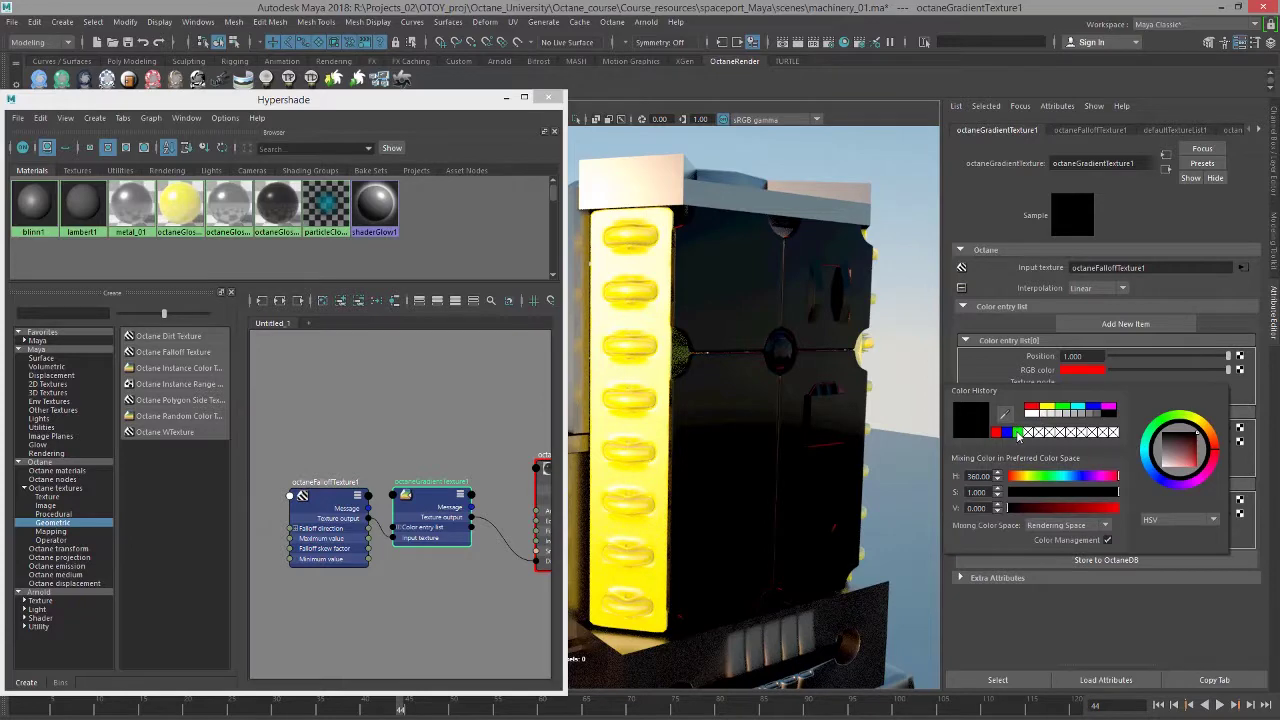
left_click(1017, 433)
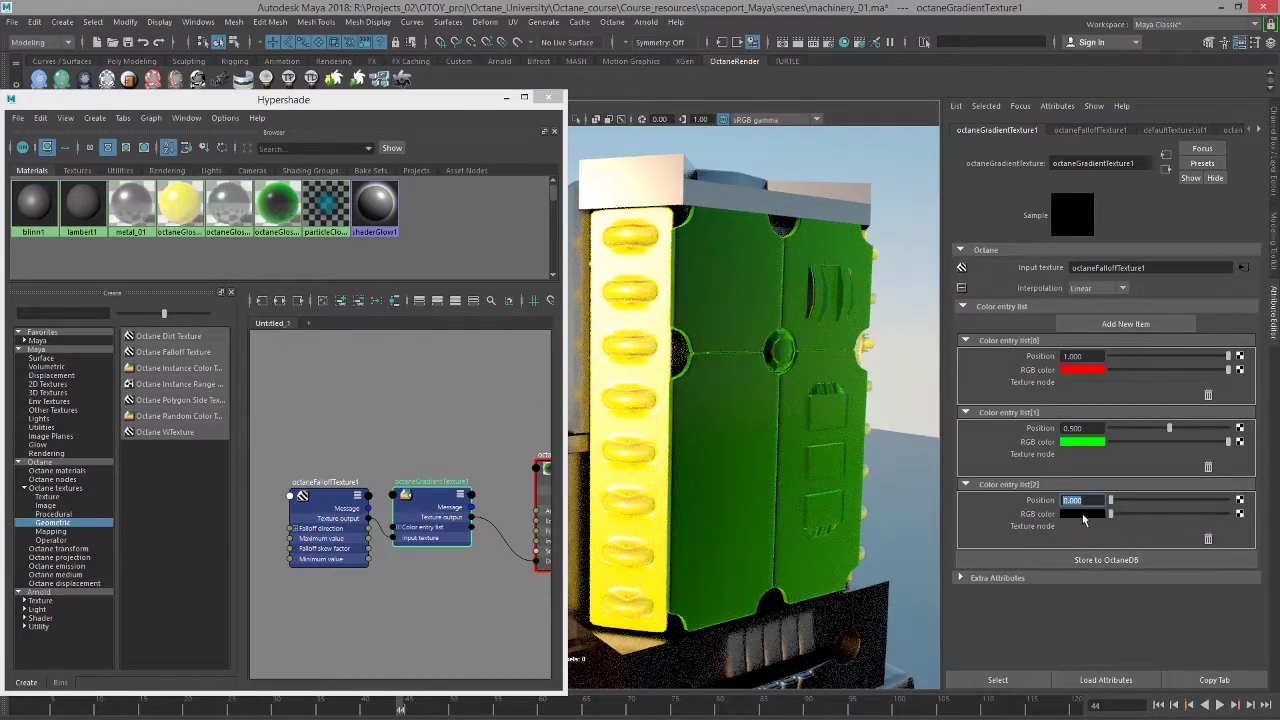
left_click(1083, 515)
left_click(1020, 506)
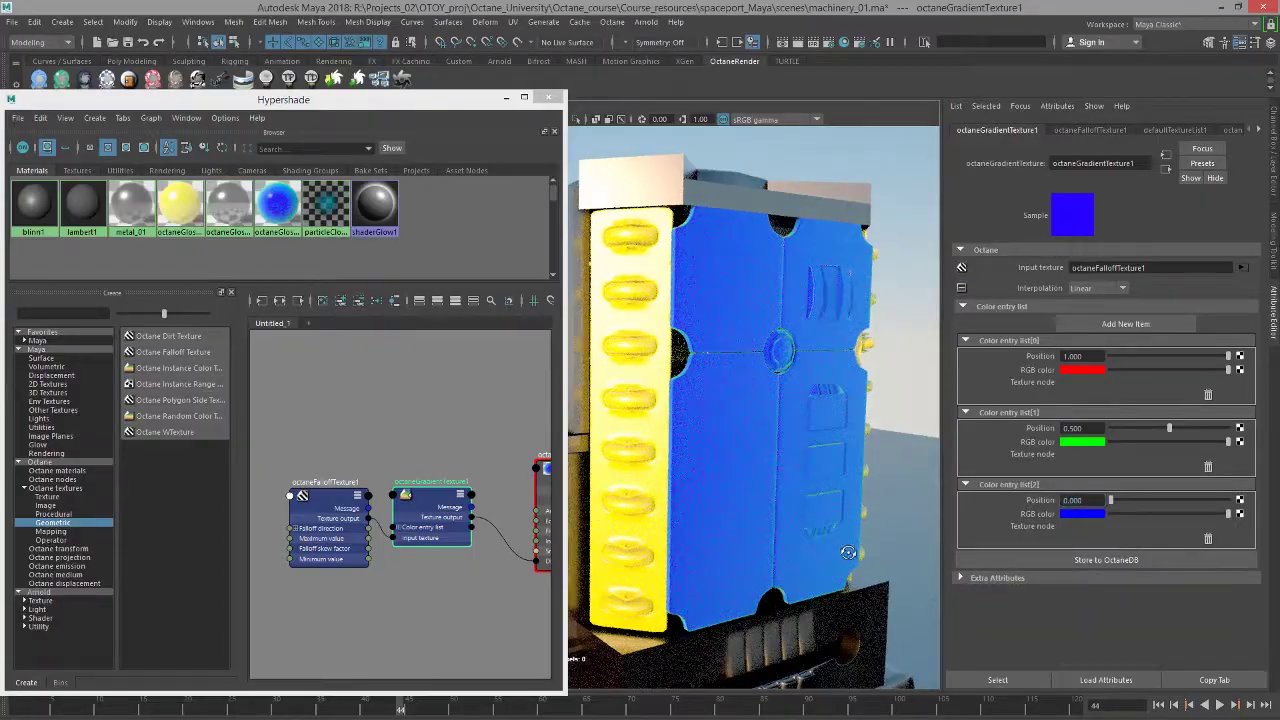
Step: Examine the falloff, gradient and glossy material connections and how the gradient colors the front panel from different angles
mouse_move(848, 552)
left_mouse_down("alt")
mouse_move(808, 538)
mouse_move(832, 600)
mouse_move(867, 549)
left_mouse_up("alt")
left_click(324, 497)
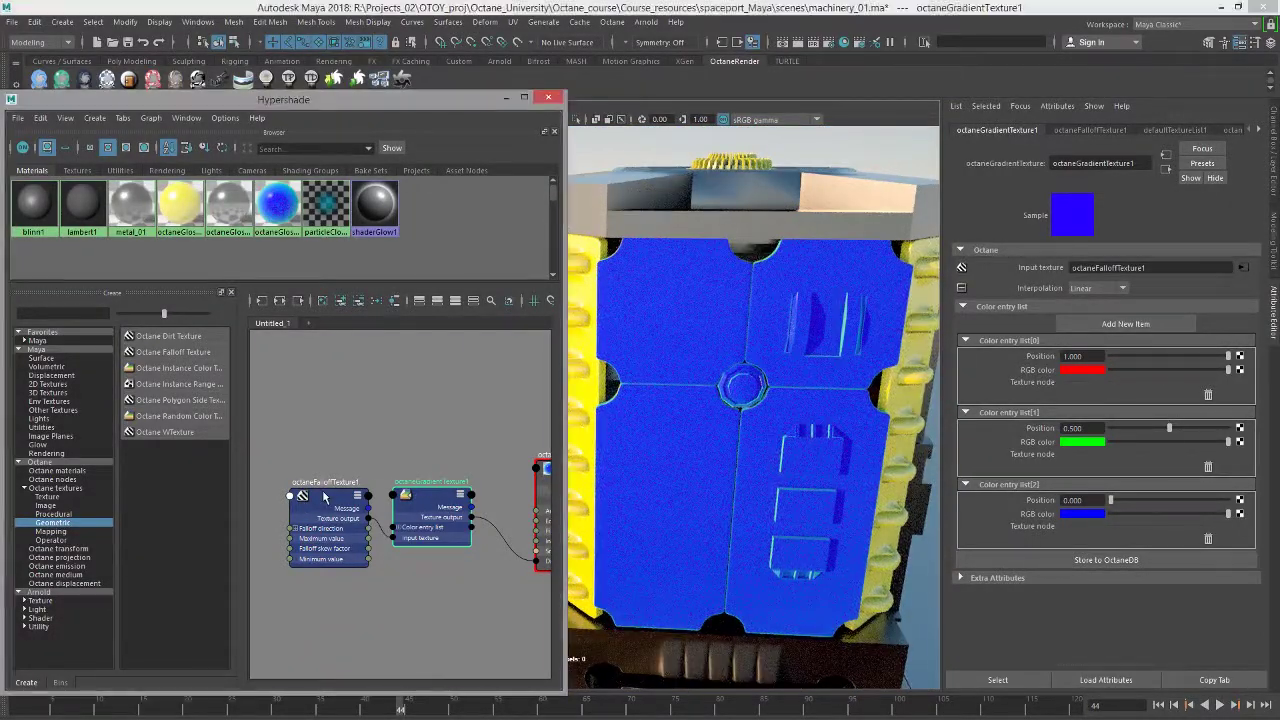
left_click_drag(433, 496, 429, 497)
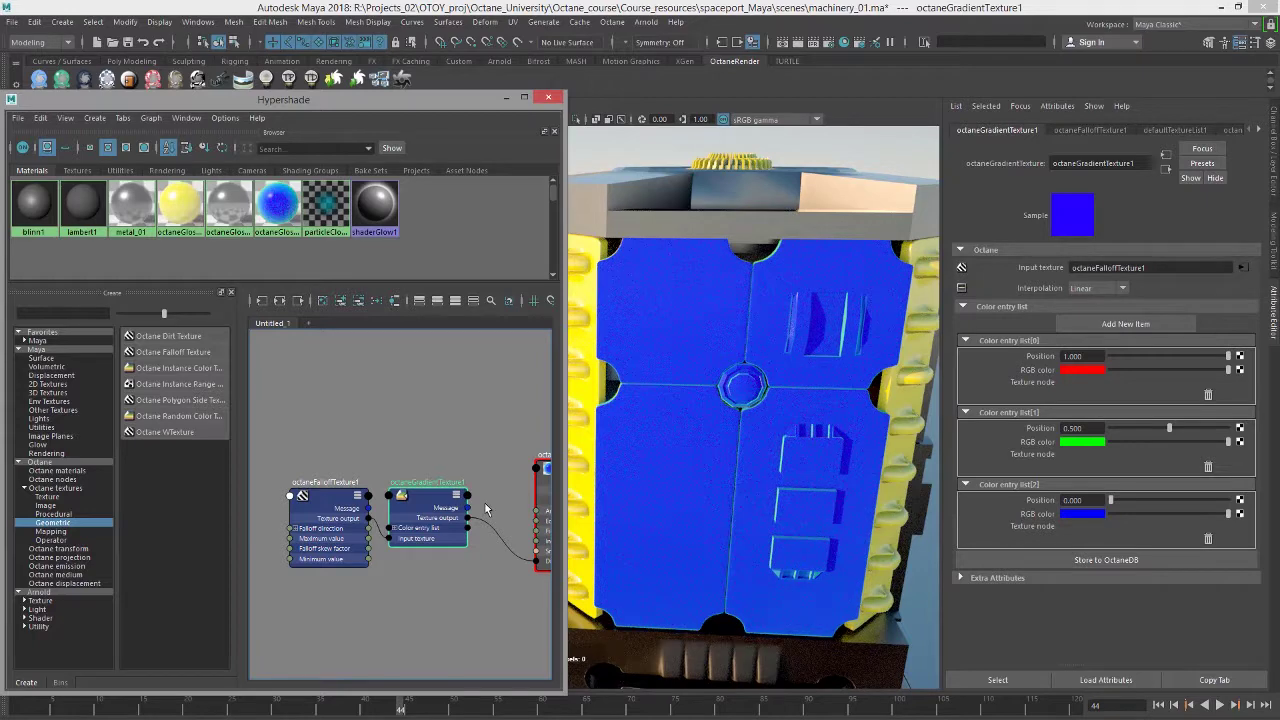
middle_click_drag(510, 516, 426, 534, "alt")
left_click(488, 500)
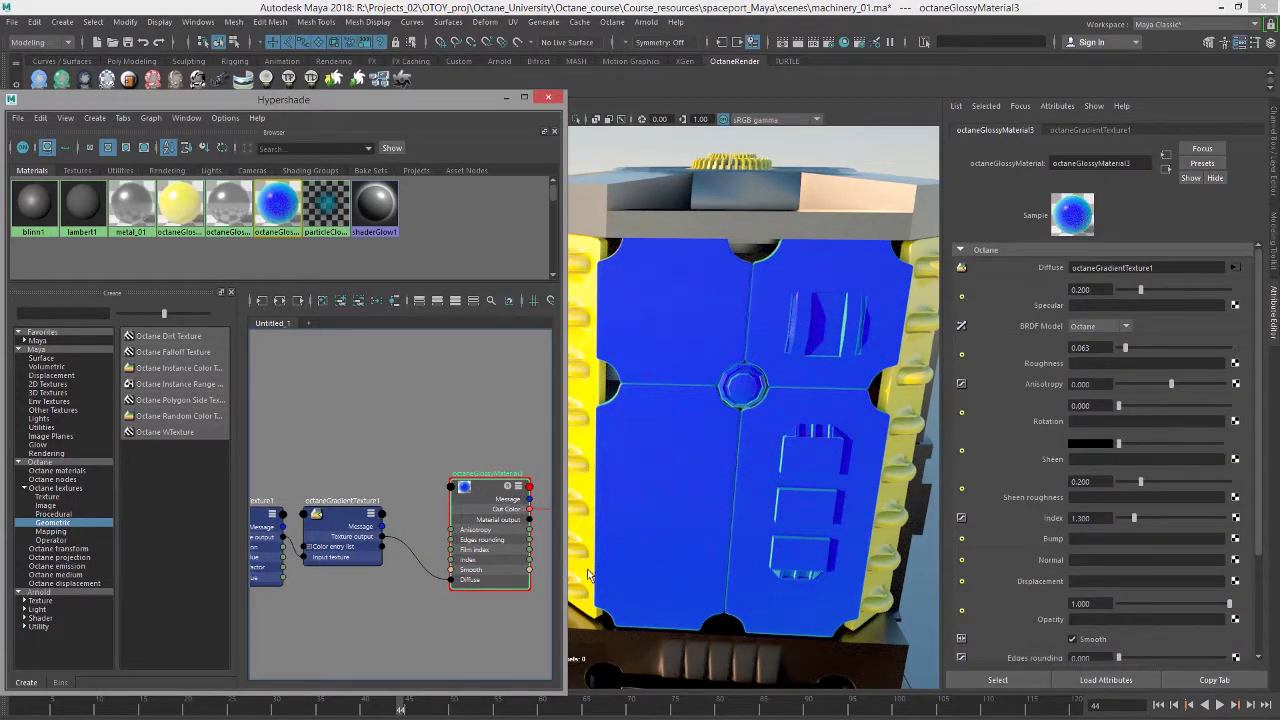
left_click(343, 522)
middle_click_drag(392, 597, 408, 569, "alt")
left_click_drag(698, 533, 760, 540, "alt")
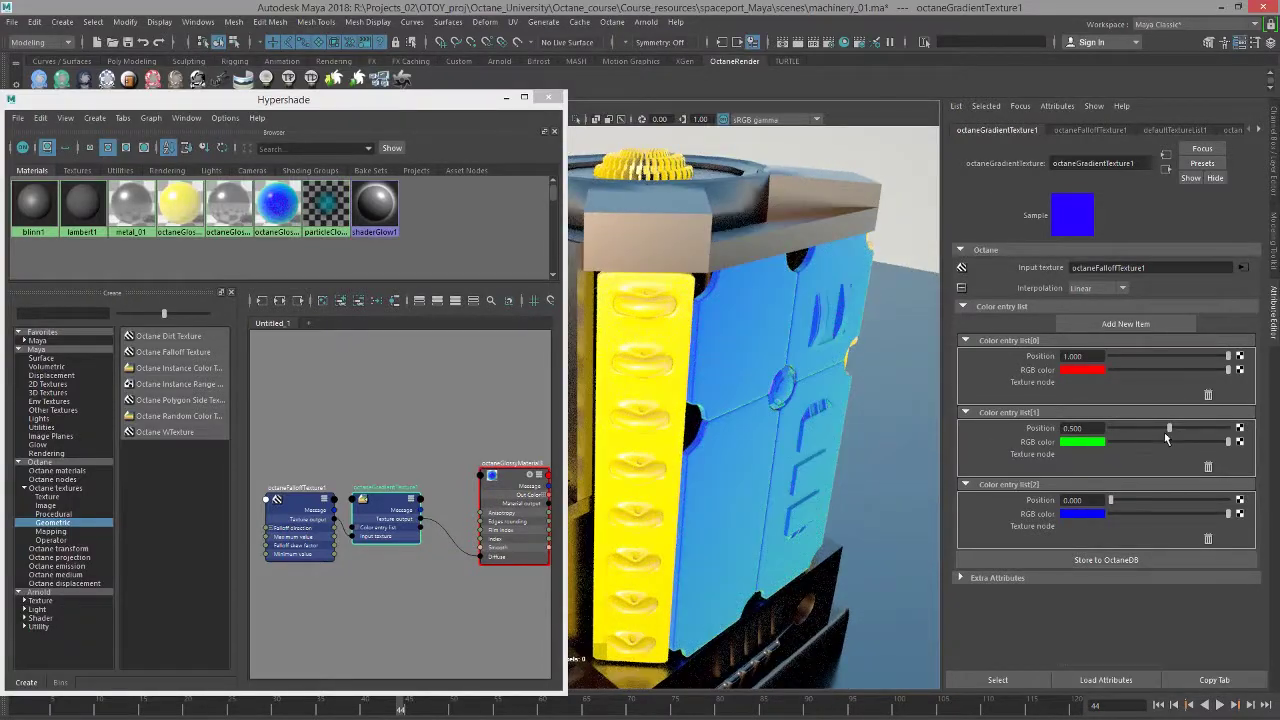
Step: Lower the red color entry's Position to about 0.195 and the green entry's to about 0.063
left_click_drag(1166, 428, 1136, 428)
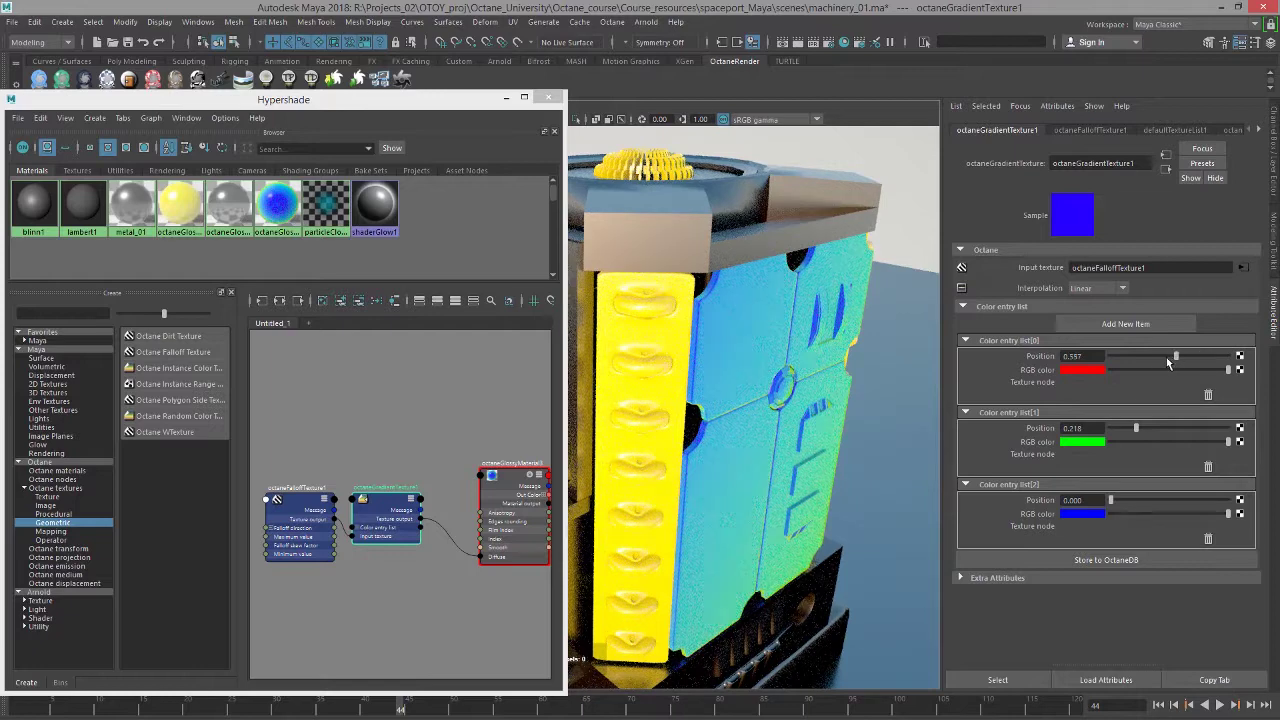
left_click(1162, 356)
left_click_drag(1138, 430, 1118, 430)
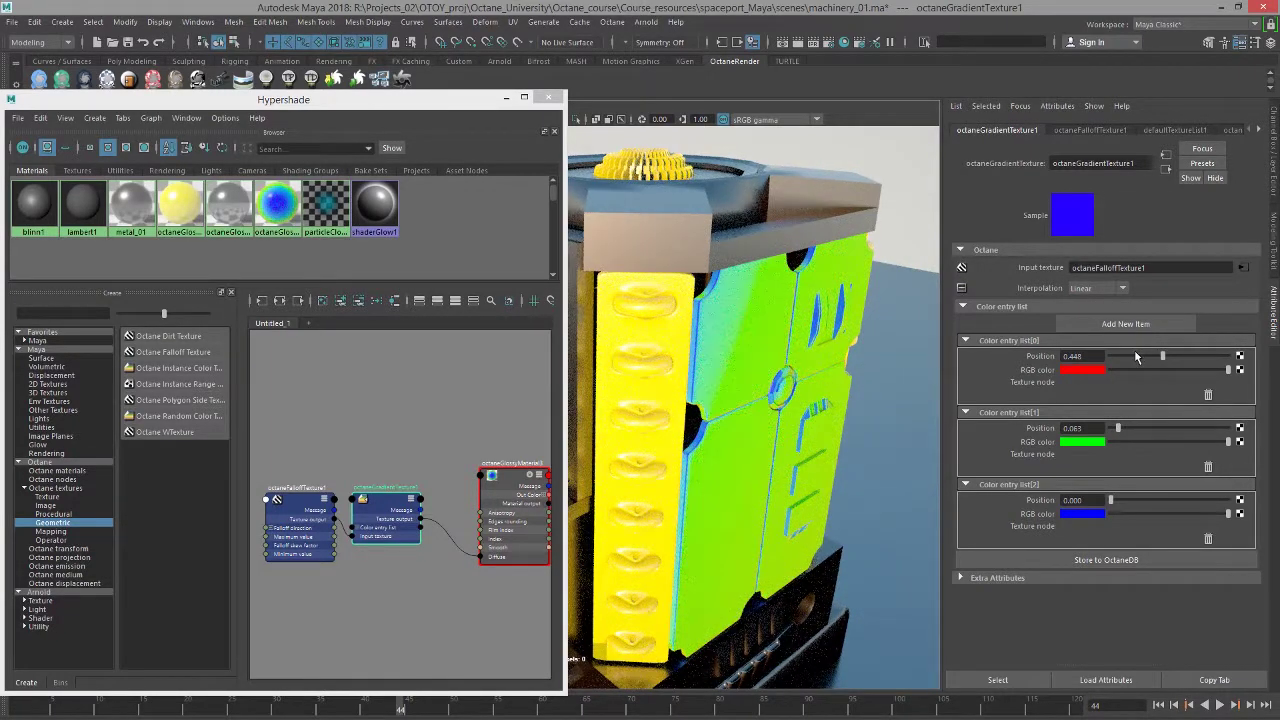
left_click_drag(1157, 354, 1133, 355)
left_click_drag(805, 449, 712, 420, "alt")
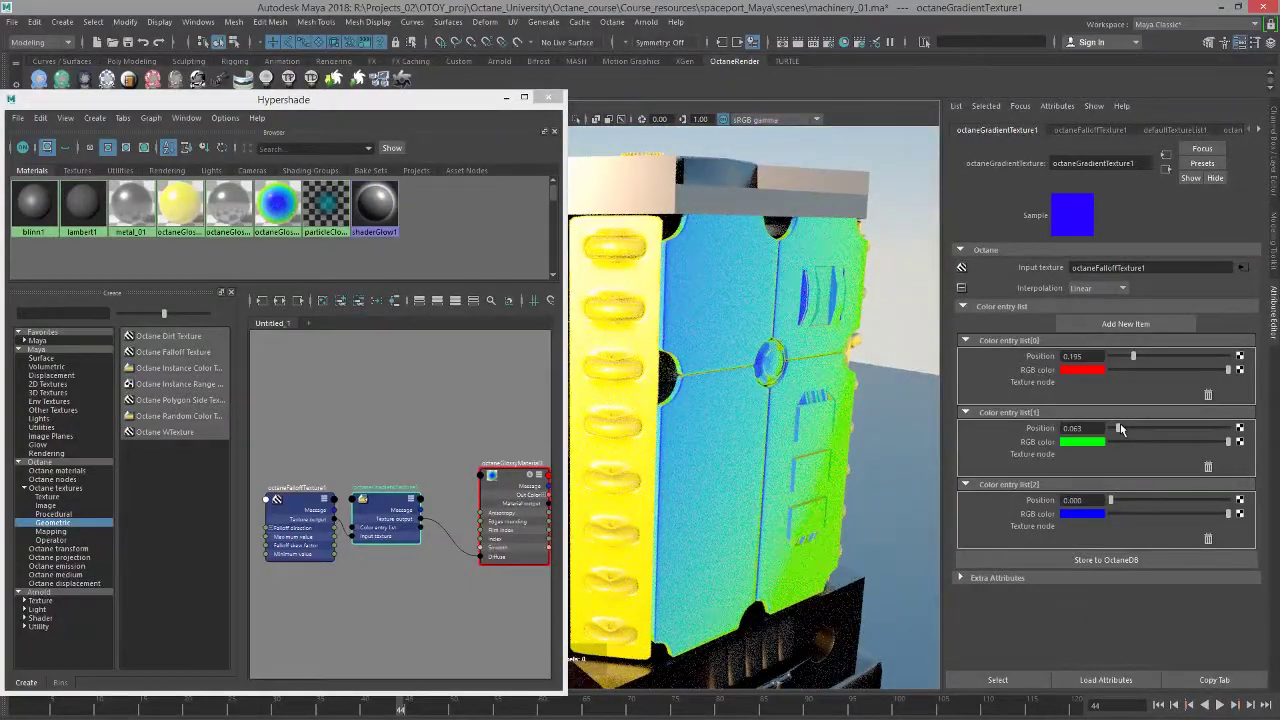
Step: Restore the red color entry's Position to 1 and the green entry's to 0.5
left_click_drag(1118, 428, 1160, 428)
left_click_drag(1134, 356, 1230, 358)
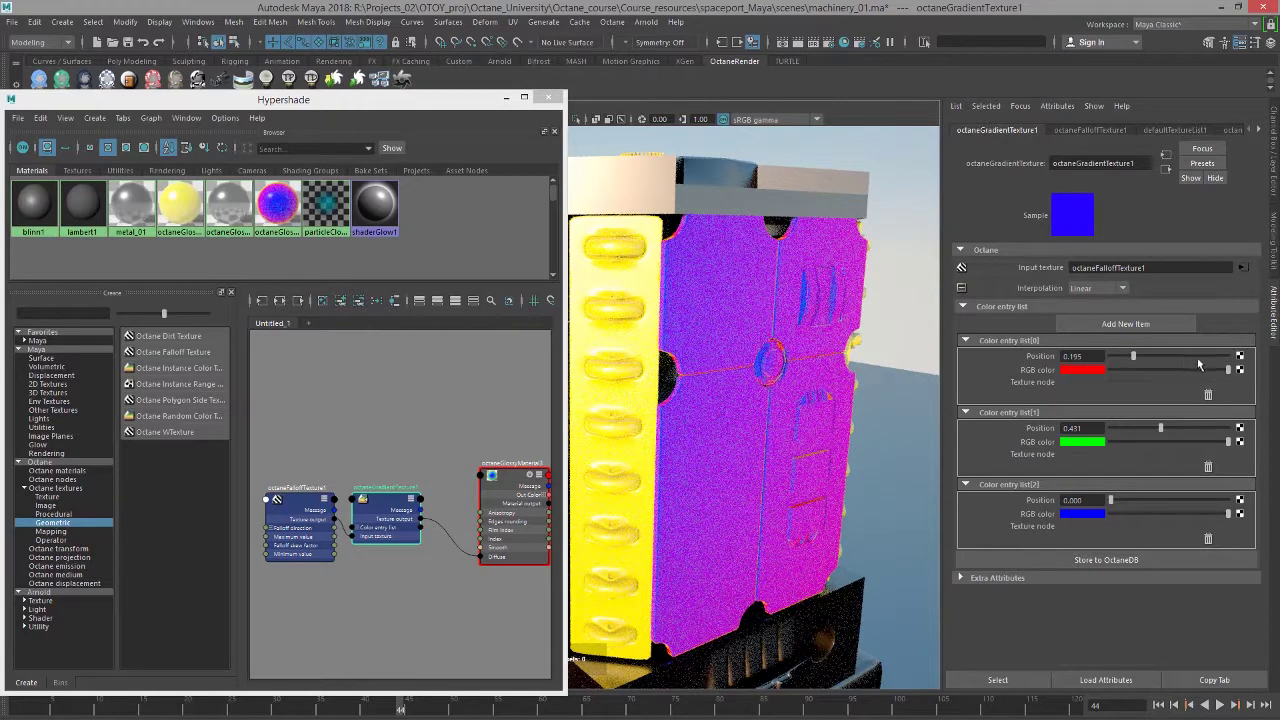
left_click_drag(1155, 428, 1151, 428)
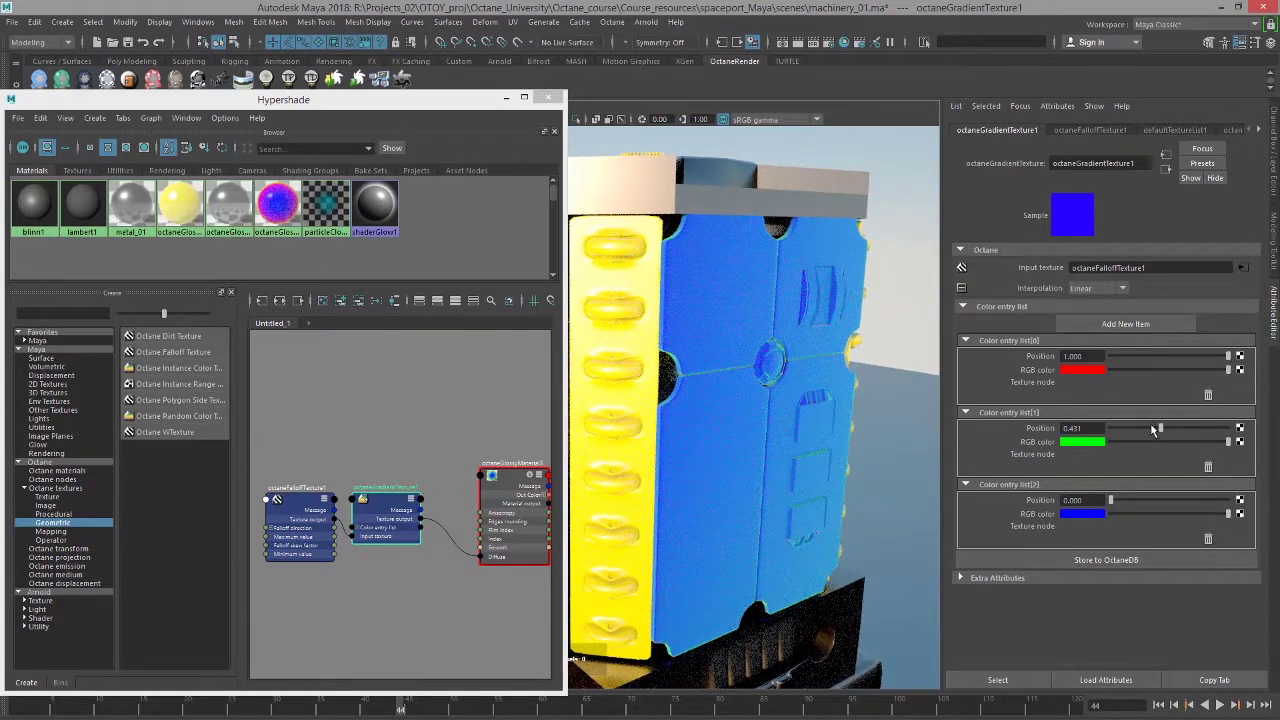
Step: Reduce the falloff texture's Falloff skew factor to about 2.495, keeping its Maximum value at 1
left_click(293, 508)
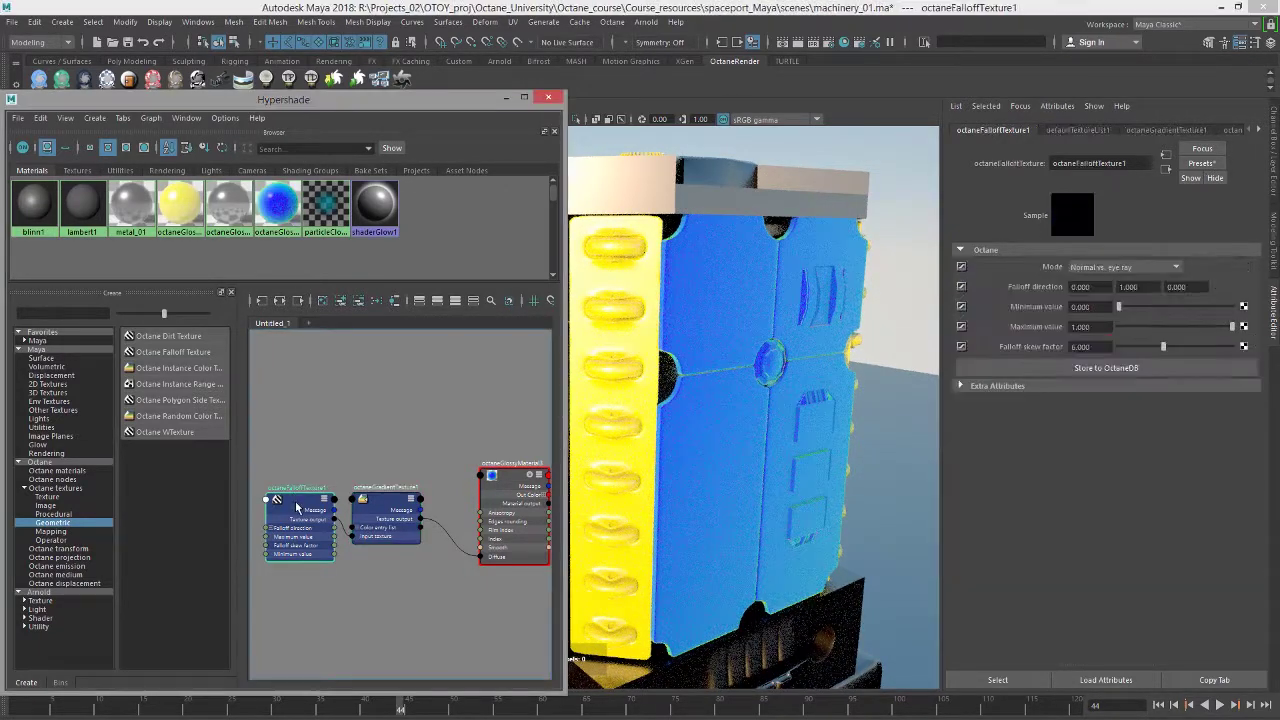
left_click_drag(797, 450, 763, 452, "alt")
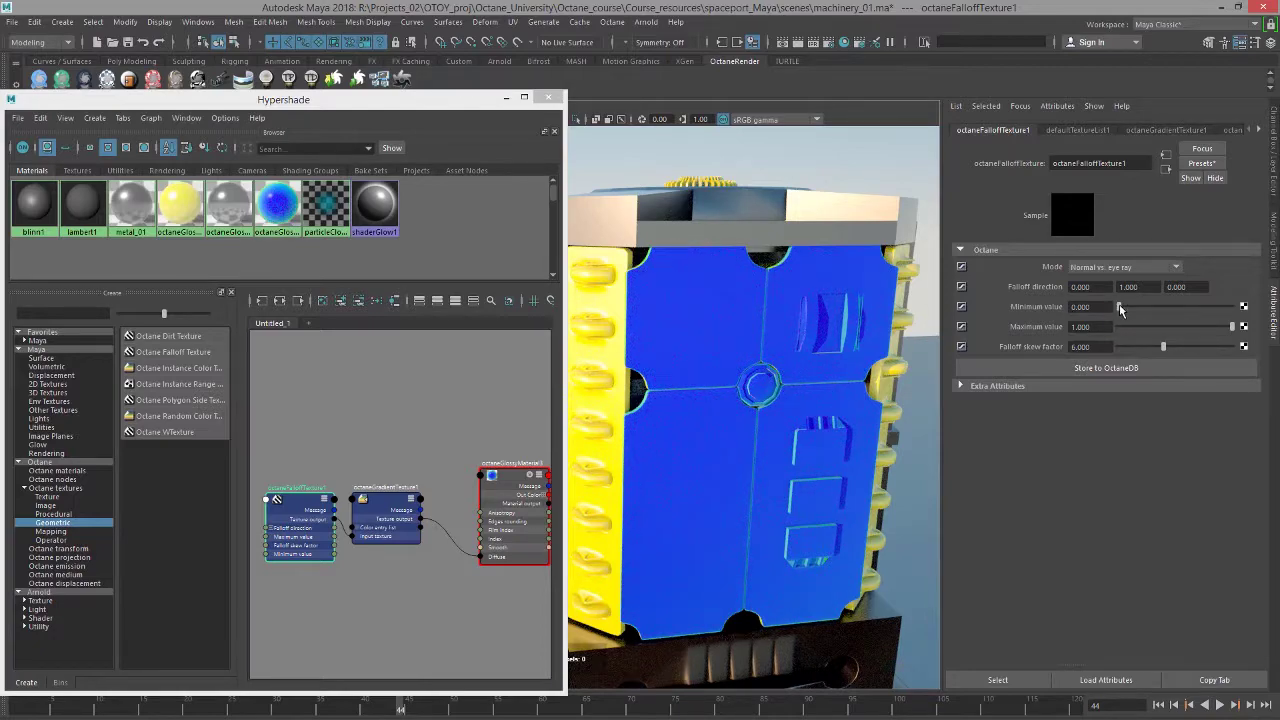
mouse_move(1154, 342)
left_mouse_down()
mouse_move(1142, 344)
mouse_move(1212, 348)
mouse_move(1137, 352)
left_mouse_up()
mouse_move(1232, 326)
left_mouse_down()
mouse_move(1151, 339)
mouse_move(1236, 330)
left_mouse_up()
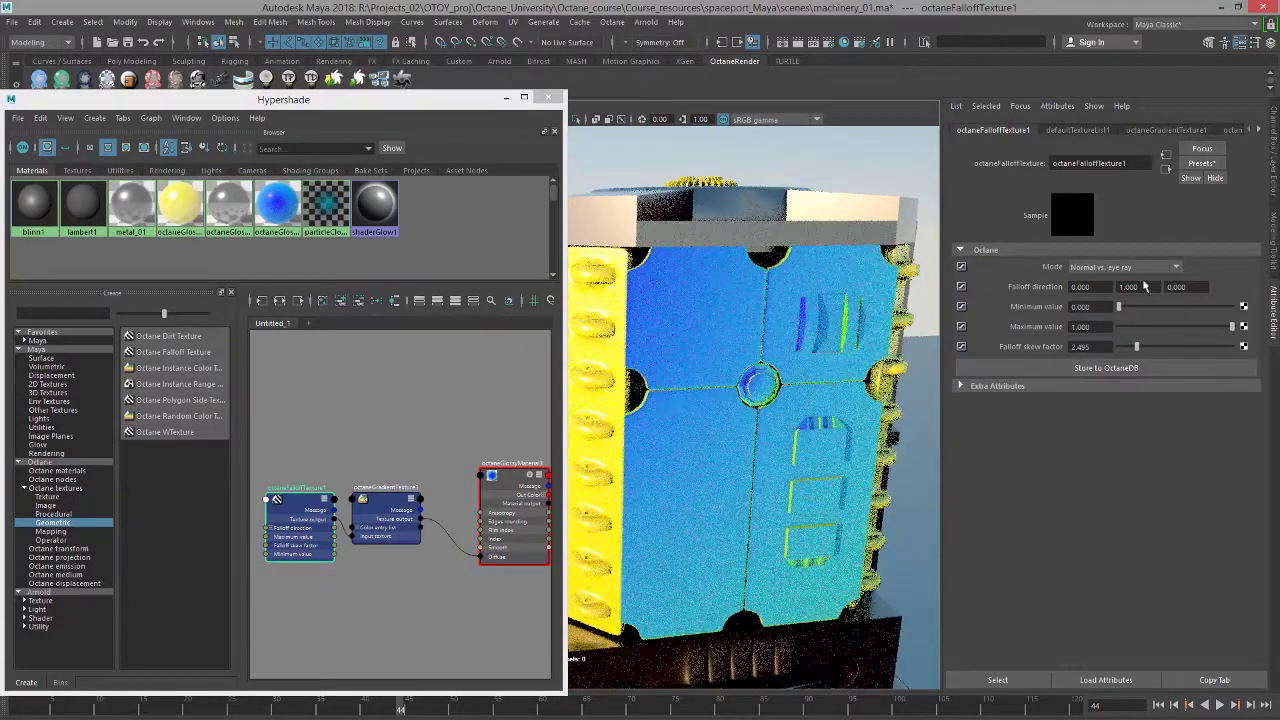
Step: Set the falloff texture's Mode to Normal vs. vector 90deg and its Falloff direction to 0.5, 0, 1
left_click(1096, 270)
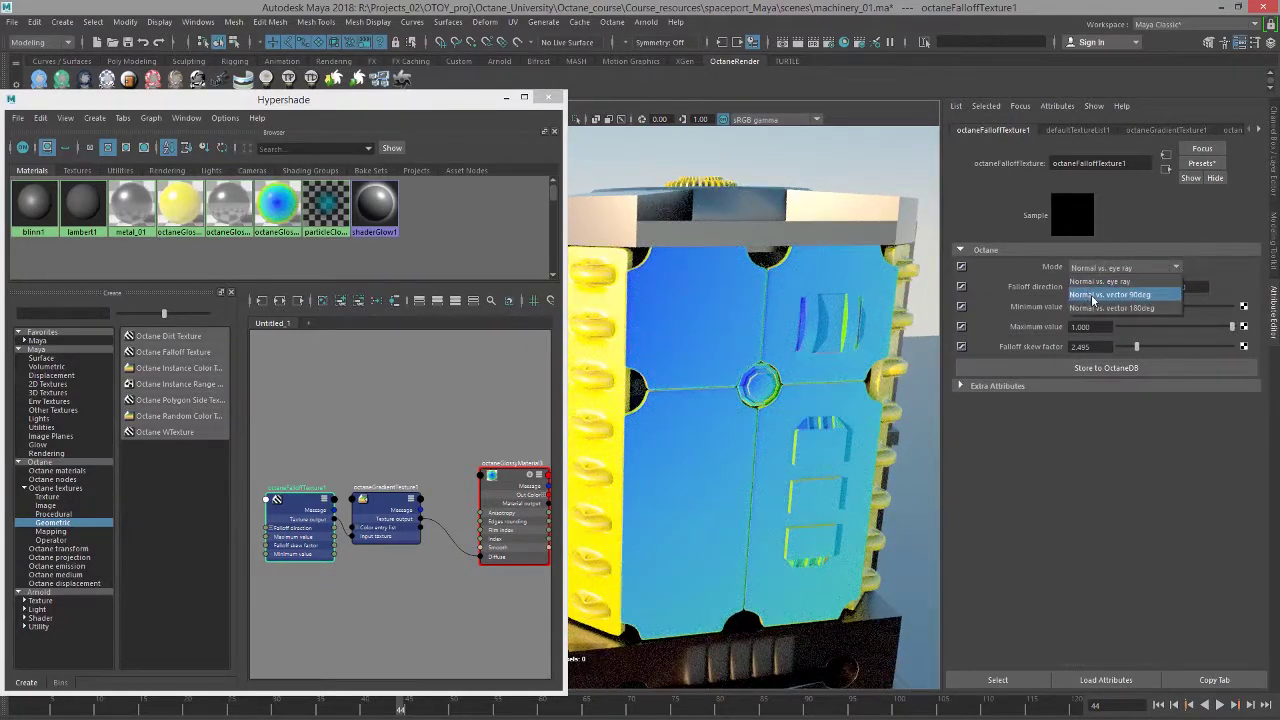
left_click(1104, 295)
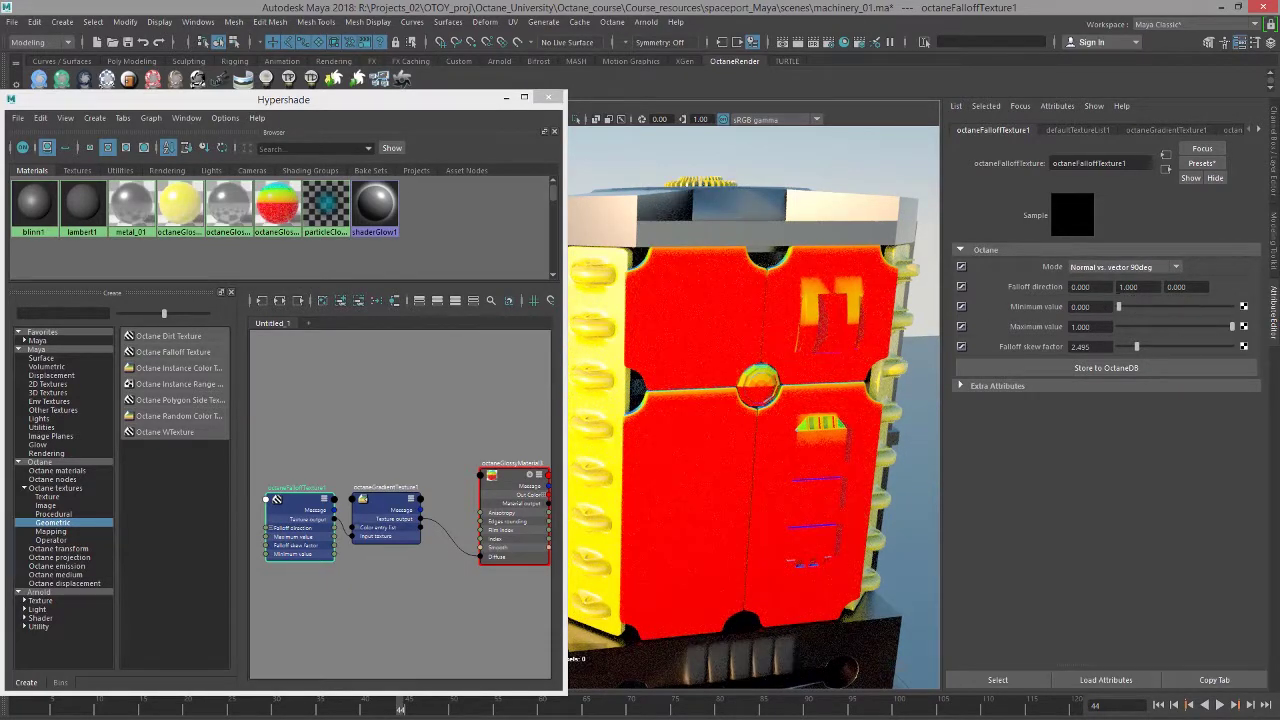
left_click(1108, 290)
type("0.5")
key("Return")
key("Tab")
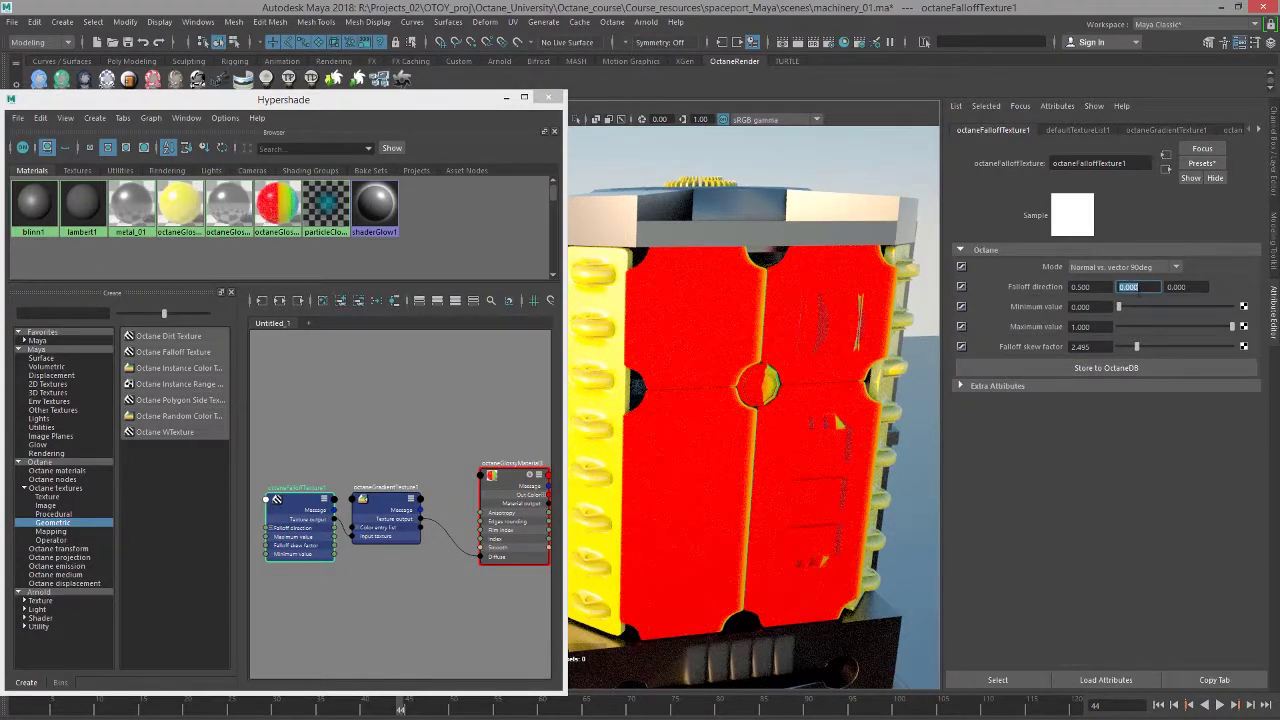
key("Tab")
type("1")
key("Return")
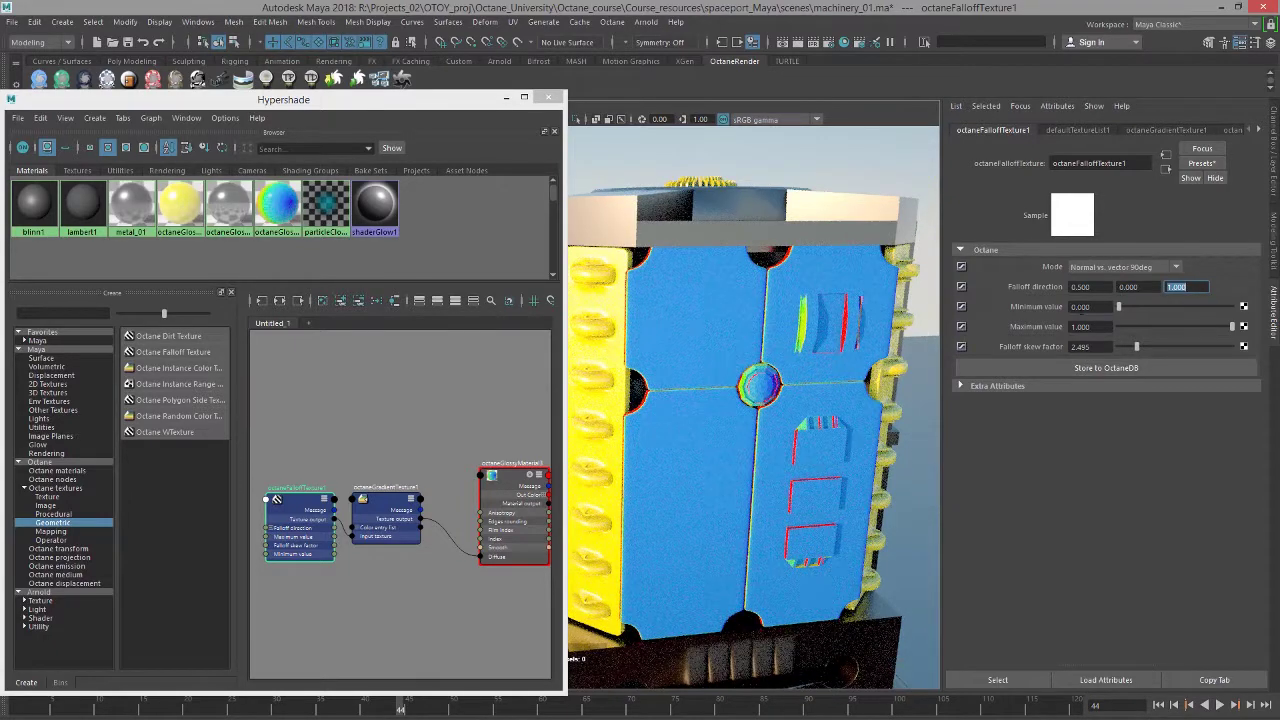
Step: Try the Normal vs. vector 180deg falloff Mode and switch back to Normal vs. eye ray
left_click(1115, 268)
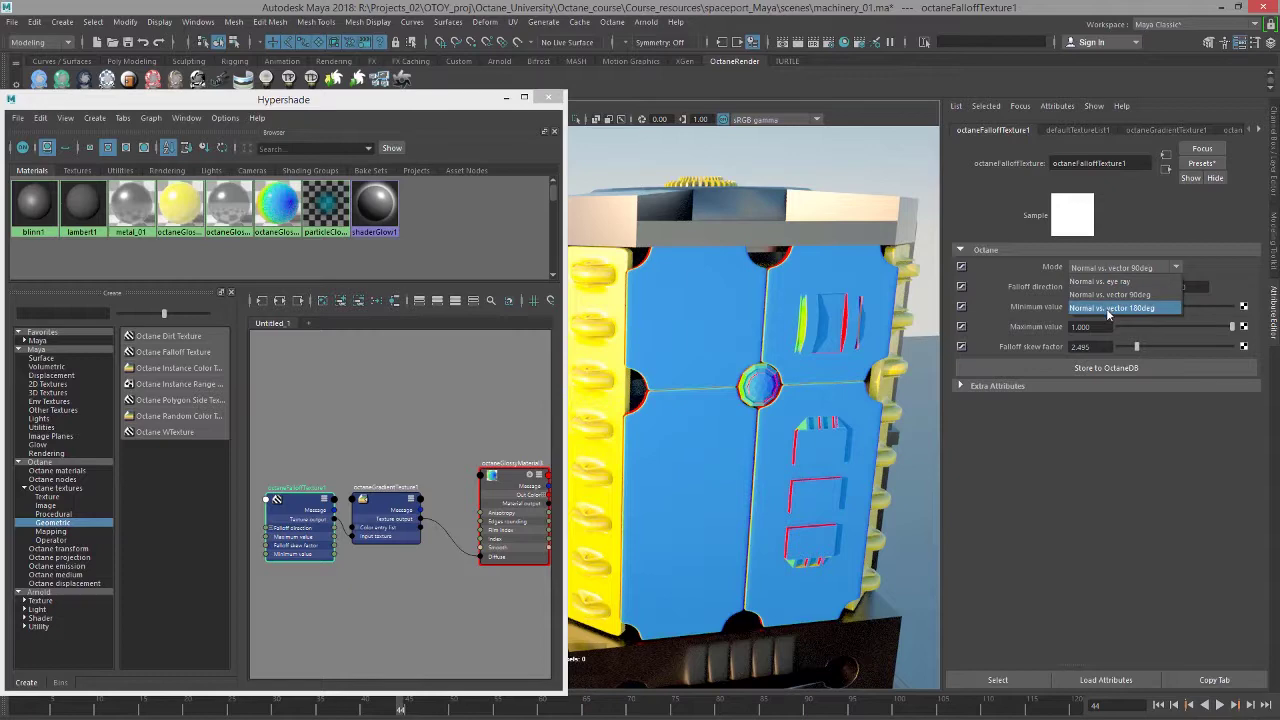
left_click(1107, 316)
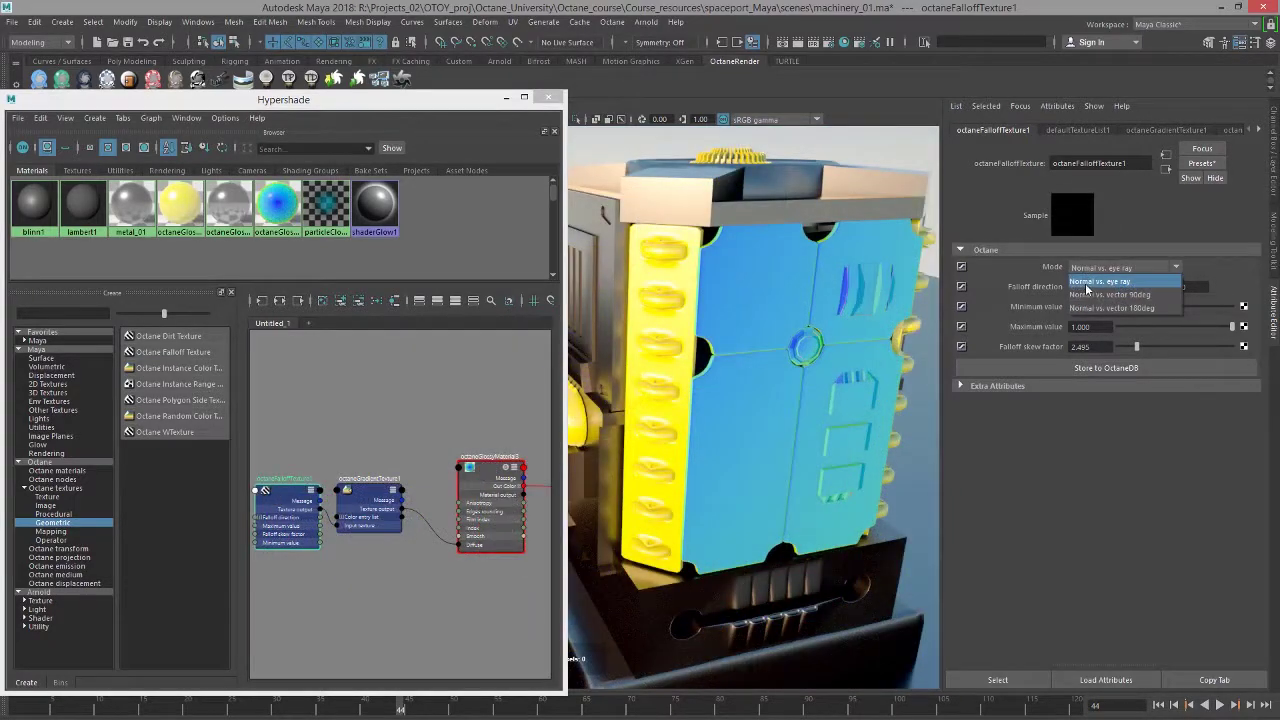
left_click(1087, 286)
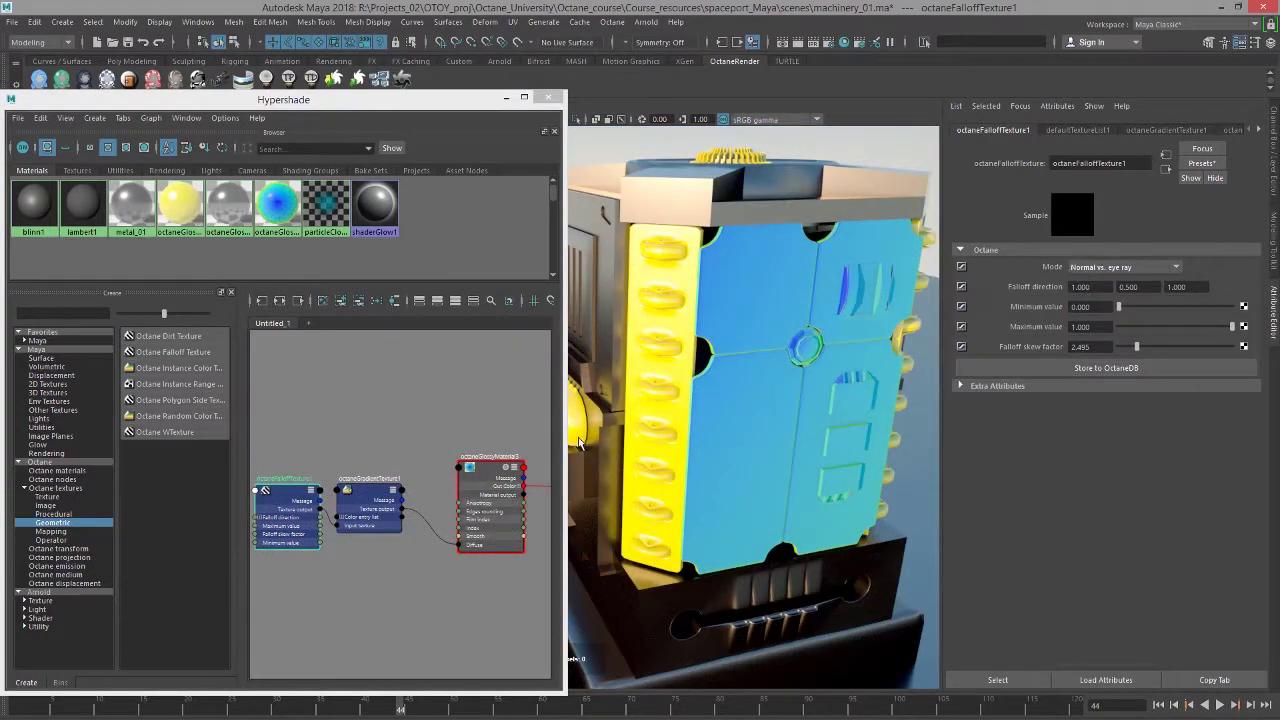
Step: Set the gradient texture's Interpolation to Constant and examine the panel from a higher angle
left_click(377, 498)
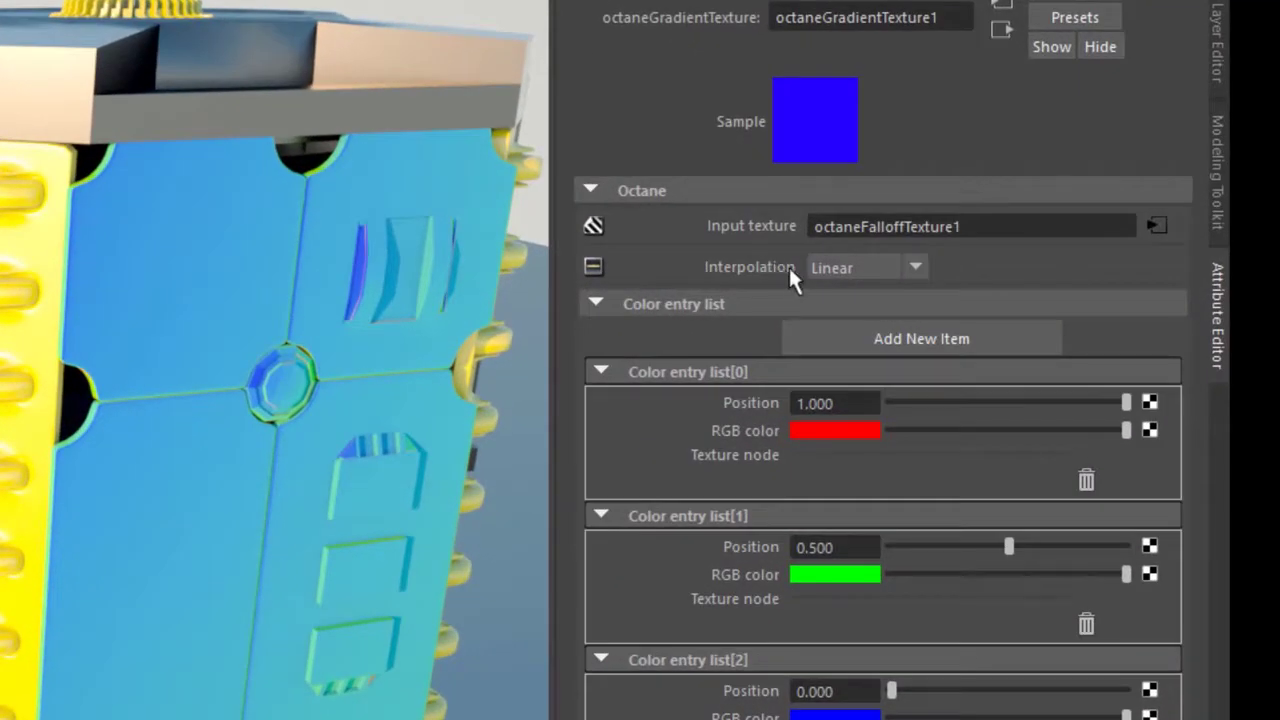
left_click(825, 265)
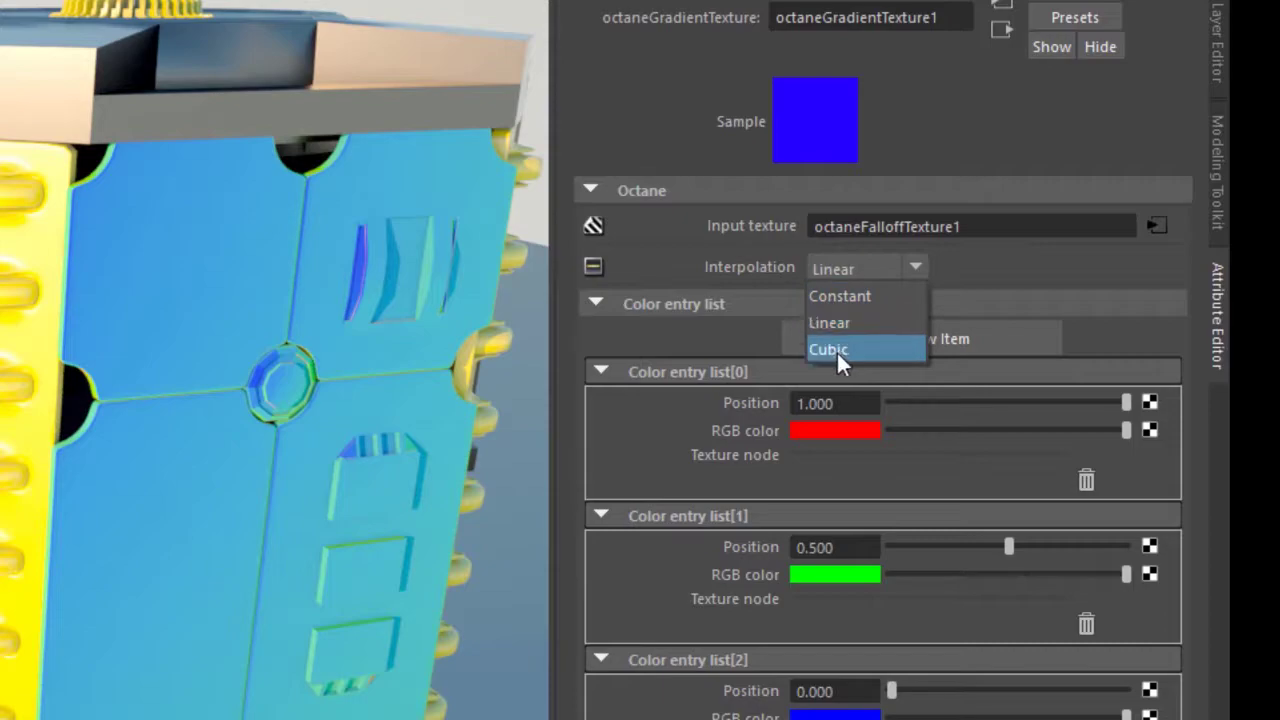
left_click(838, 296)
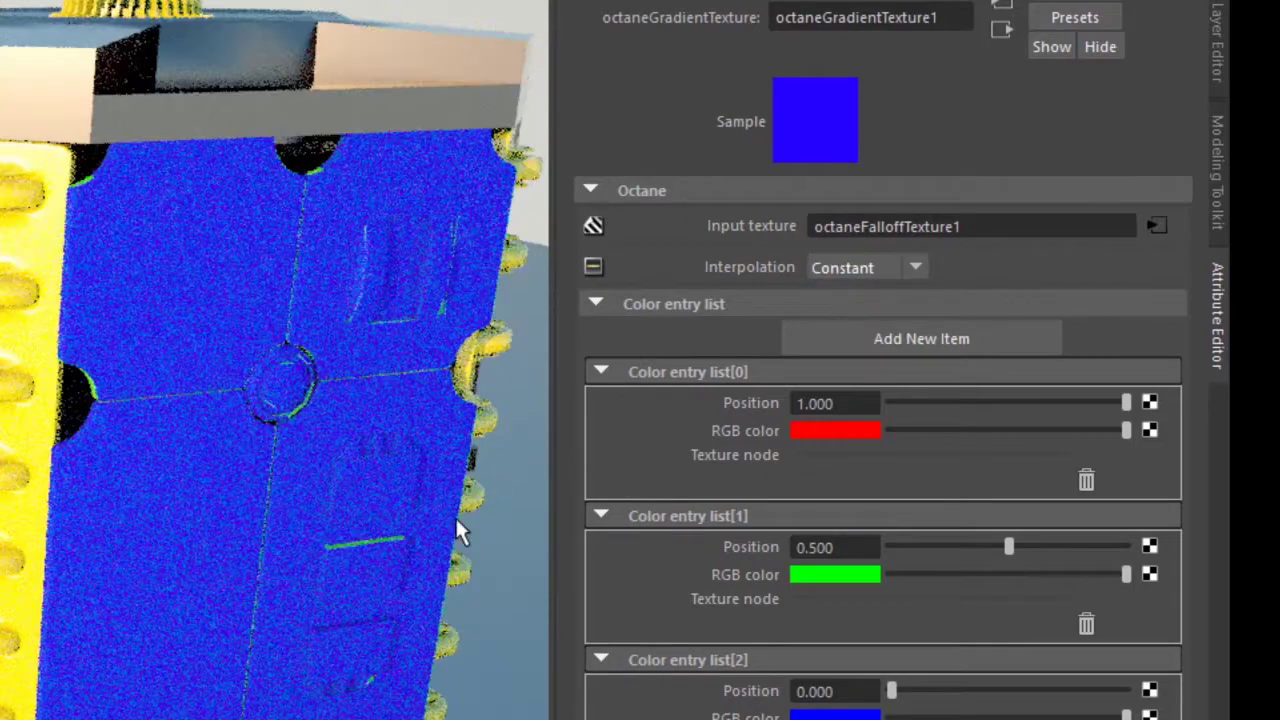
left_click_drag(301, 451, 457, 474, "alt")
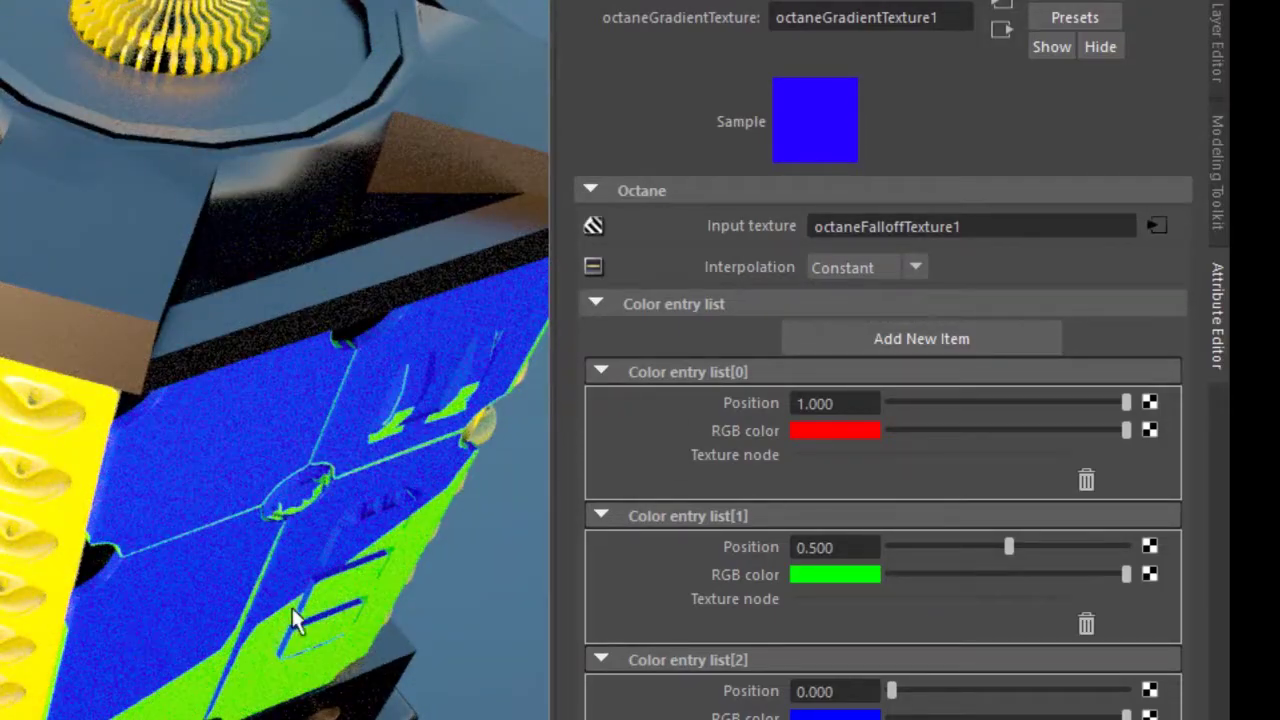
left_click_drag(294, 609, 292, 563, "alt")
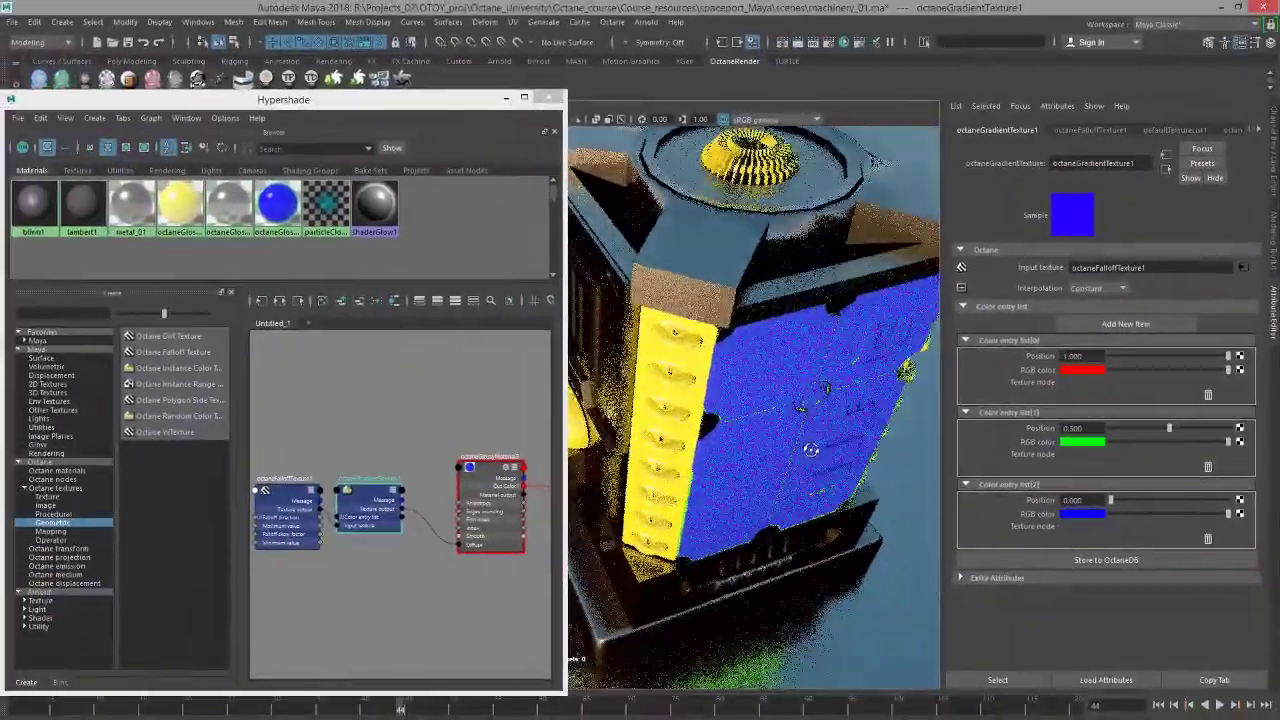
Step: Switch the gradient texture's Interpolation back to Linear and view the panel from a lower angle
left_click(1052, 284)
left_click(1092, 322)
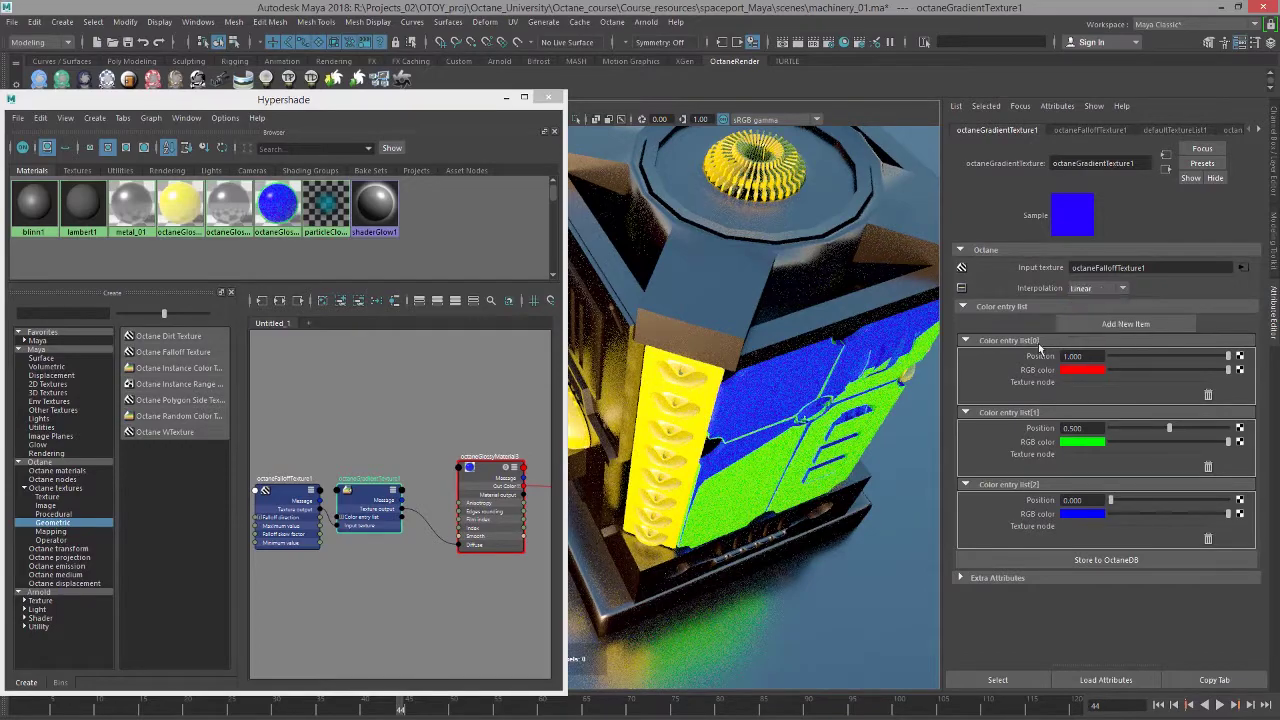
mouse_move(855, 420)
left_mouse_down("alt")
mouse_move(840, 386)
mouse_move(866, 300)
mouse_move(884, 302)
left_mouse_up("alt")
Step: Set the gradient texture's Interpolation to Cubic and check the panel's color transitions
left_click(1092, 288)
left_click(1080, 329)
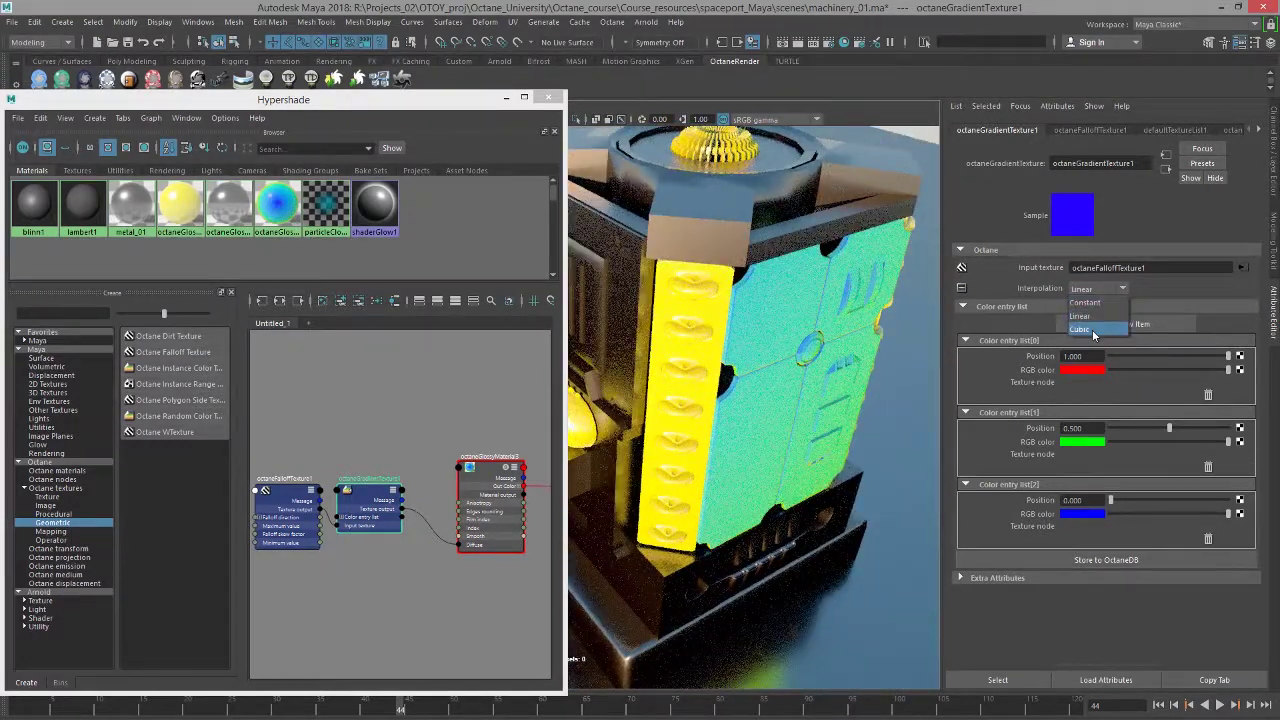
left_click_drag(840, 380, 800, 350, "alt")
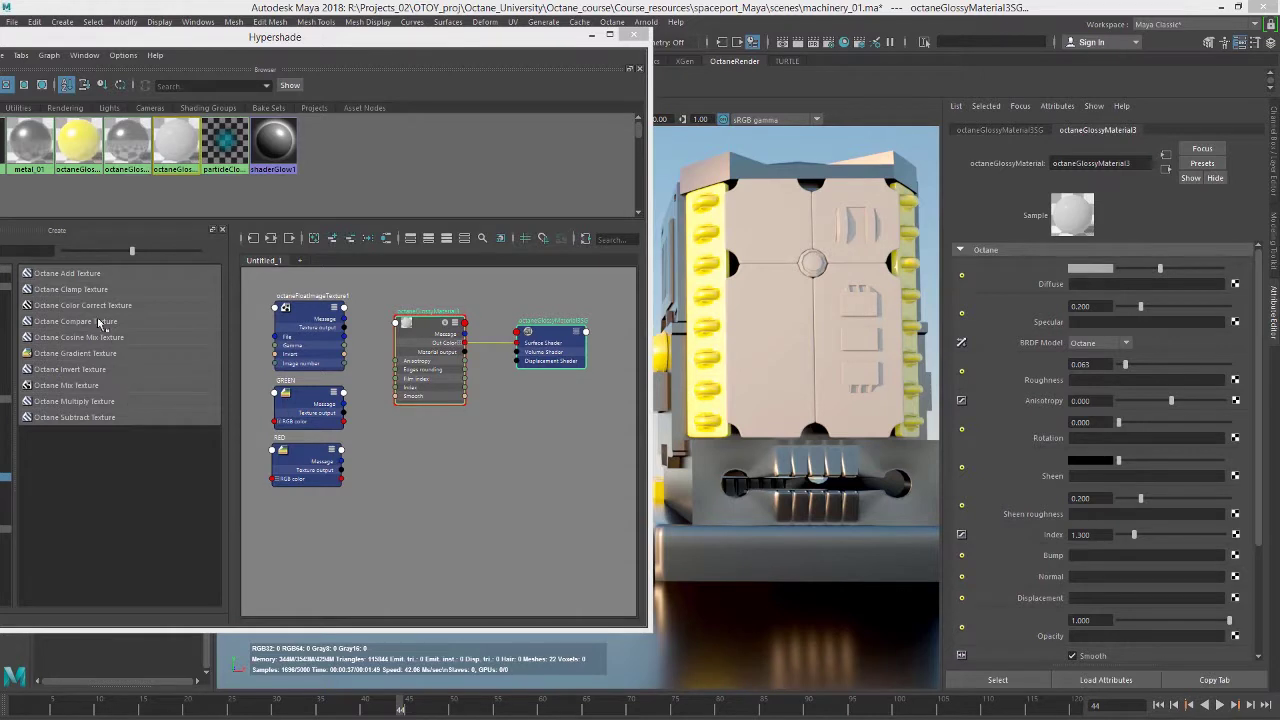
Step: Create an Octane Compare Texture and place it below the glossy material, beside the RED node
left_click_drag(111, 324, 447, 490)
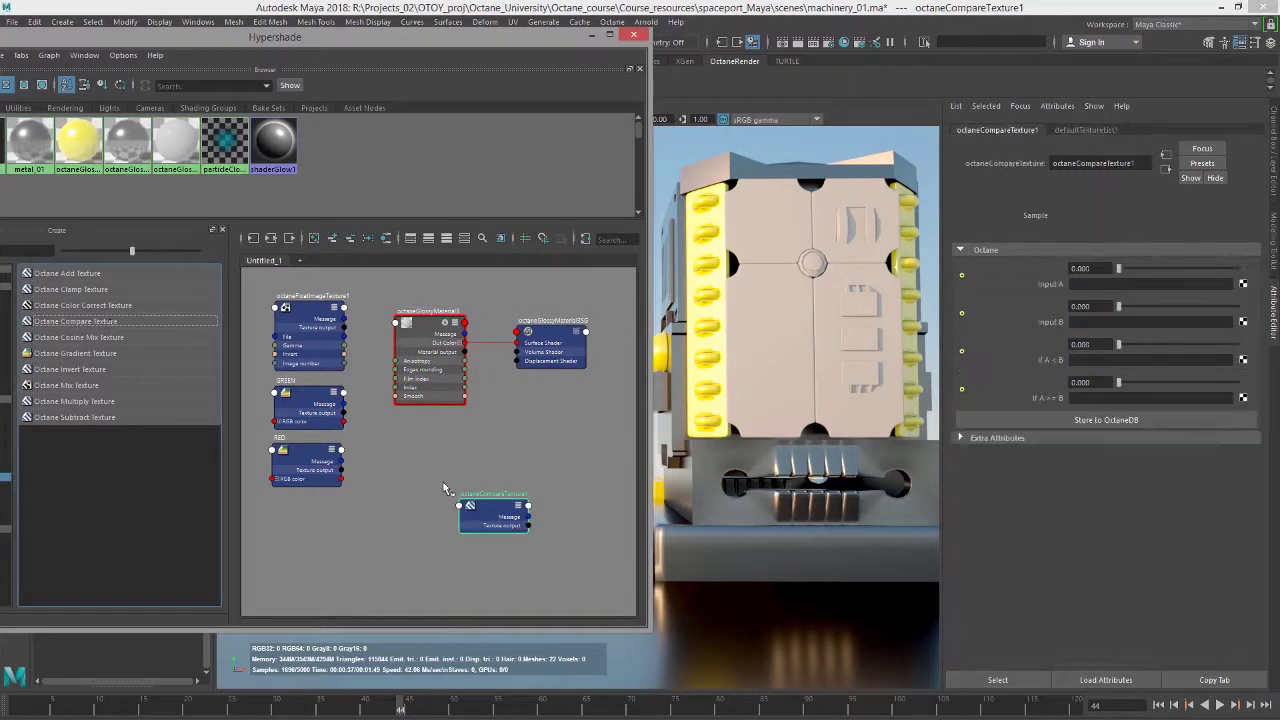
left_click_drag(507, 520, 449, 462)
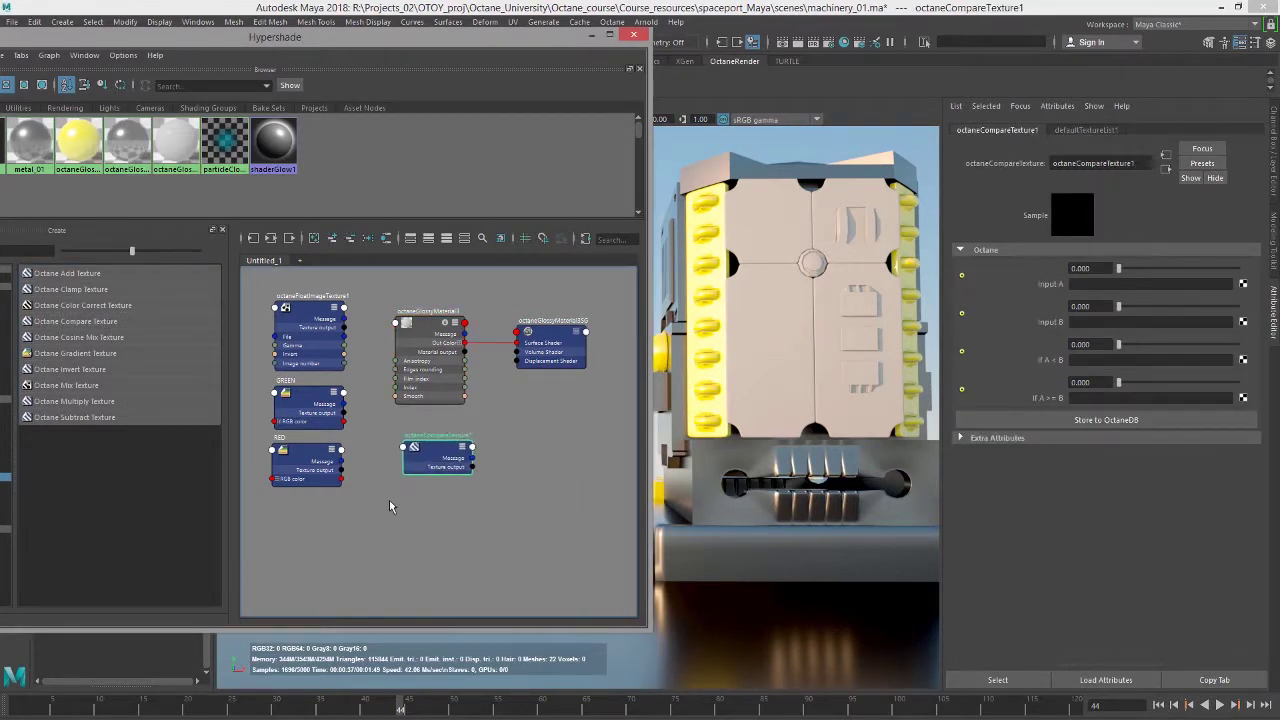
scroll(384, 509, "up", 2)
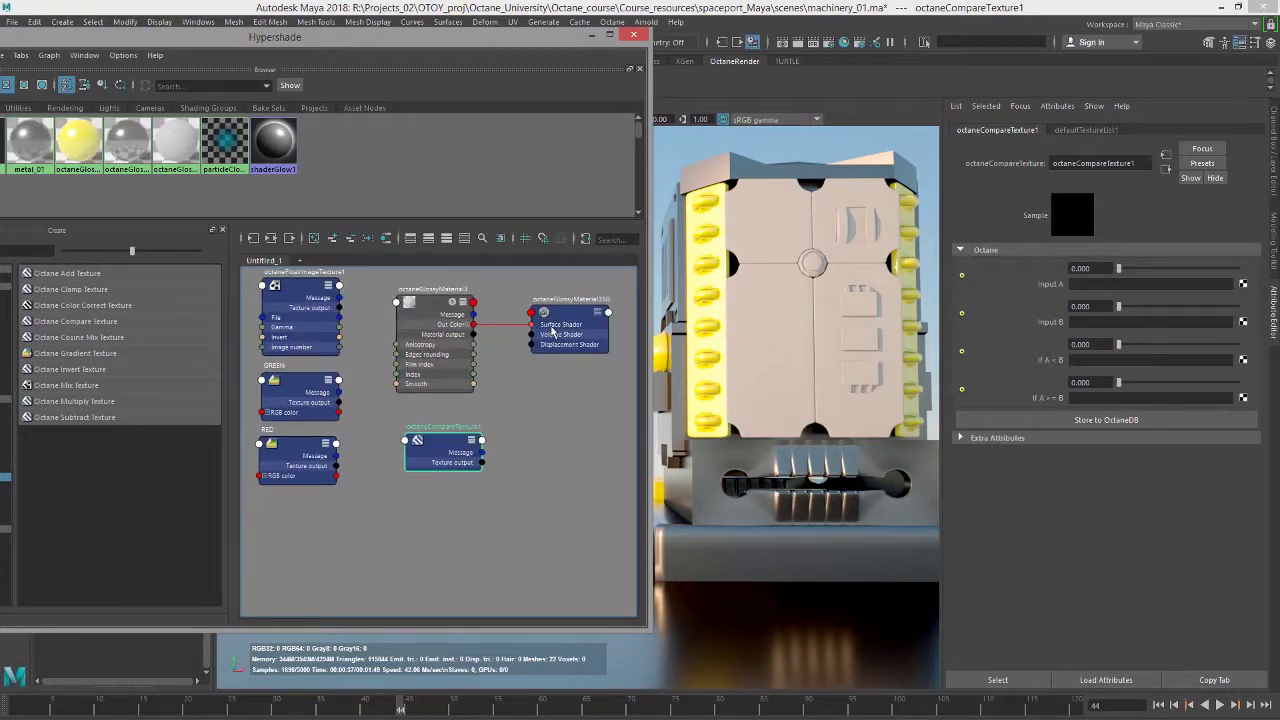
Step: Rearrange the node graph so the glossy material and its shading group sit to the right of the compare texture
left_click_drag(567, 313, 597, 283)
left_click(457, 330)
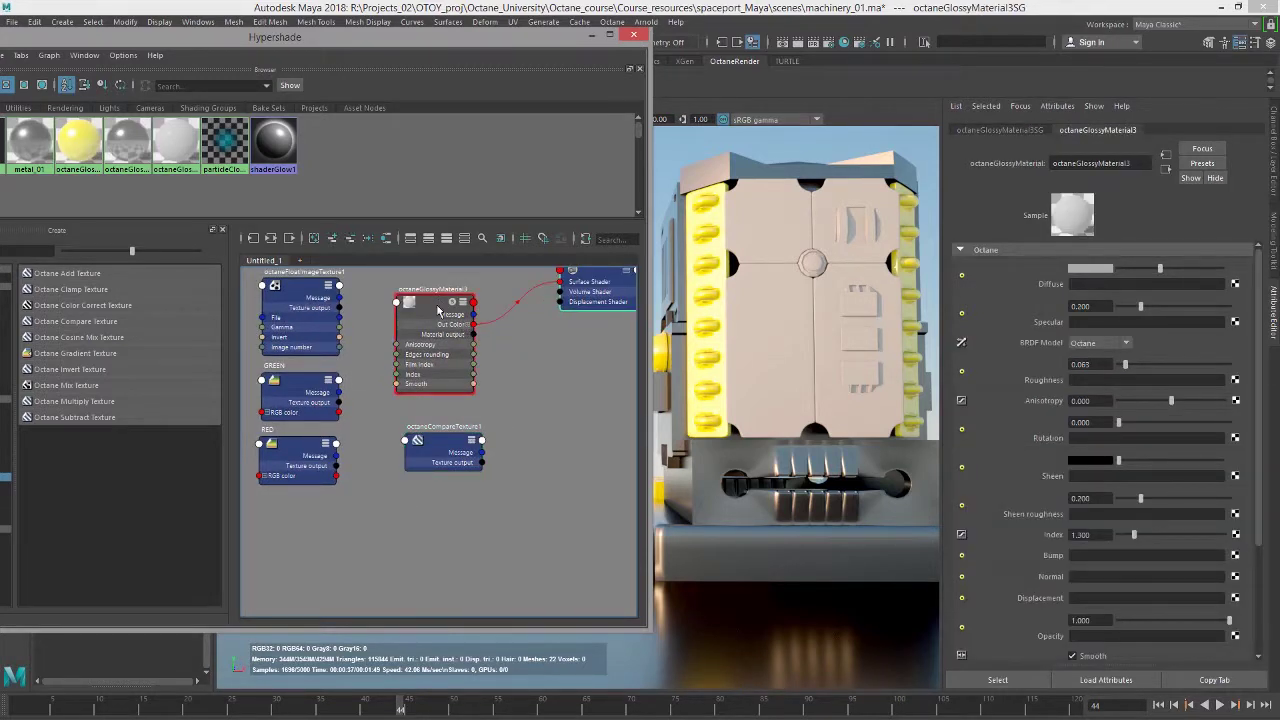
middle_click_drag(492, 360, 455, 397, "alt")
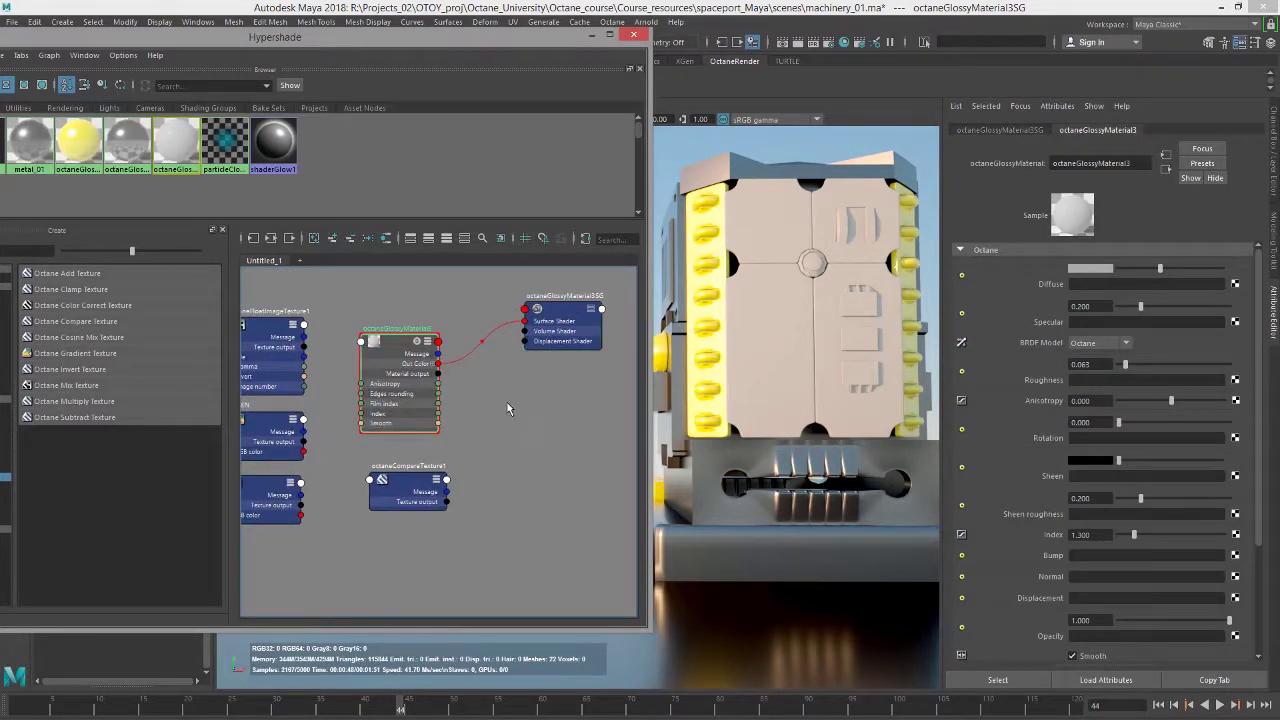
left_click_drag(554, 311, 635, 327)
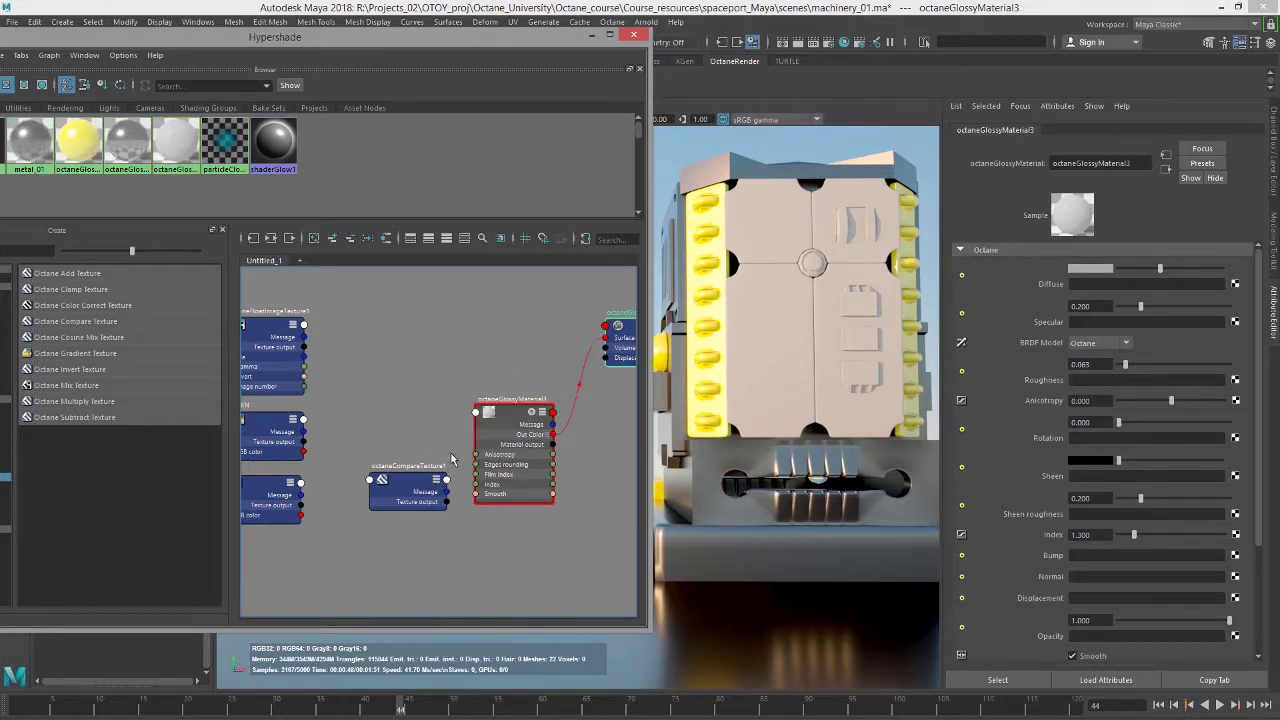
middle_click_drag(452, 455, 474, 488, "alt")
scroll(452, 382, "up", 2)
scroll(495, 475, "down", 1)
Step: Connect octaneFloatImageTexture1 to the compare texture's Input A and set Input B to 0.108
left_click(450, 486)
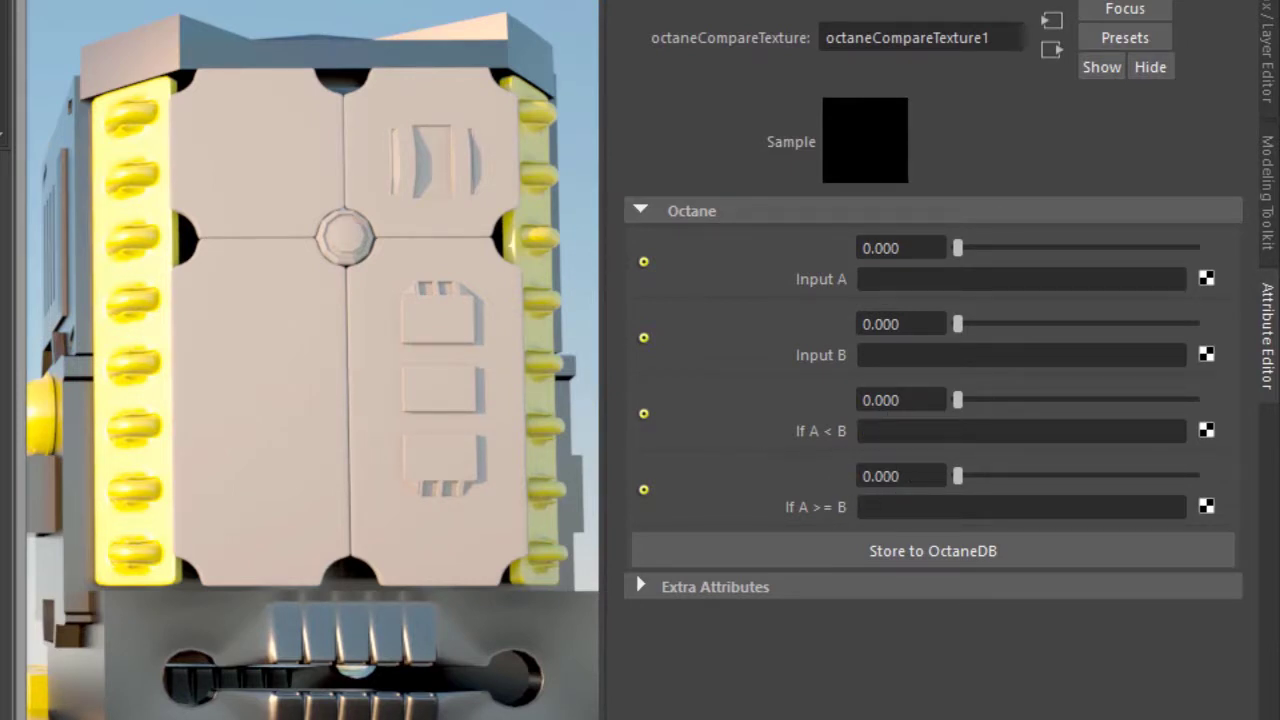
middle_click_drag(2, 402, 813, 282)
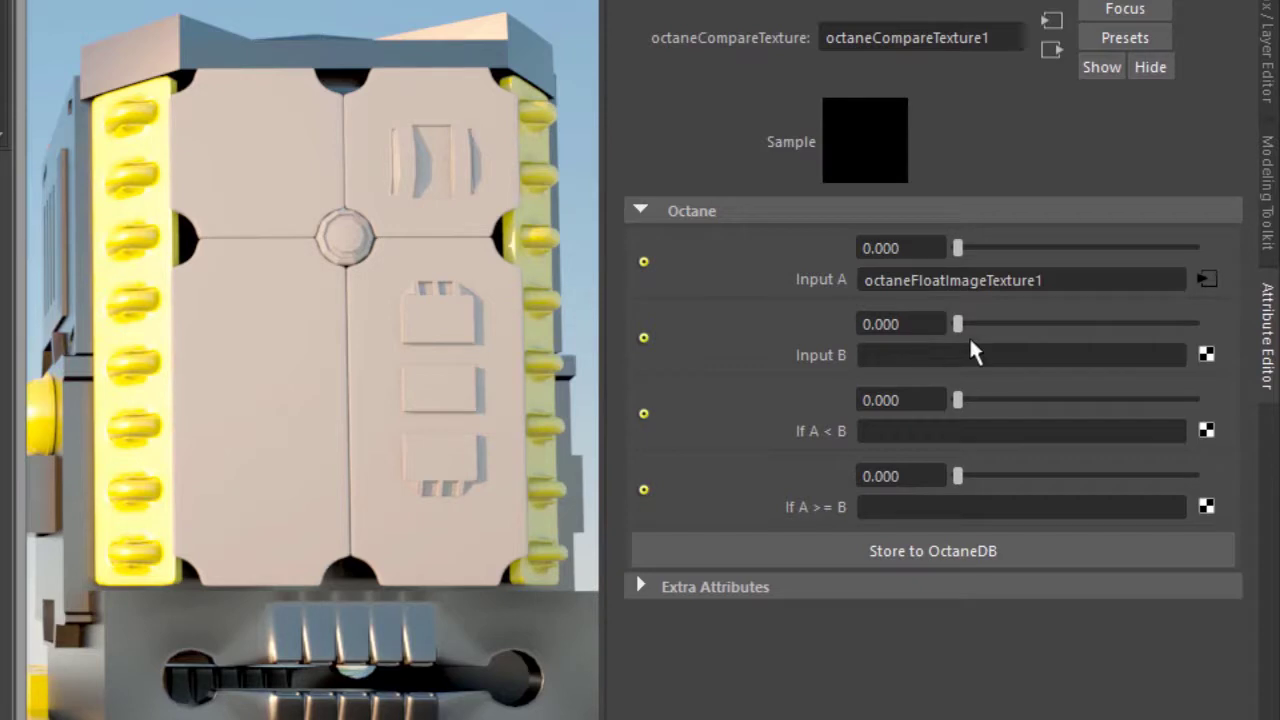
mouse_move(961, 322)
left_mouse_down()
mouse_move(1006, 325)
mouse_move(967, 333)
left_mouse_up()
Step: Connect the GREEN texture to the compare texture's If A < B and the RED texture to If A >= B
middle_click_drag(46, 557, 792, 437)
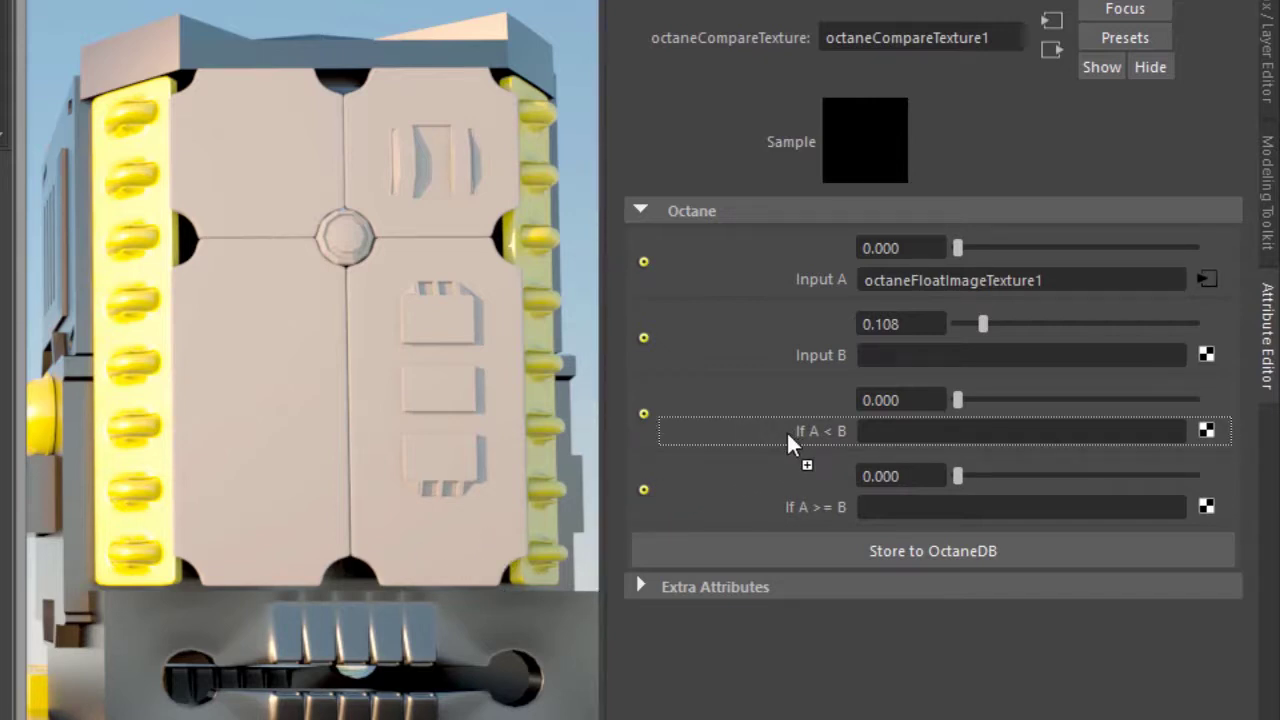
middle_click_drag(788, 440, 788, 438)
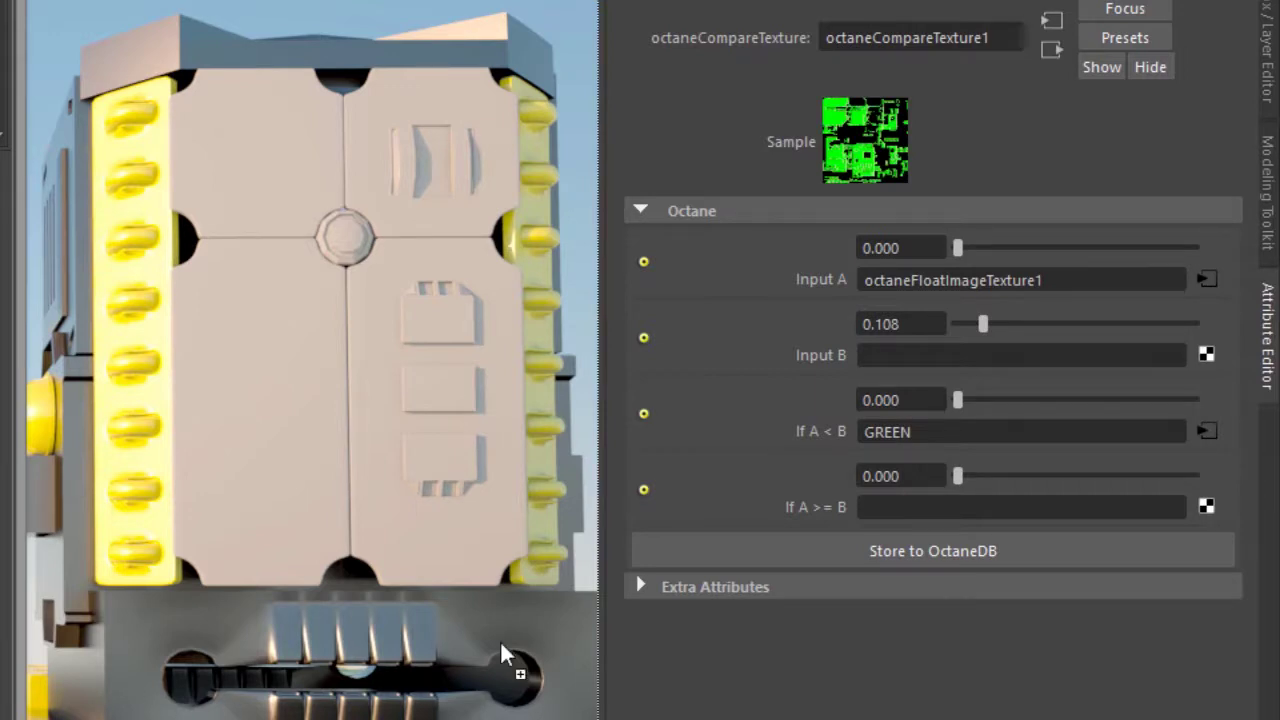
middle_click_drag(514, 663, 804, 504)
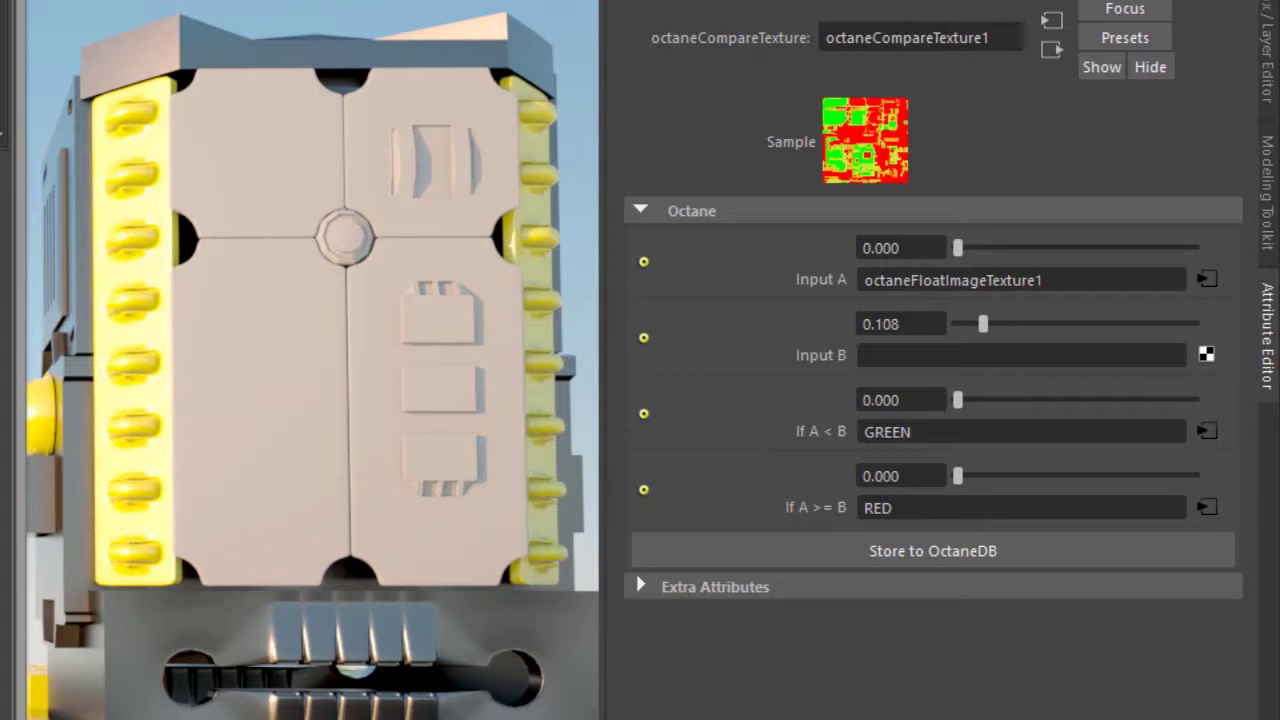
Step: Connect the compare texture to octaneGlossyMaterial3's Diffuse and view the upper part of the front panel up close
middle_click_drag(2, 520, 794, 280)
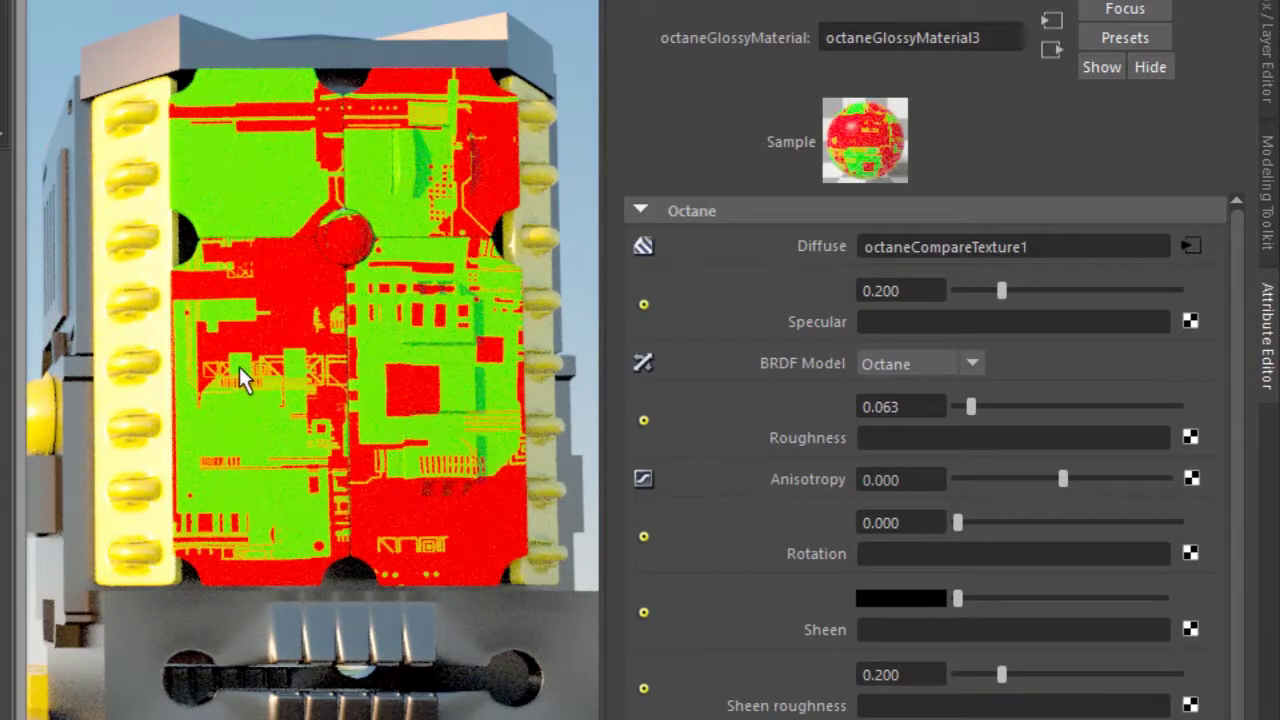
scroll(240, 366, "up", 3)
middle_click_drag(240, 366, 146, 568, "alt")
scroll(240, 531, "up", 2)
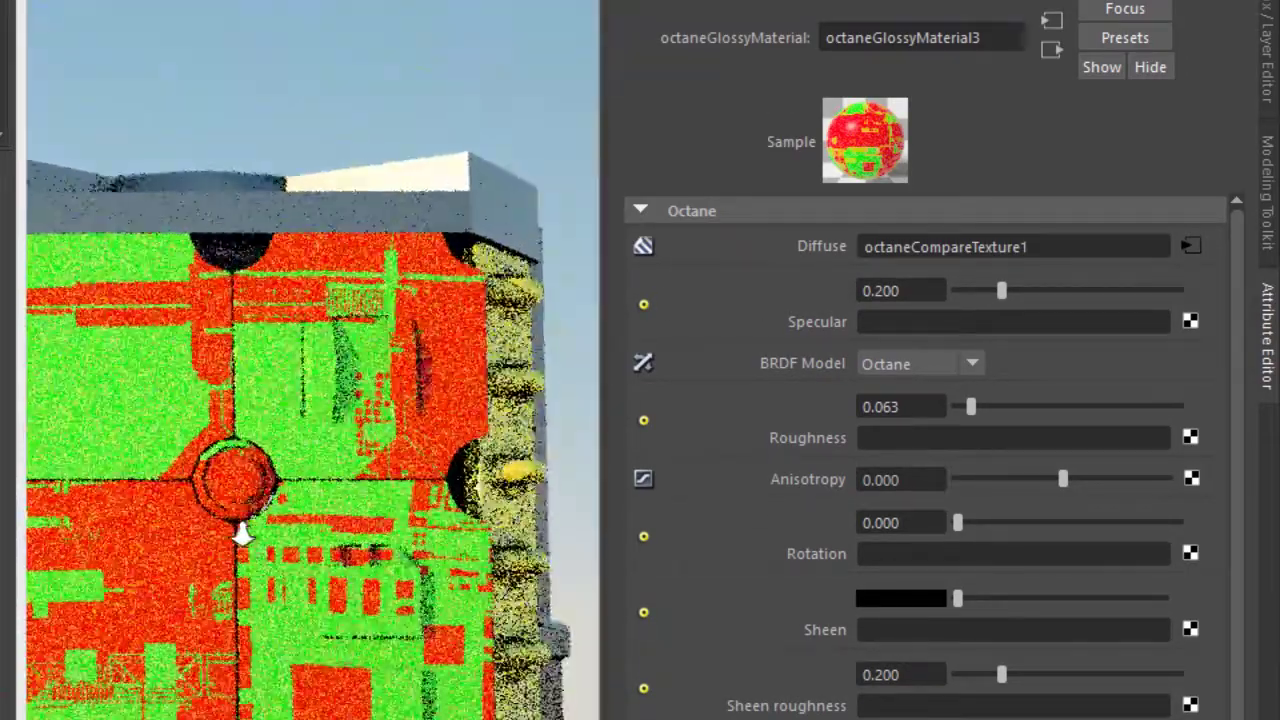
middle_click_drag(238, 540, 269, 464, "alt")
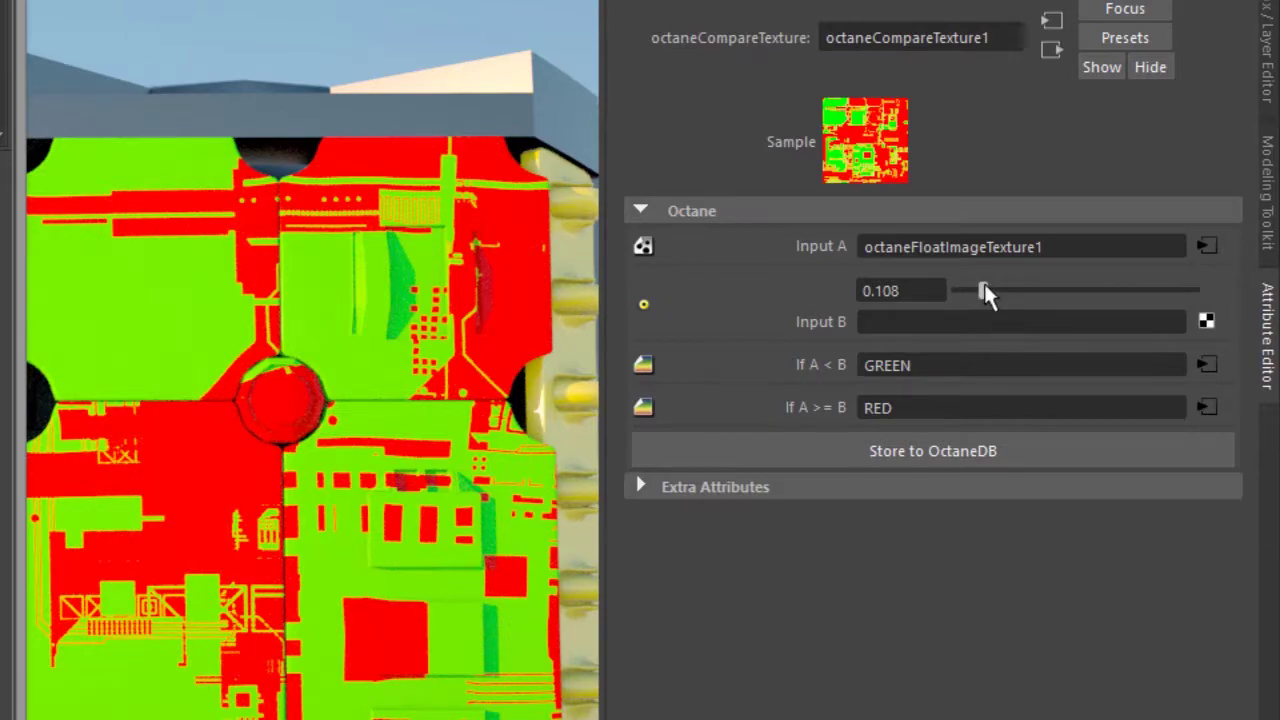
Step: Try Input B values between 0.074 and 0.733 on the compare texture and settle on 0.244
left_click_drag(983, 289, 1066, 288)
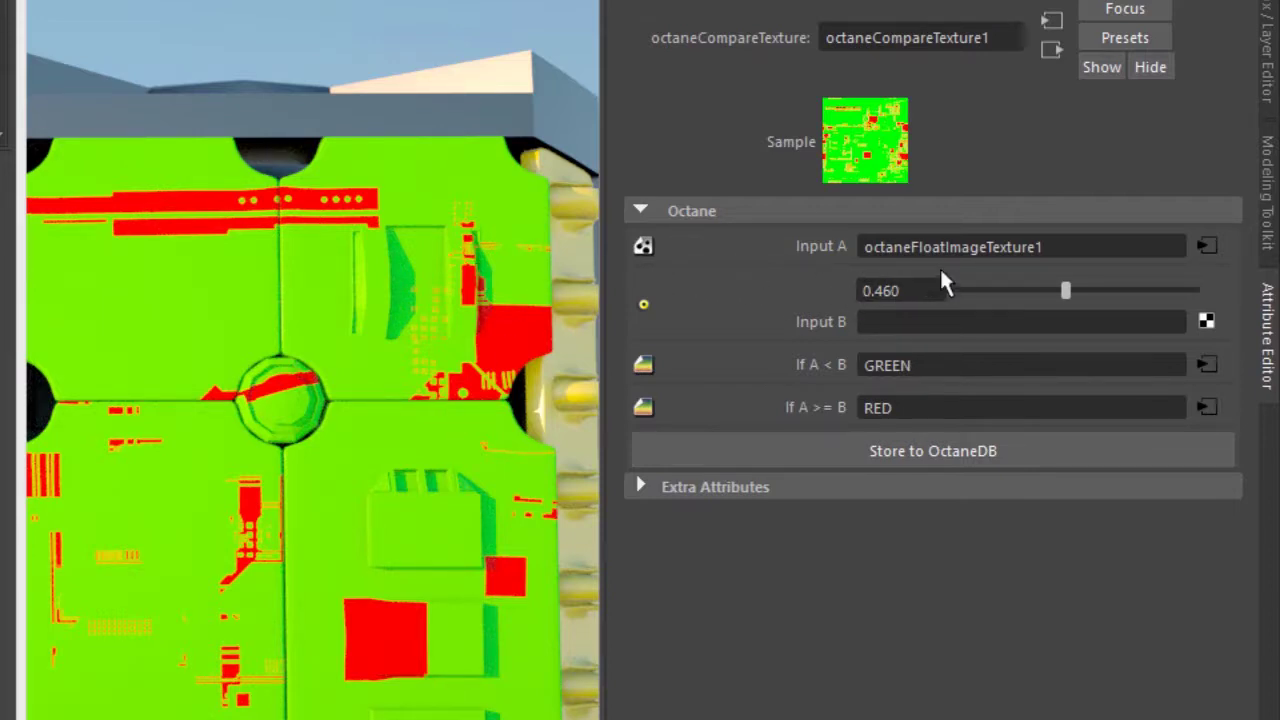
left_click_drag(905, 284, 828, 290)
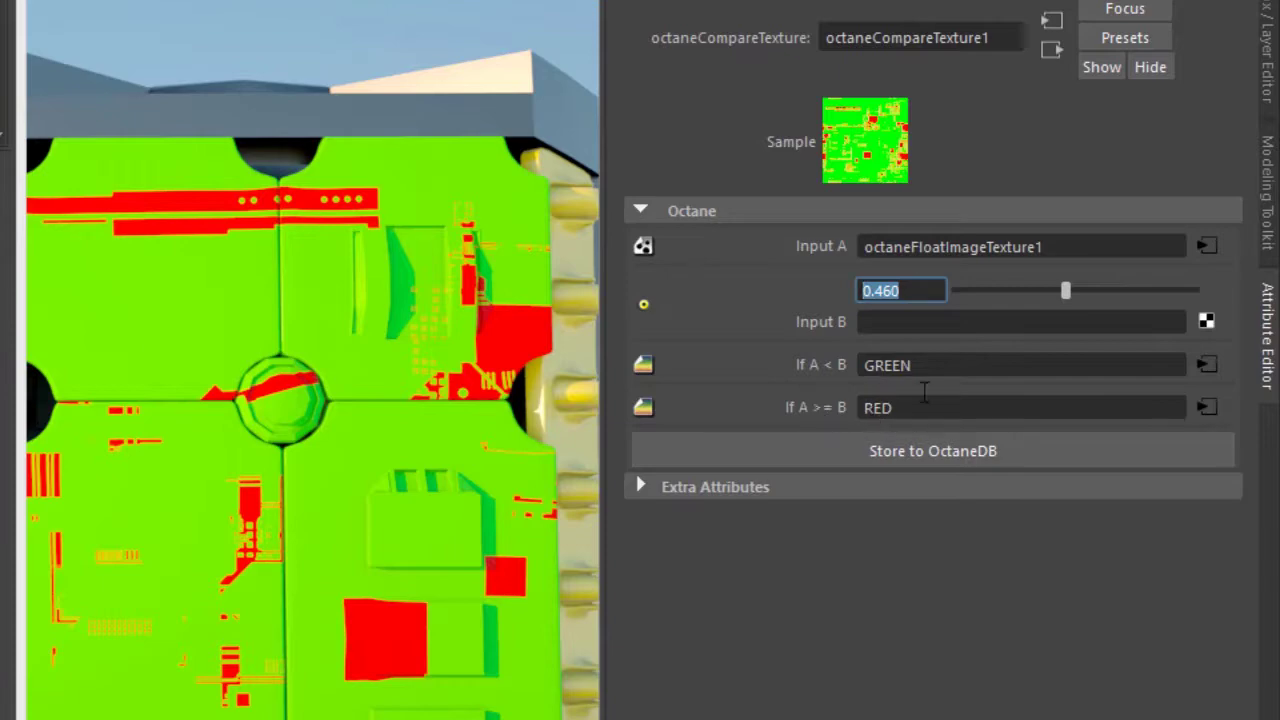
left_click(993, 288)
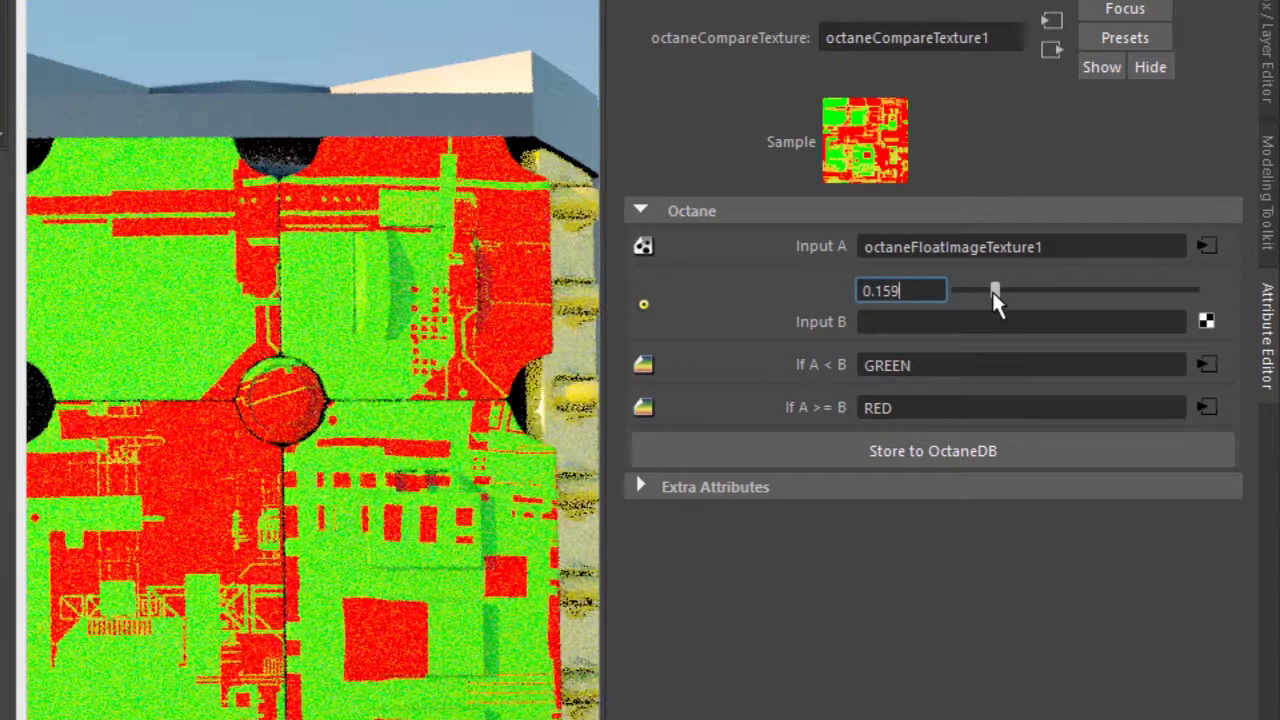
left_click(964, 291)
left_click(973, 289)
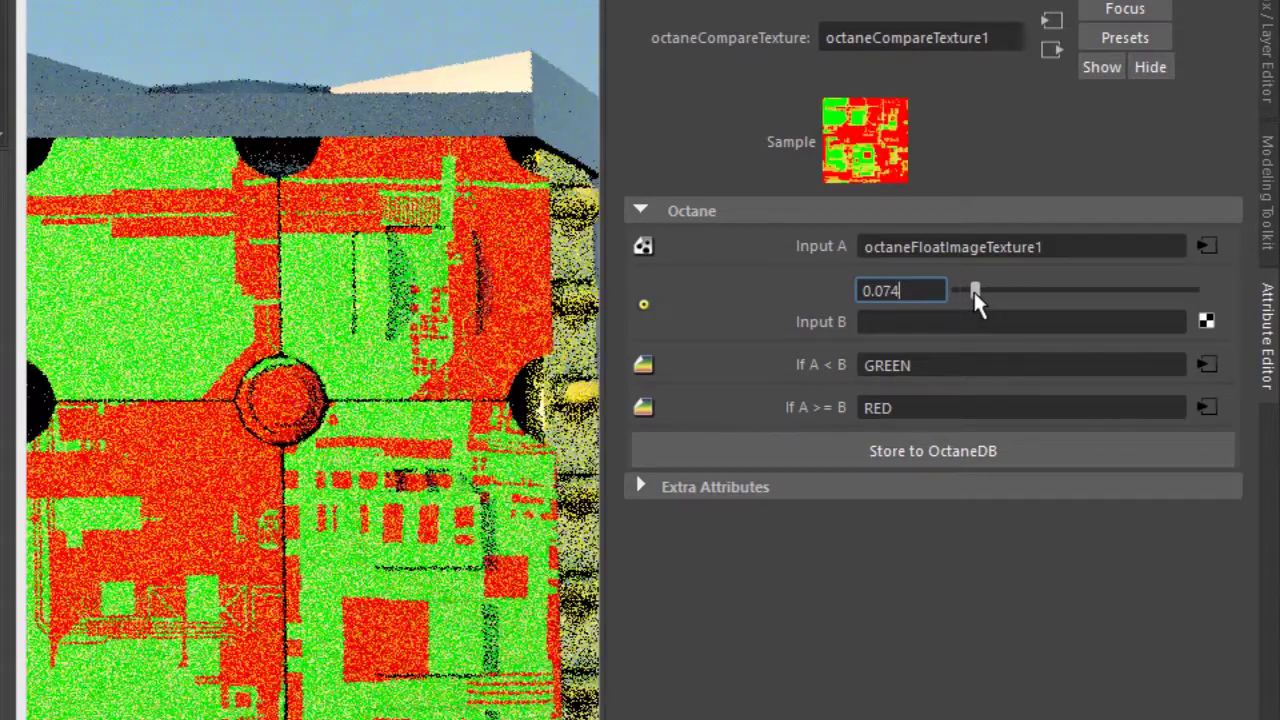
left_click(998, 289)
left_click(1047, 290)
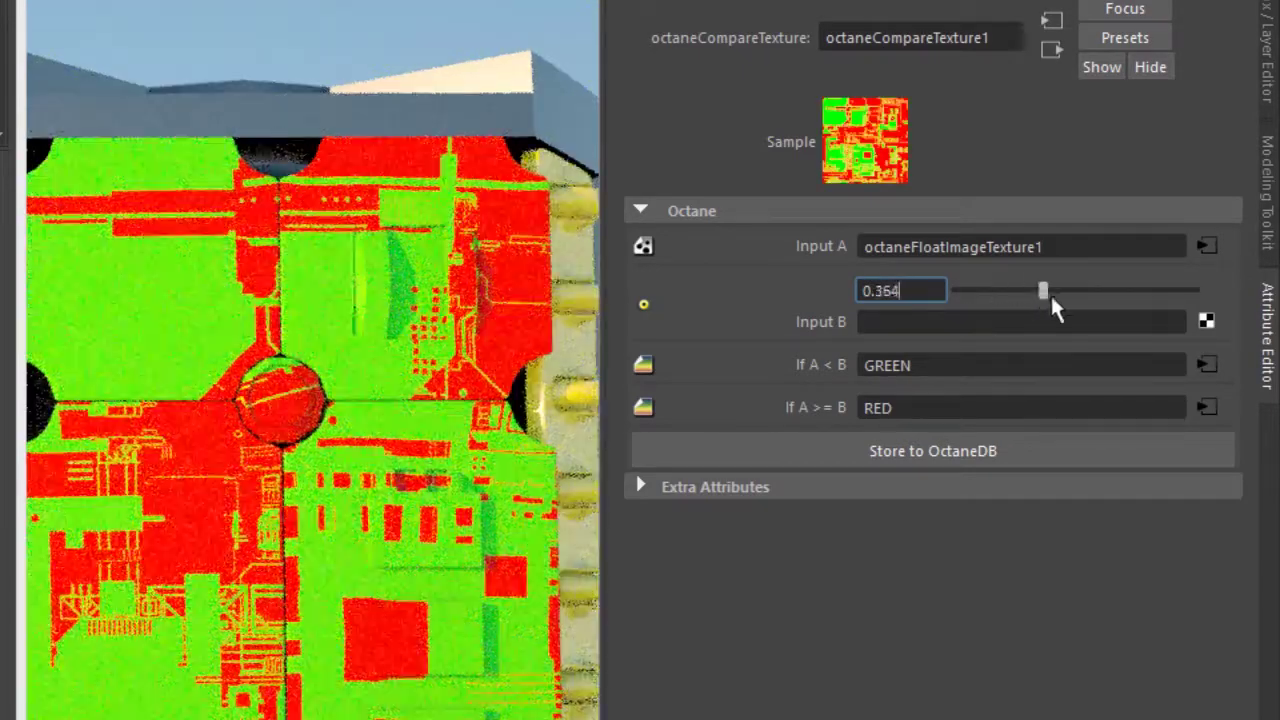
left_click(1104, 290)
left_click(1127, 291)
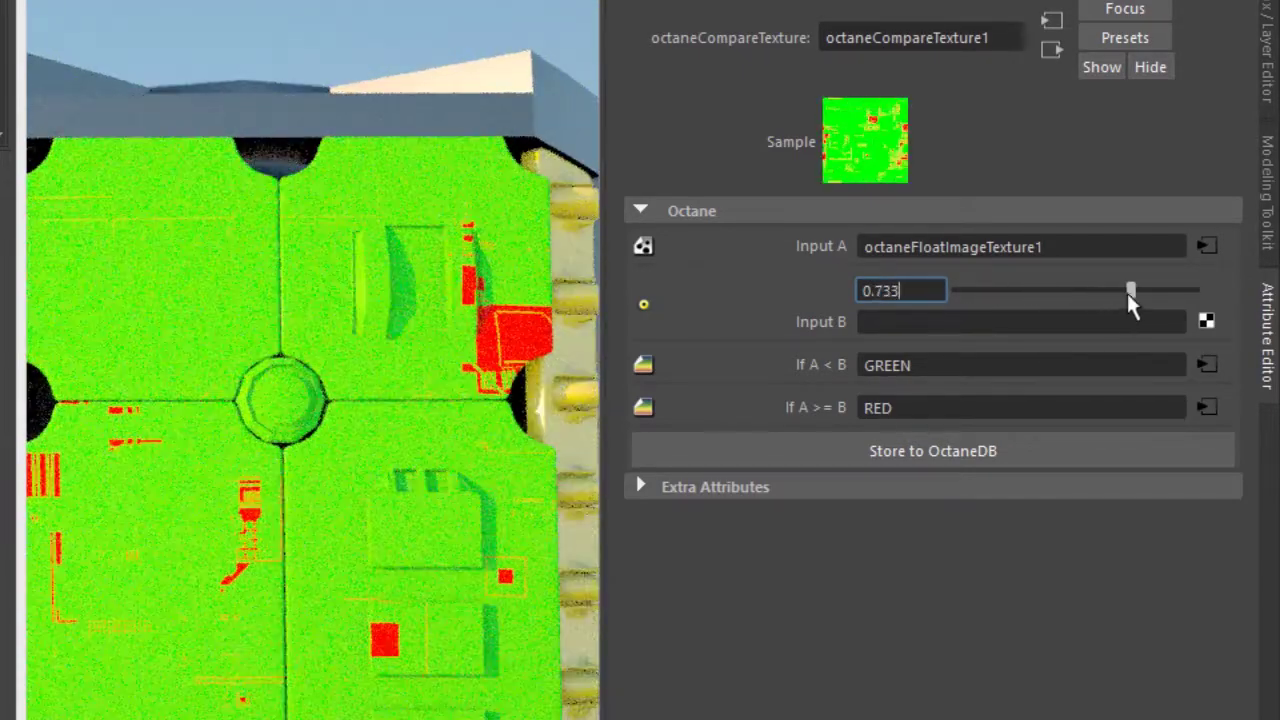
left_click(1068, 290)
left_click(1027, 289)
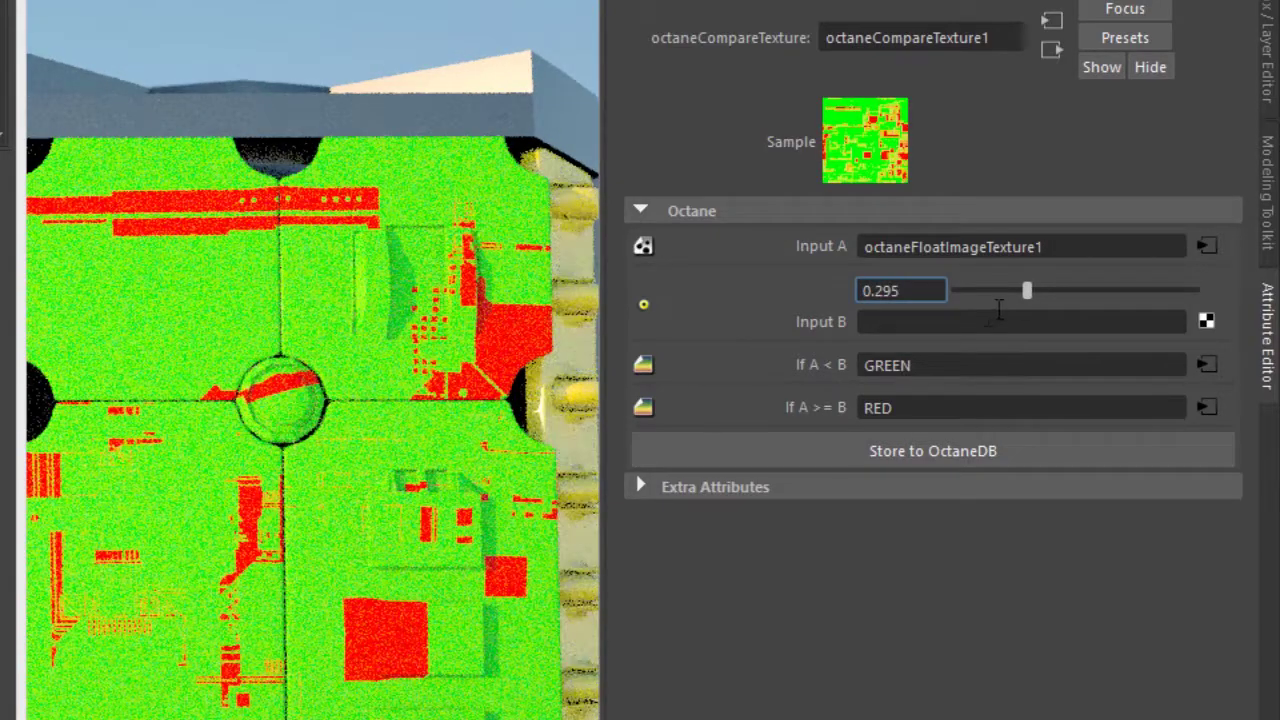
left_click(1022, 289)
left_click(1014, 289)
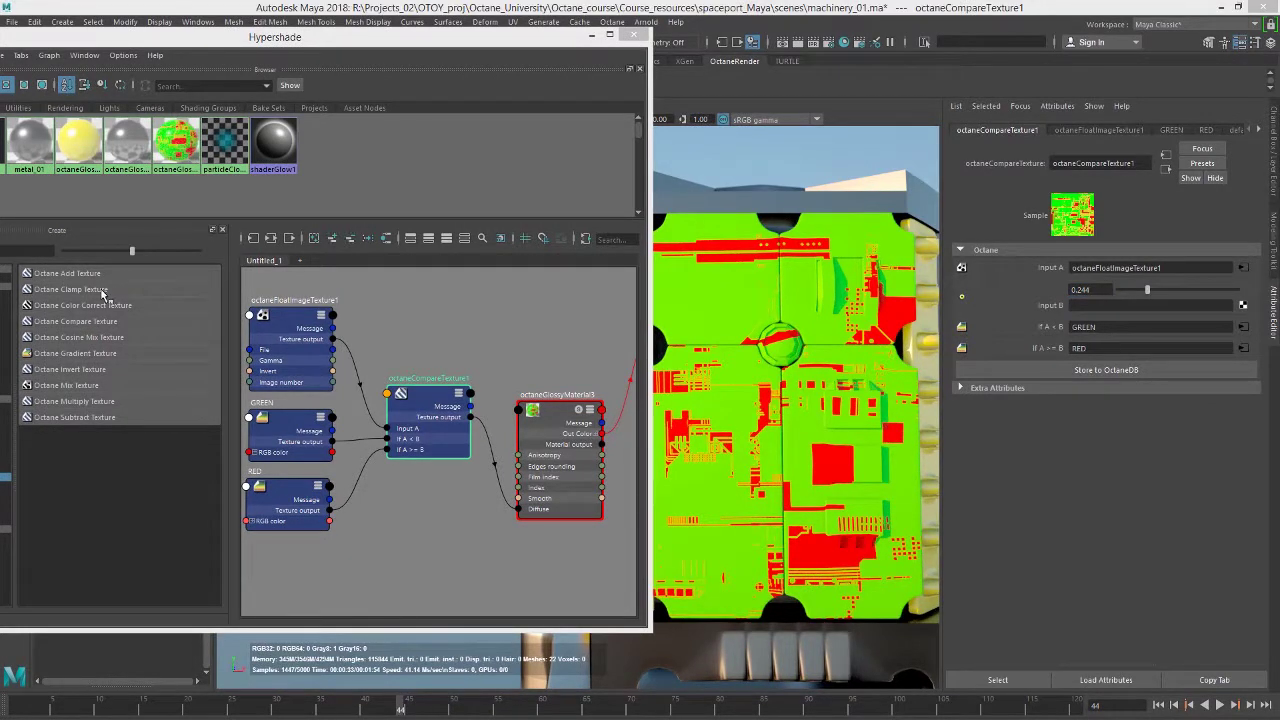
Step: Create an Octane Clamp Texture above the compare texture and connect octaneFloatImageTexture1 to its Input
left_click_drag(104, 291, 488, 318)
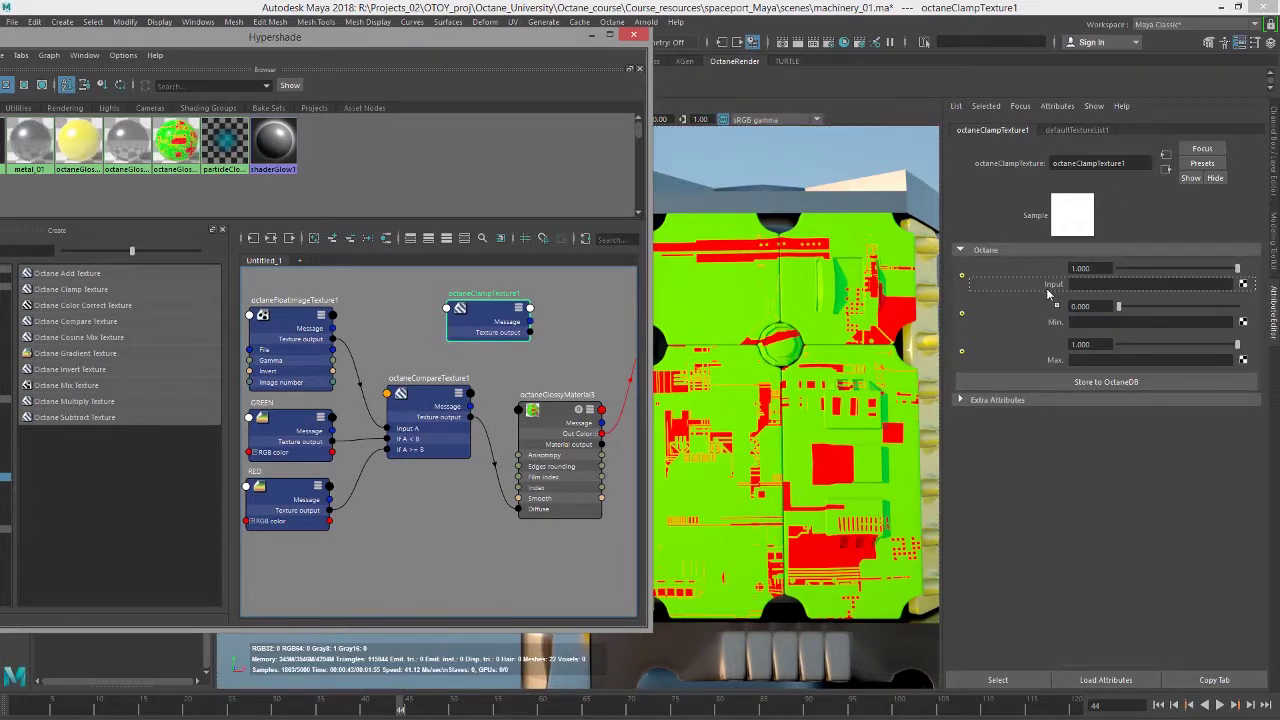
middle_click_drag(1046, 288, 1046, 288)
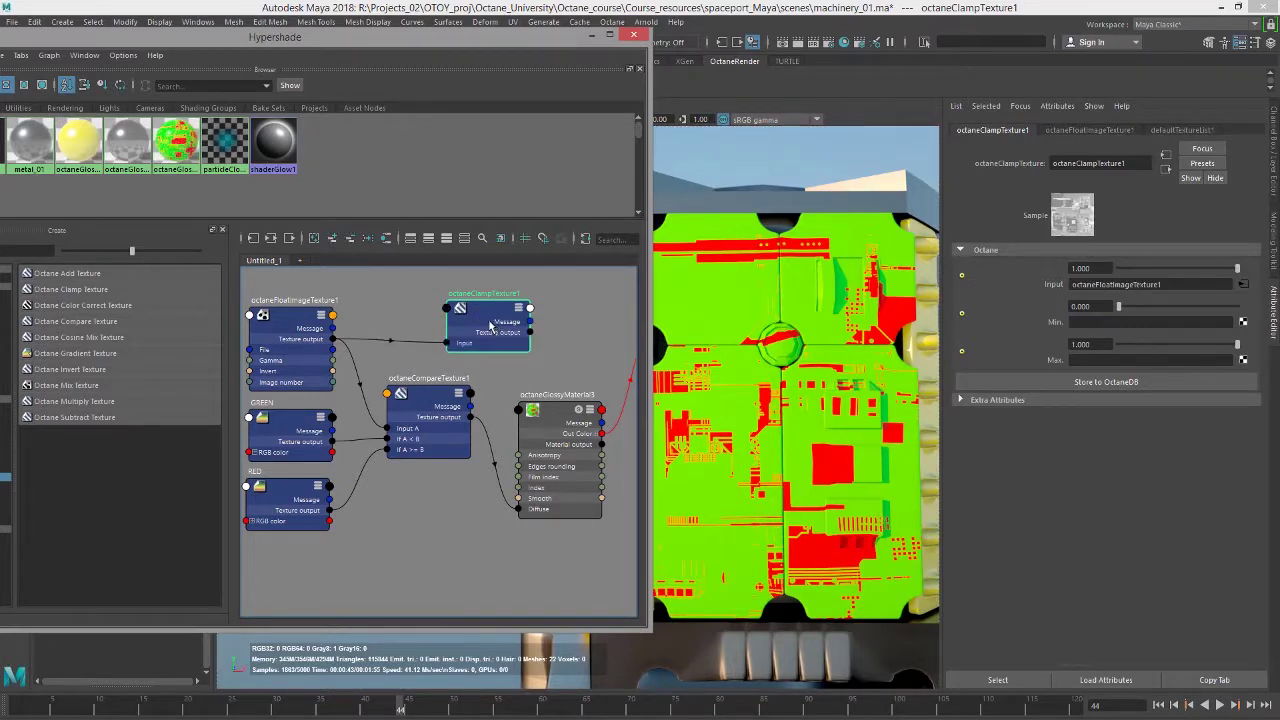
left_click_drag(490, 325, 463, 339)
Step: Replace the compare texture with the clamp texture in the glossy material's Diffuse, deleting the compare node and moving the clamp node into its place
left_click(550, 418)
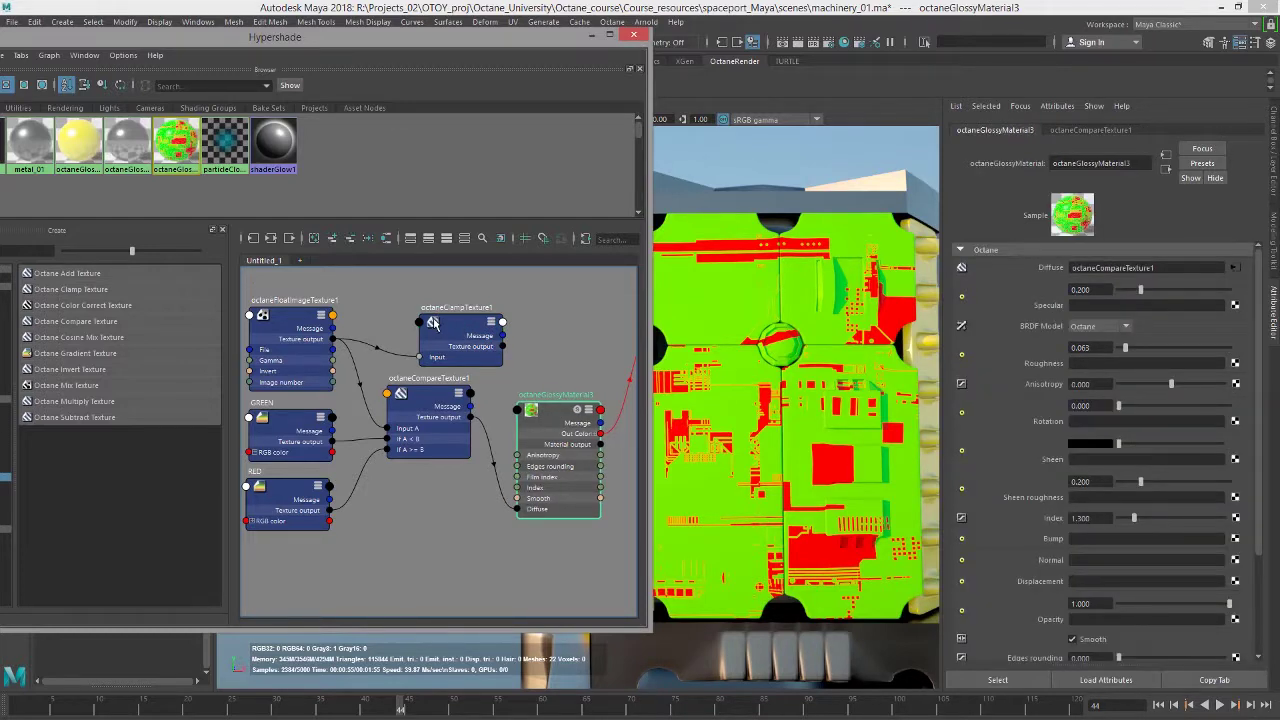
middle_click_drag(433, 322, 1045, 262)
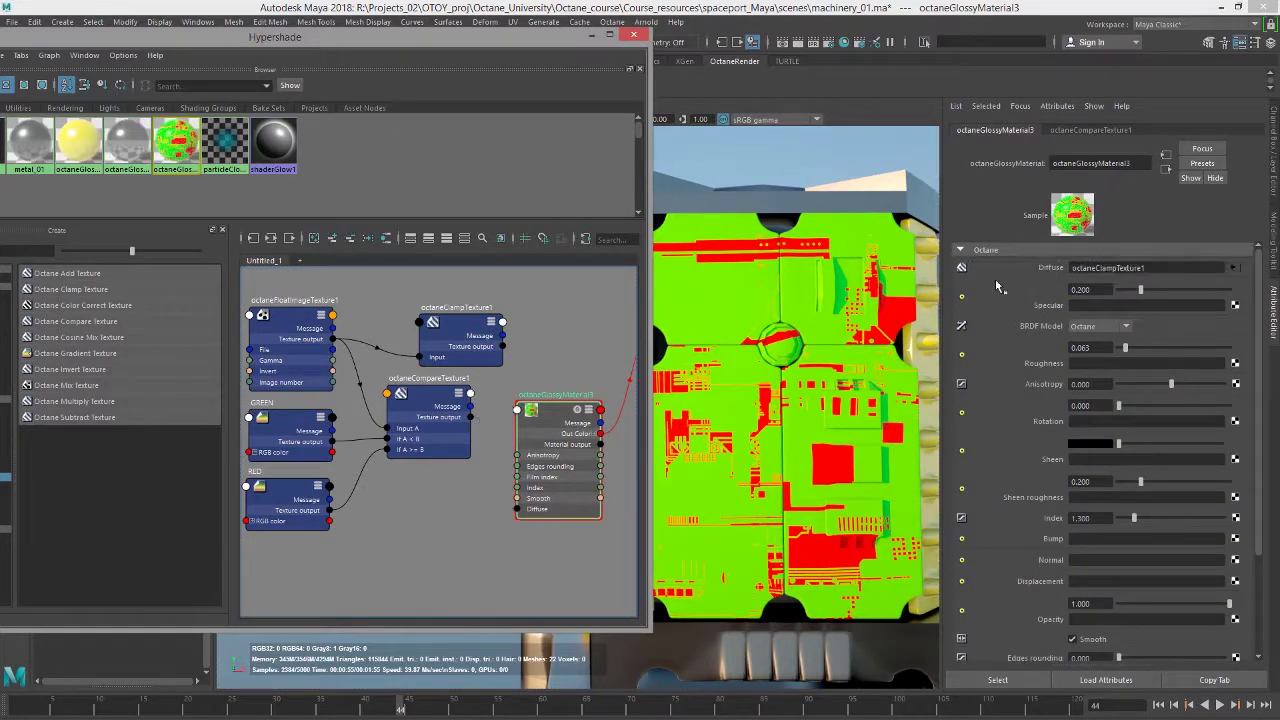
left_click(437, 397)
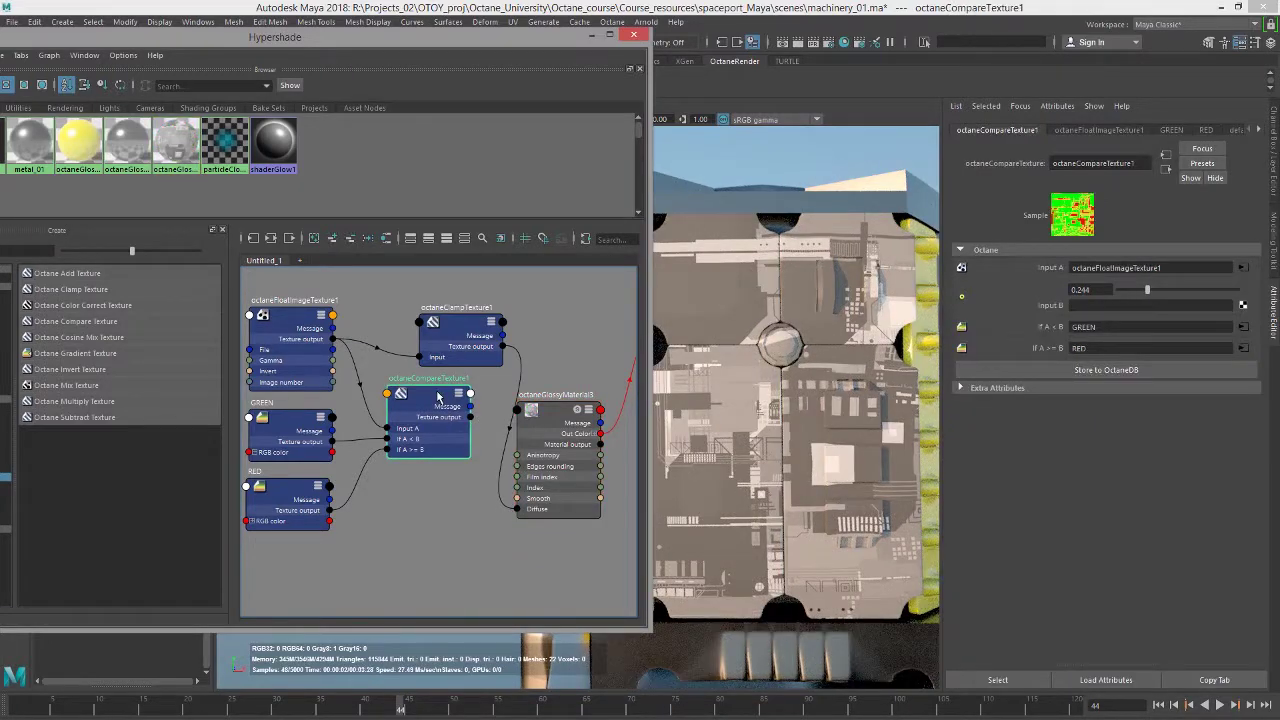
key("Delete")
left_click_drag(469, 333, 436, 393)
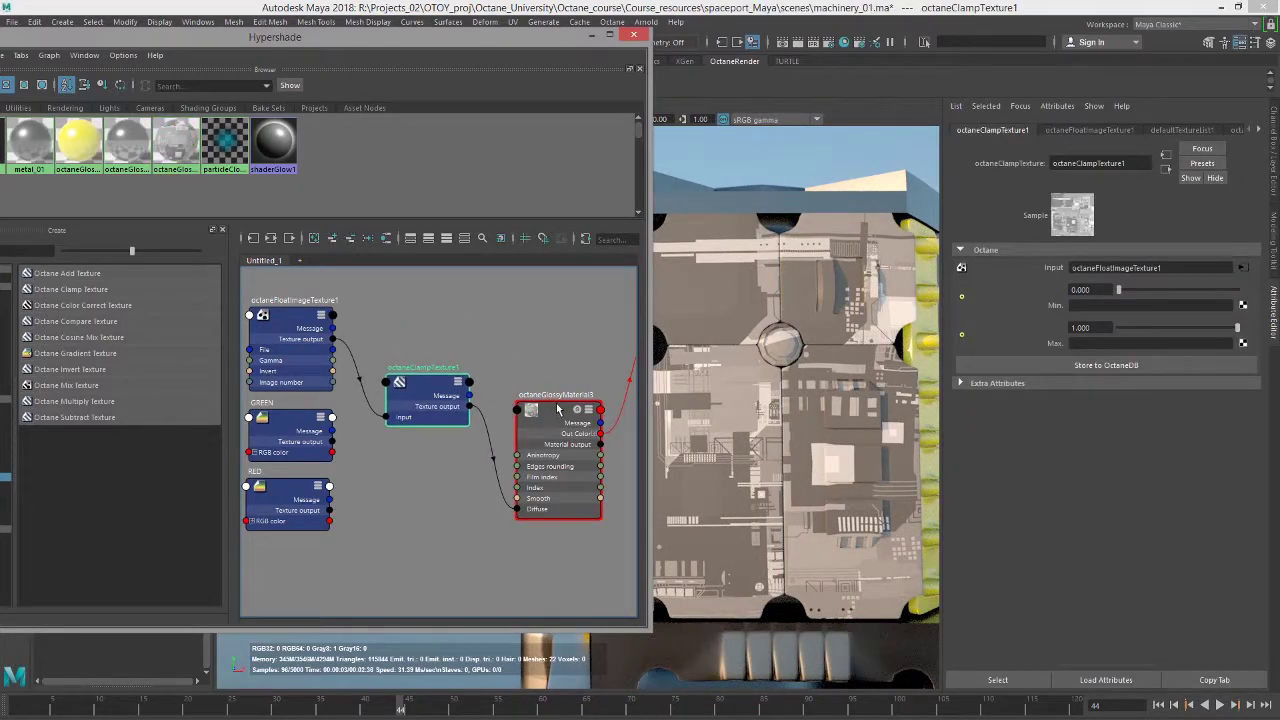
Step: Adjust the clamp texture's limits, ending with Min at 0.023 and Max at 0.170
left_click(558, 410)
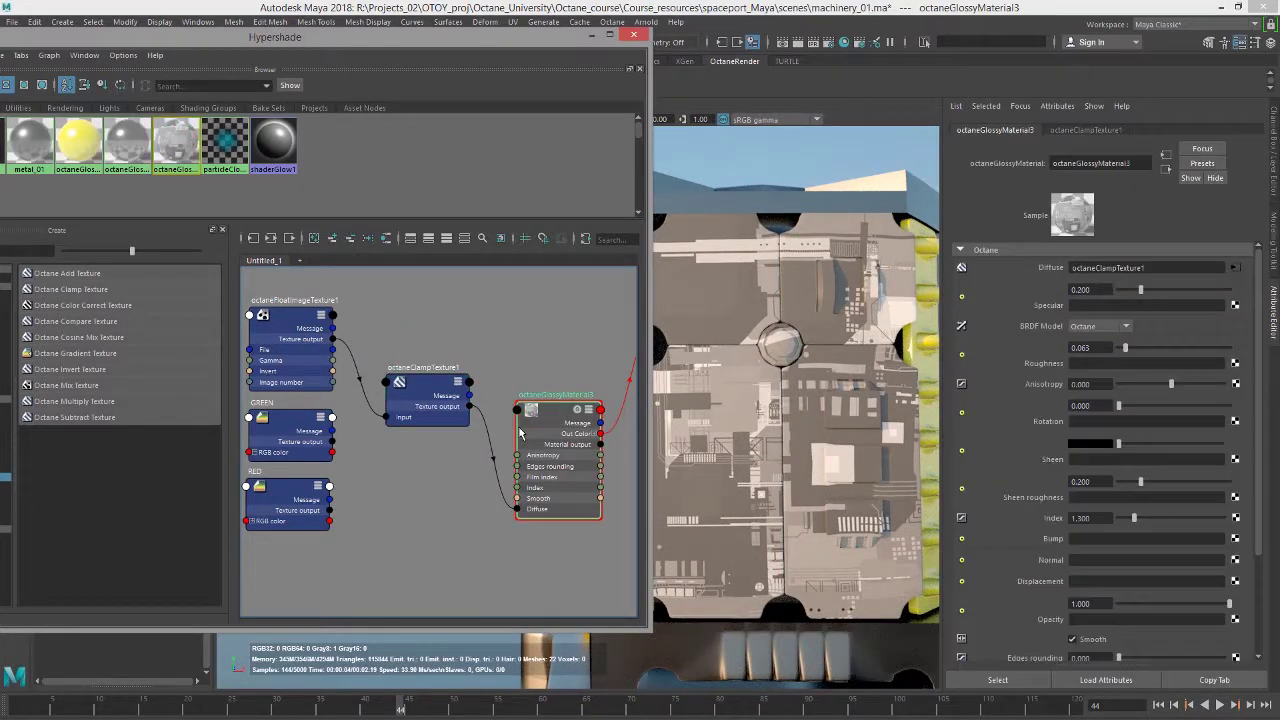
left_click(437, 390)
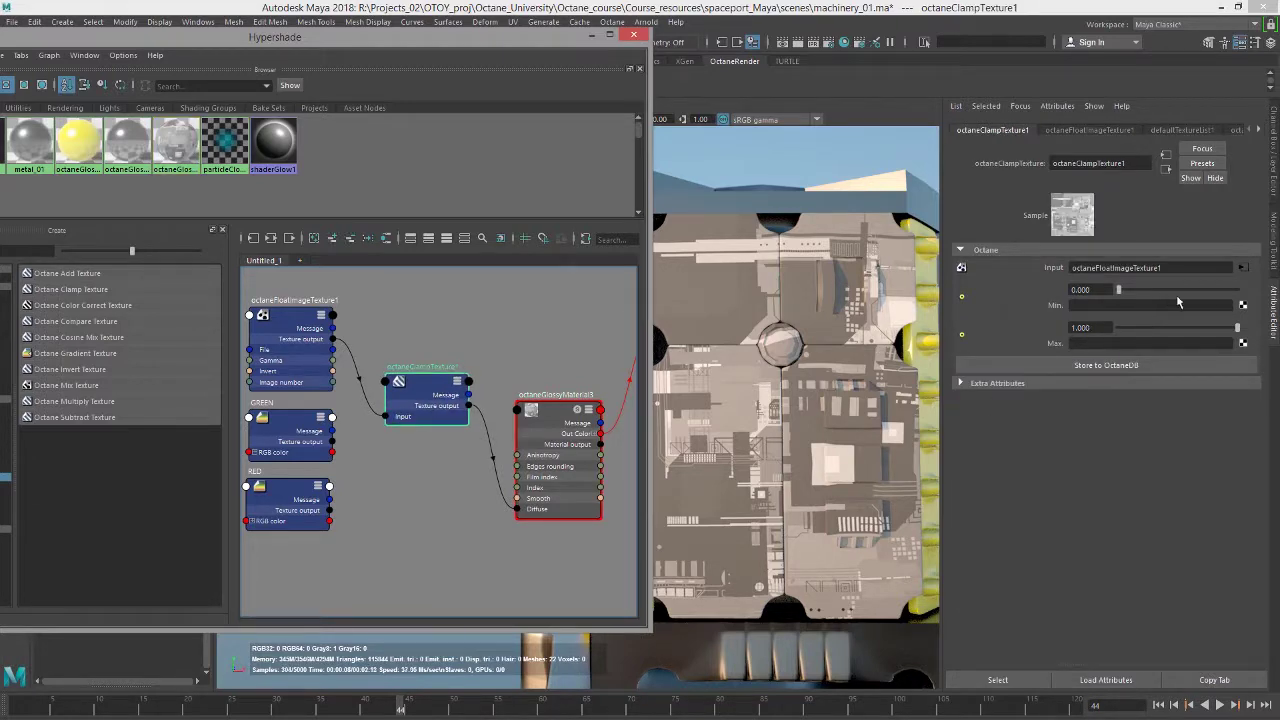
left_click_drag(1236, 328, 1135, 329)
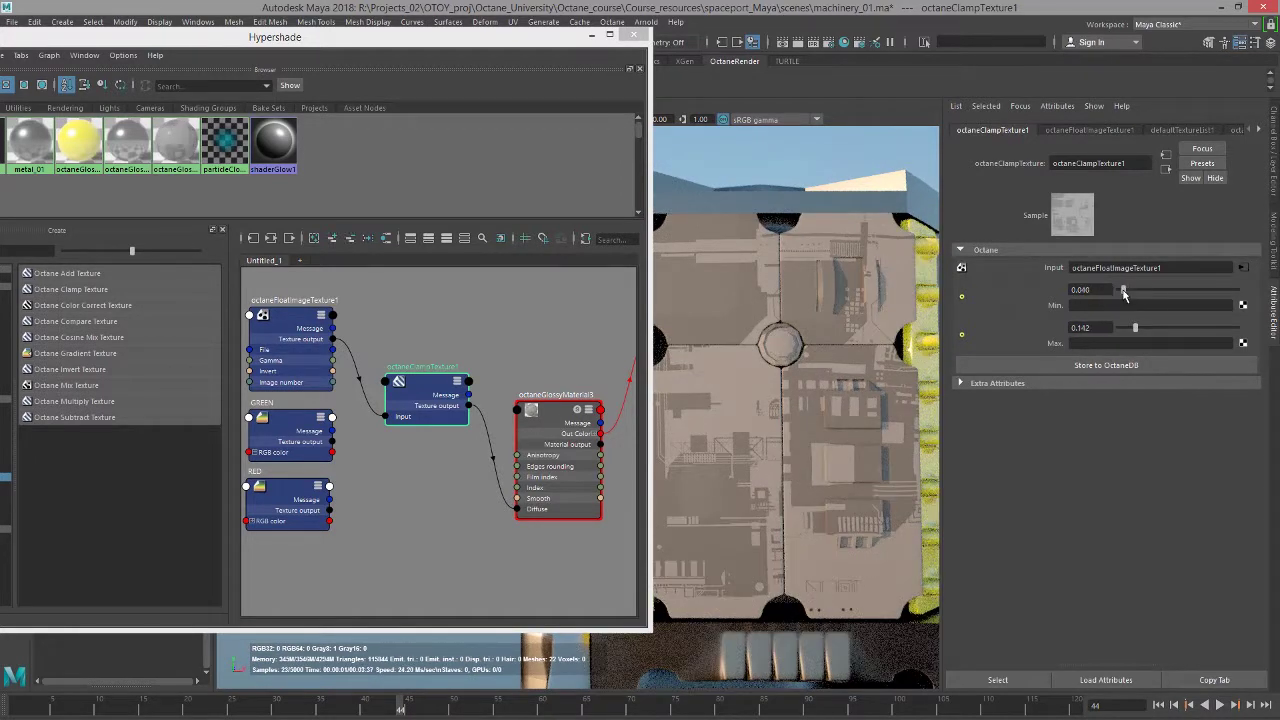
left_click_drag(1136, 329, 1147, 330)
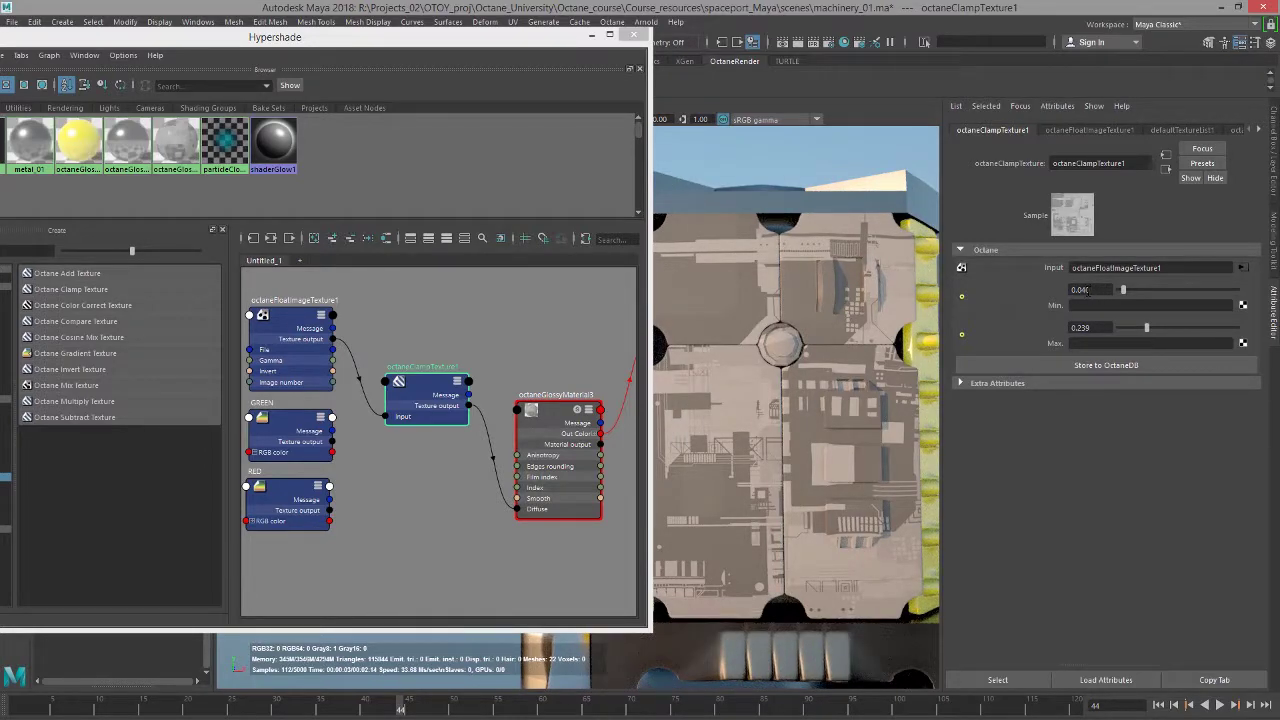
left_click_drag(1118, 292, 1139, 333)
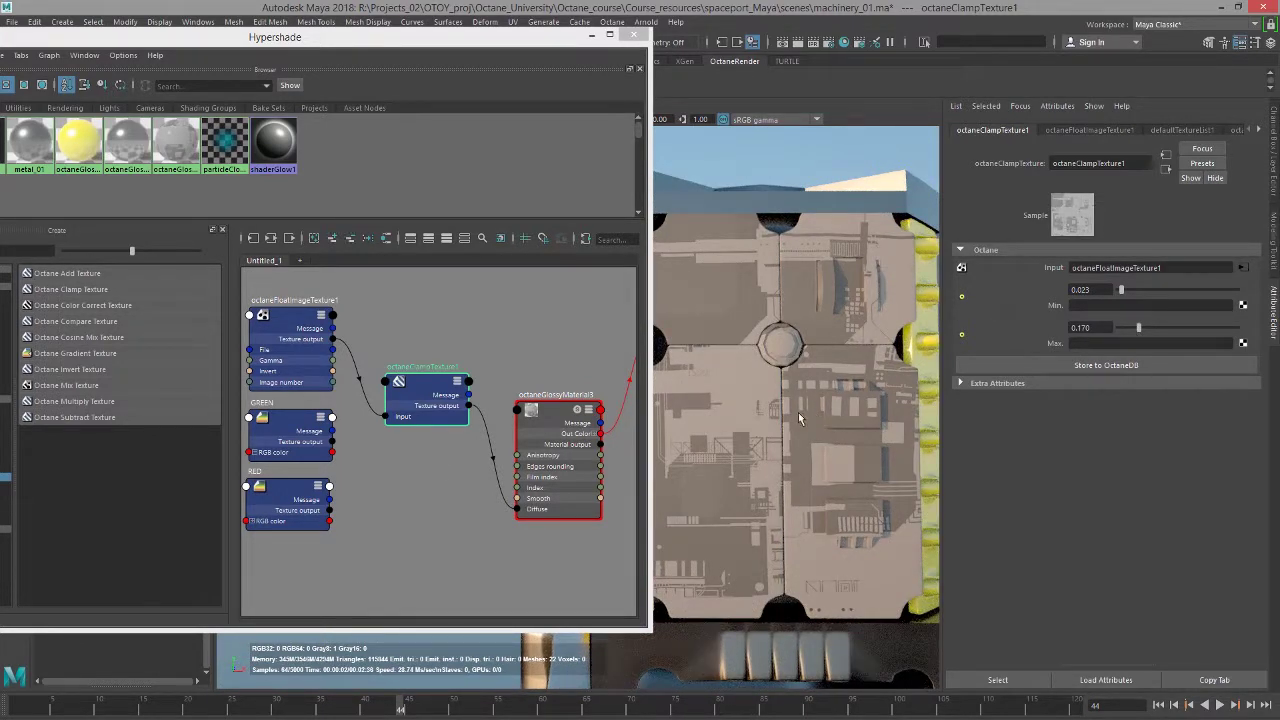
Step: Connect the GREEN texture to the clamp texture's Min and the RED texture to its Max
left_click(1050, 308)
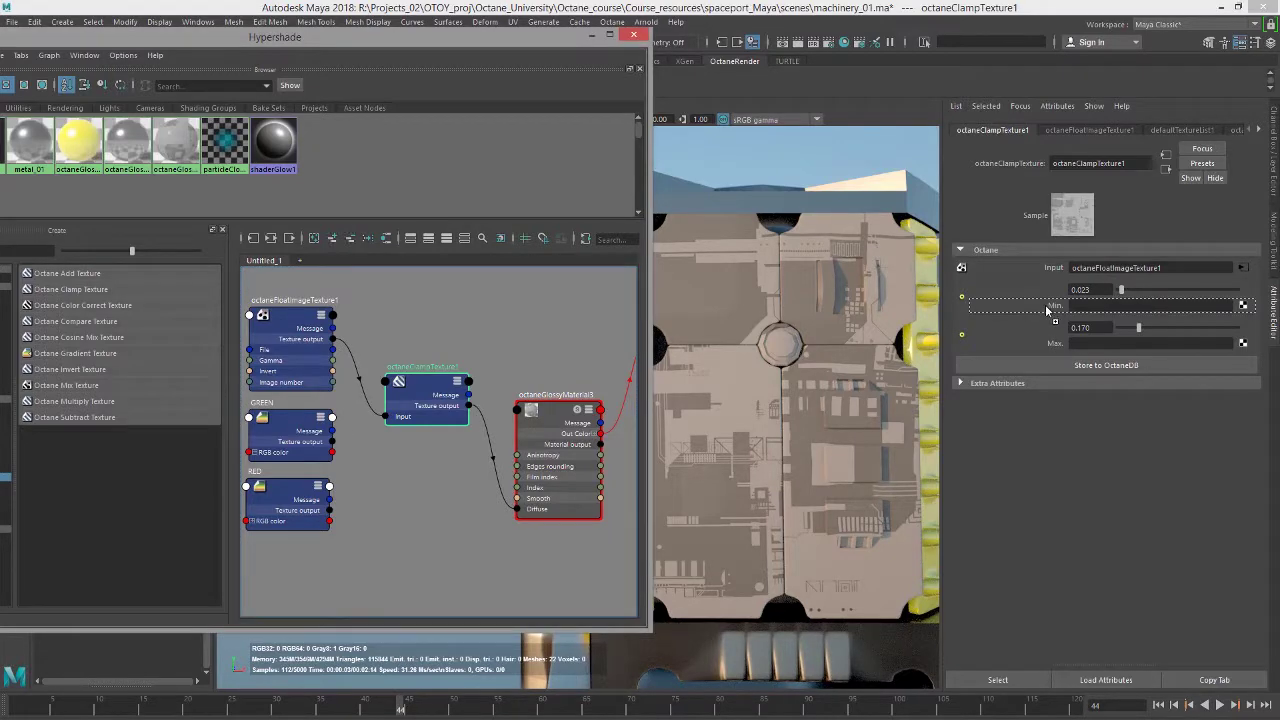
middle_click_drag(1047, 311, 1045, 333)
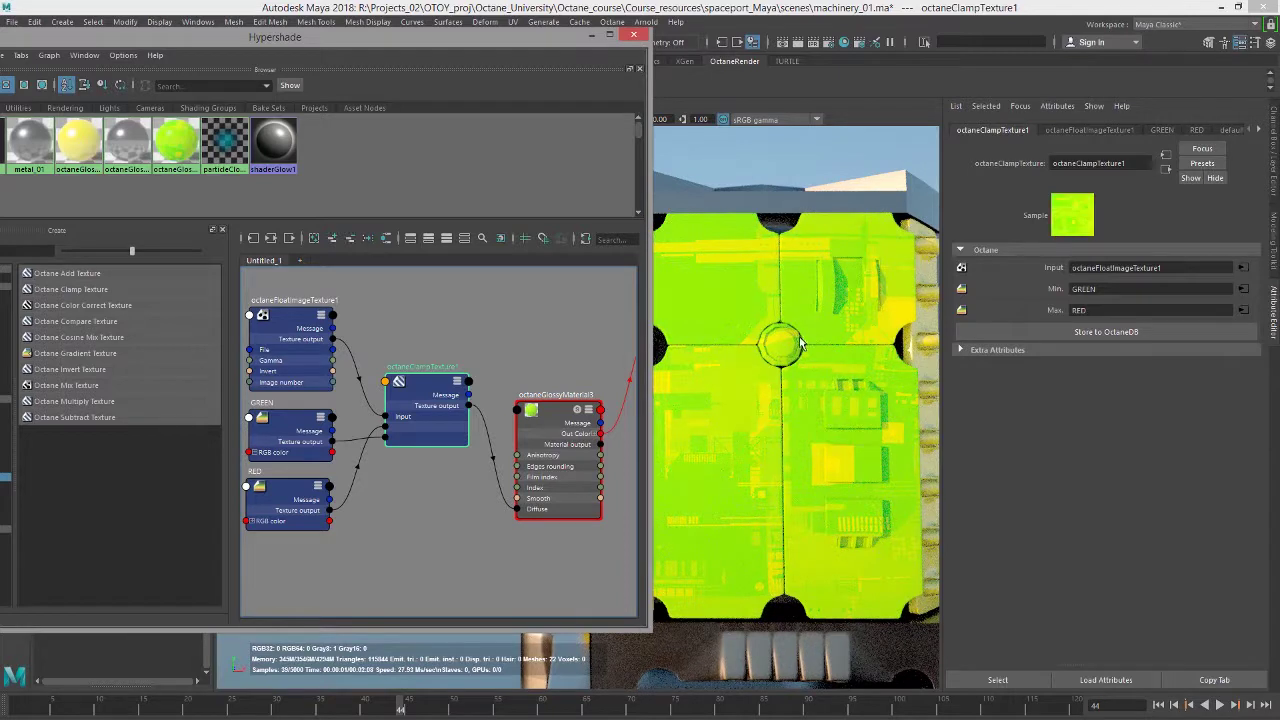
Step: Create an Octane Color Correct Texture and place it below the clamp texture, beside the RED node
left_click_drag(299, 330, 292, 330)
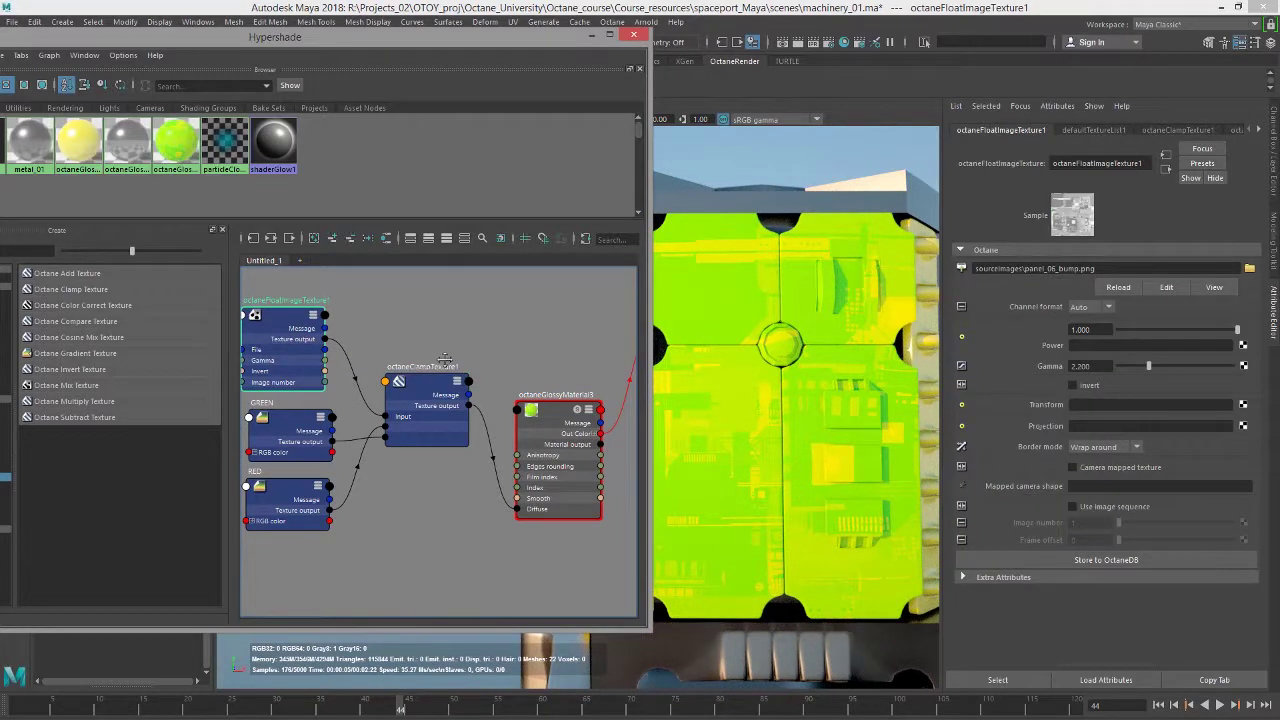
middle_click_drag(425, 370, 472, 367, "alt")
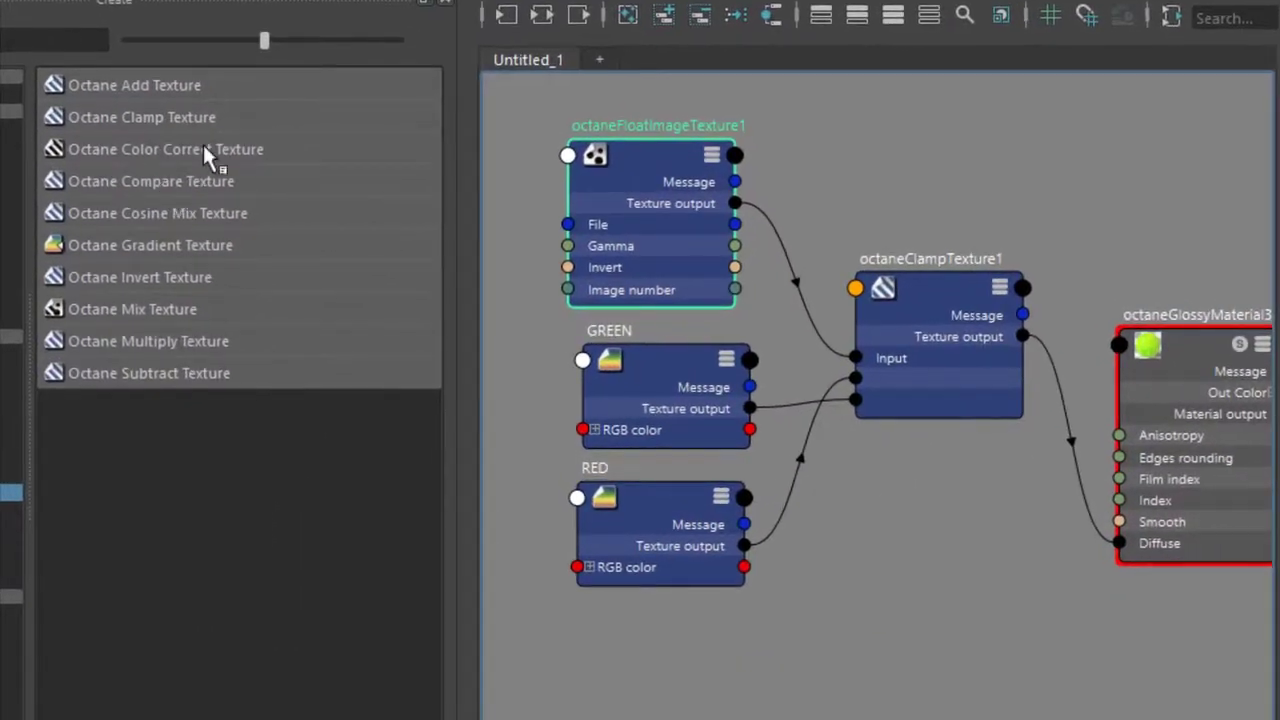
left_click(203, 149)
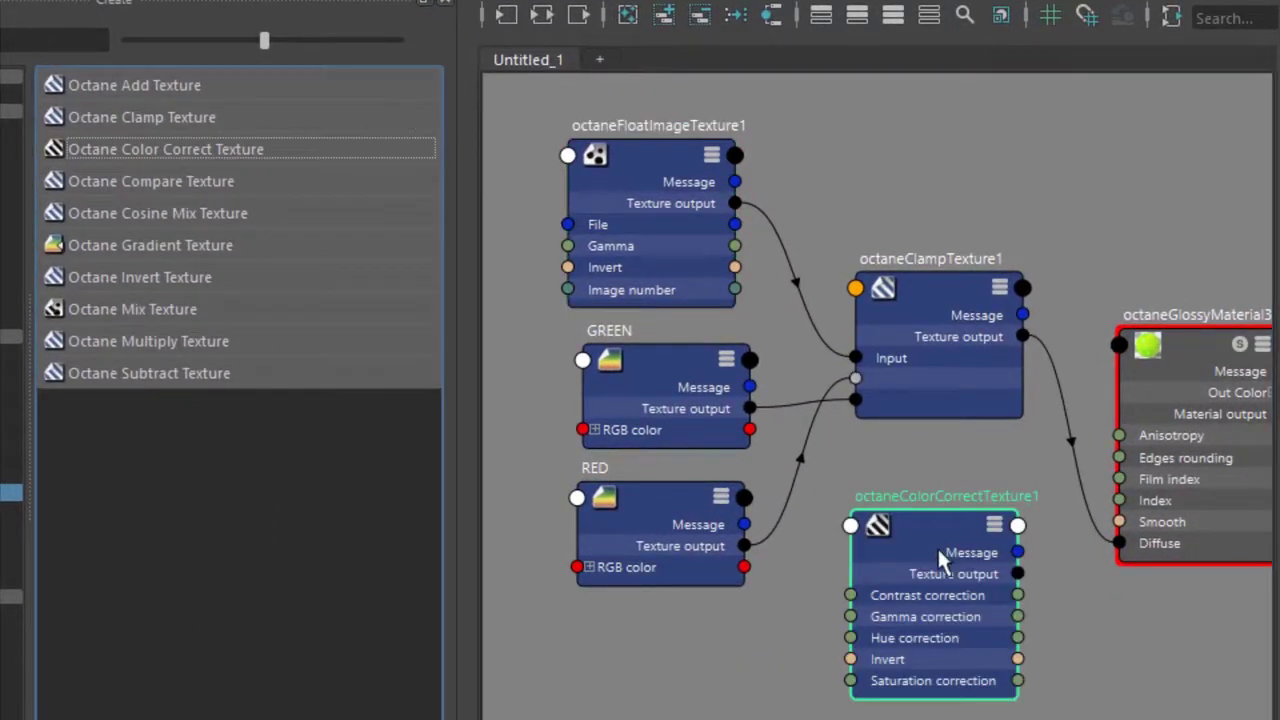
Step: Insert the color correct texture between the float image texture and the clamp texture's Input, rearranging the nodes to fit
left_click_drag(937, 546, 849, 163)
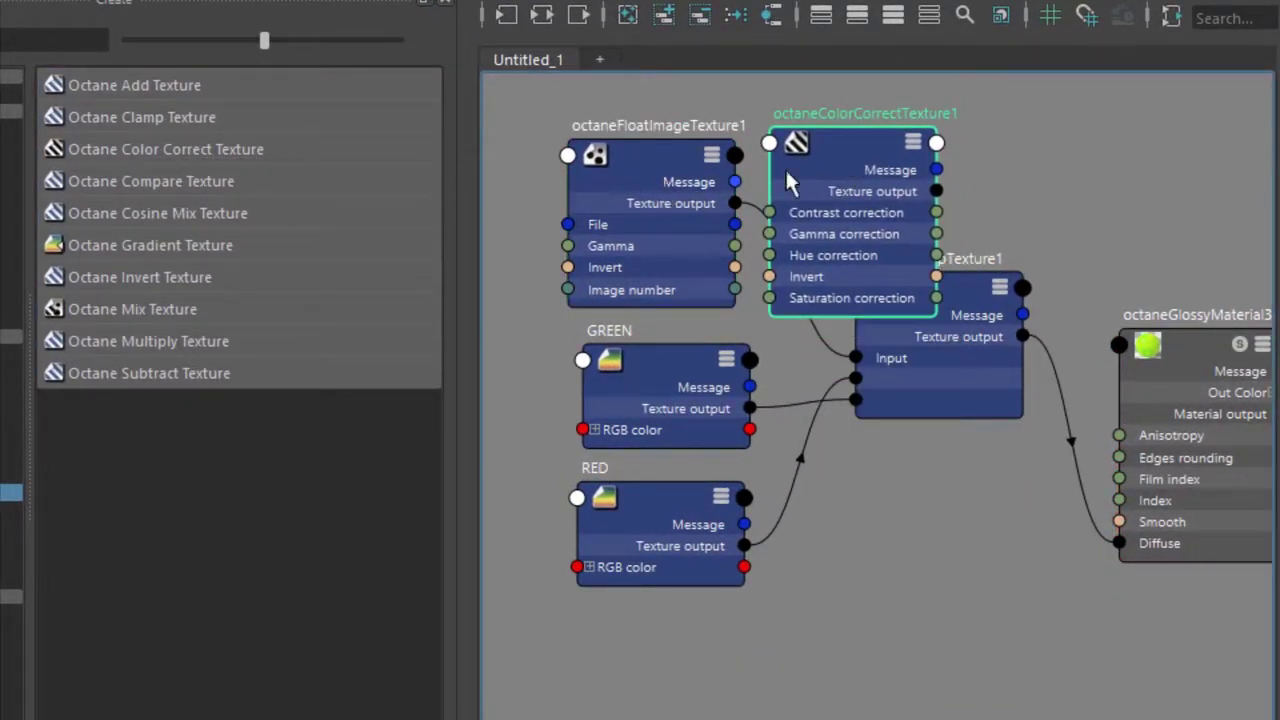
left_click_drag(640, 162, 596, 148)
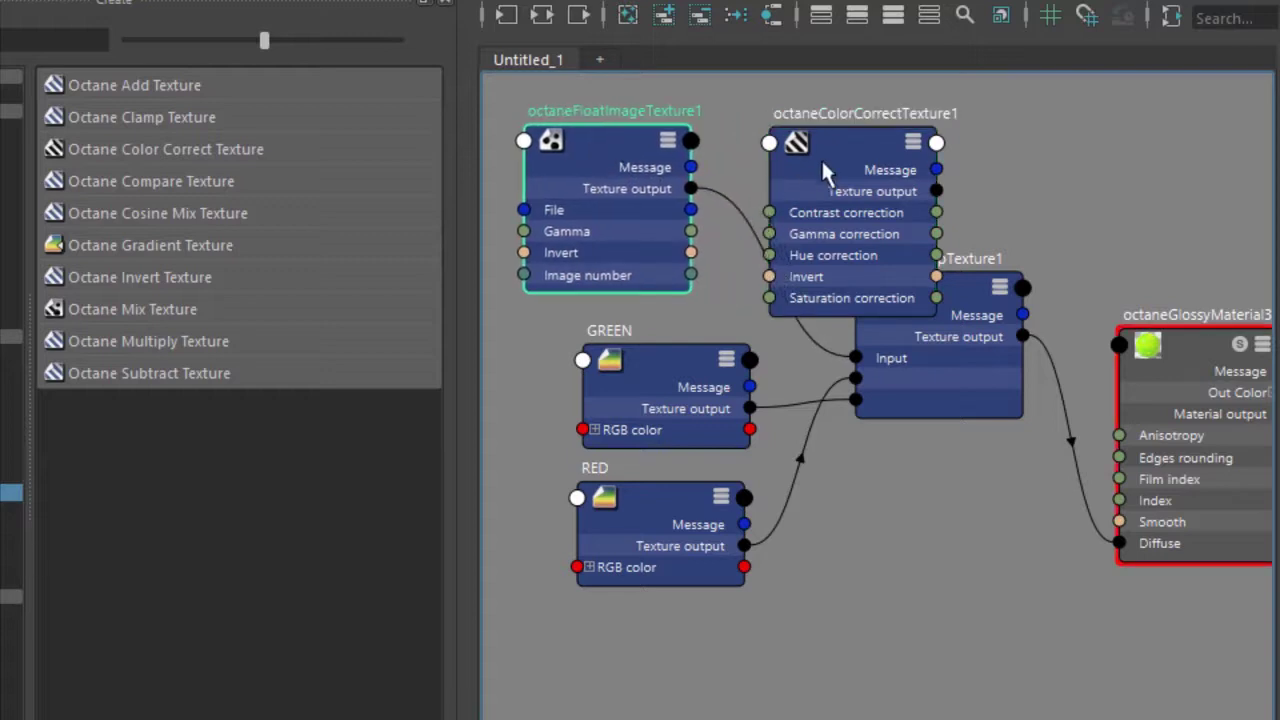
left_click_drag(822, 162, 751, 147)
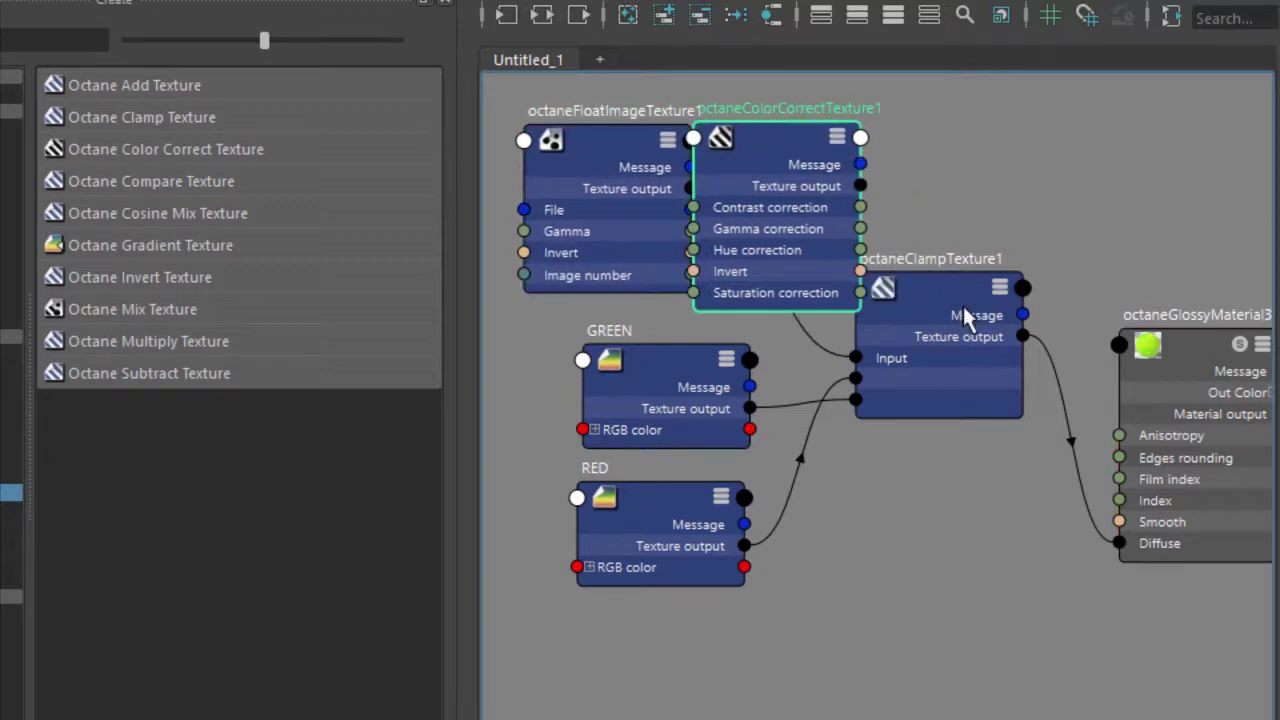
left_click_drag(965, 318, 1065, 250)
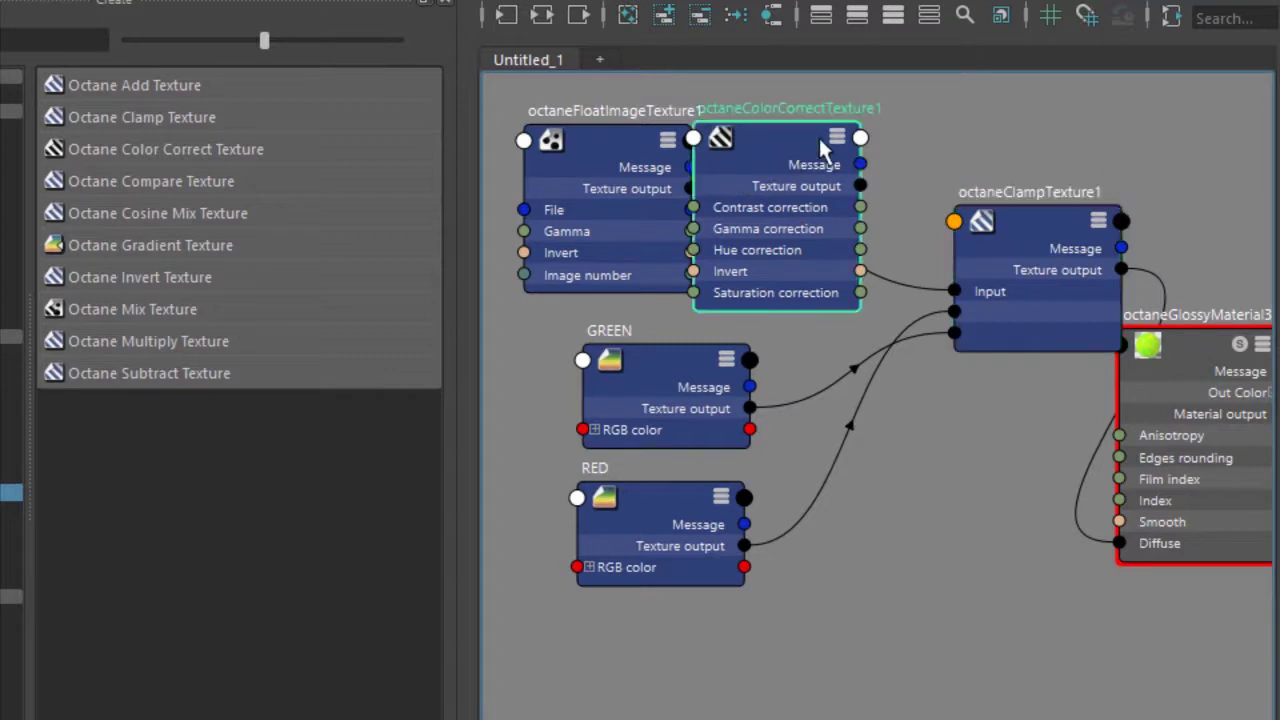
left_click_drag(819, 139, 871, 120)
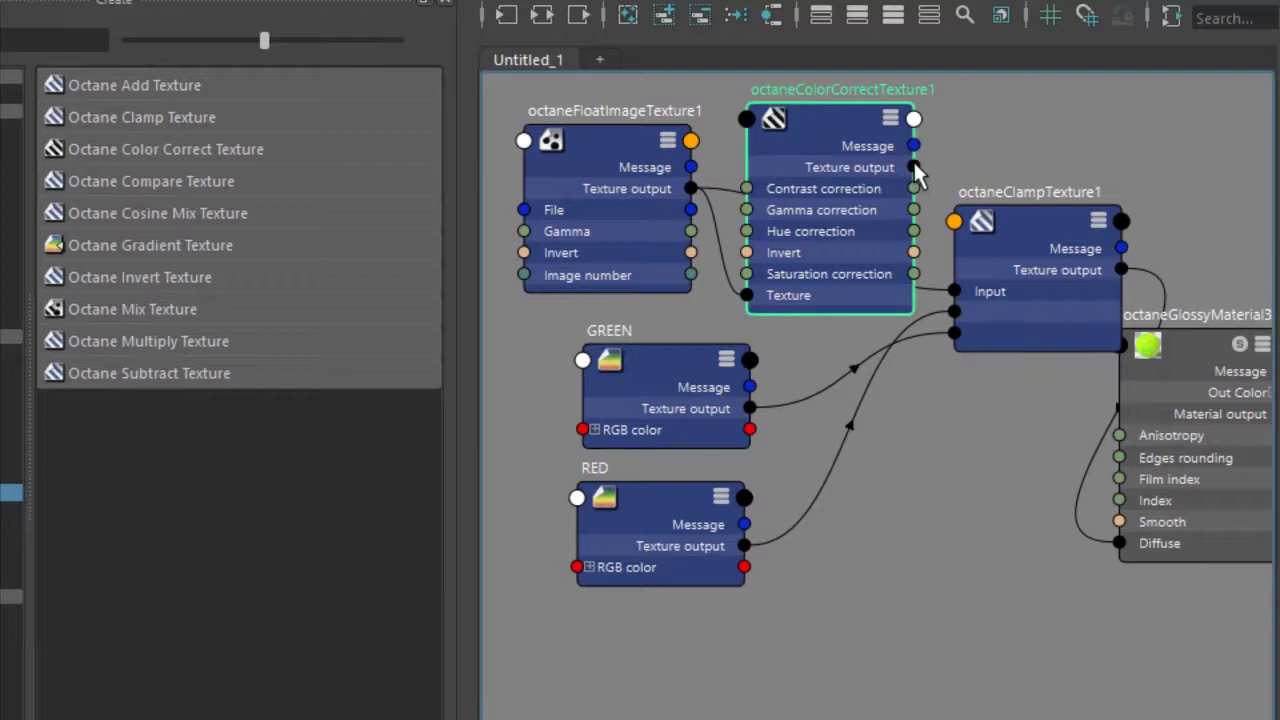
left_click_drag(914, 167, 957, 290)
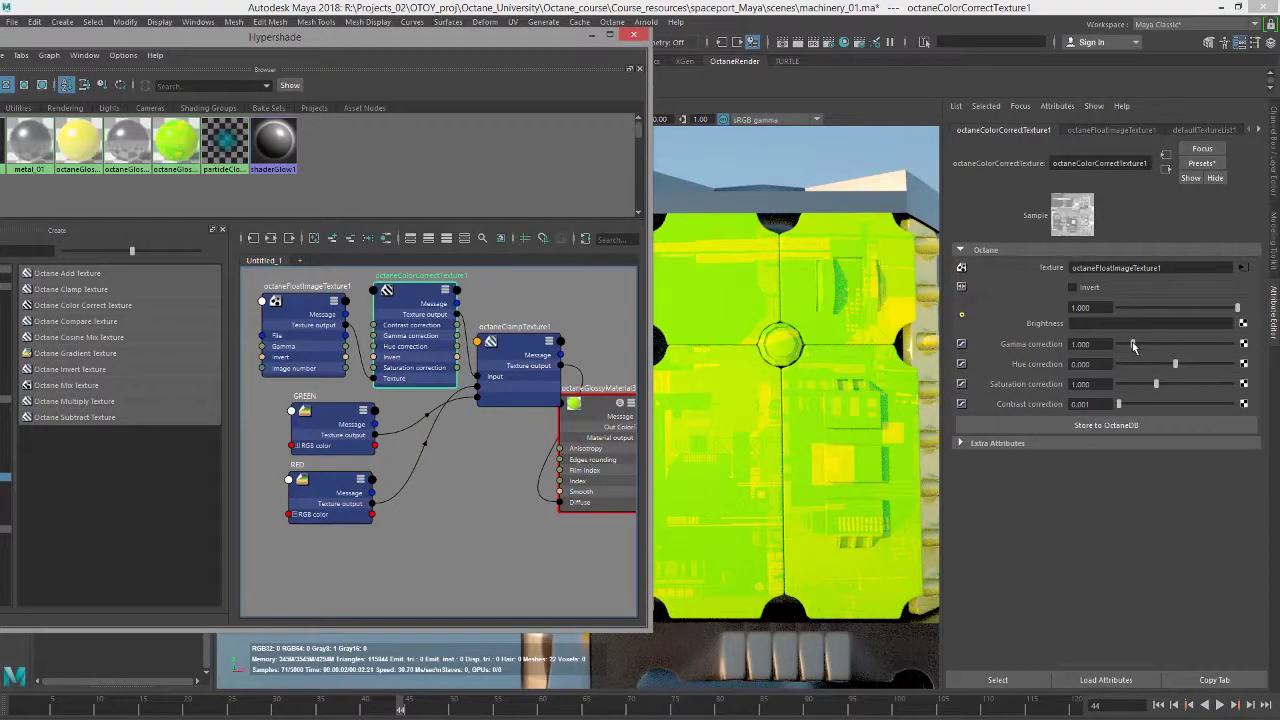
Step: Set the color correct texture's Brightness to 0.943 and vary its Gamma correction, from 3.101 down to 0.581
mouse_move(1213, 310)
left_mouse_down()
mouse_move(1147, 309)
mouse_move(1230, 308)
left_mouse_up()
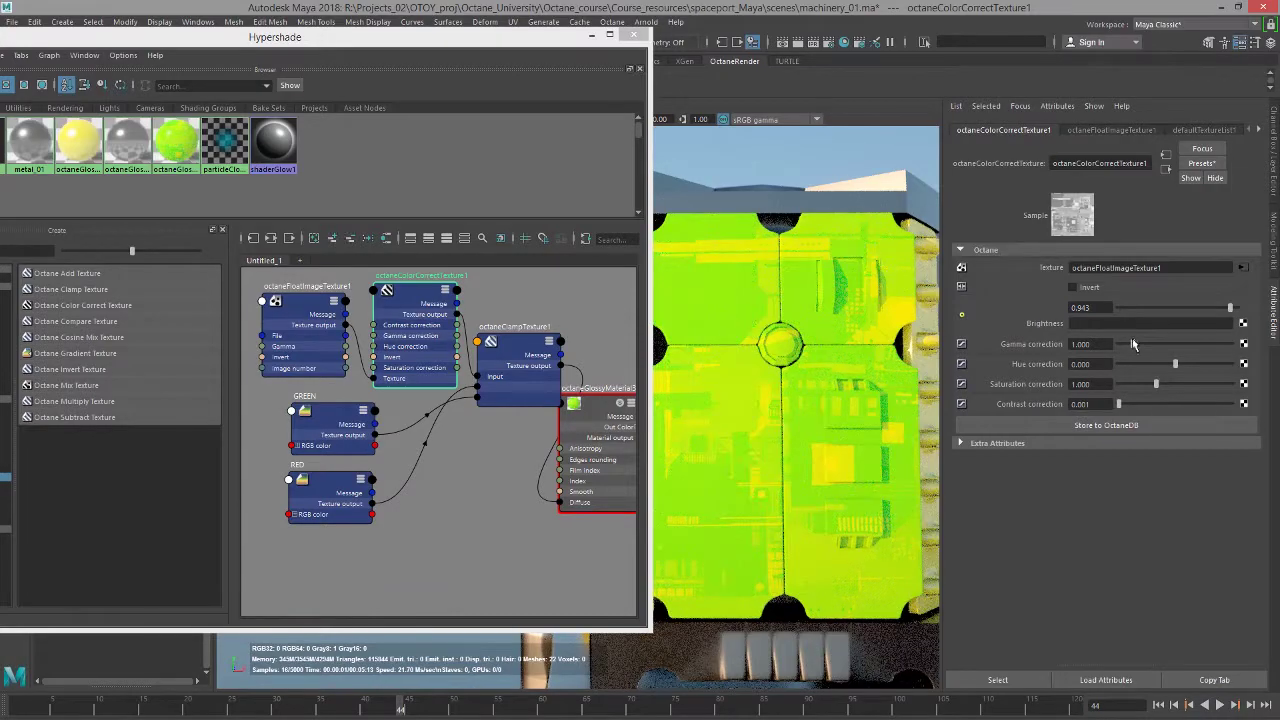
left_click_drag(1132, 340, 1161, 343)
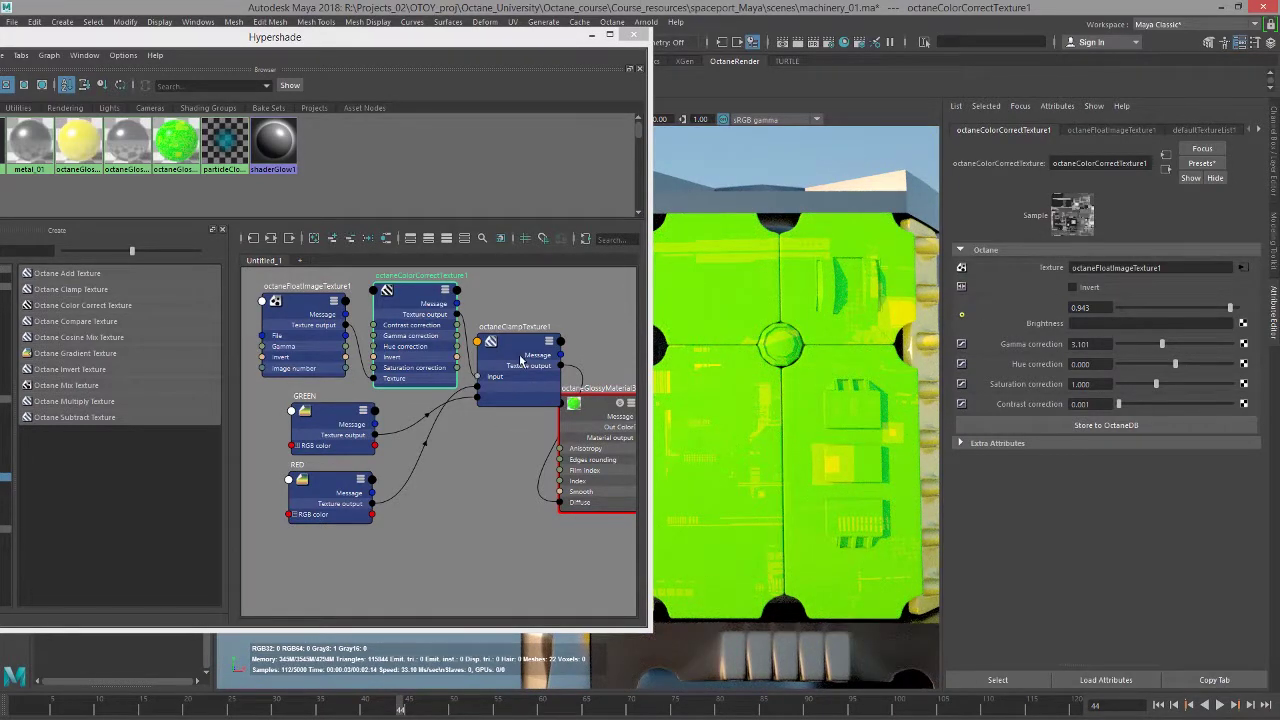
left_click_drag(520, 361, 500, 452)
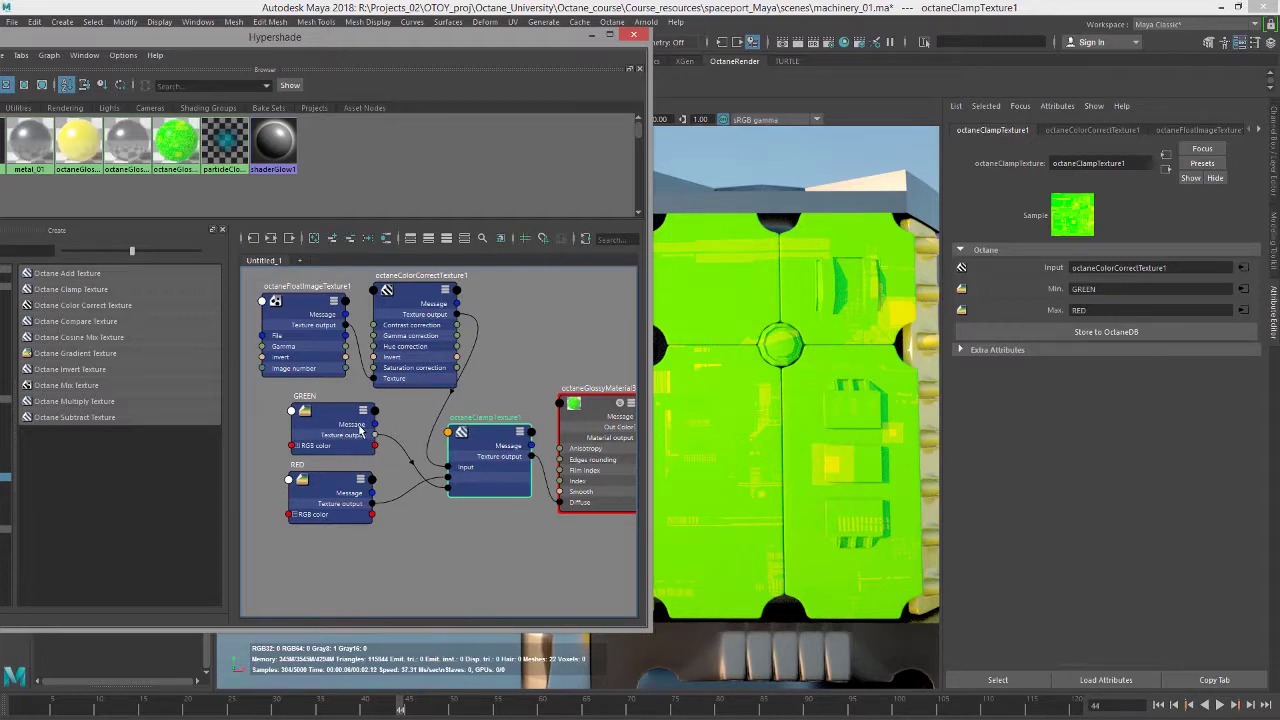
left_click(403, 289)
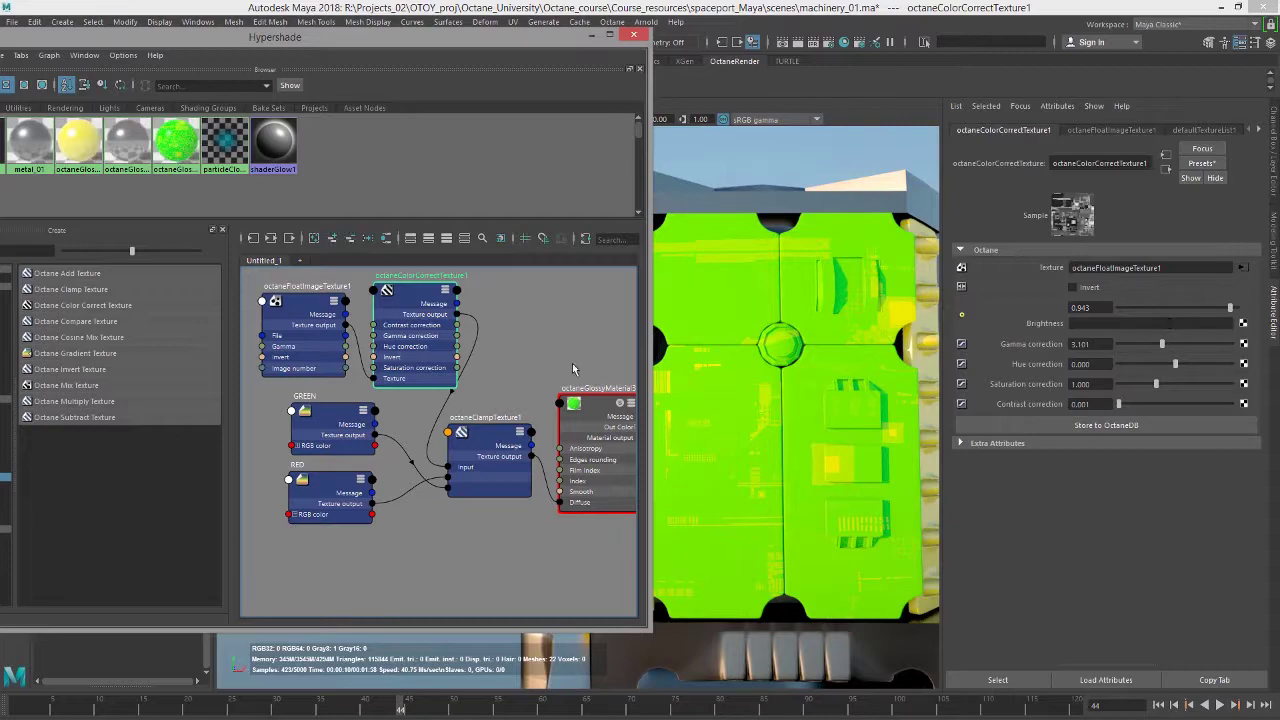
left_click_drag(1161, 344, 1126, 342)
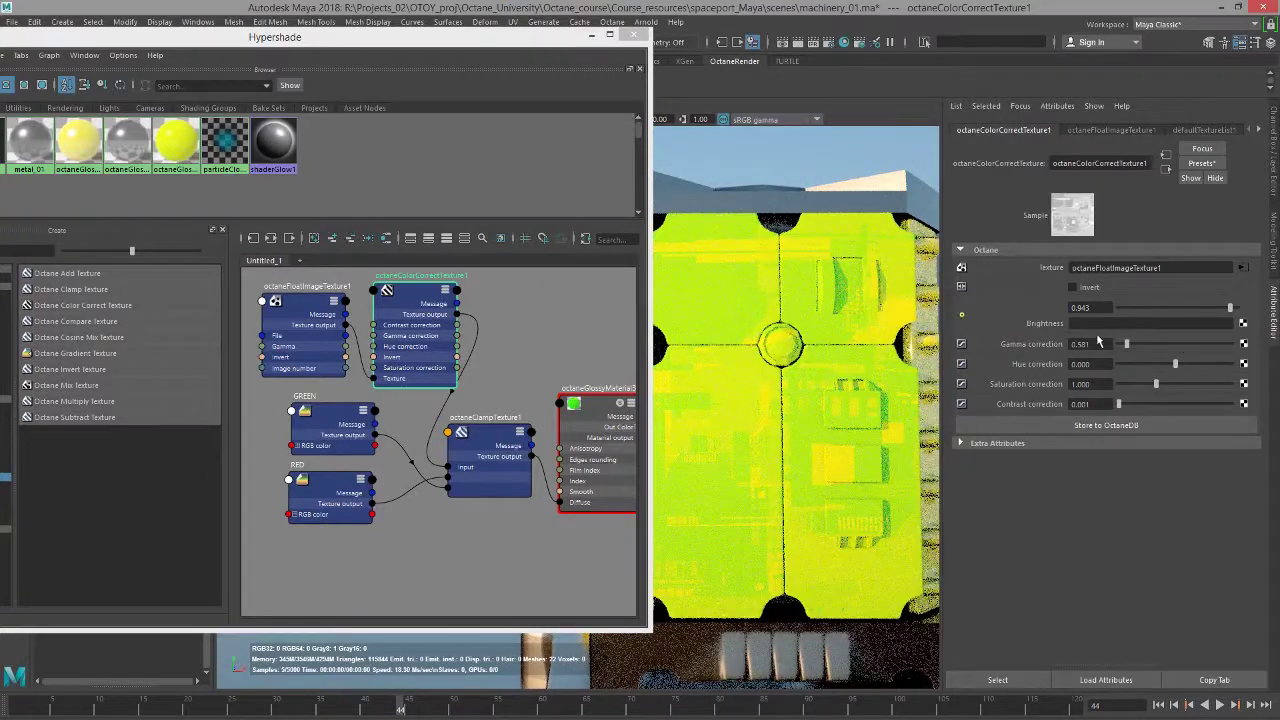
Step: Turn on Invert in the color correct texture, with Brightness 0.358, Contrast correction 470.239 and Gamma correction 0.533
left_click(1073, 287)
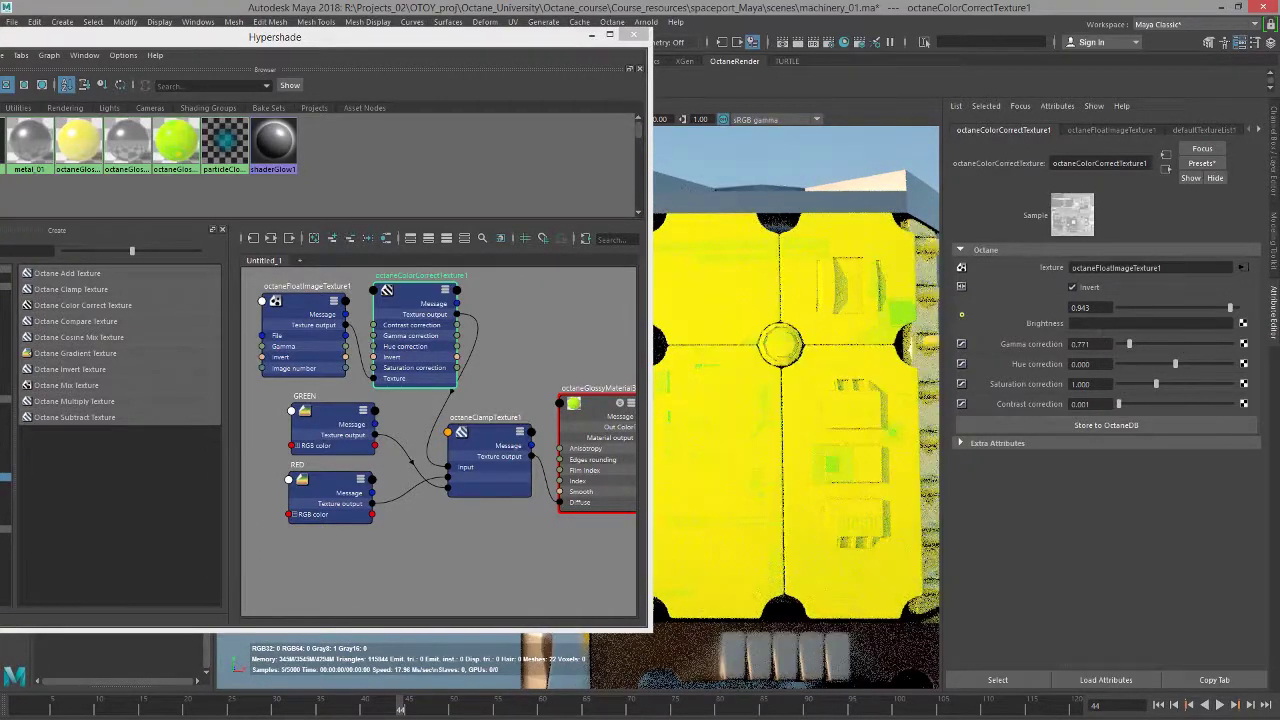
left_click_drag(1129, 343, 1161, 309)
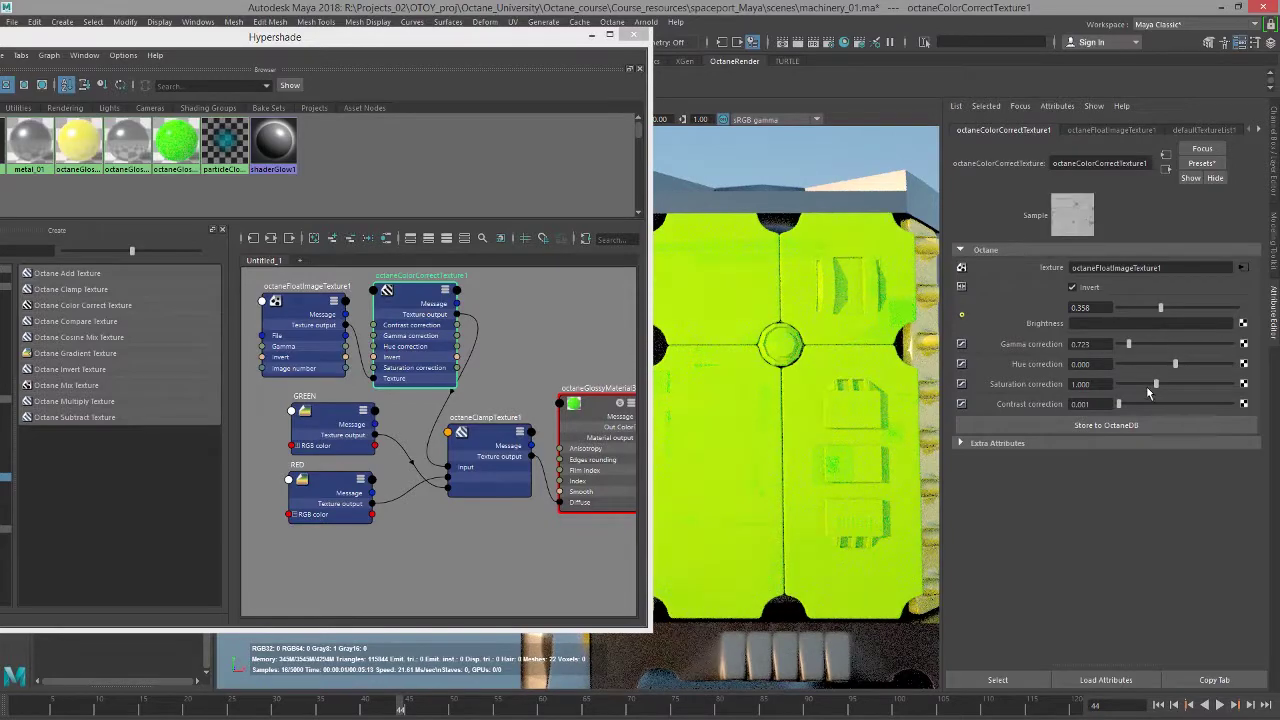
left_click_drag(1120, 404, 1171, 405)
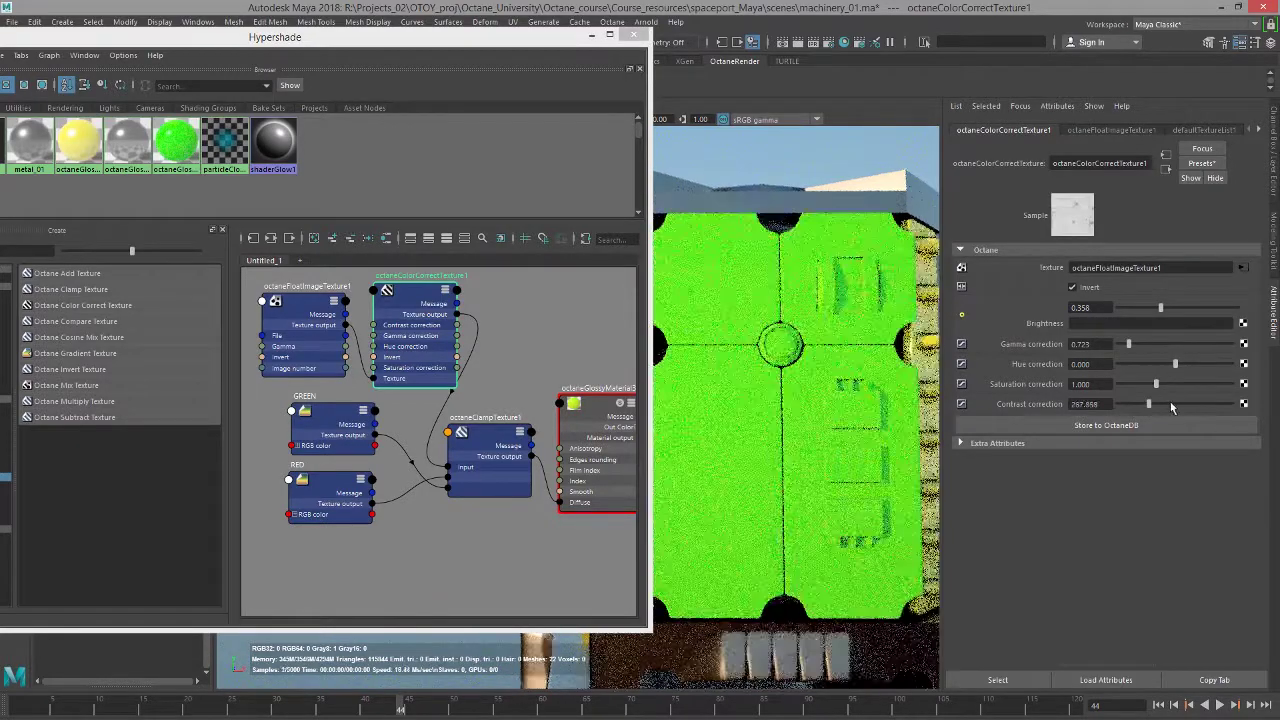
left_click_drag(1130, 344, 1126, 347)
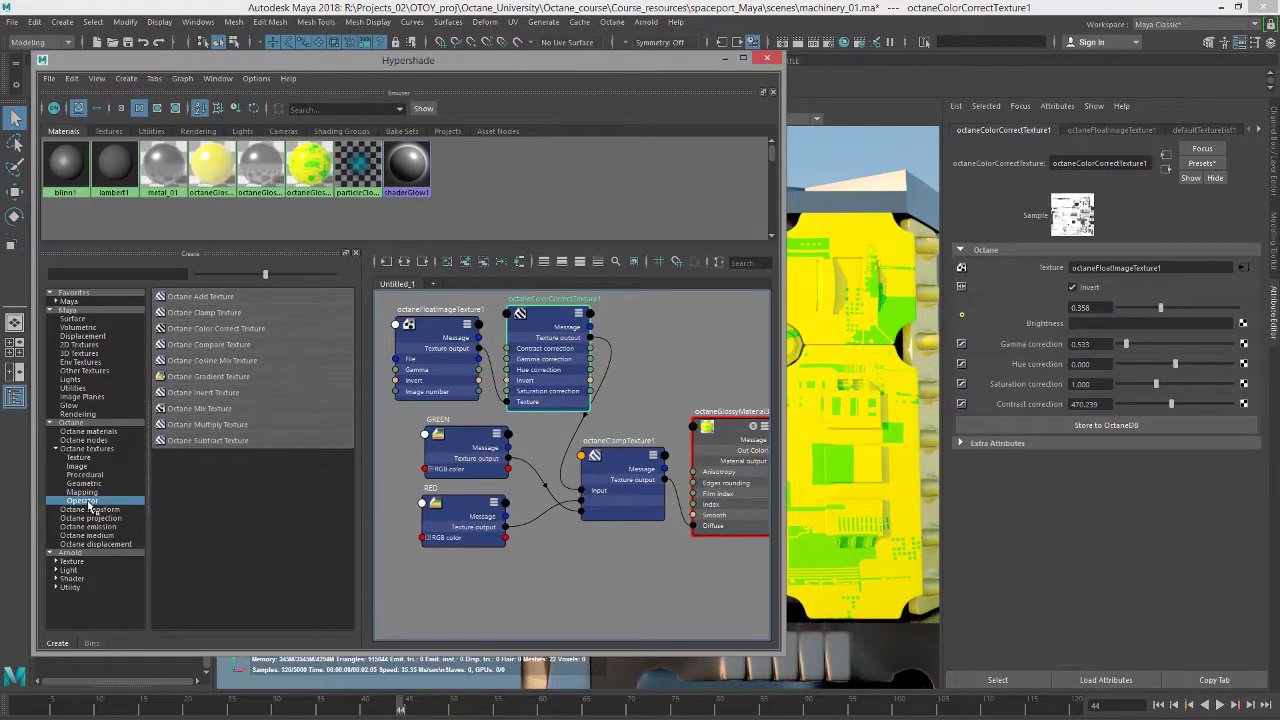
Step: Replace the color correct, clamp, GREEN and RED nodes with an Octane Invert Texture placed between the float image texture and the glossy material
left_click(212, 393)
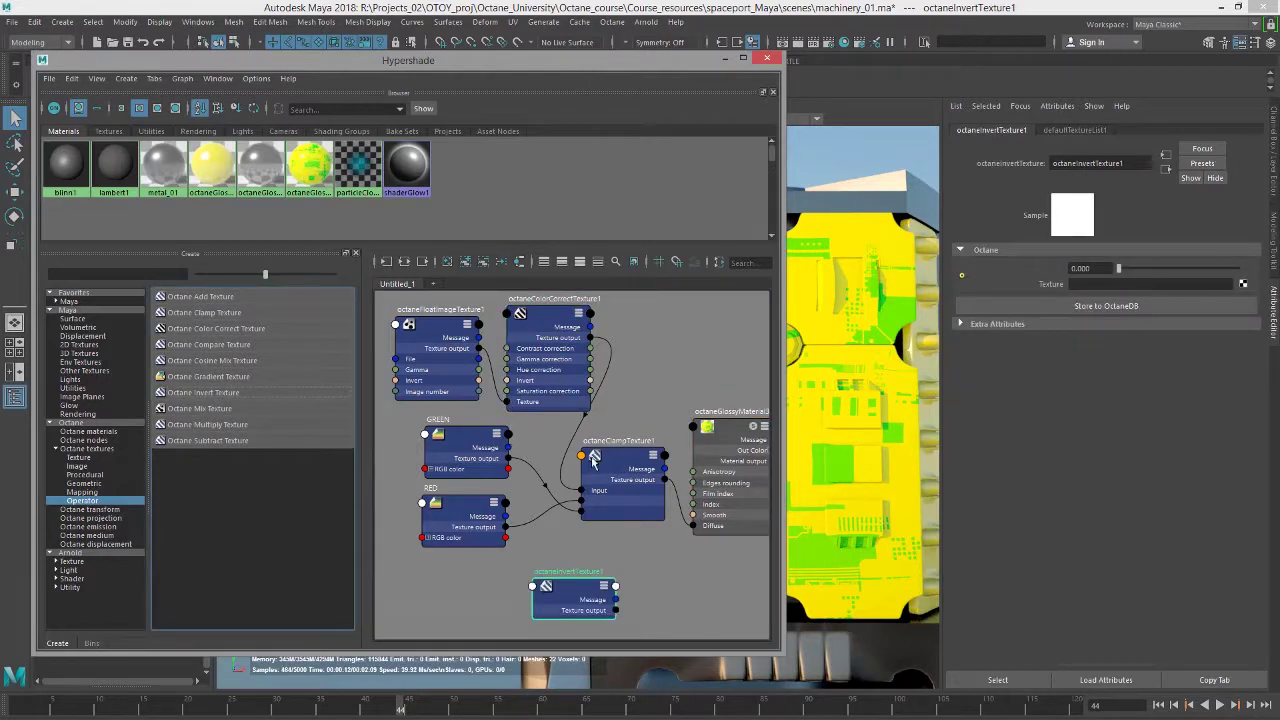
left_click_drag(635, 540, 503, 358)
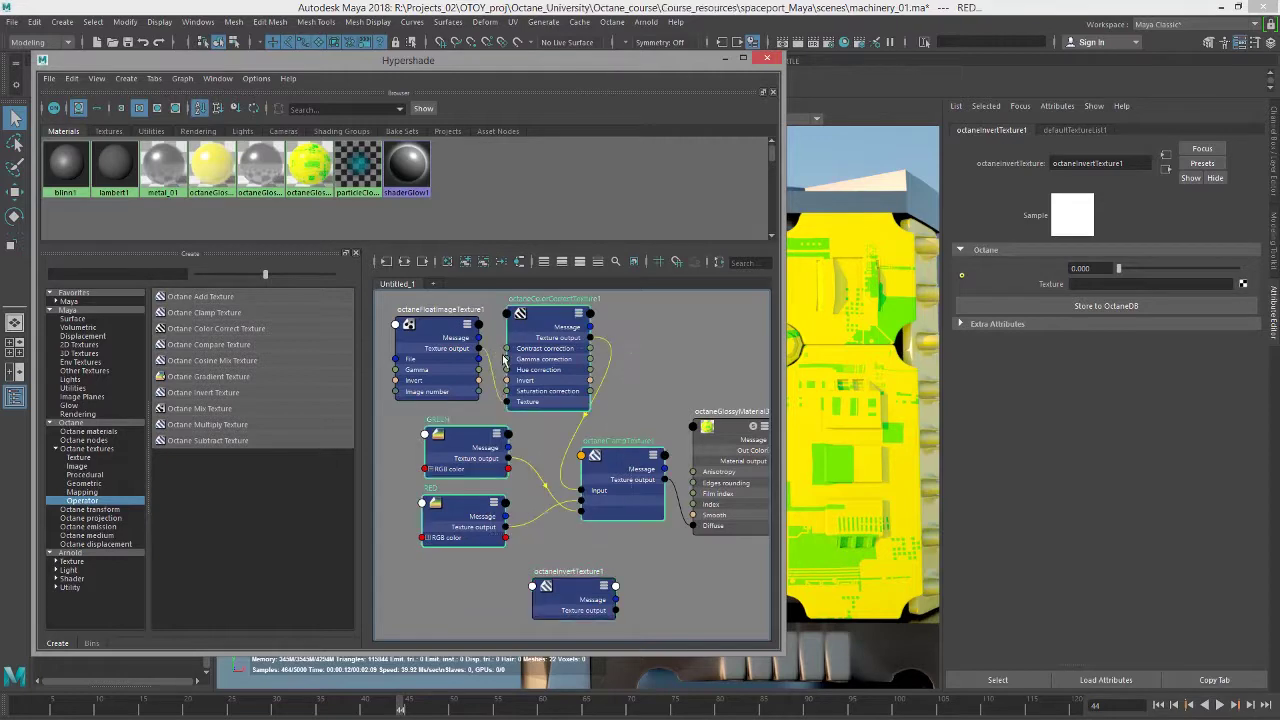
key("Delete")
left_click_drag(572, 572, 587, 388)
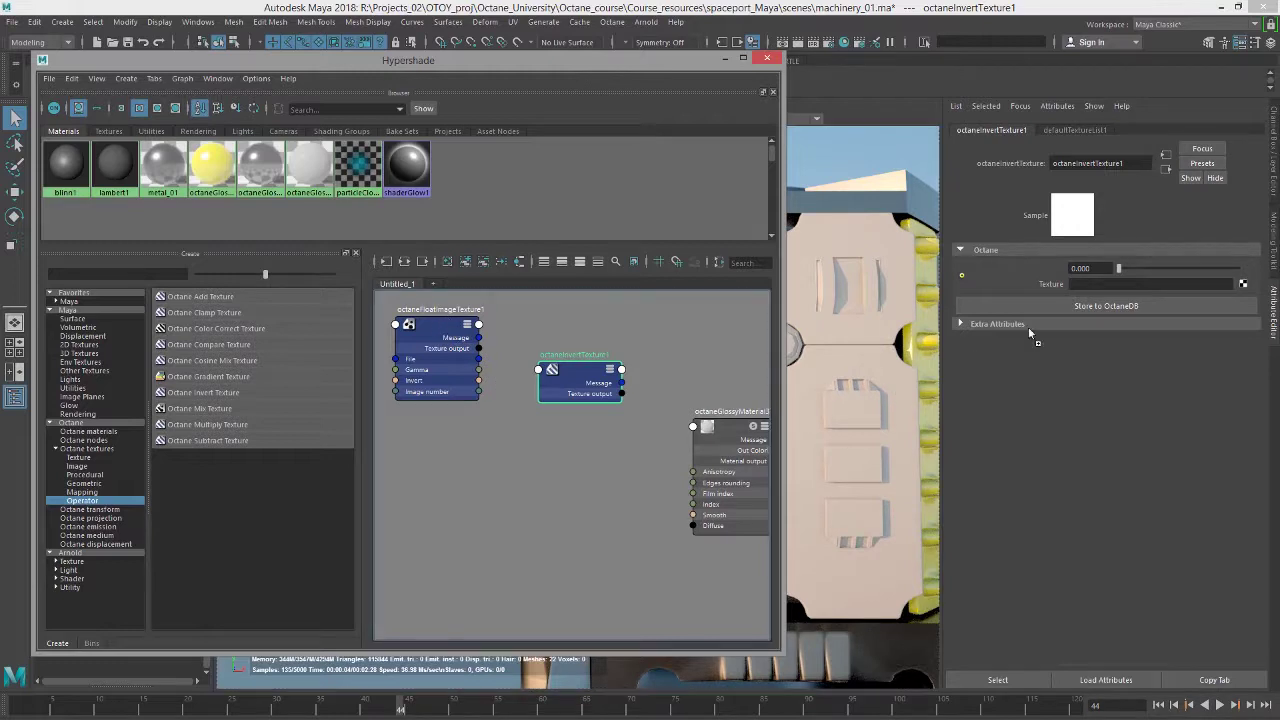
Step: Connect the float image texture to the invert texture's Texture input and the invert texture to the glossy material's Diffuse
middle_click_drag(1022, 288, 1025, 288)
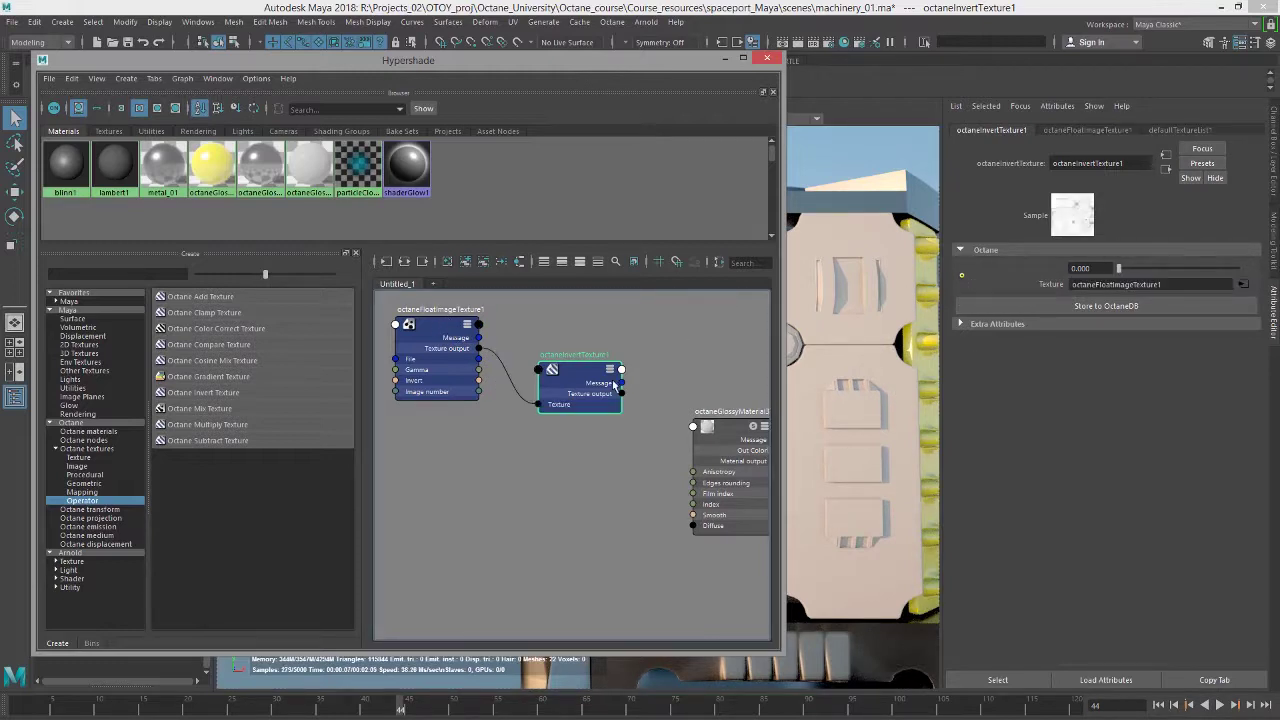
left_click_drag(614, 384, 694, 525)
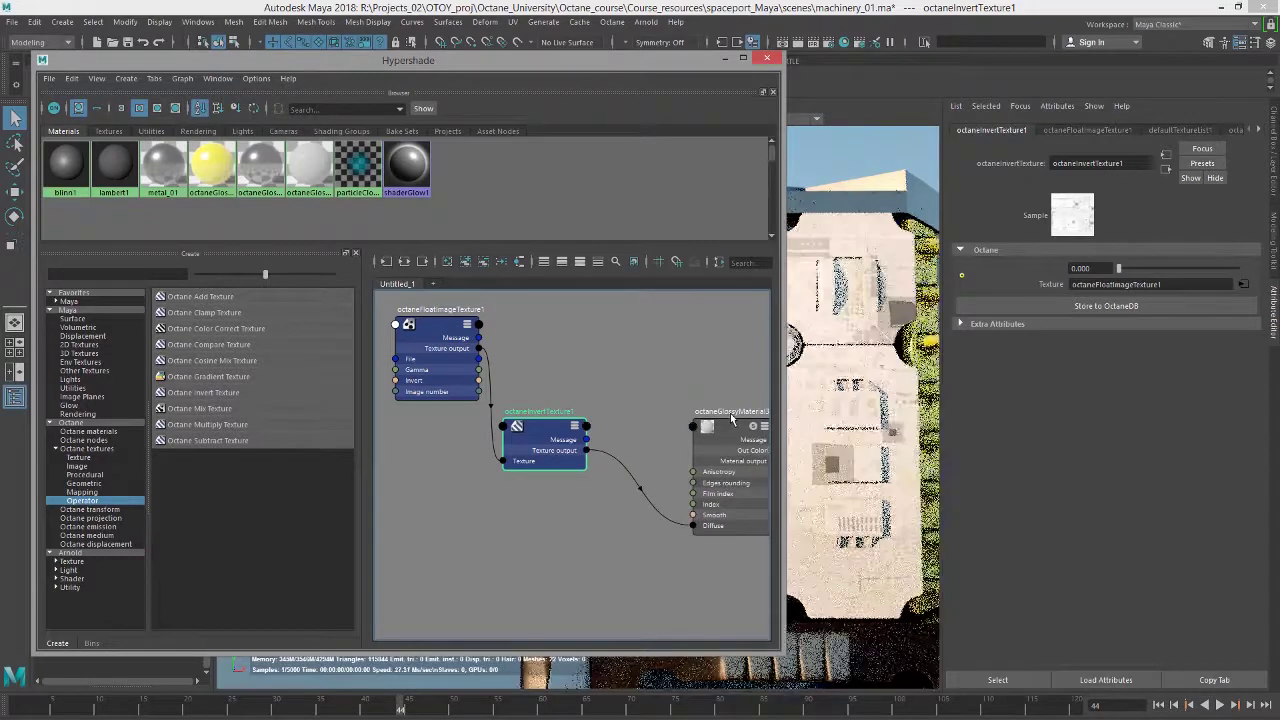
left_click_drag(725, 427, 644, 395)
left_click_drag(611, 63, 476, 84)
left_click(417, 460)
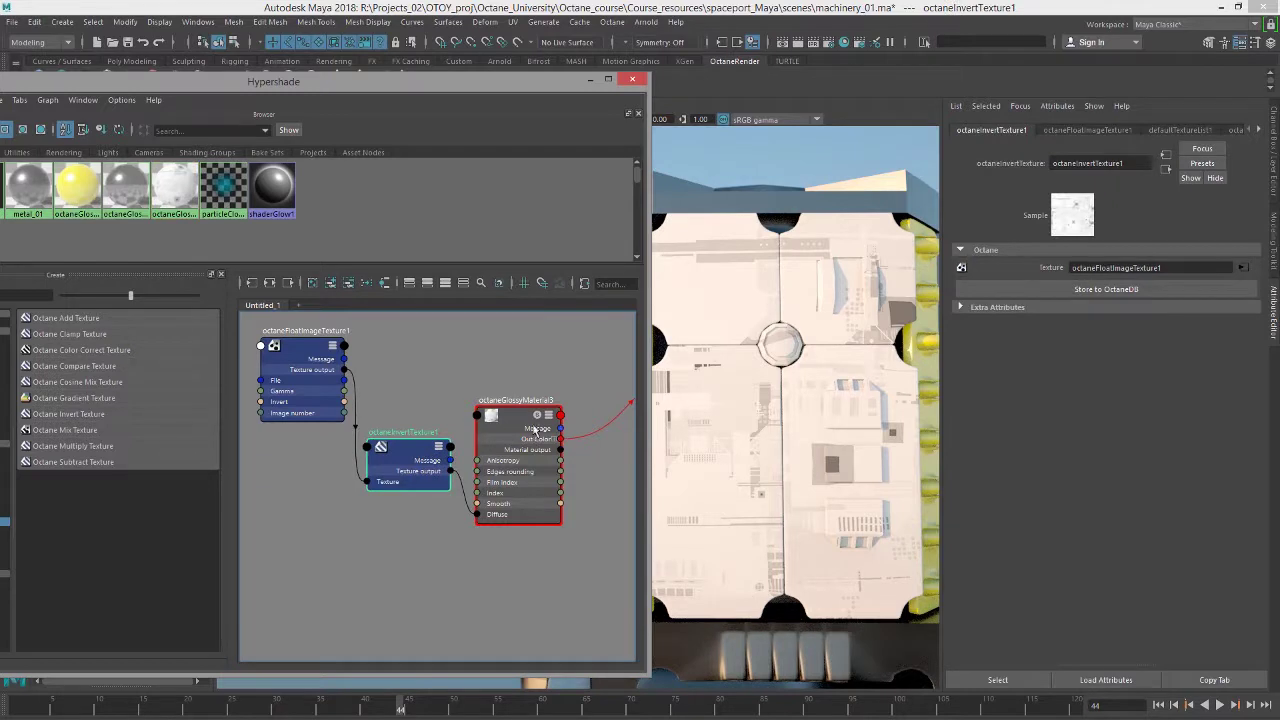
Step: Switch the float image texture's own Invert option on and back off to compare it with the invert texture
left_click(535, 430)
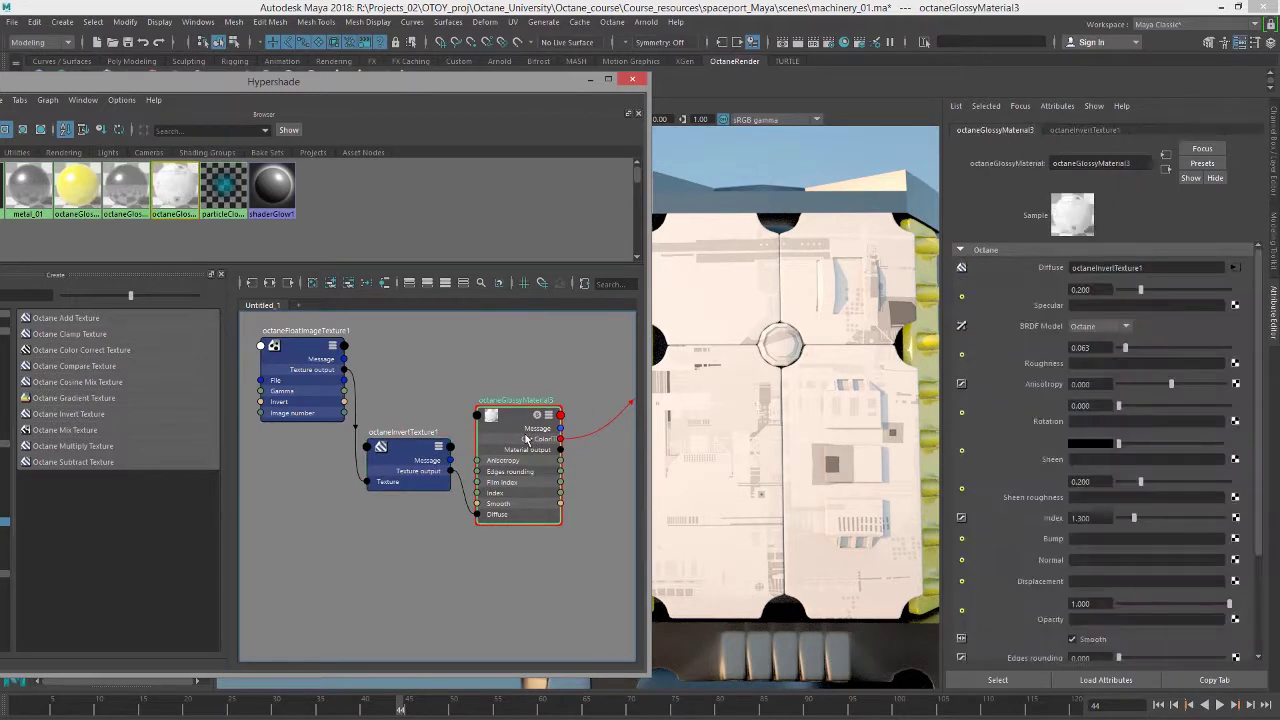
left_click(302, 350)
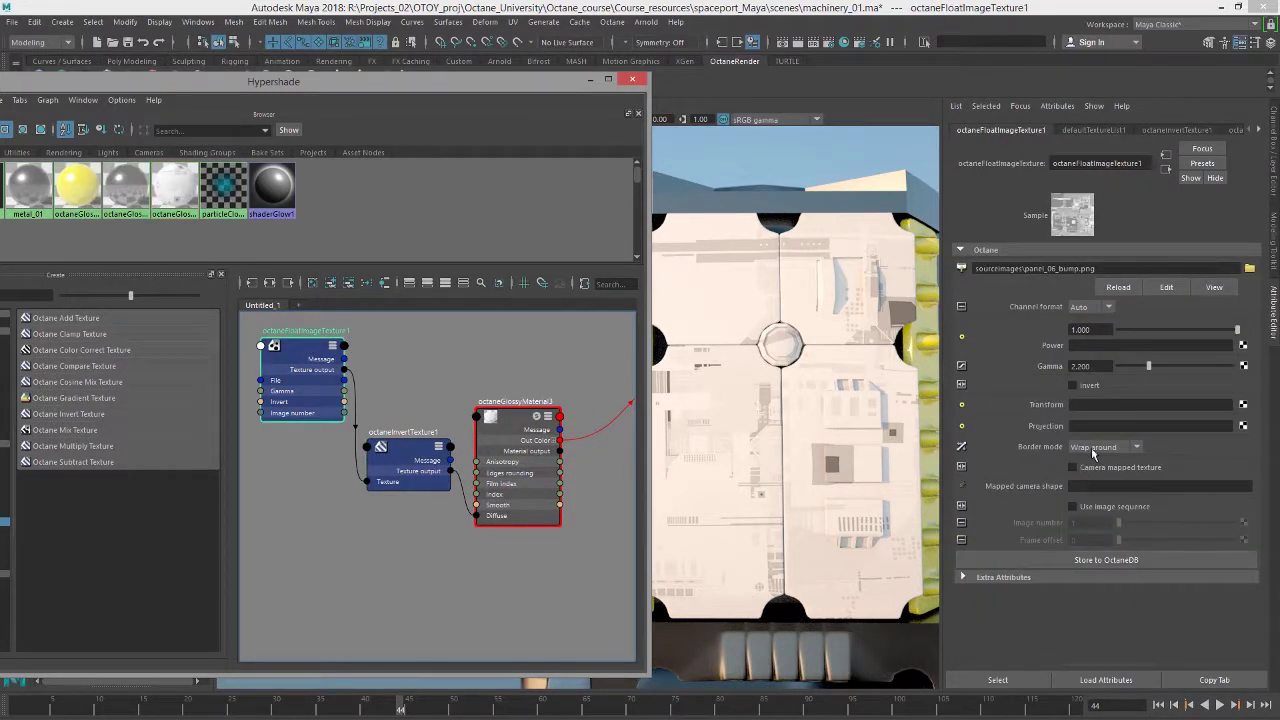
left_click(1073, 385)
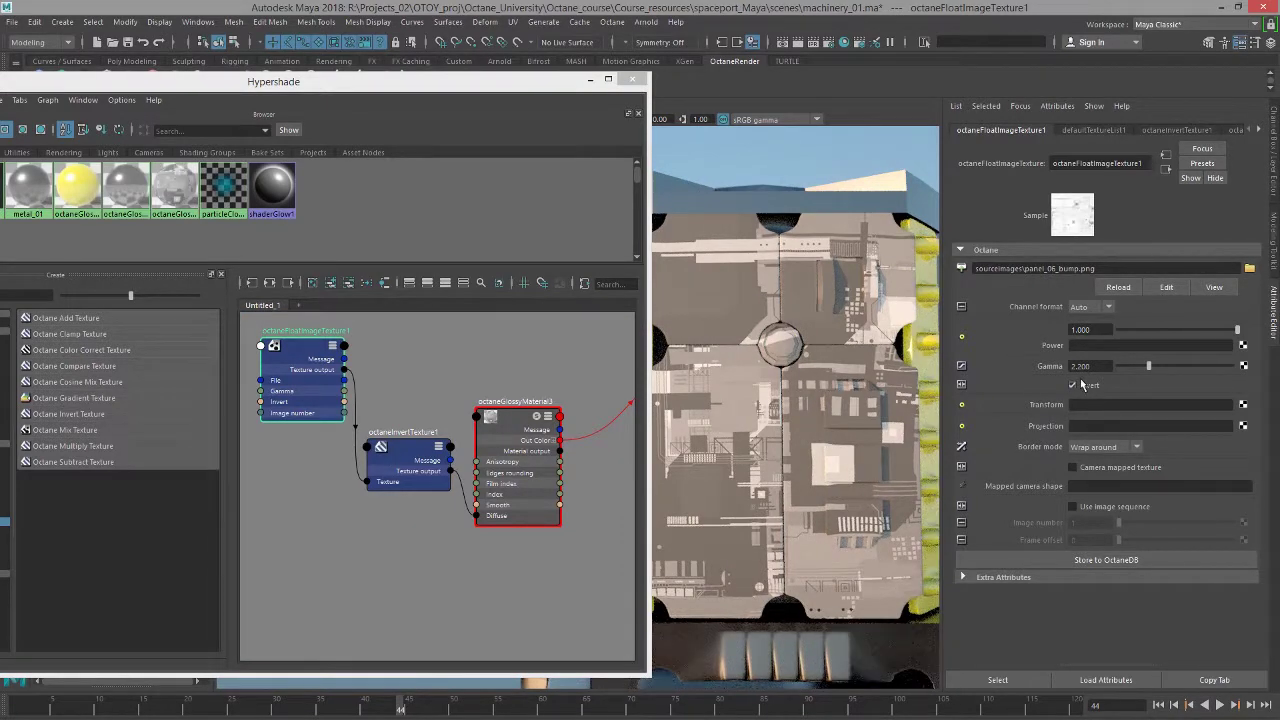
left_click(1075, 386)
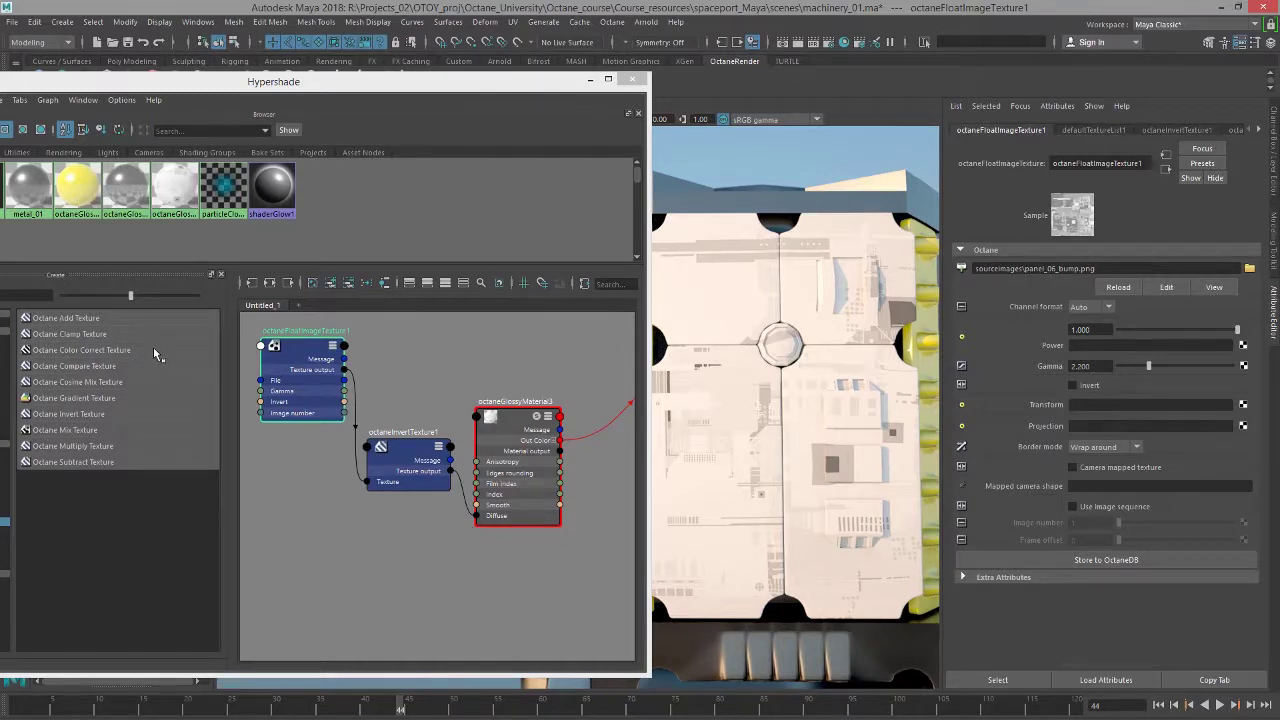
Step: Create an Octane Color Correct Texture beside the float image texture, above the invert texture
left_click_drag(155, 353, 415, 344)
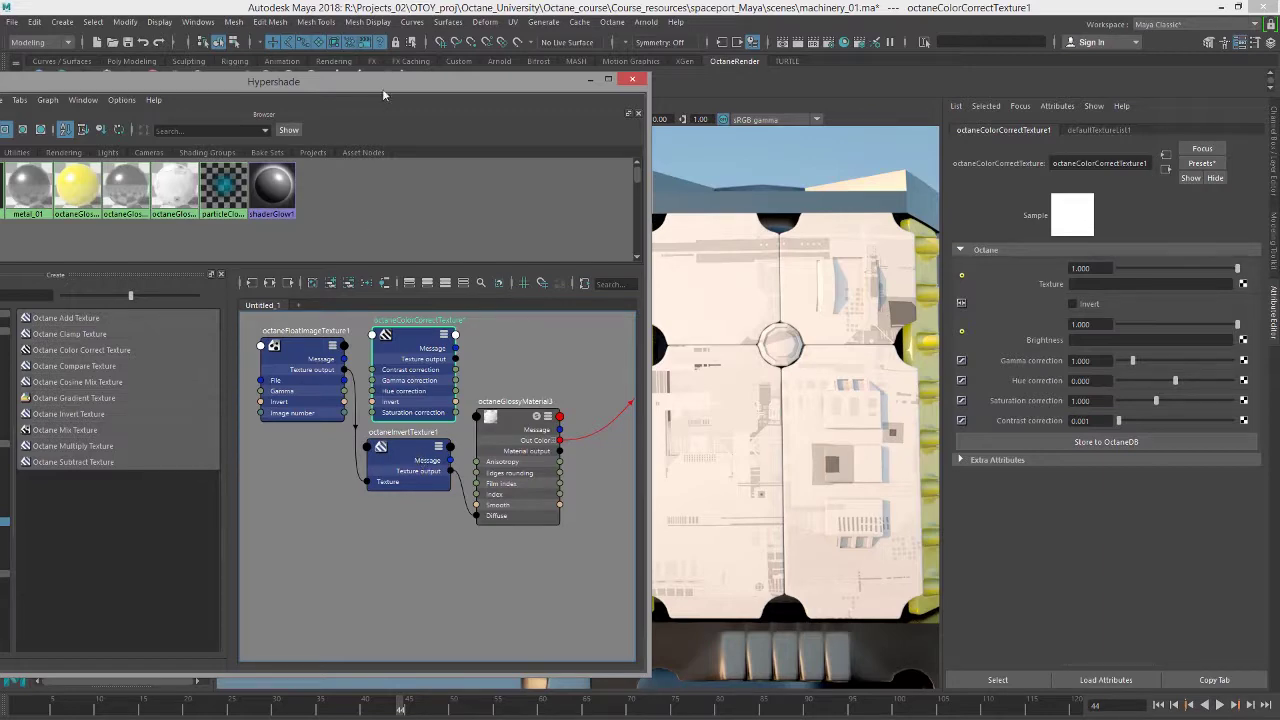
left_click_drag(381, 82, 577, 86)
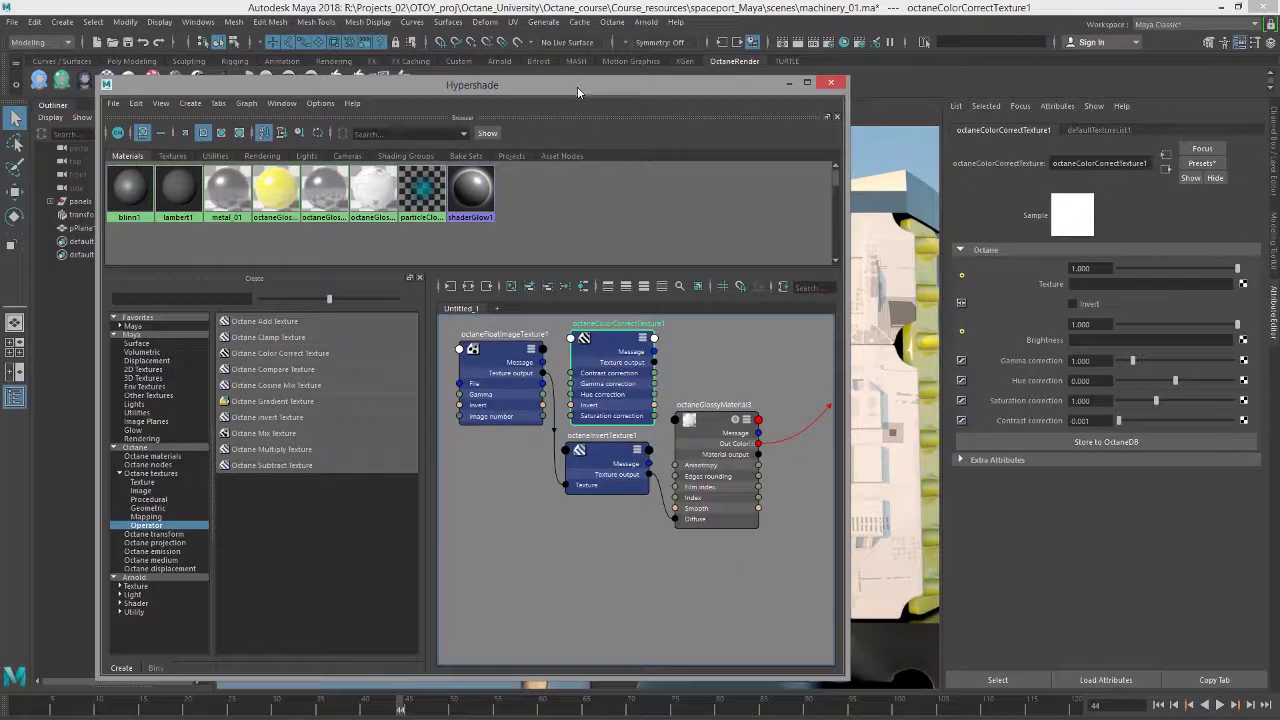